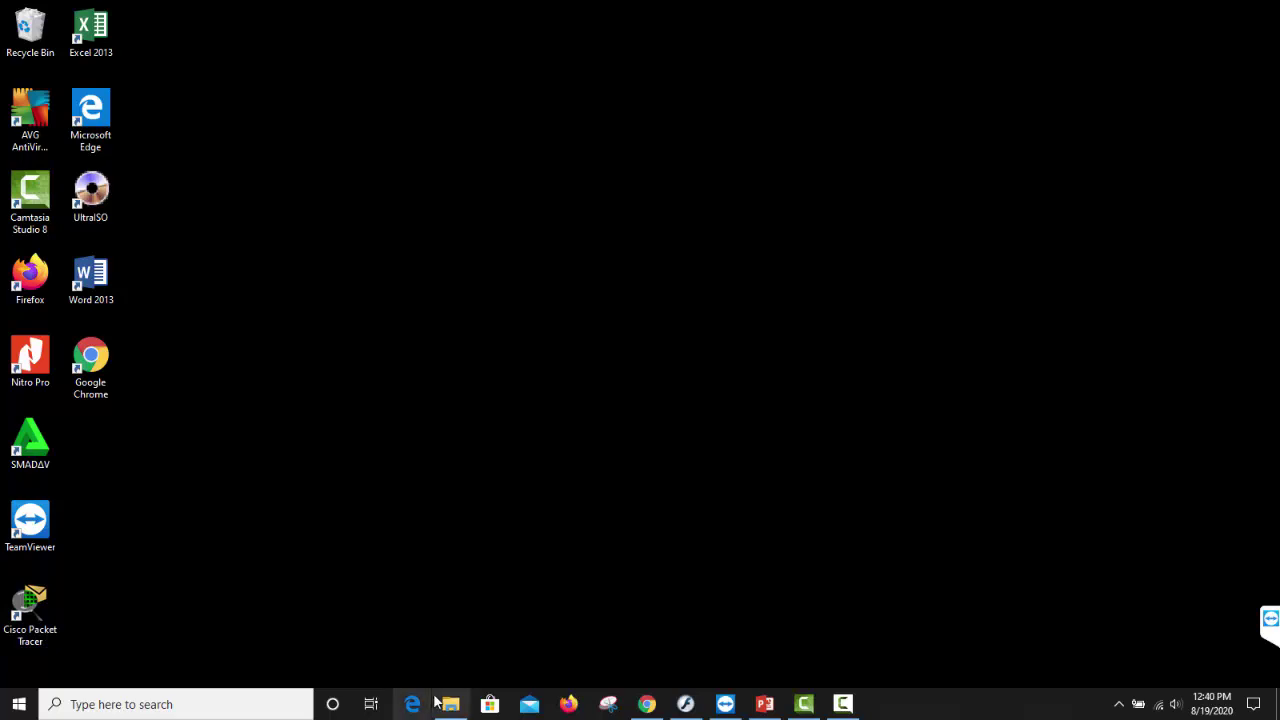
Open the Master folder on Local Disk (F:) in File Explorer and look through it for the Packet Tracer installers
{"action": "left_click", "coordinate": [450, 704]}
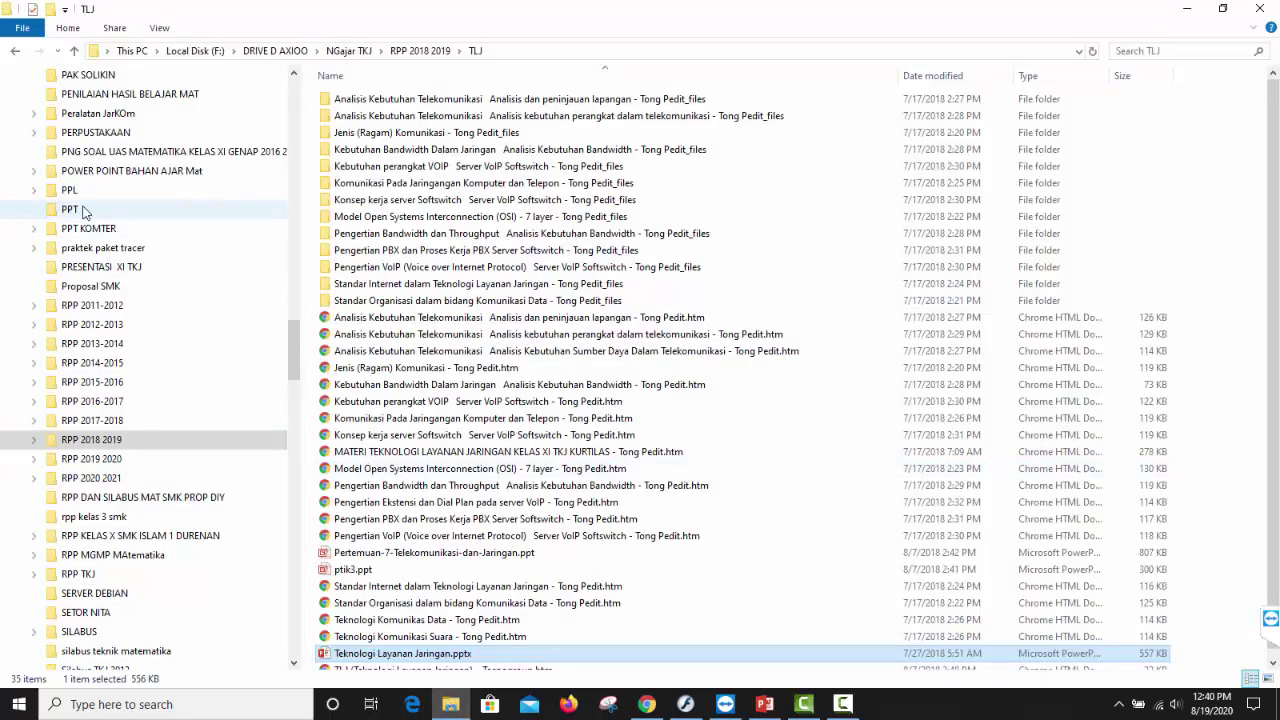
{"action": "left_click", "coordinate": [86, 75]}
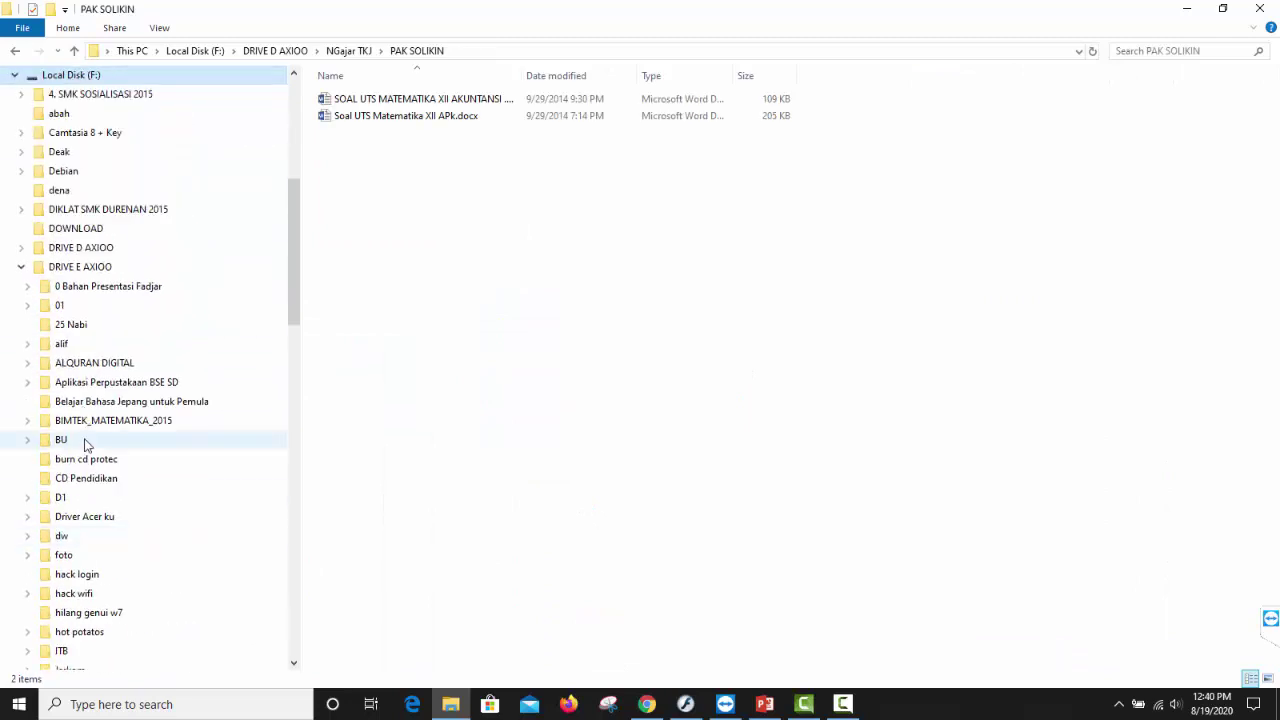
{"action": "left_click", "coordinate": [20, 172]}
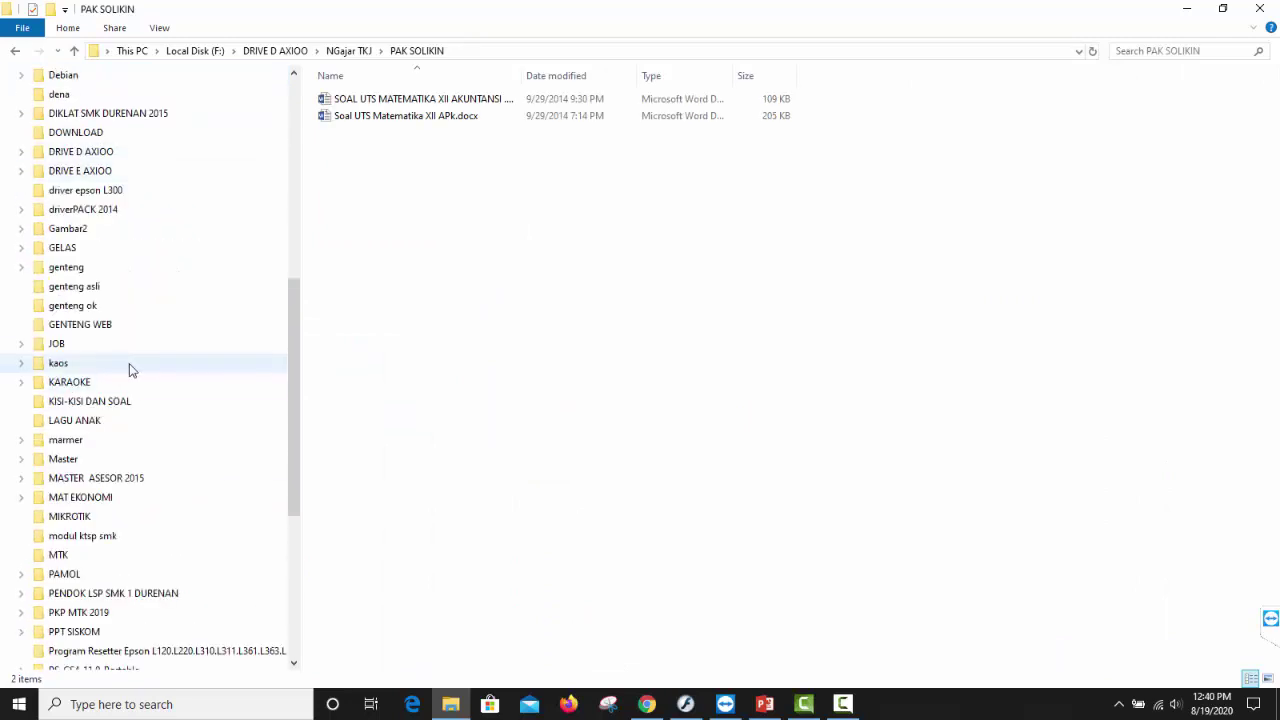
{"action": "scroll", "coordinate": [129, 363], "scroll_direction": "down", "scroll_amount": 1}
{"action": "left_click", "coordinate": [78, 403]}
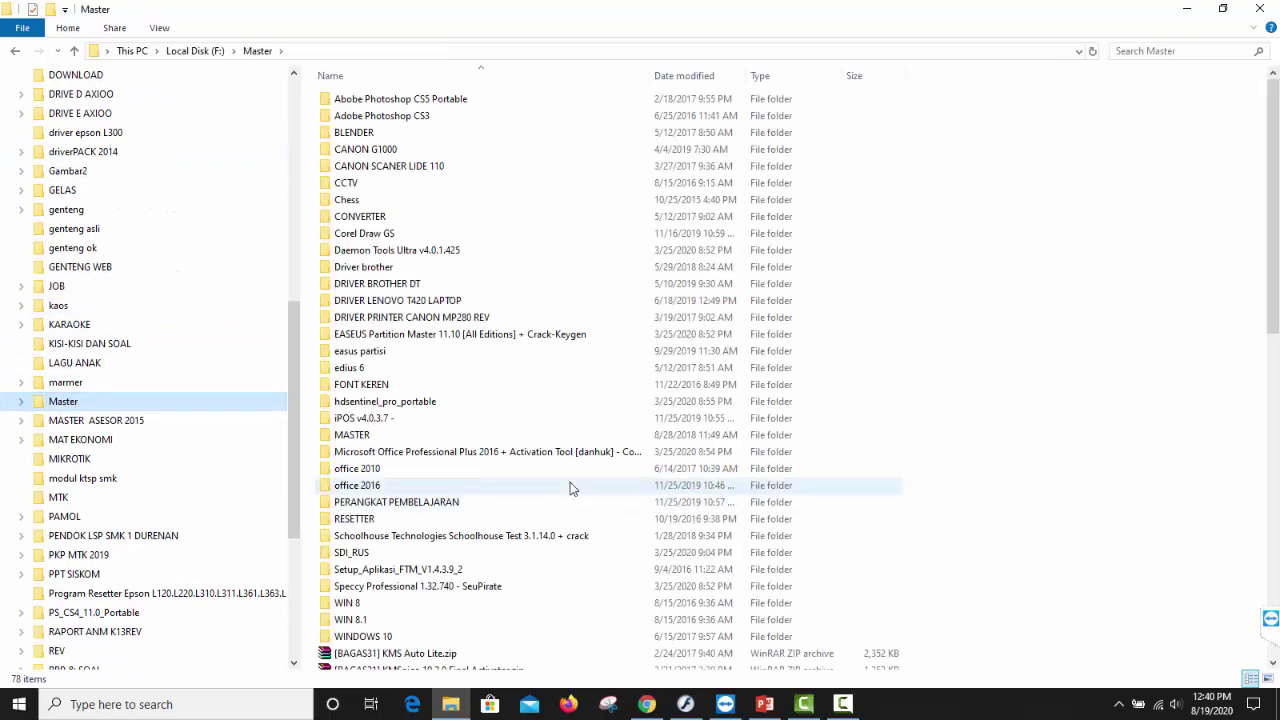
{"action": "left_click", "coordinate": [568, 488]}
{"action": "scroll", "coordinate": [565, 500], "scroll_direction": "down", "scroll_amount": 10}
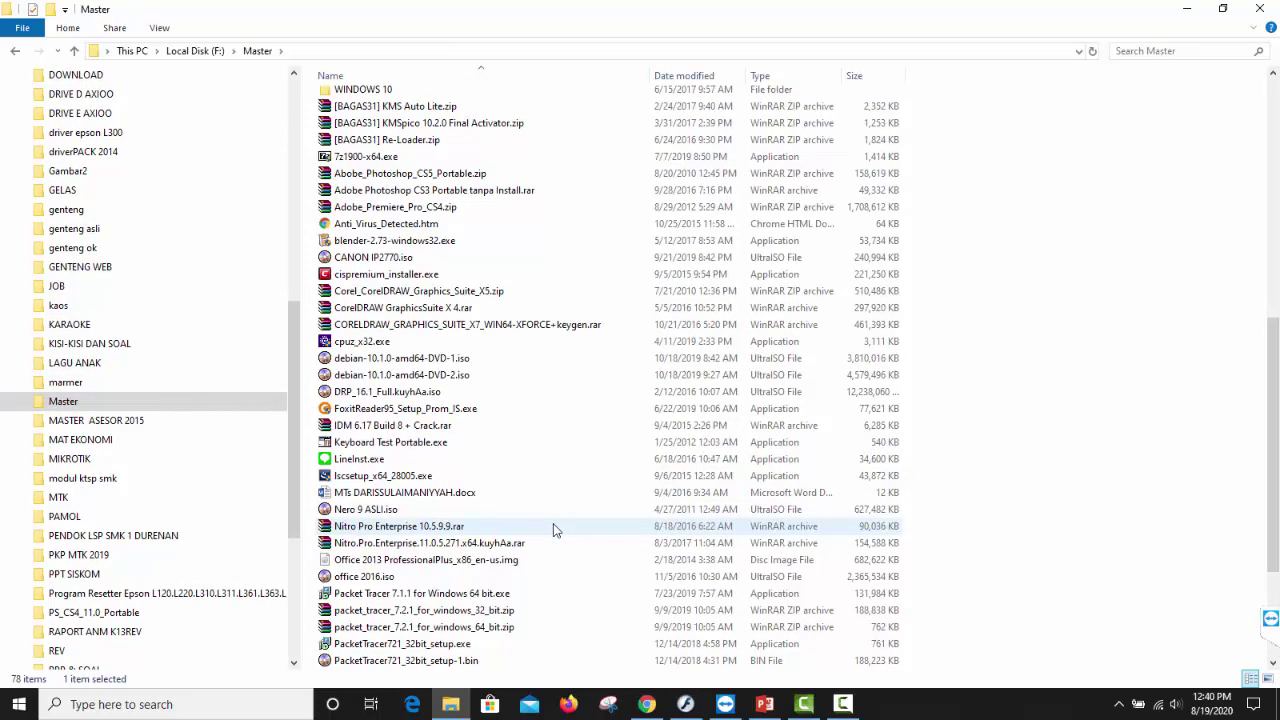
{"action": "scroll", "coordinate": [553, 524], "scroll_direction": "down", "scroll_amount": 4}
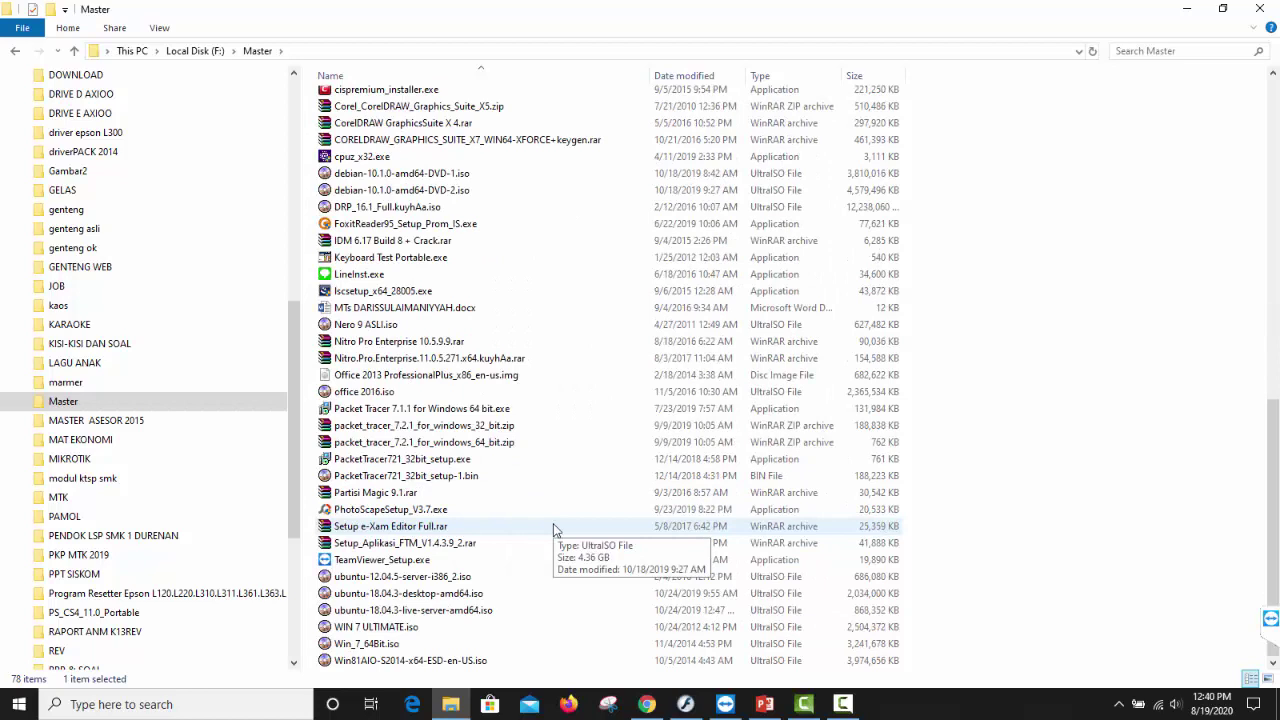
Start Windows Magnifier, move its window onto the empty area beside the file list, and increase the magnification
{"action": "left_click", "coordinate": [251, 710]}
{"action": "type", "text": "mag"}
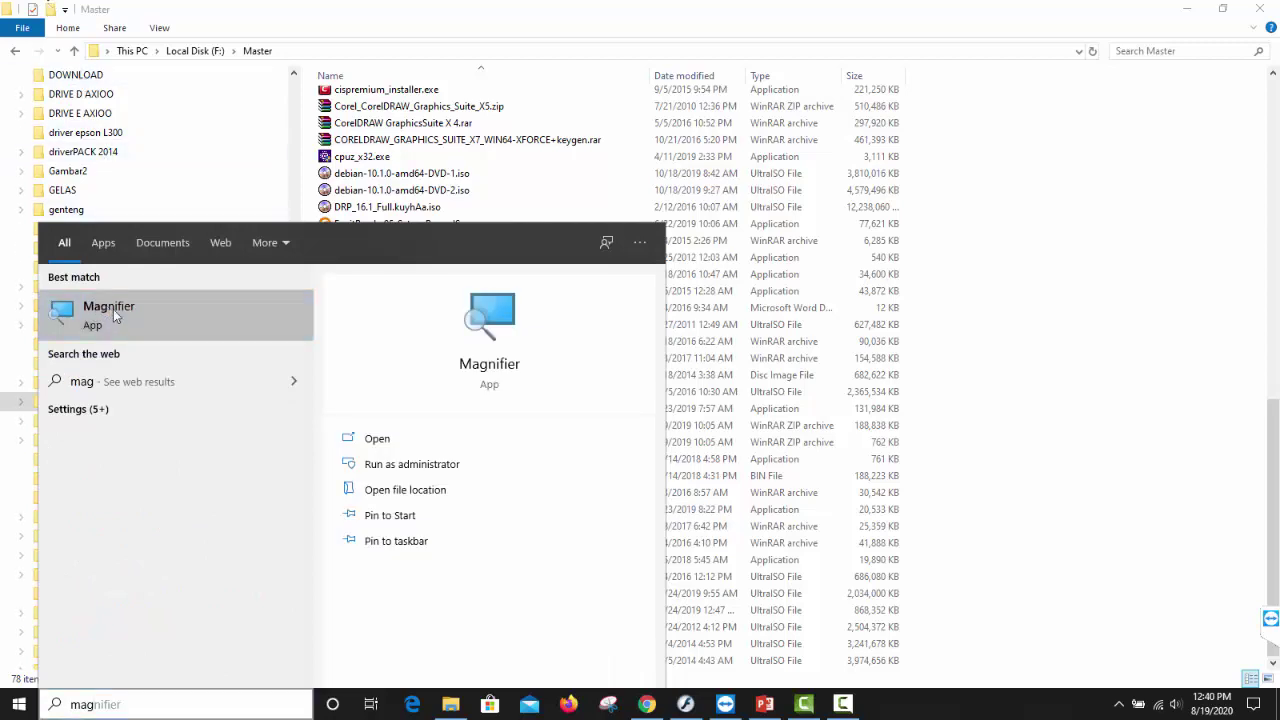
{"action": "left_click", "coordinate": [115, 316]}
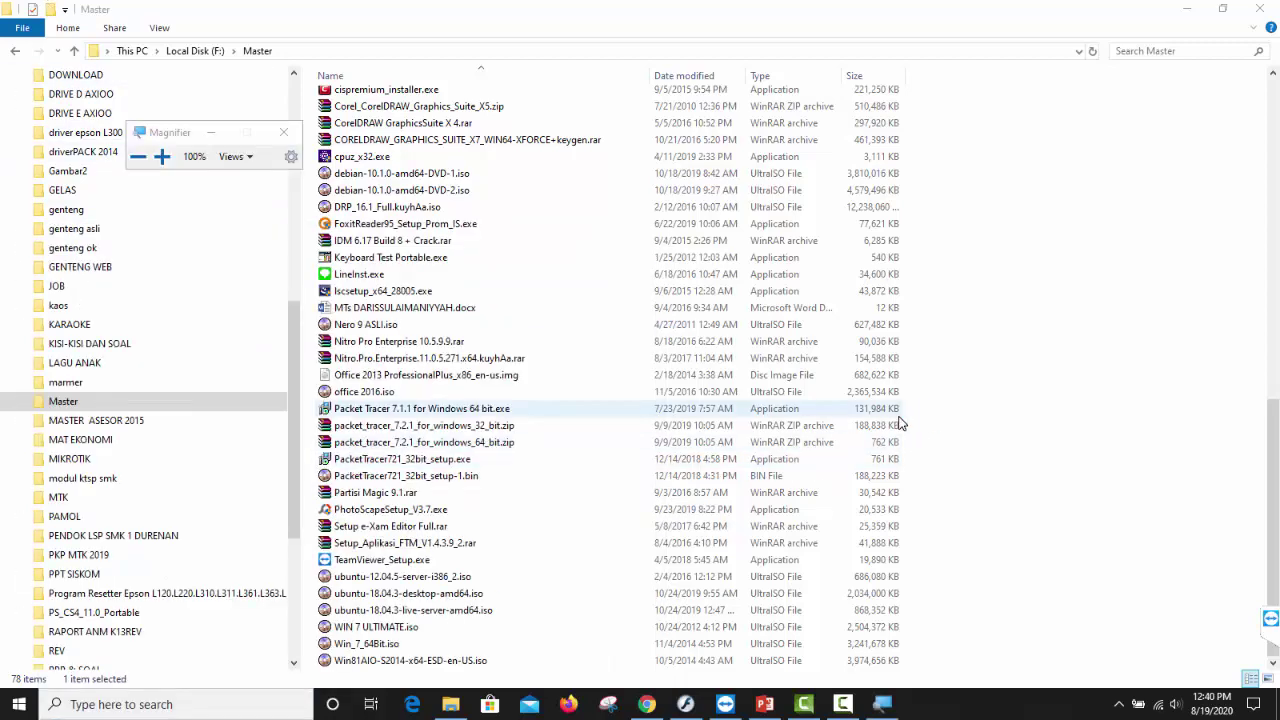
{"action": "left_click_drag", "start_coordinate": [163, 132], "coordinate": [984, 388]}
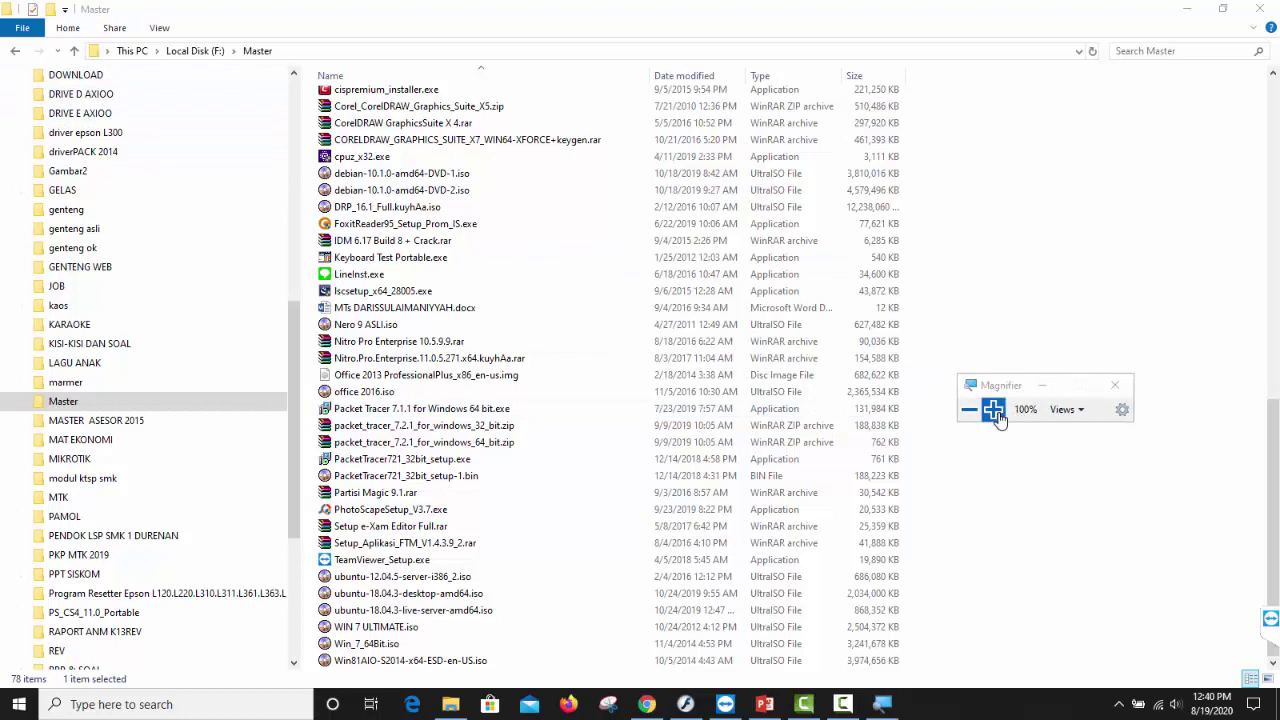
{"action": "left_click", "coordinate": [993, 410]}
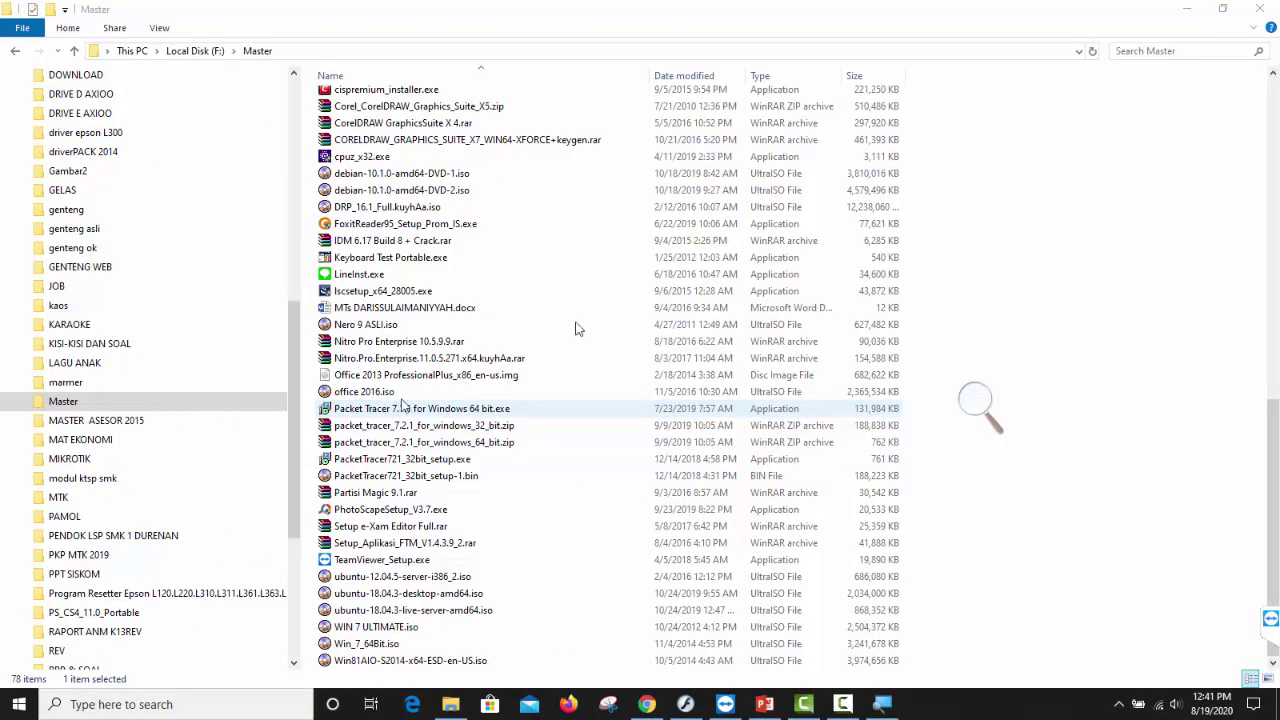
Minimise File Explorer, launch Cisco Packet Tracer and log in as a guest, closing the Introduction to Packet Tracer web page
{"action": "left_click", "coordinate": [1185, 12]}
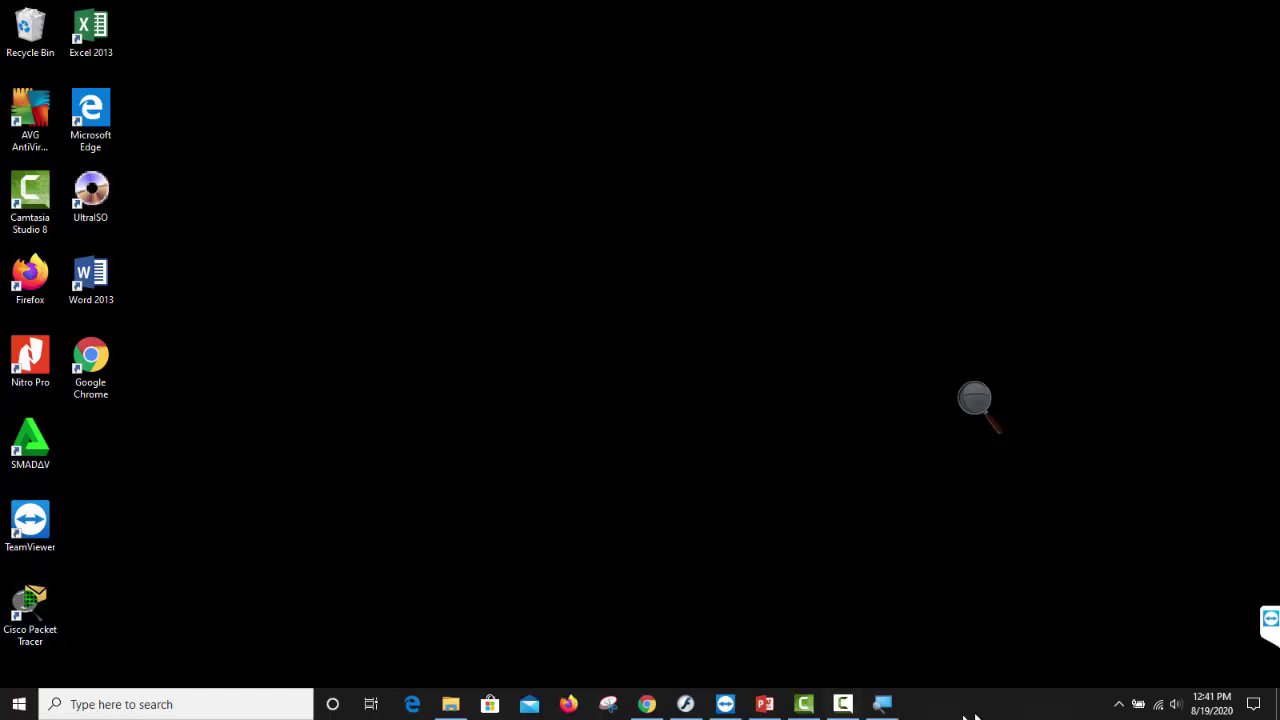
{"action": "double_click", "coordinate": [42, 604]}
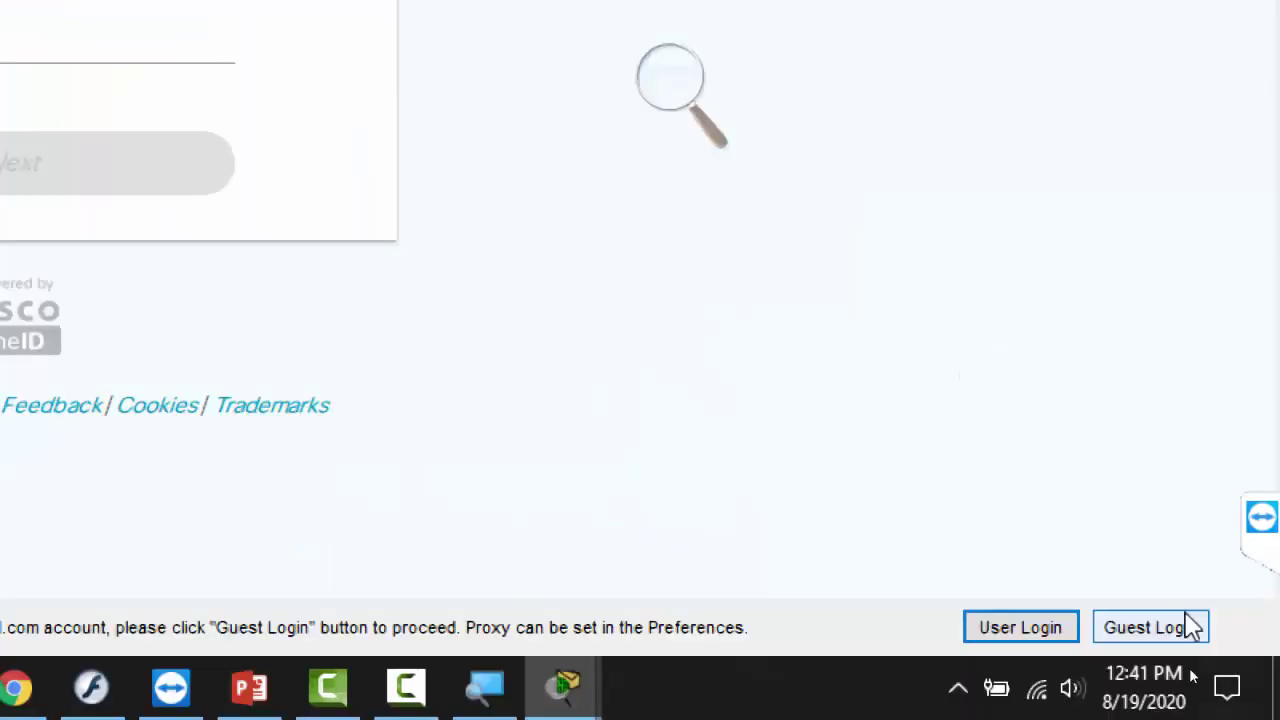
{"action": "left_click", "coordinate": [1146, 630]}
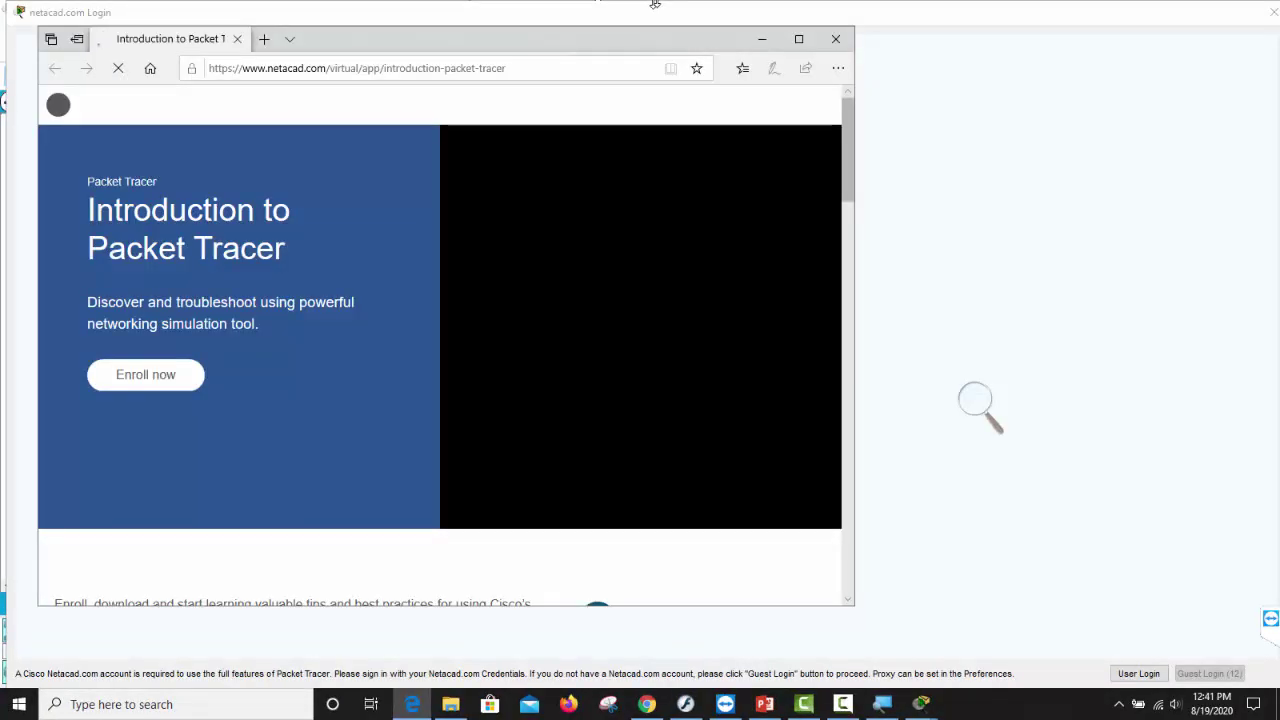
{"action": "left_click", "coordinate": [835, 38]}
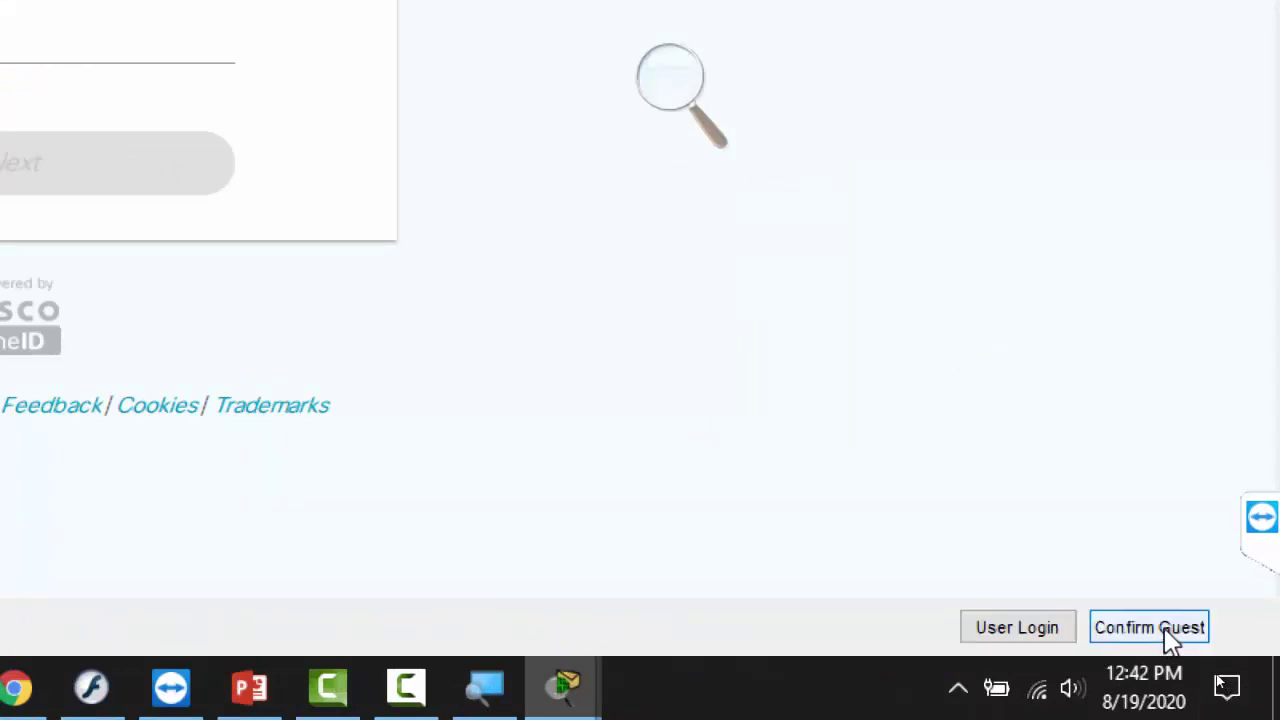
{"action": "left_click", "coordinate": [1160, 630]}
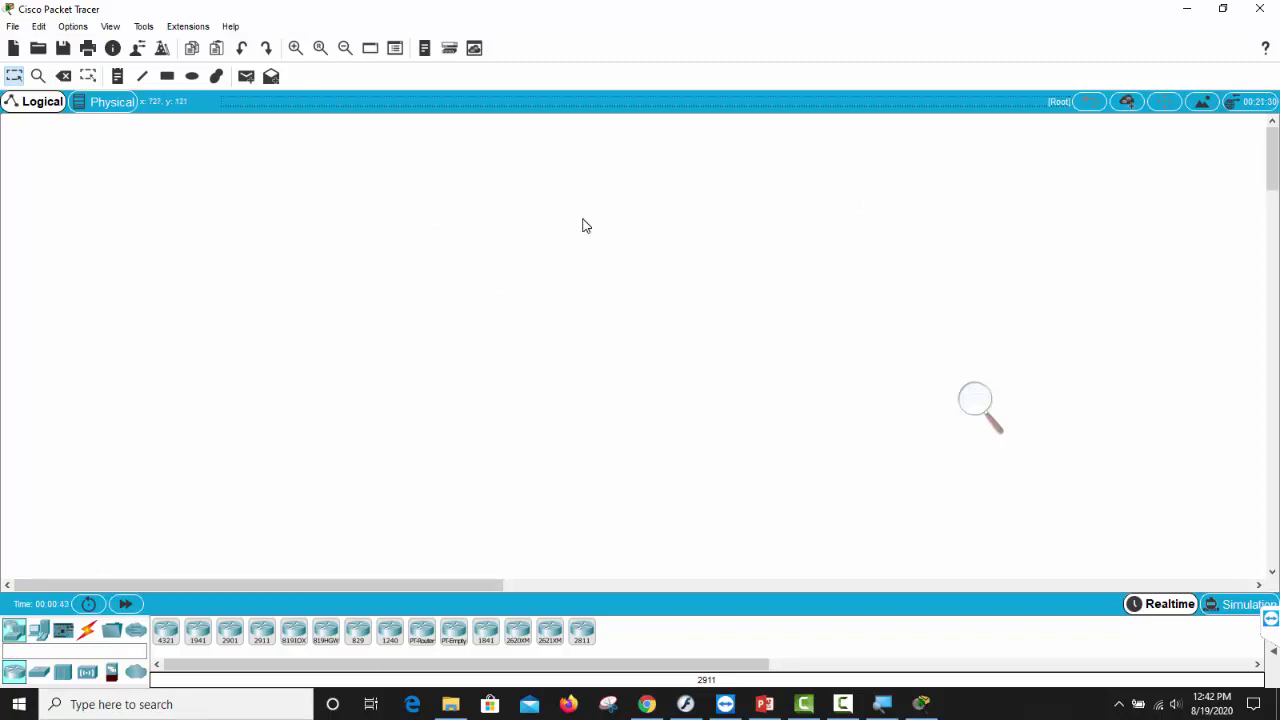
Examine the available models of routers, switches, hubs, wireless devices, end devices and connections
{"action": "left_click", "coordinate": [17, 635]}
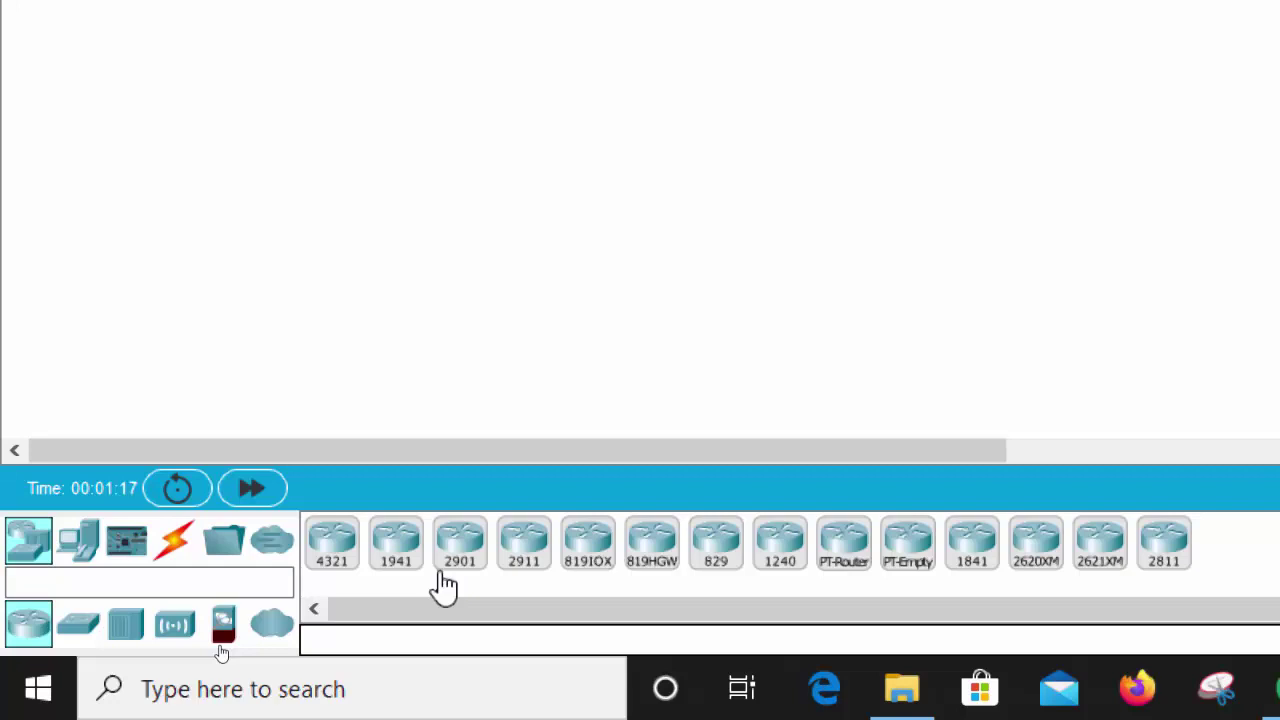
{"action": "left_click", "coordinate": [71, 636]}
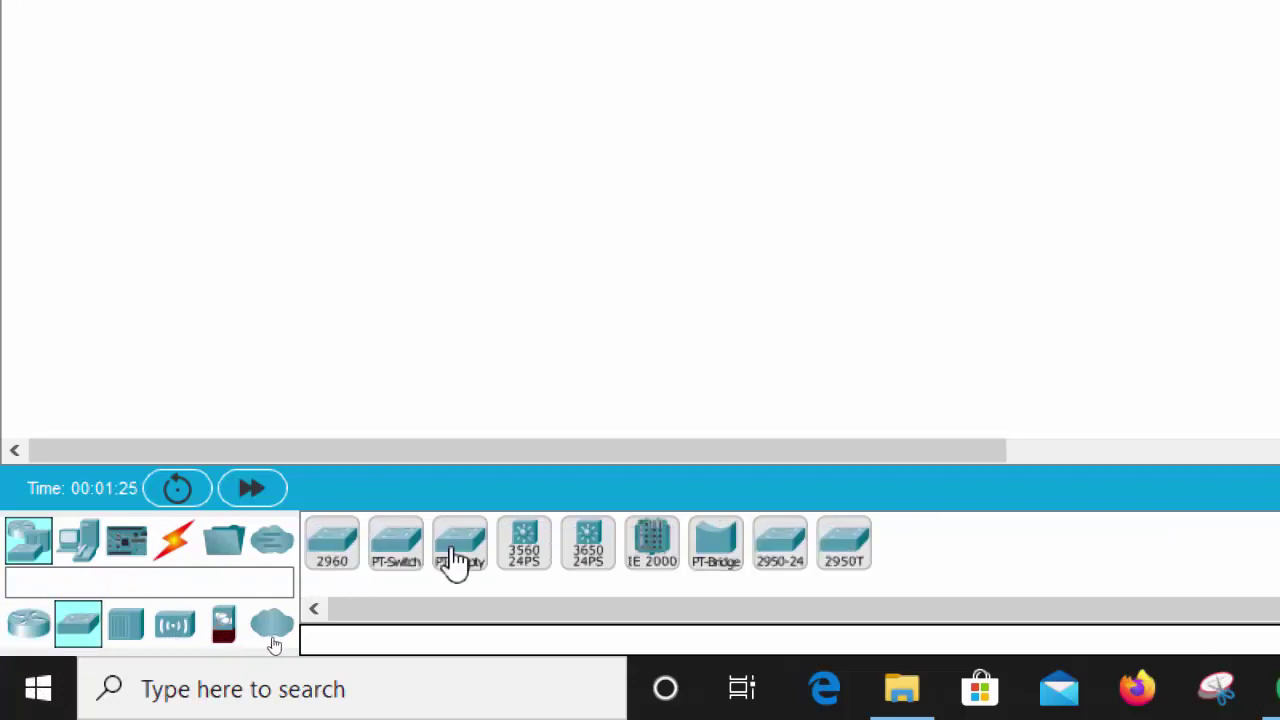
{"action": "left_click", "coordinate": [140, 645]}
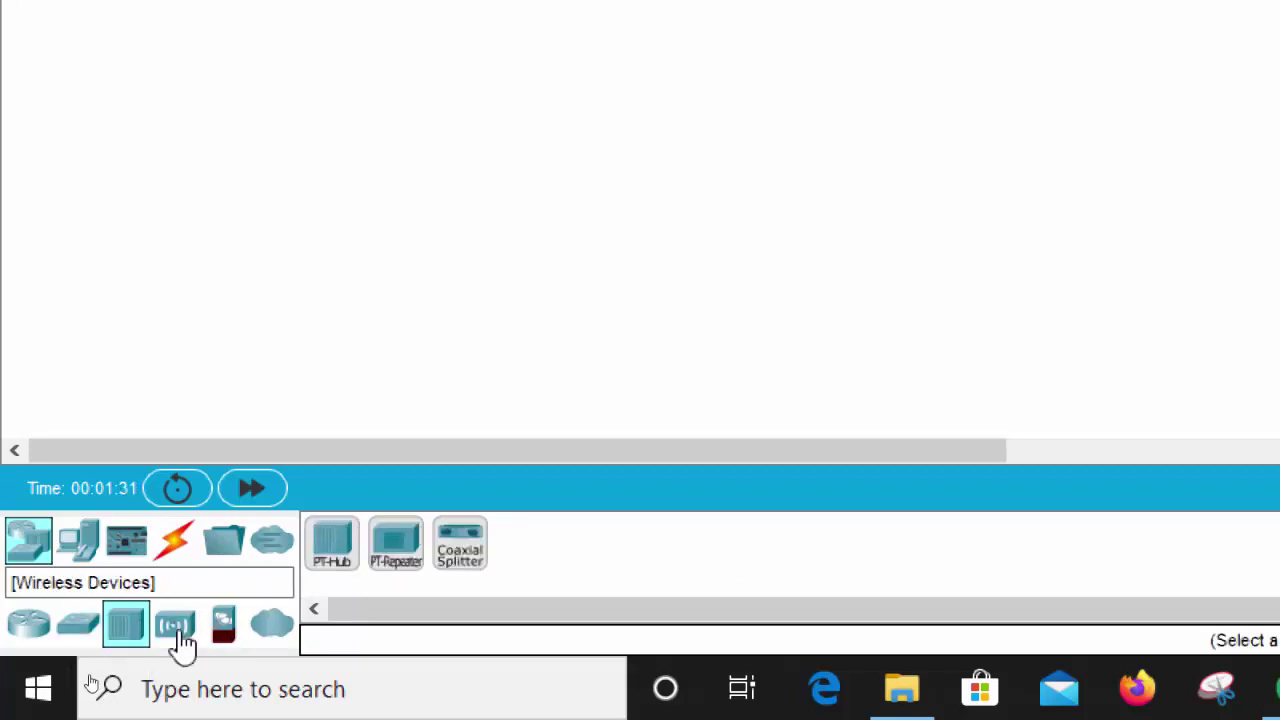
{"action": "left_click", "coordinate": [177, 628]}
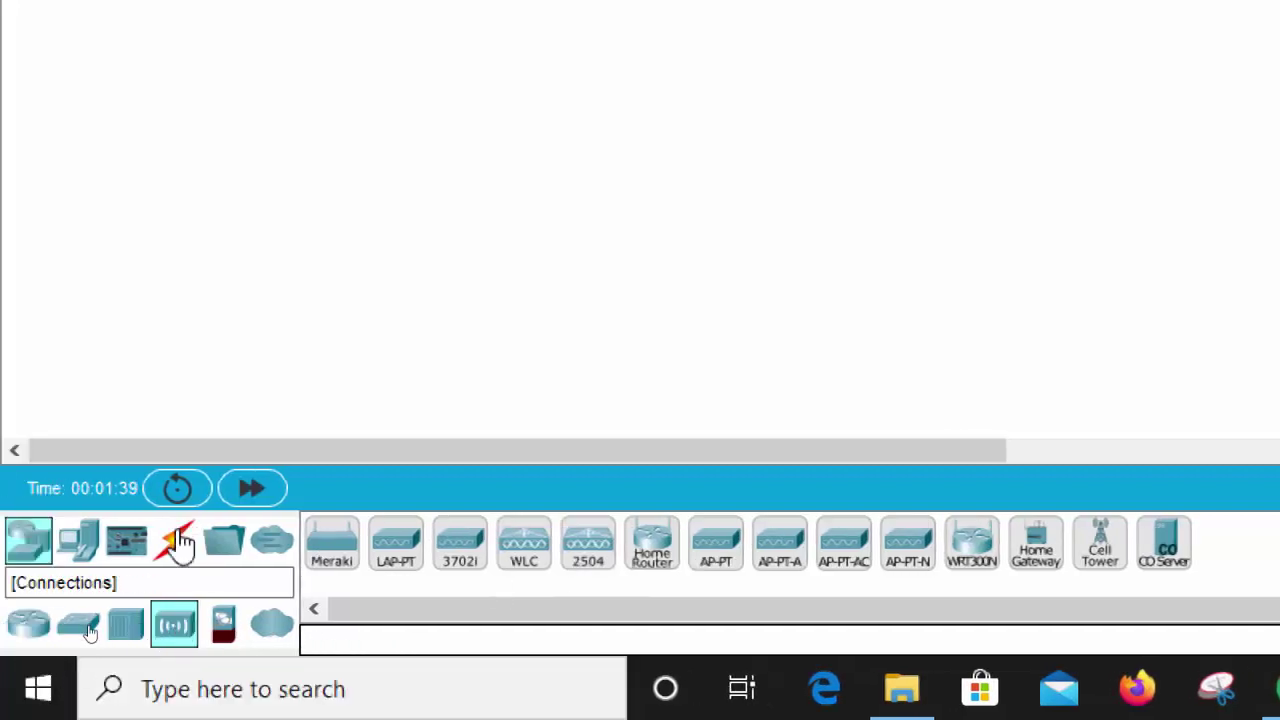
{"action": "left_click", "coordinate": [174, 540]}
{"action": "left_click", "coordinate": [86, 552]}
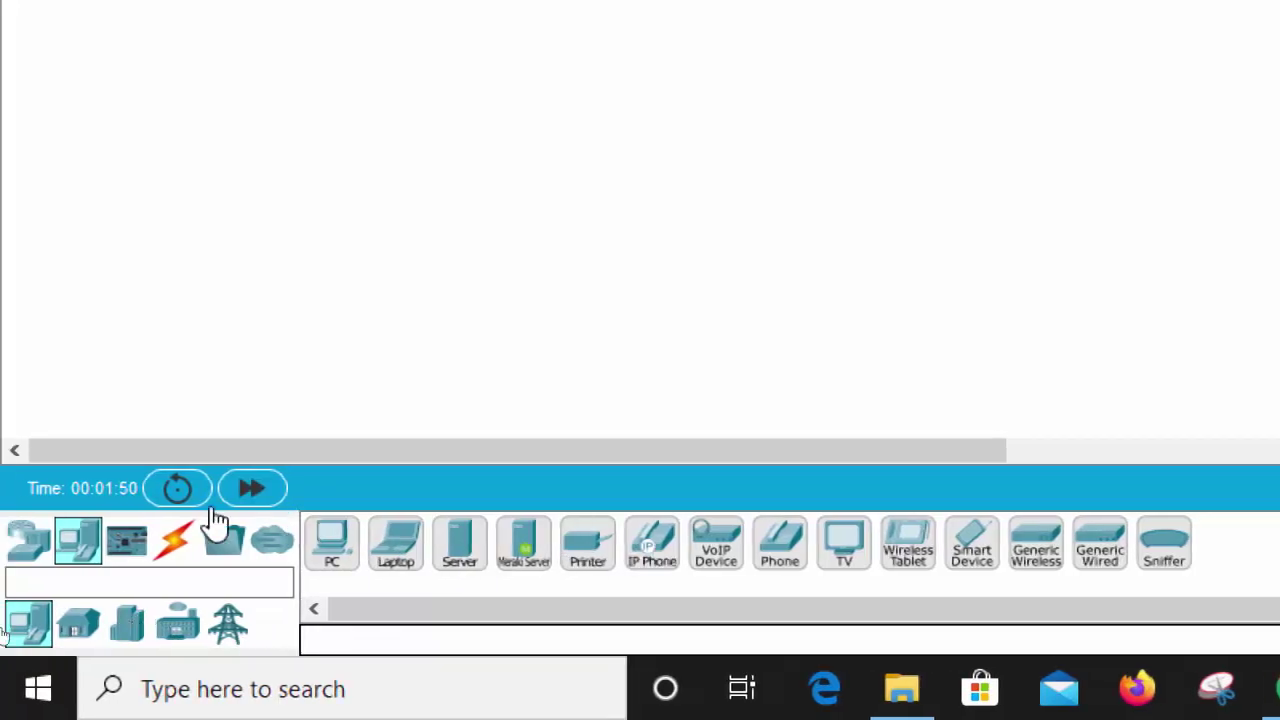
{"action": "left_click", "coordinate": [60, 585]}
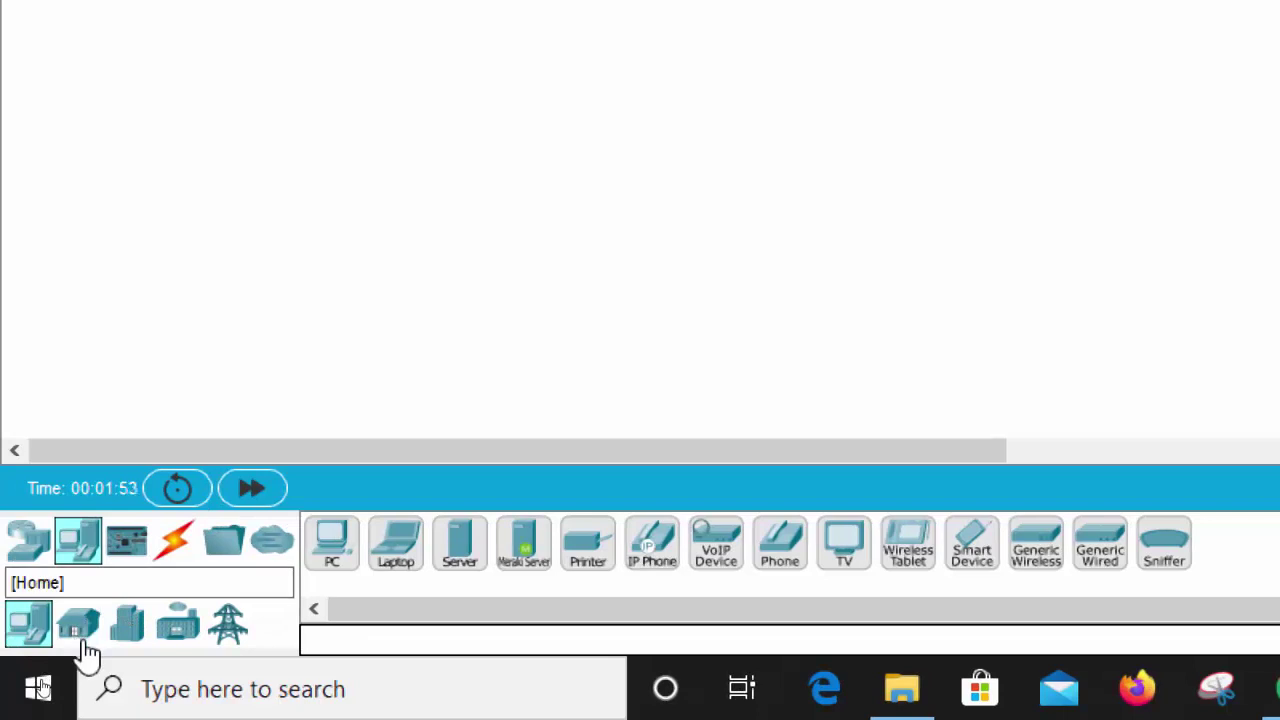
{"action": "left_click", "coordinate": [175, 545]}
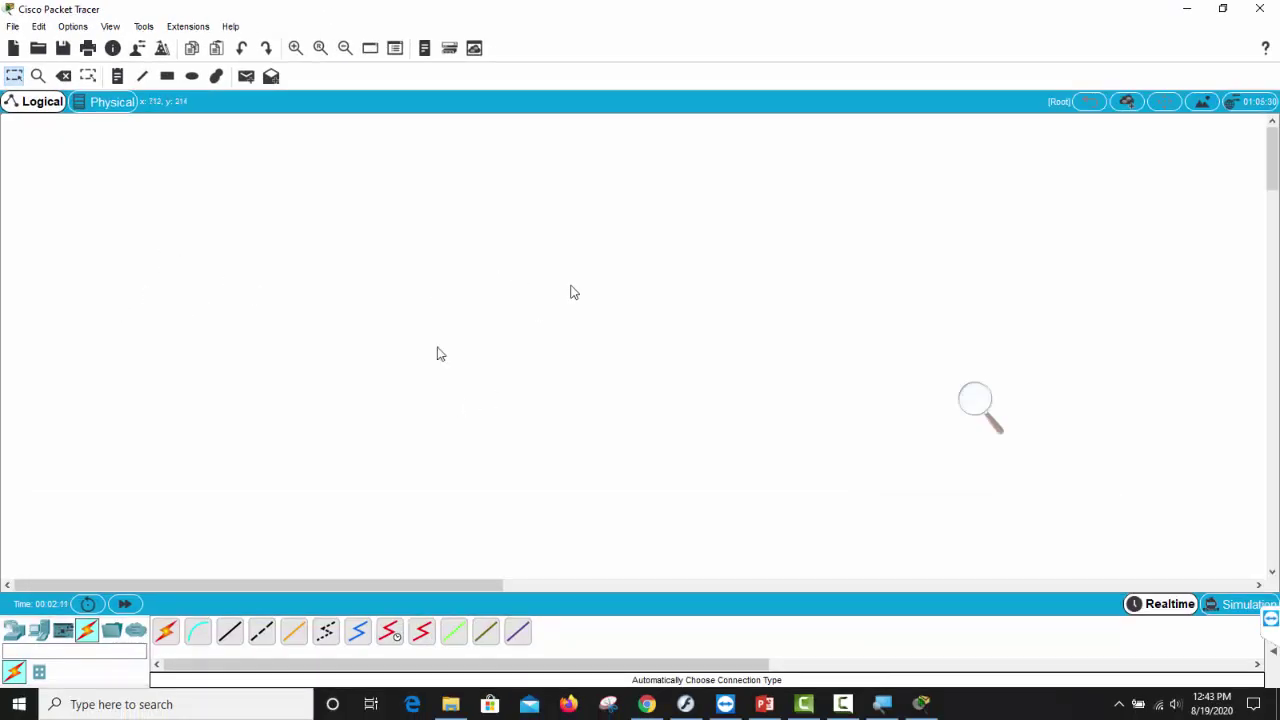
Place a 4321 router in the middle of the logical workspace
{"action": "left_click", "coordinate": [14, 630]}
{"action": "left_click", "coordinate": [165, 635]}
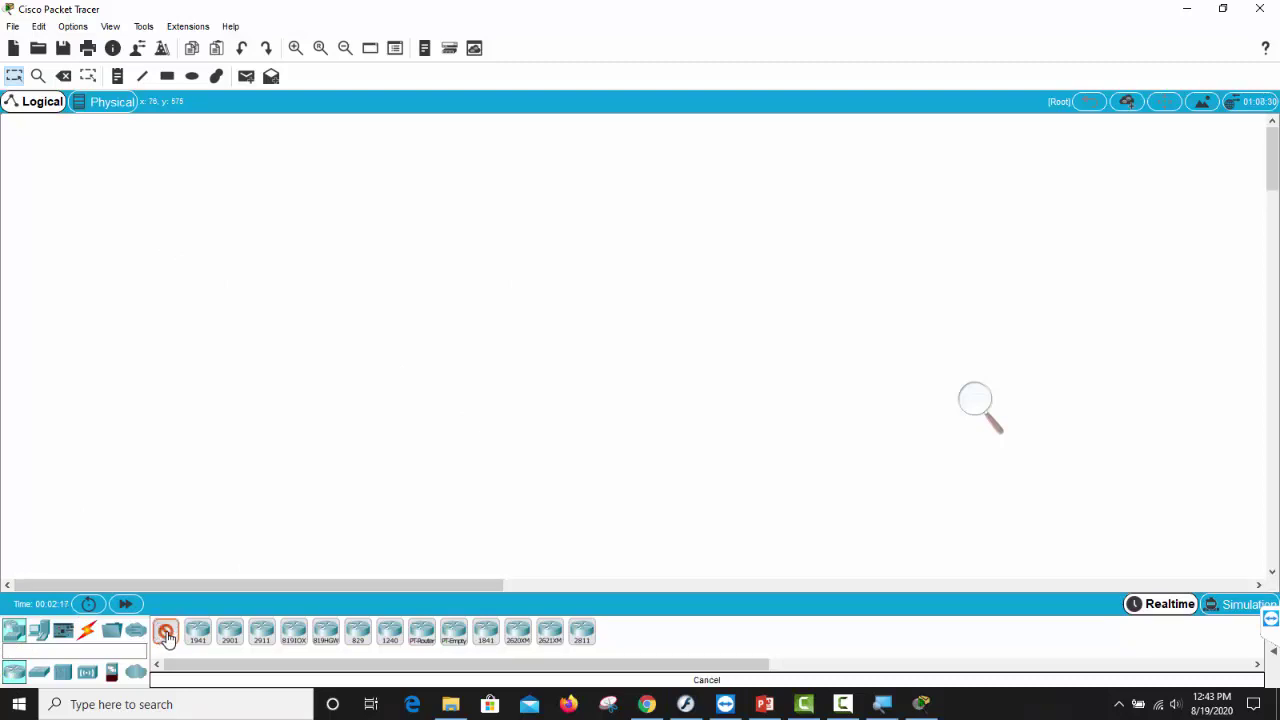
{"action": "left_click", "coordinate": [577, 280]}
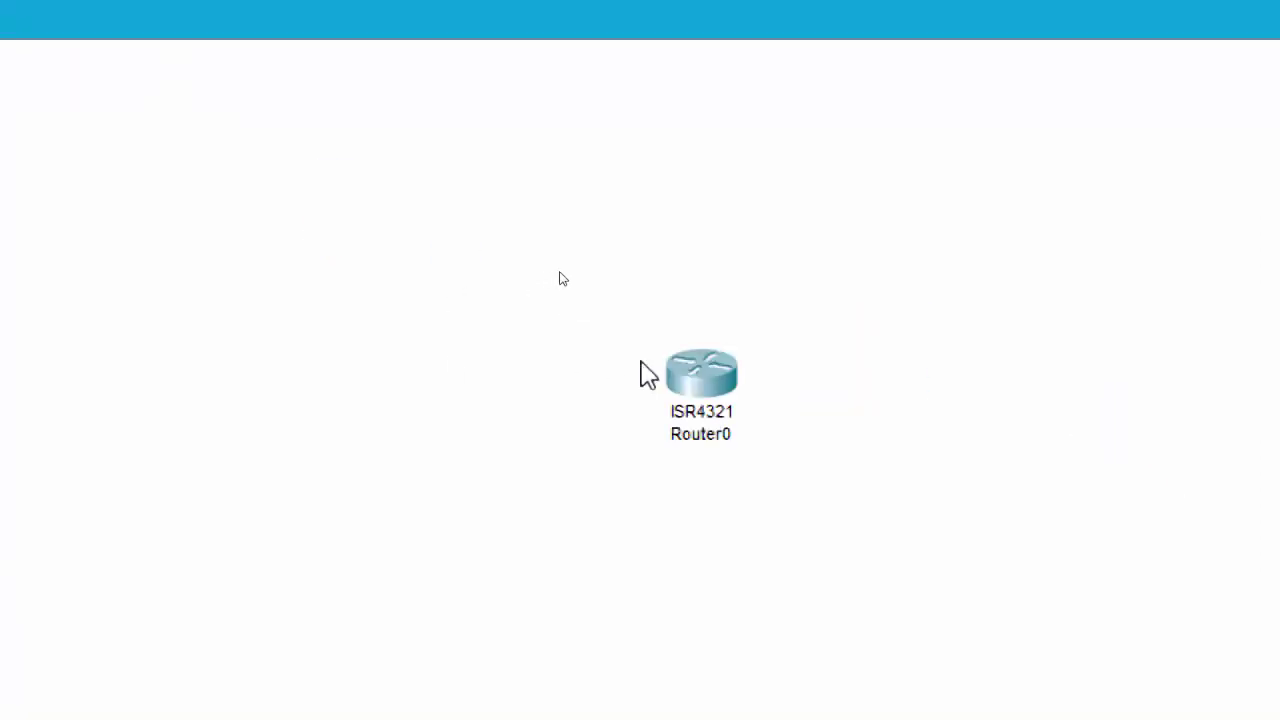
Enlarge the 4321 router's physical device view, toggle its power switch, and close the device window
{"action": "double_click", "coordinate": [642, 366]}
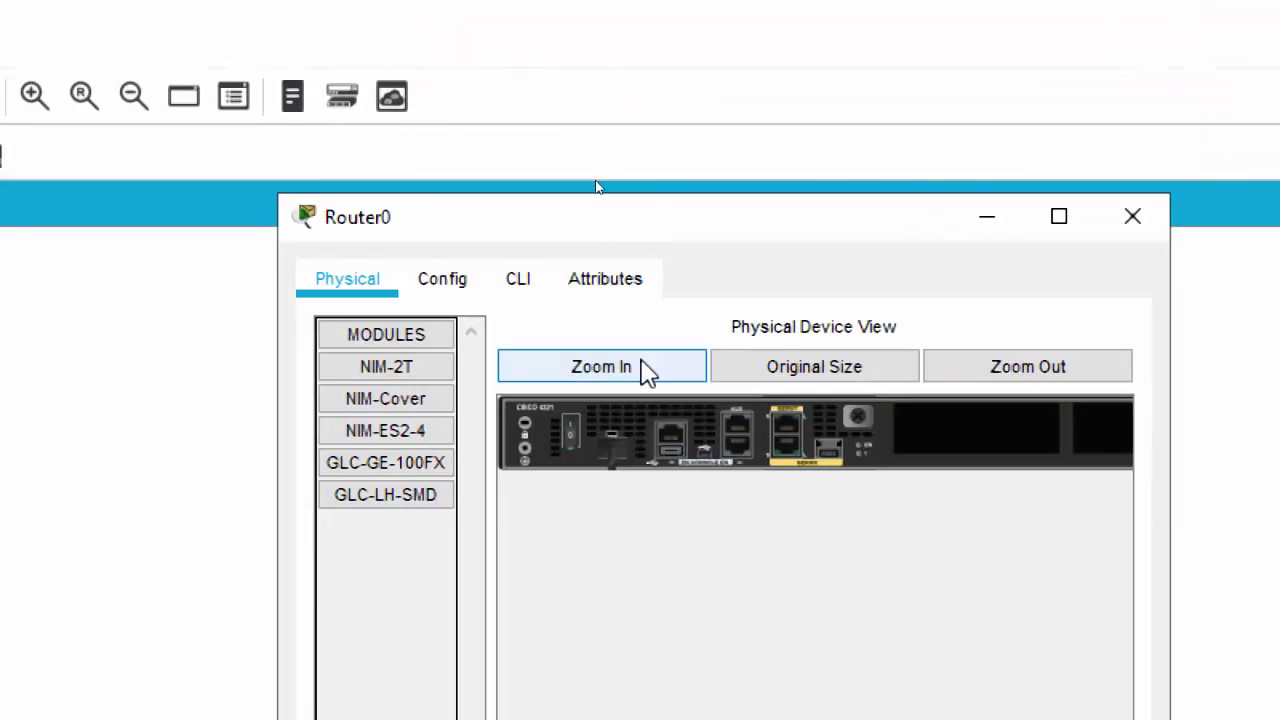
{"action": "left_click", "coordinate": [645, 370]}
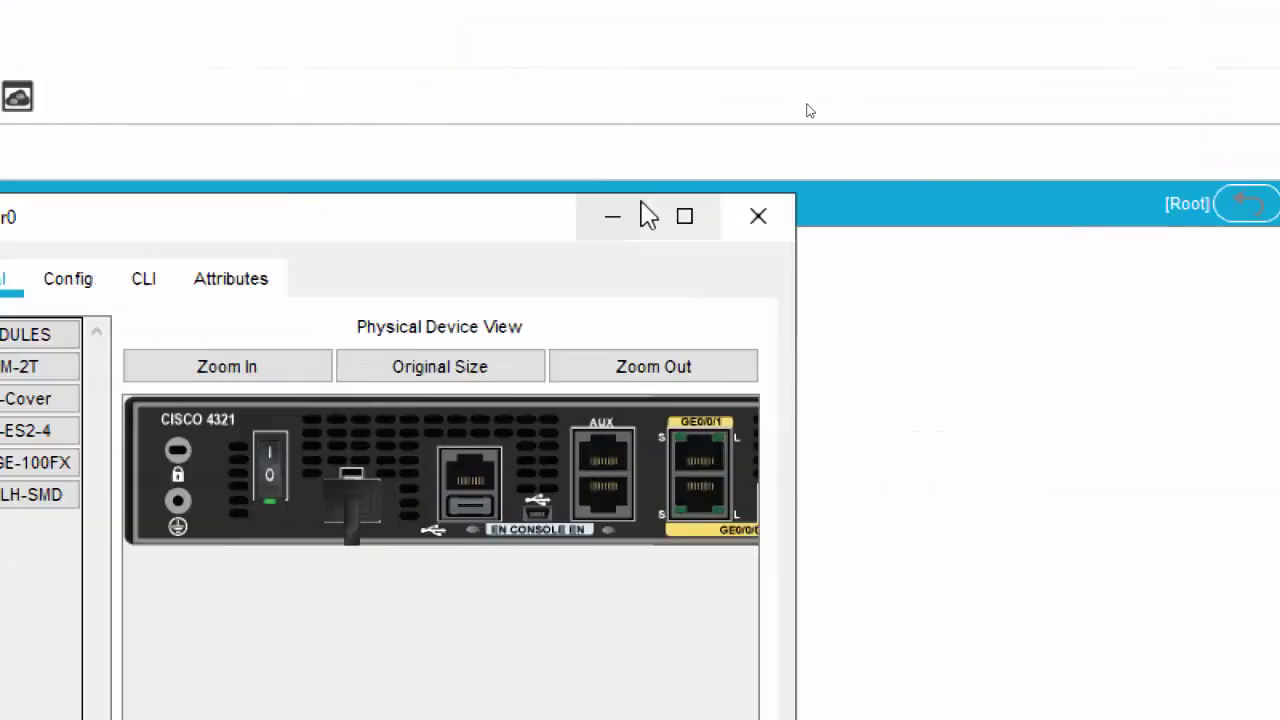
{"action": "left_click", "coordinate": [1067, 217]}
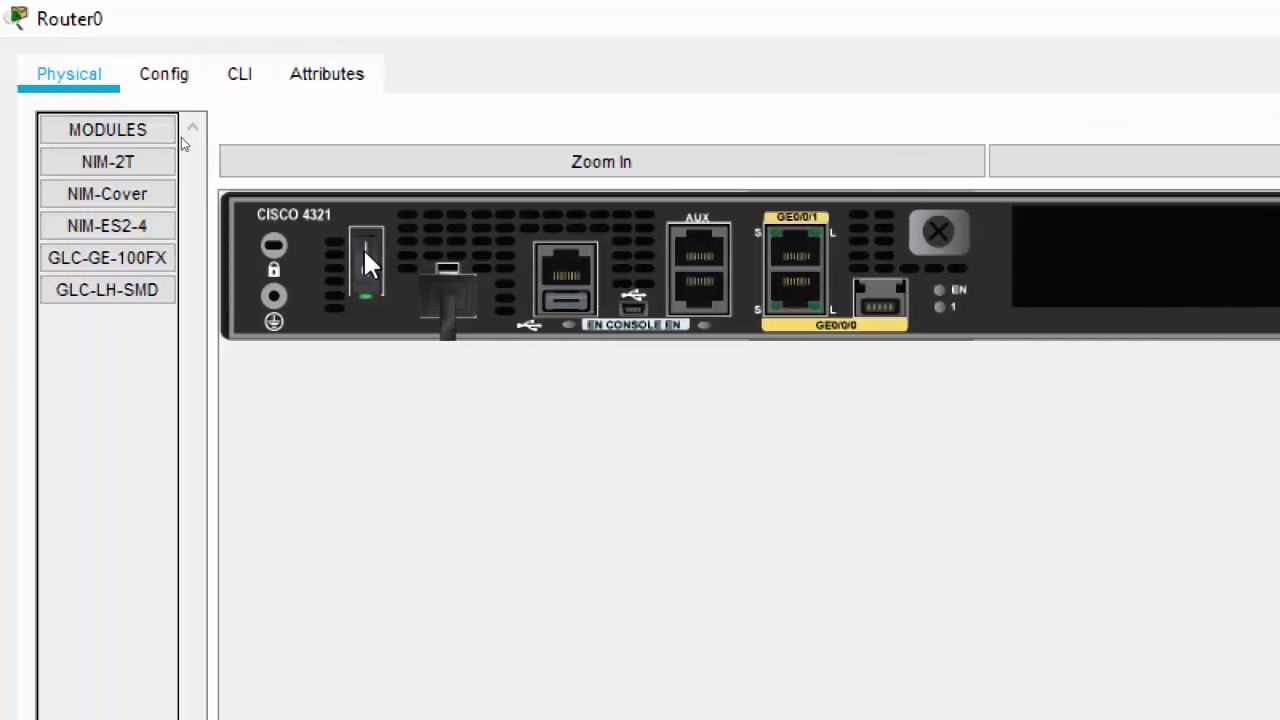
{"action": "left_click", "coordinate": [365, 262]}
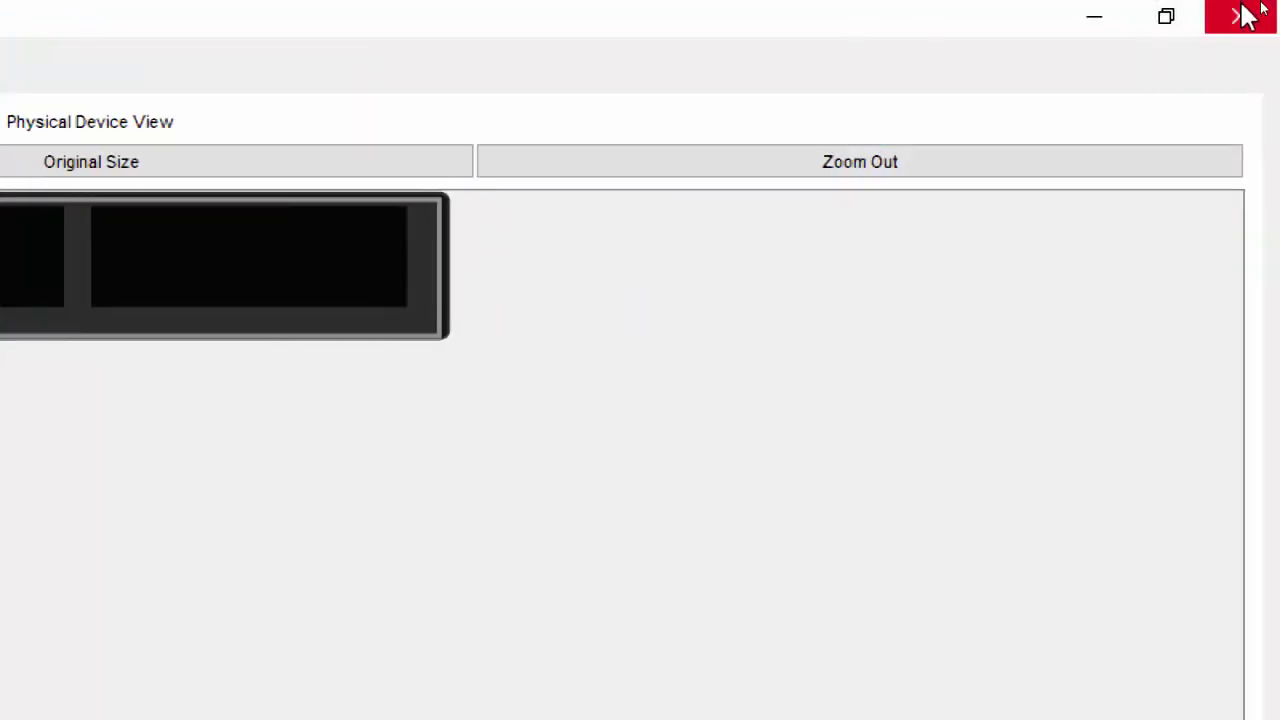
{"action": "left_click", "coordinate": [1240, 22]}
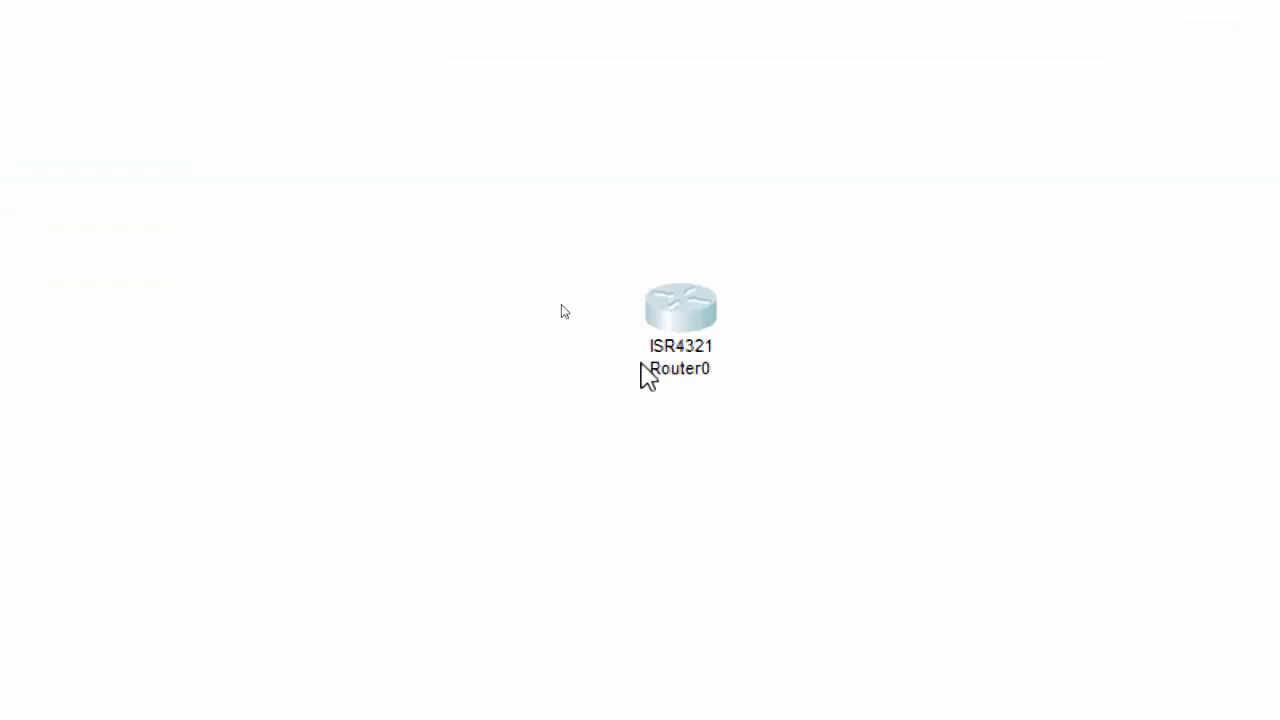
Delete the 4321 router from the workspace
{"action": "mouse_move", "coordinate": [611, 549]}
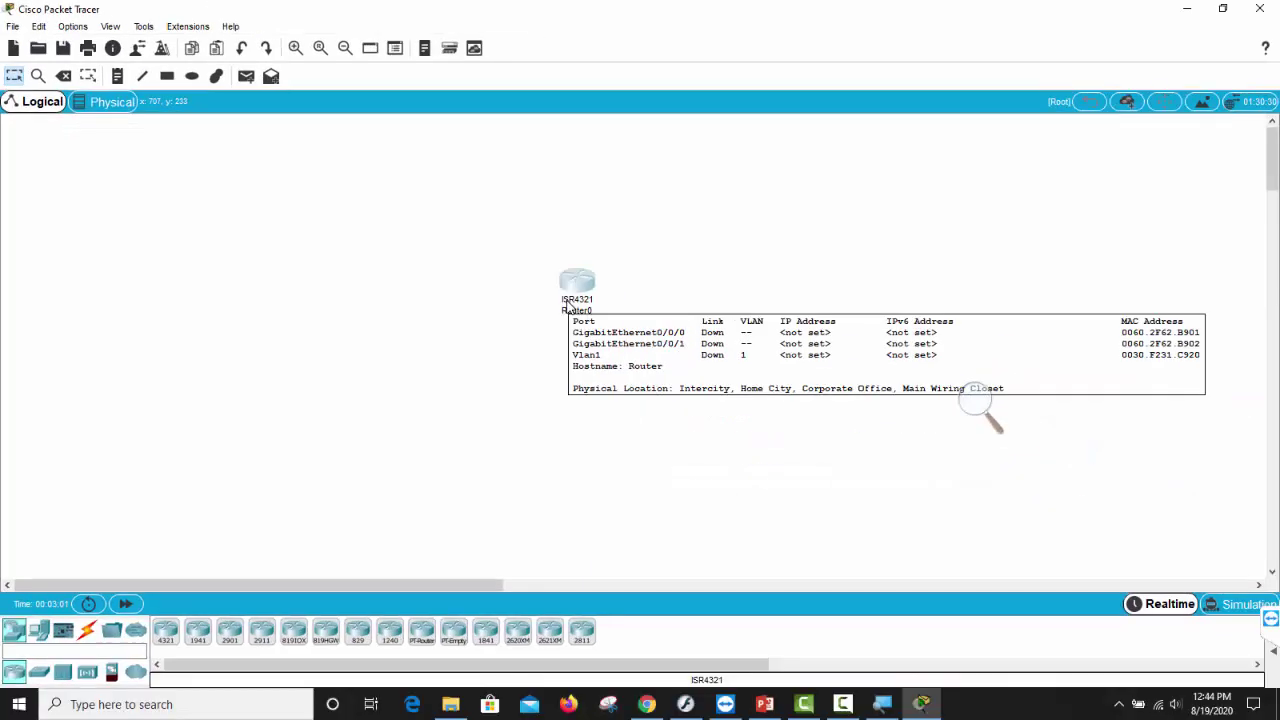
{"action": "key", "text": "Delete"}
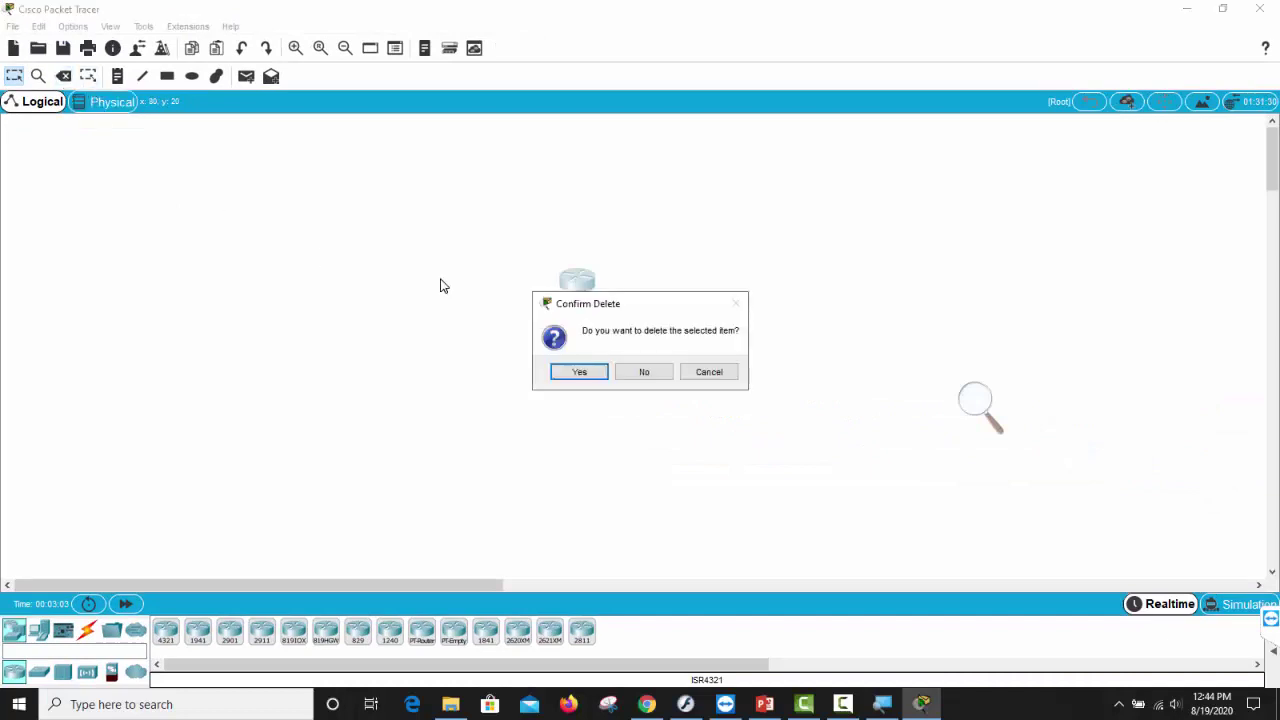
{"action": "left_click", "coordinate": [585, 370]}
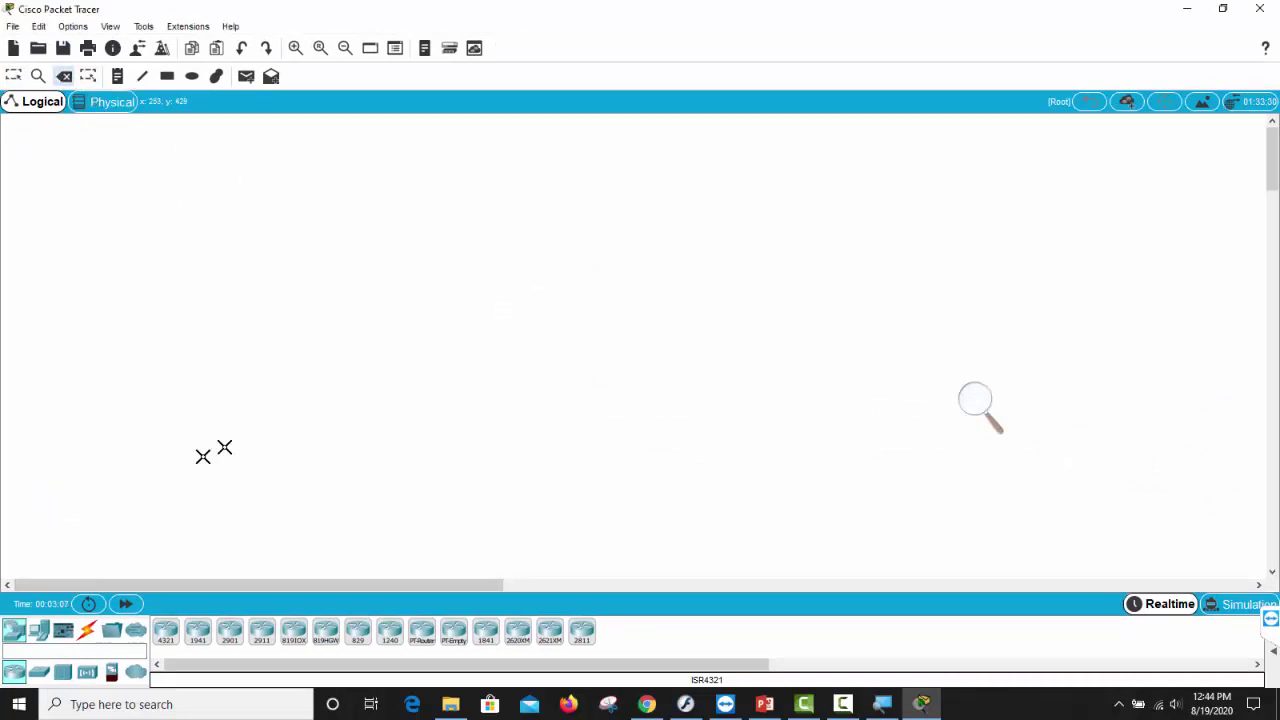
Place a PC in the logical workspace and open its device window
{"action": "left_click", "coordinate": [38, 629]}
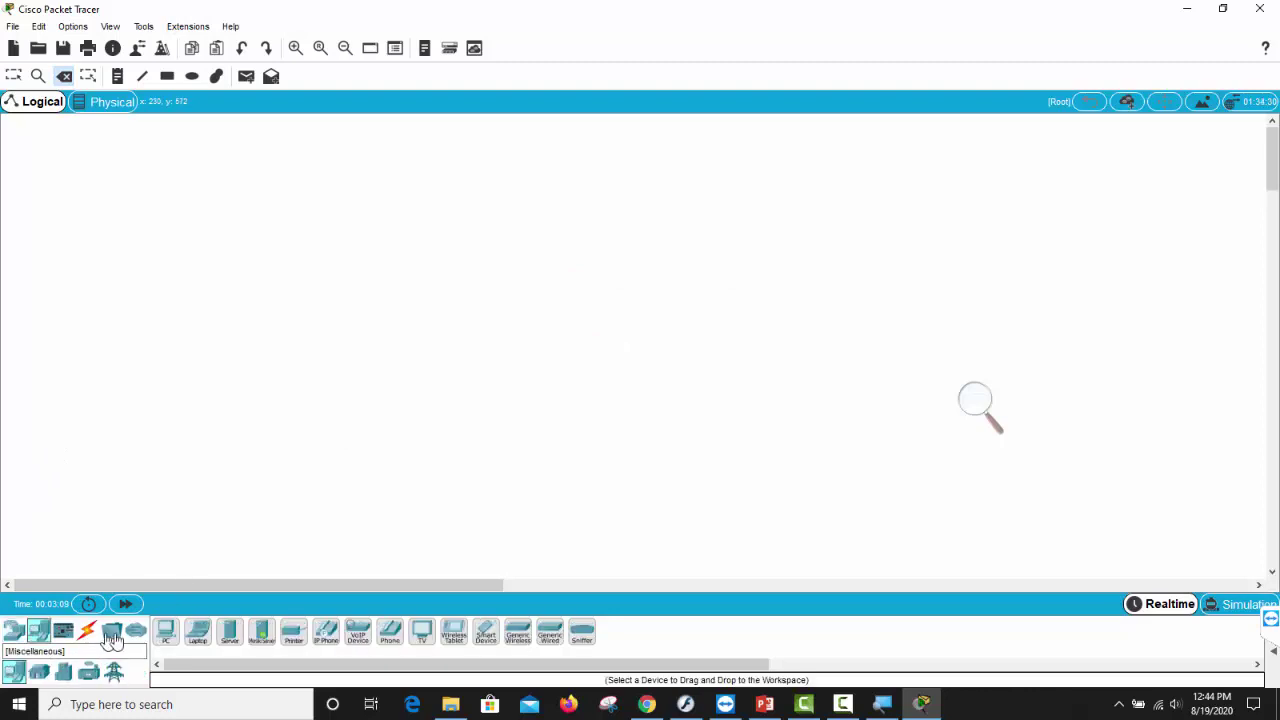
{"action": "left_click", "coordinate": [165, 631]}
{"action": "left_click", "coordinate": [418, 268]}
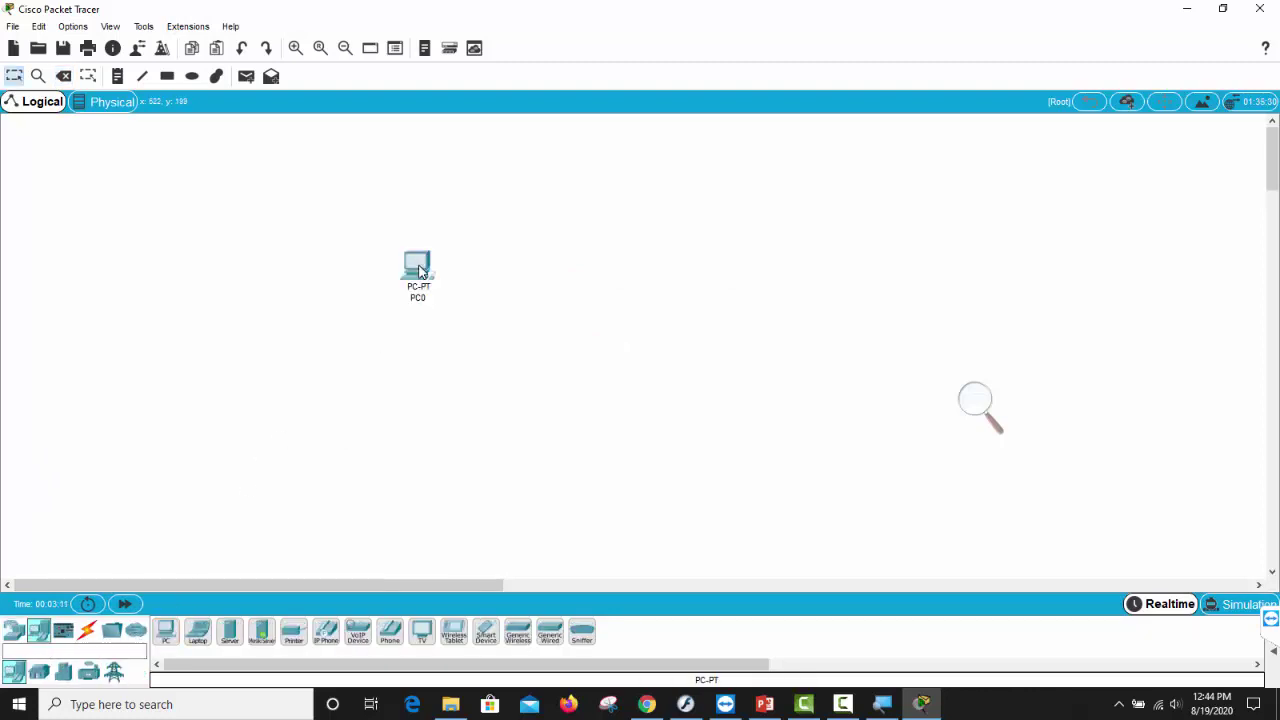
{"action": "left_click", "coordinate": [418, 268]}
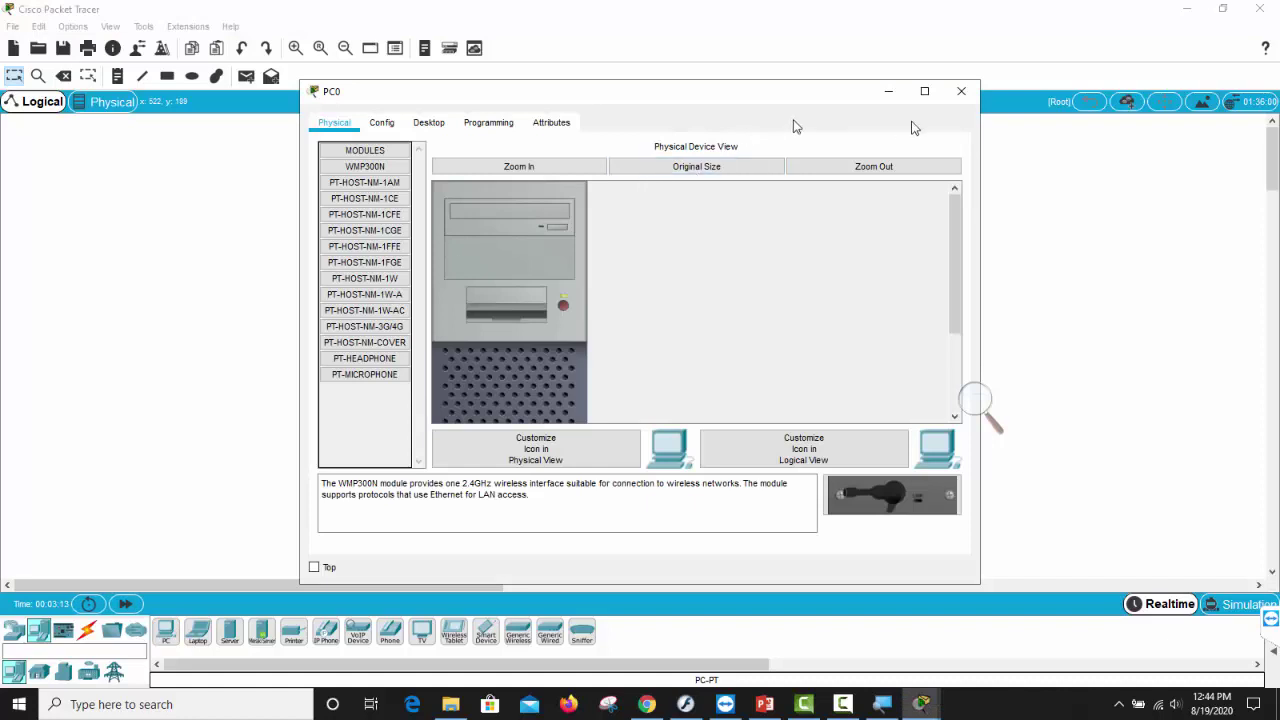
Replace the PC's built-in network module with the WMP300N wireless module and close the PC's device window
{"action": "left_click", "coordinate": [924, 91]}
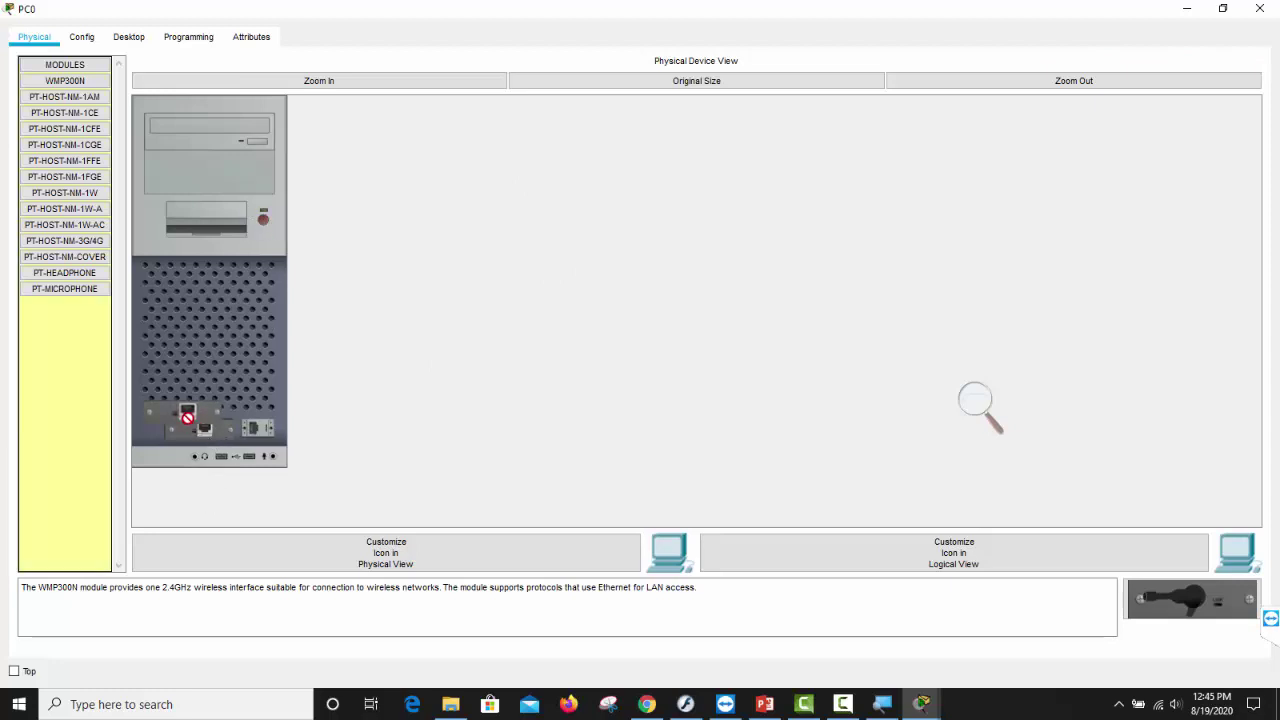
{"action": "left_click_drag", "start_coordinate": [187, 417], "coordinate": [86, 271]}
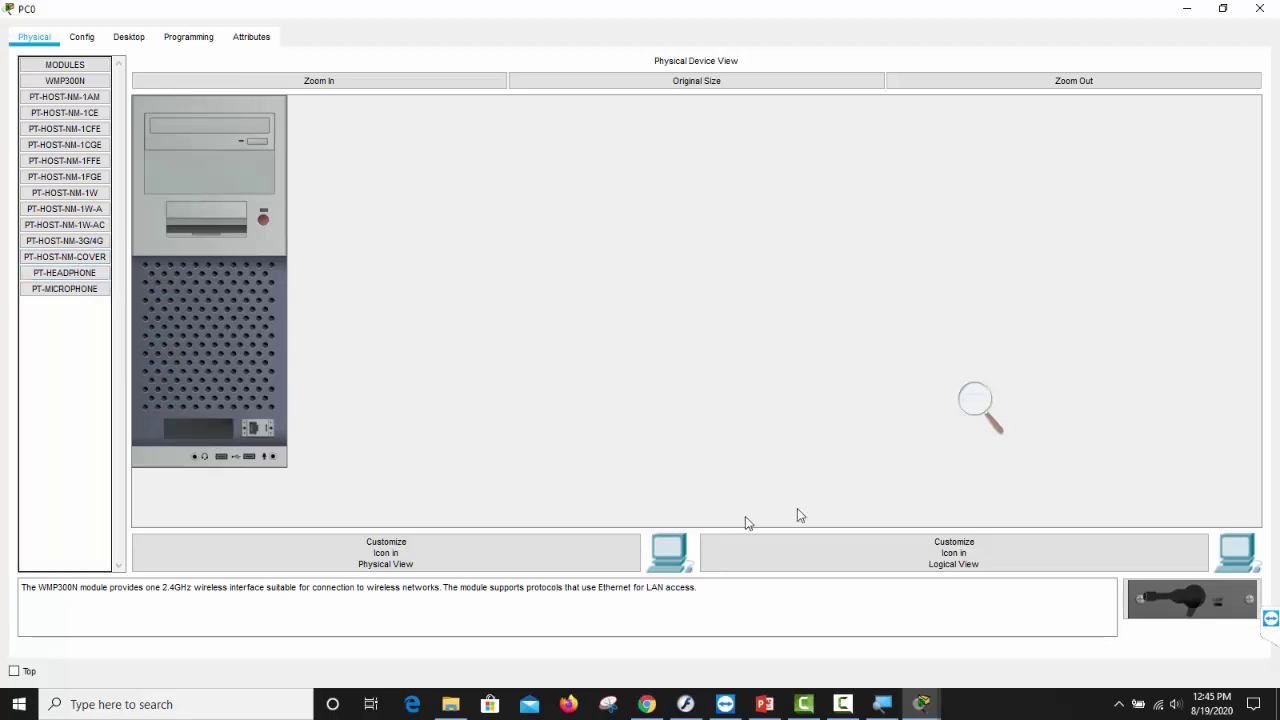
{"action": "left_click_drag", "start_coordinate": [1205, 605], "coordinate": [200, 430]}
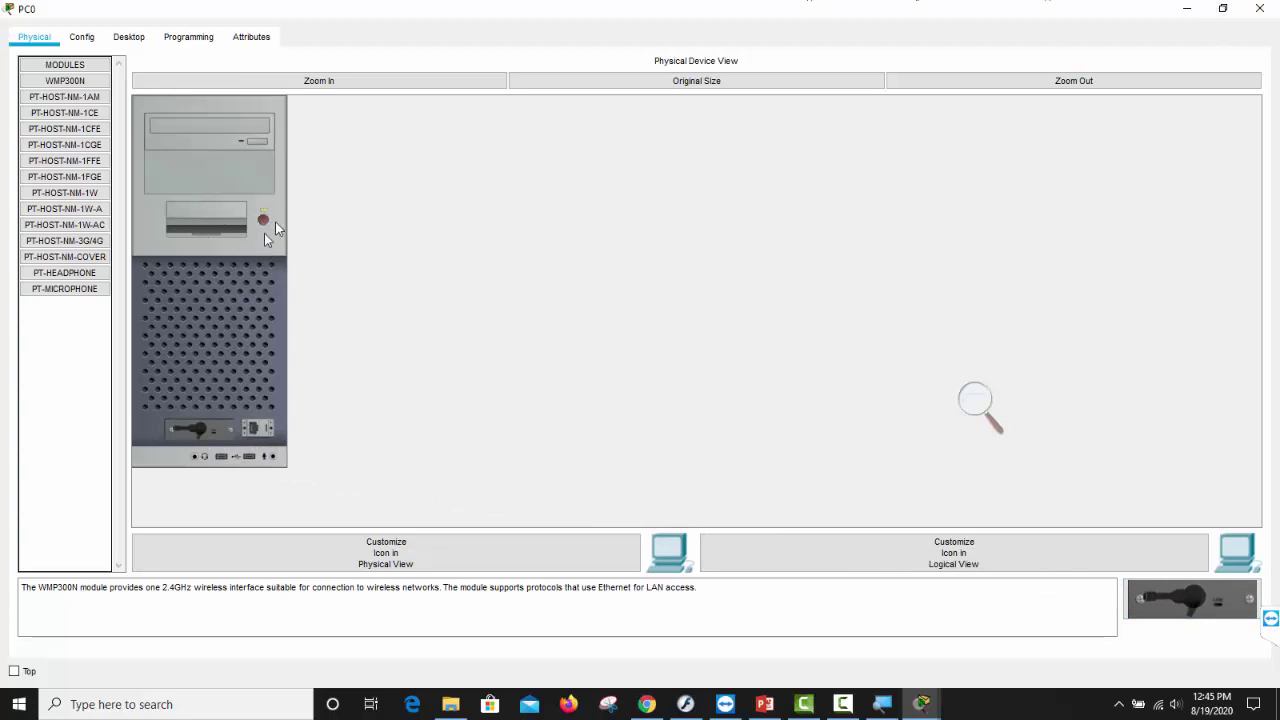
{"action": "left_click", "coordinate": [1259, 8]}
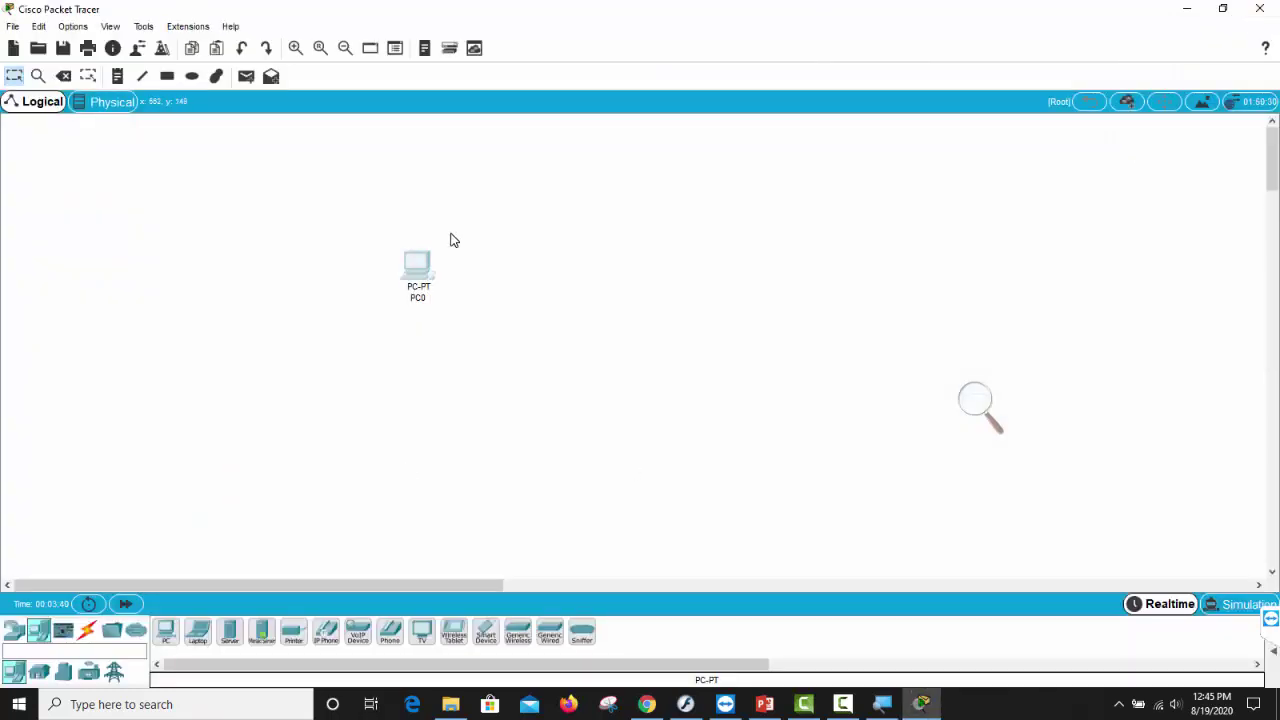
Delete the PC from the logical workspace
{"action": "left_click", "coordinate": [63, 76]}
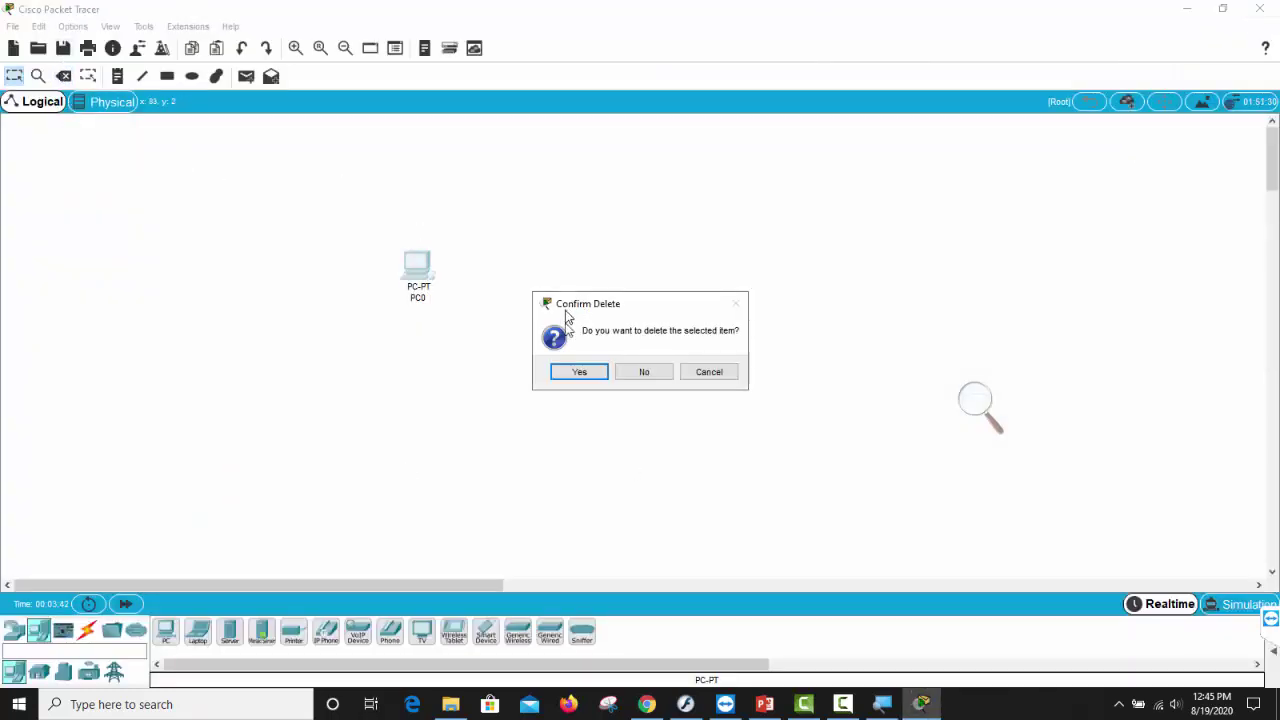
{"action": "left_click", "coordinate": [576, 370]}
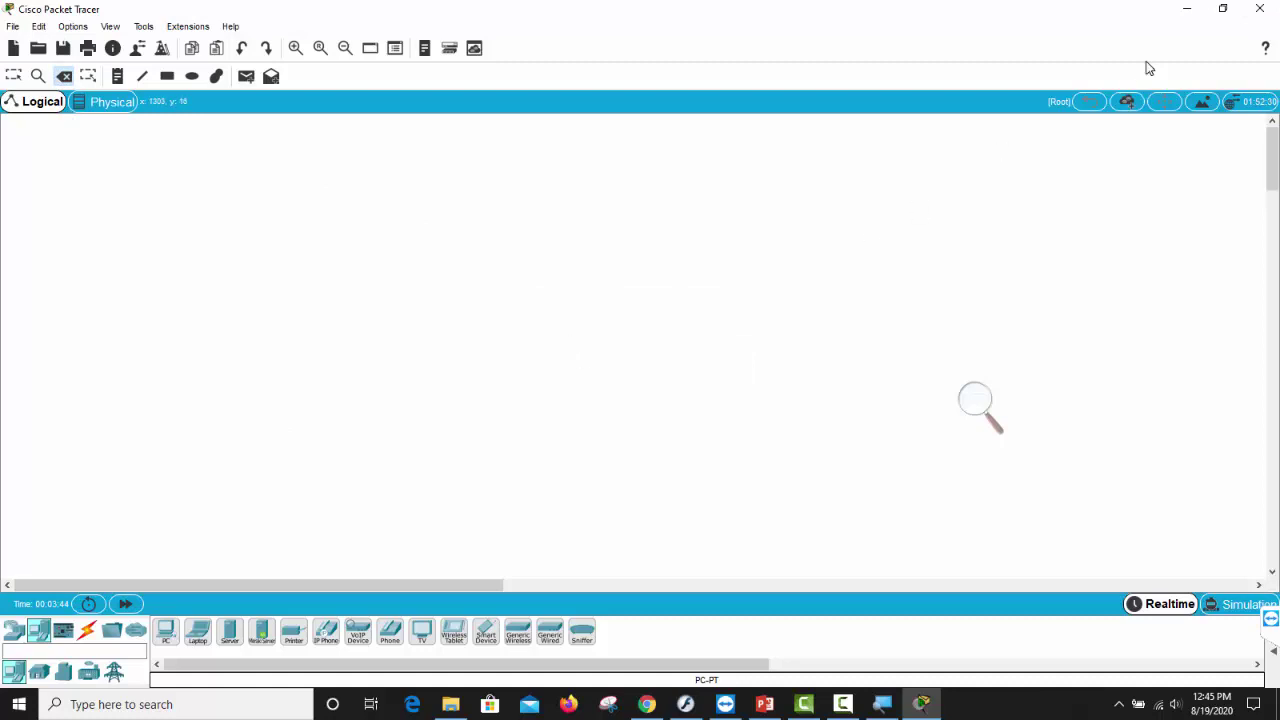
Switch to File Explorer and expand the DRIVE D AXIOO folder on Local Disk (F:) and its NGajar TKJ subfolder
{"action": "left_click", "coordinate": [1188, 12]}
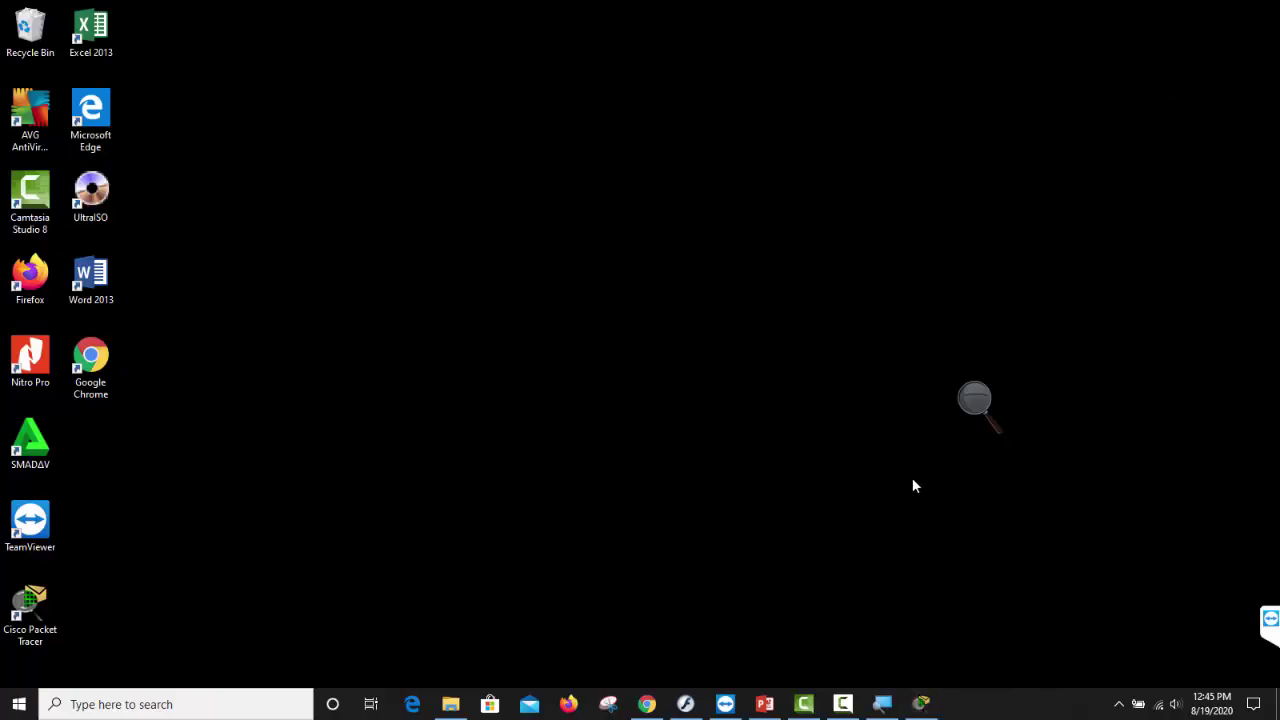
{"action": "left_click", "coordinate": [451, 704]}
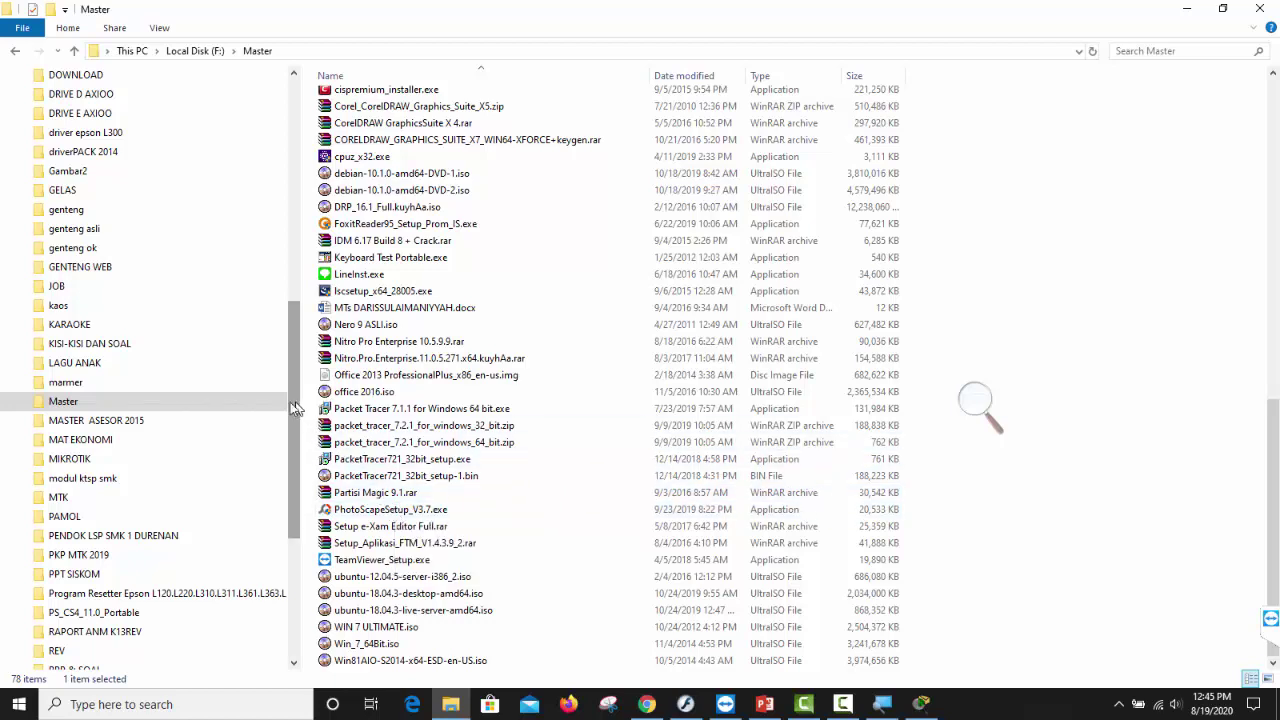
{"action": "left_click_drag", "start_coordinate": [289, 400], "coordinate": [303, 277]}
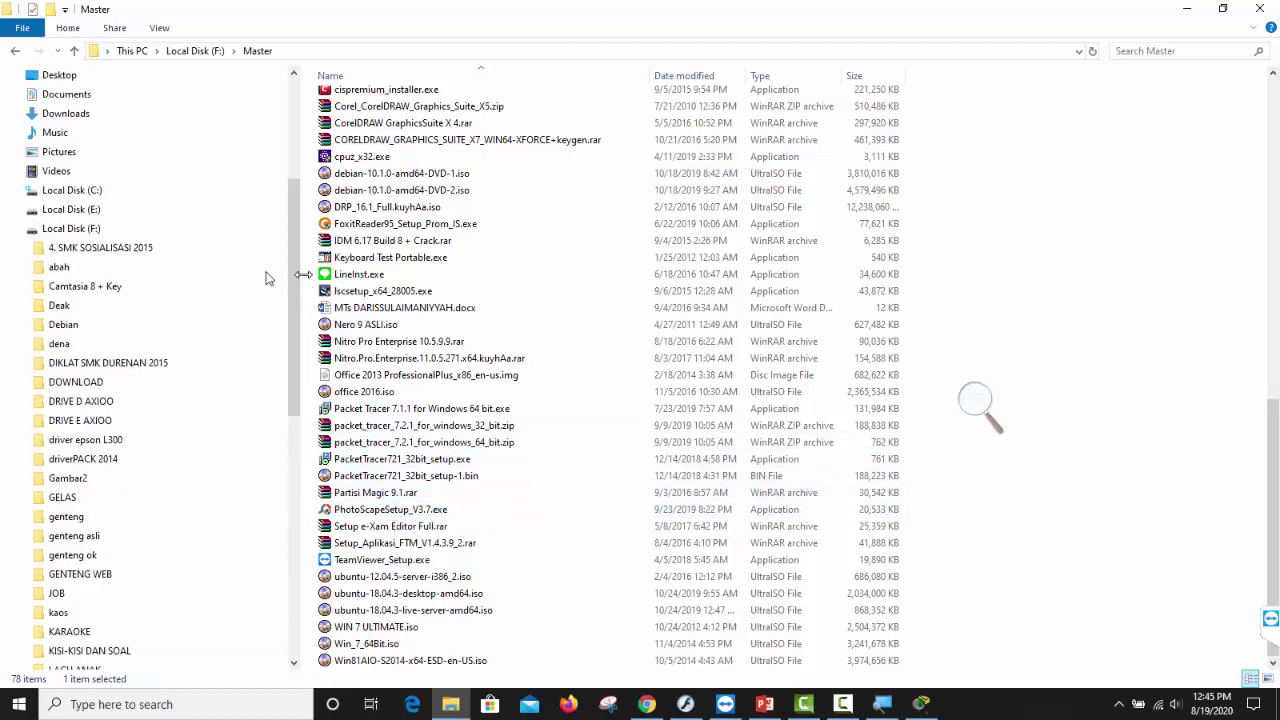
{"action": "left_click", "coordinate": [22, 402]}
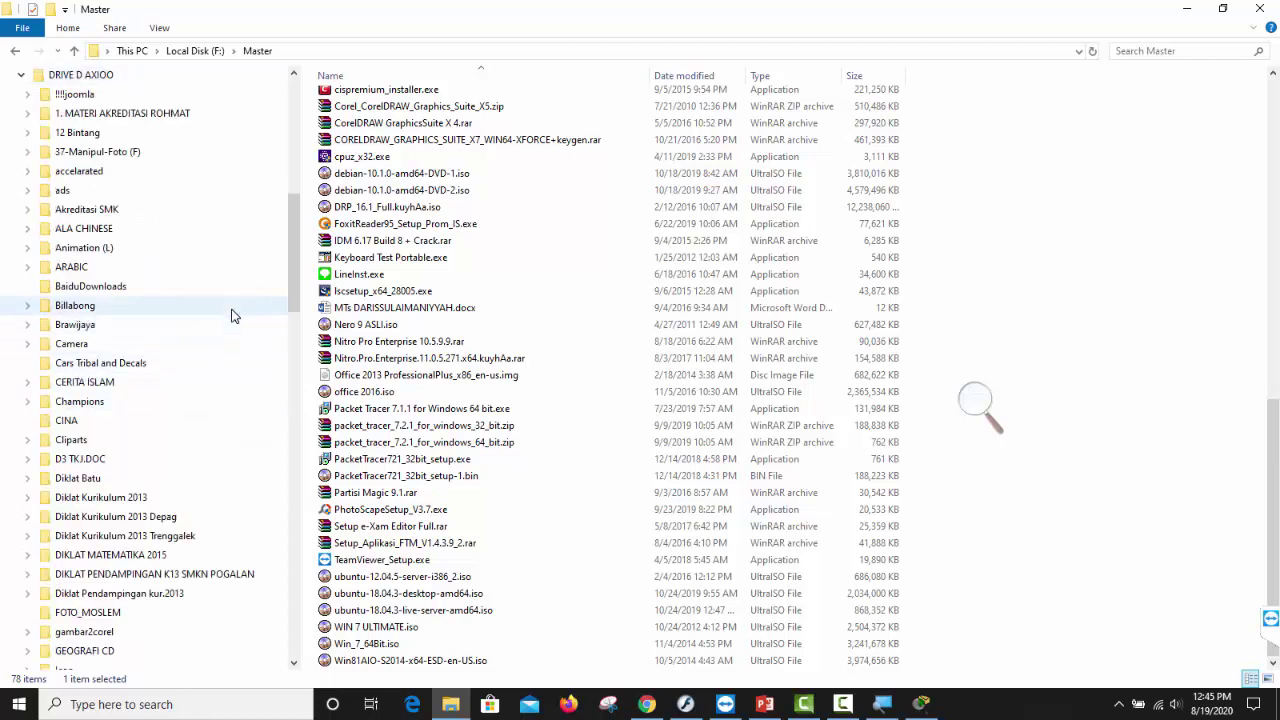
{"action": "scroll", "coordinate": [197, 429], "scroll_direction": "down", "scroll_amount": 4}
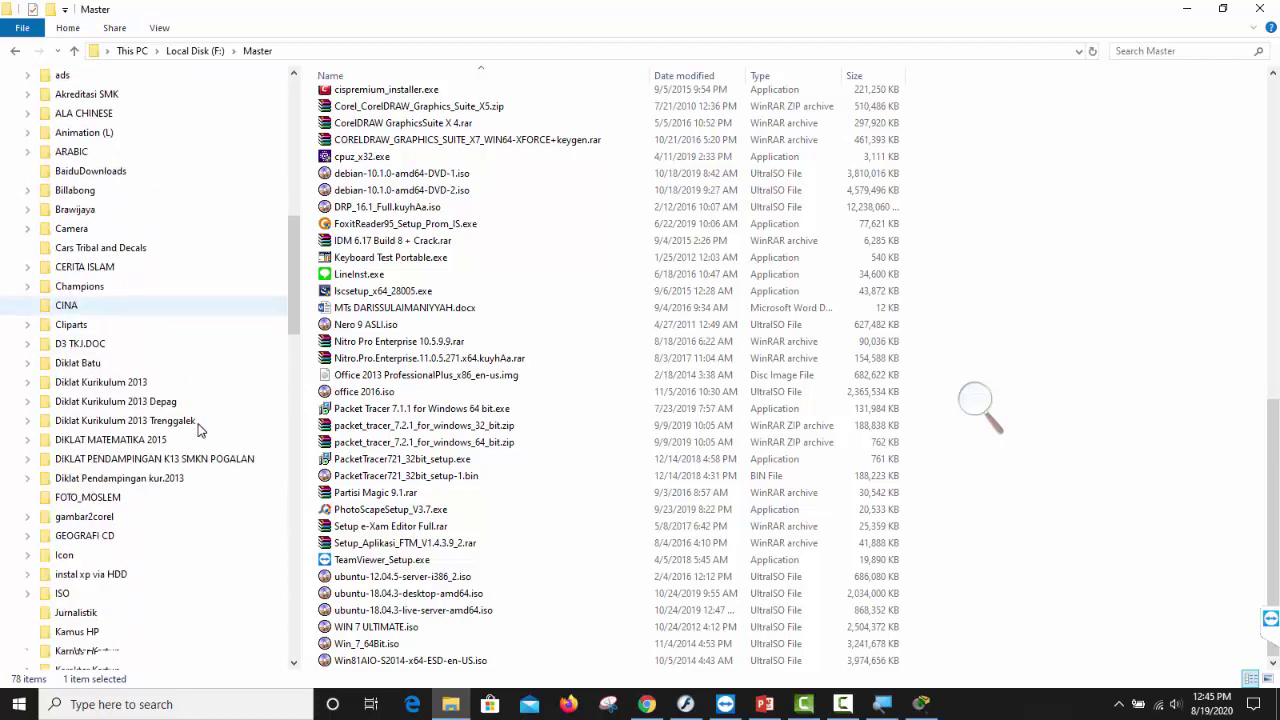
{"action": "scroll", "coordinate": [197, 429], "scroll_direction": "down", "scroll_amount": 5}
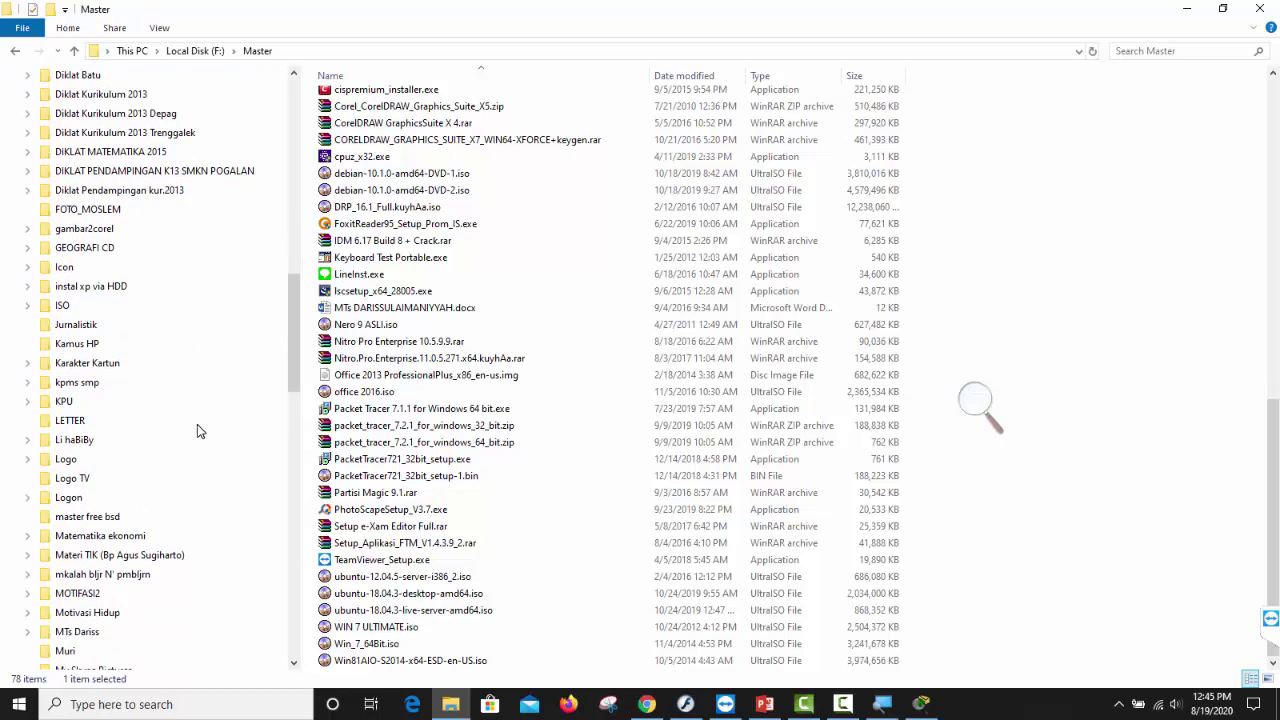
{"action": "scroll", "coordinate": [197, 424], "scroll_direction": "down", "scroll_amount": 2}
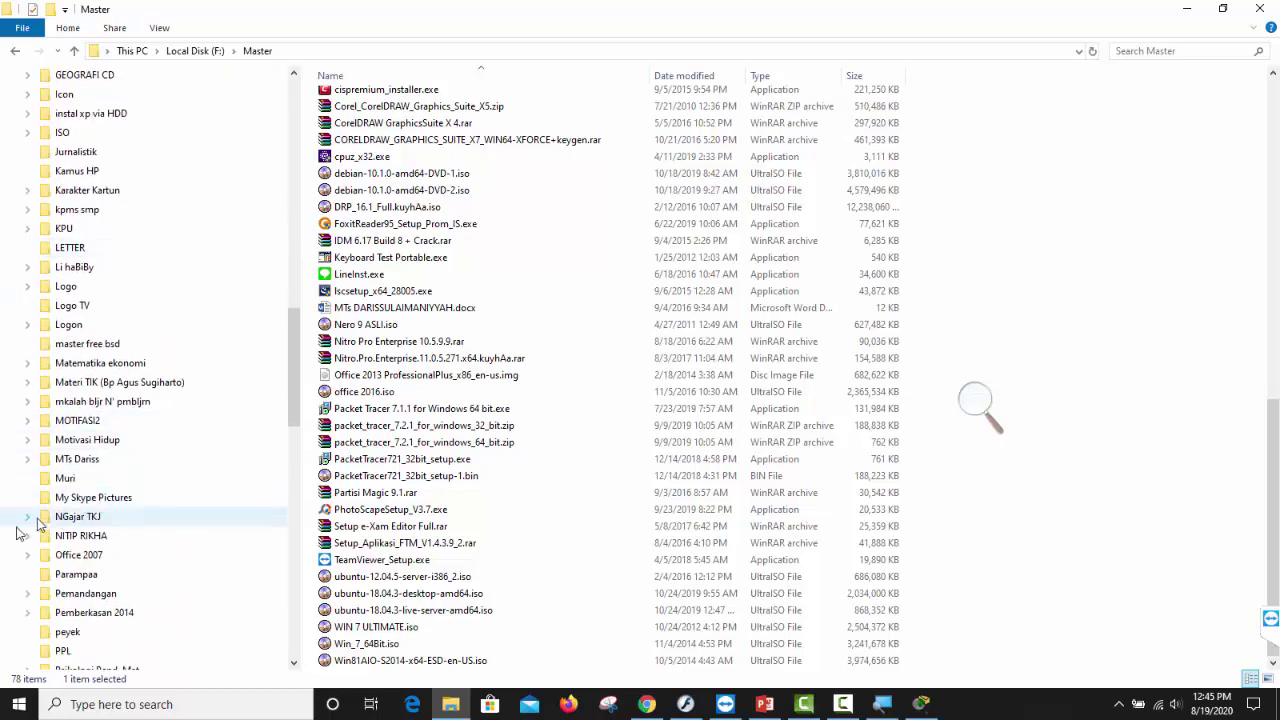
{"action": "left_click", "coordinate": [27, 516]}
Open the RPP 2019 2020 folder inside NGajar TKJ
{"action": "scroll", "coordinate": [180, 486], "scroll_direction": "down", "scroll_amount": 10}
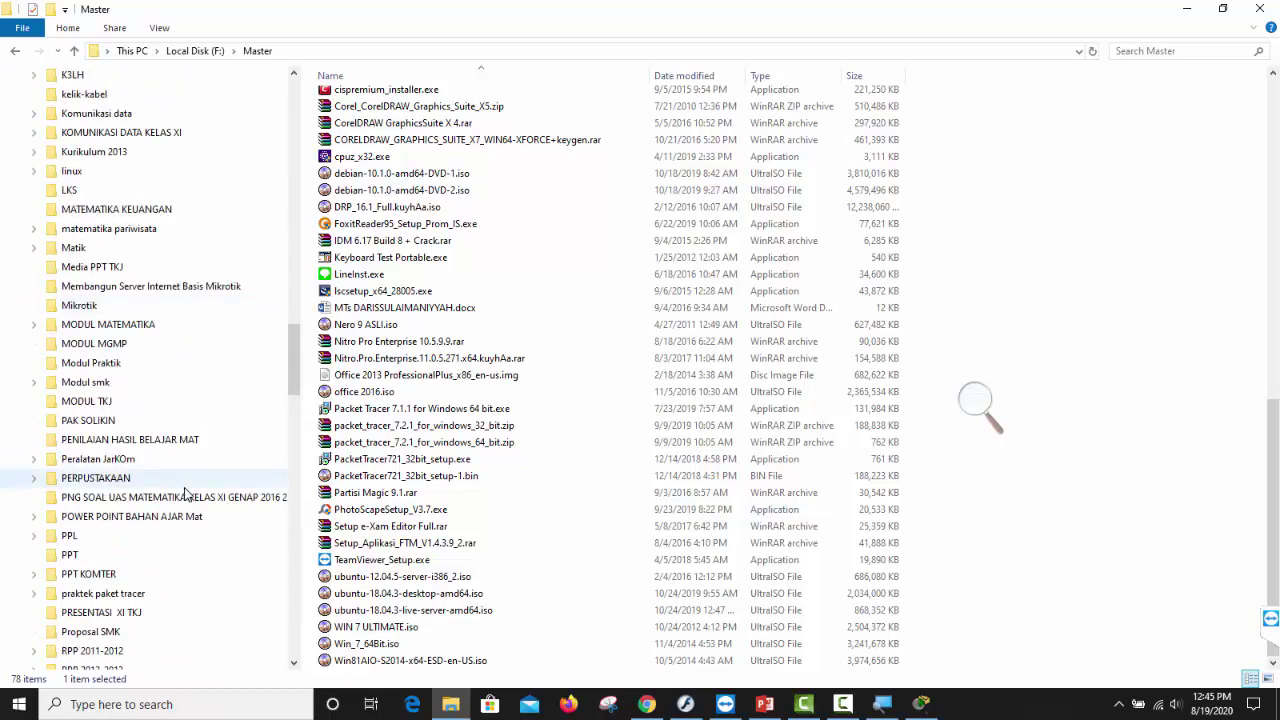
{"action": "scroll", "coordinate": [183, 492], "scroll_direction": "down", "scroll_amount": 2}
{"action": "left_click", "coordinate": [110, 382]}
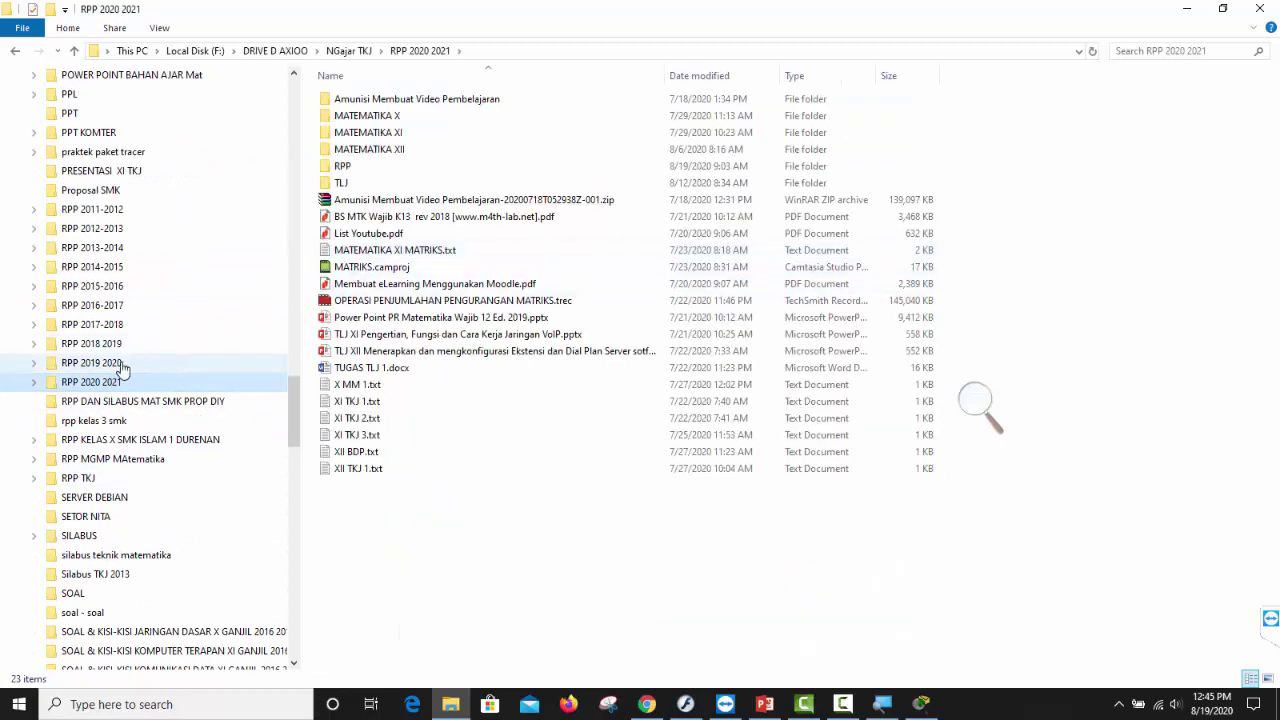
{"action": "left_click", "coordinate": [120, 363]}
{"action": "scroll", "coordinate": [520, 405], "scroll_direction": "down", "scroll_amount": 1}
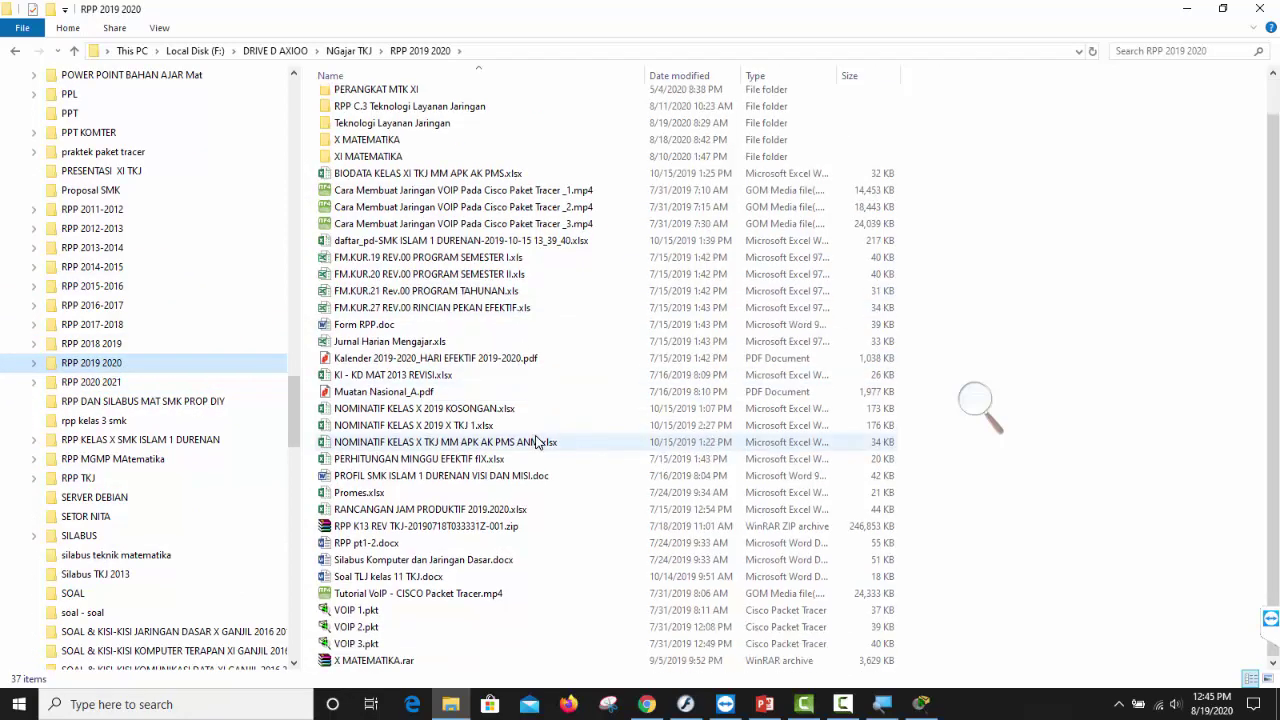
Open the VOIP 1.pkt file in Cisco Packet Tracer and log in as a guest
{"action": "left_click", "coordinate": [375, 612]}
{"action": "double_click", "coordinate": [375, 612]}
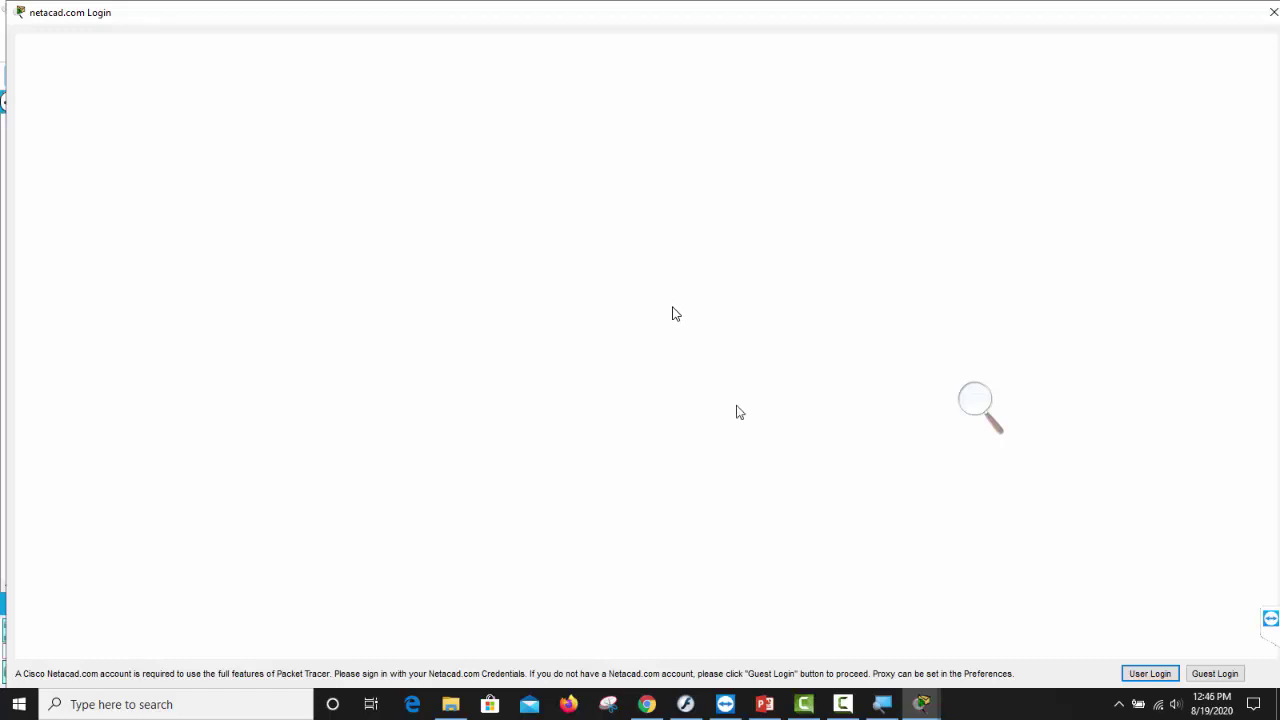
{"action": "left_click", "coordinate": [1223, 679]}
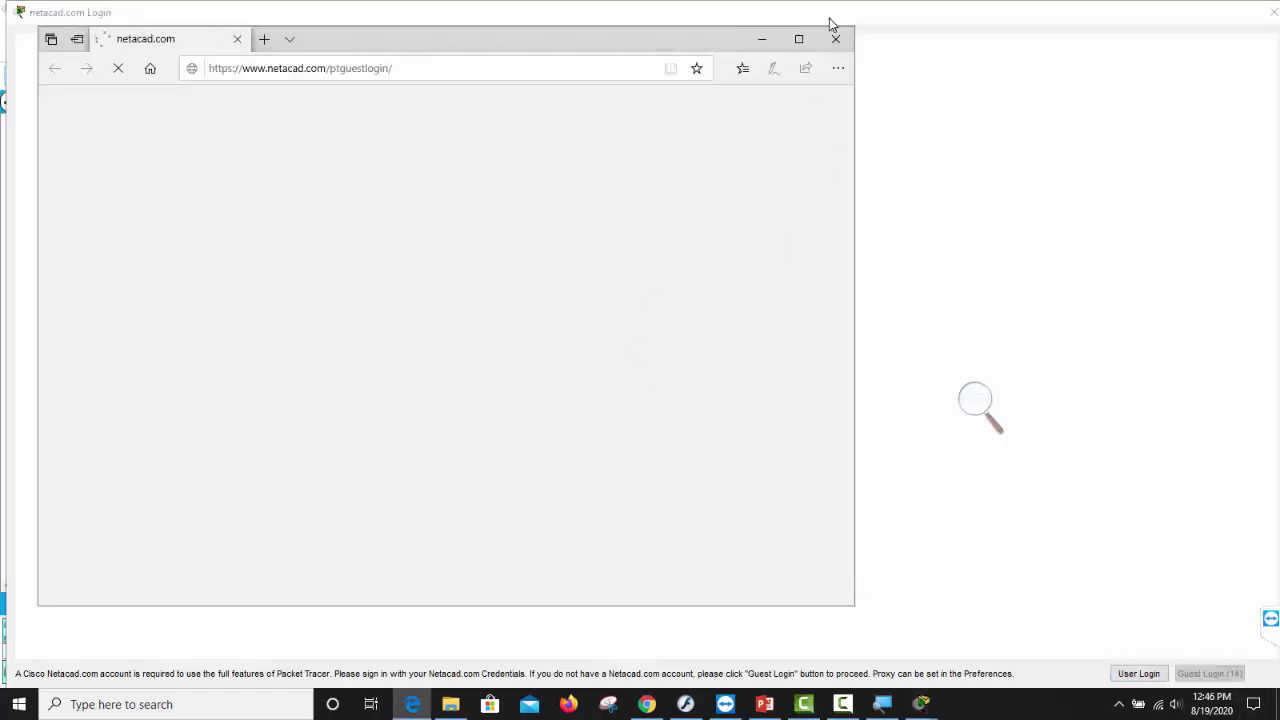
{"action": "left_click", "coordinate": [836, 38]}
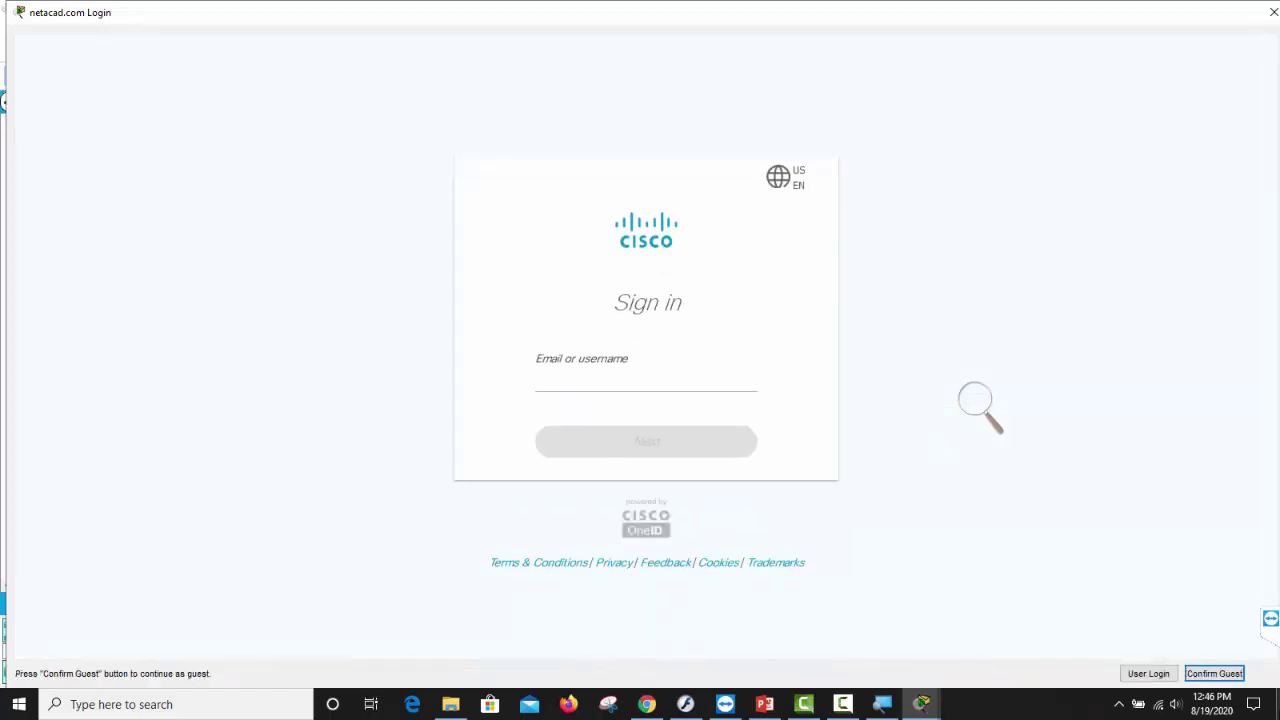
{"action": "left_click", "coordinate": [1214, 673]}
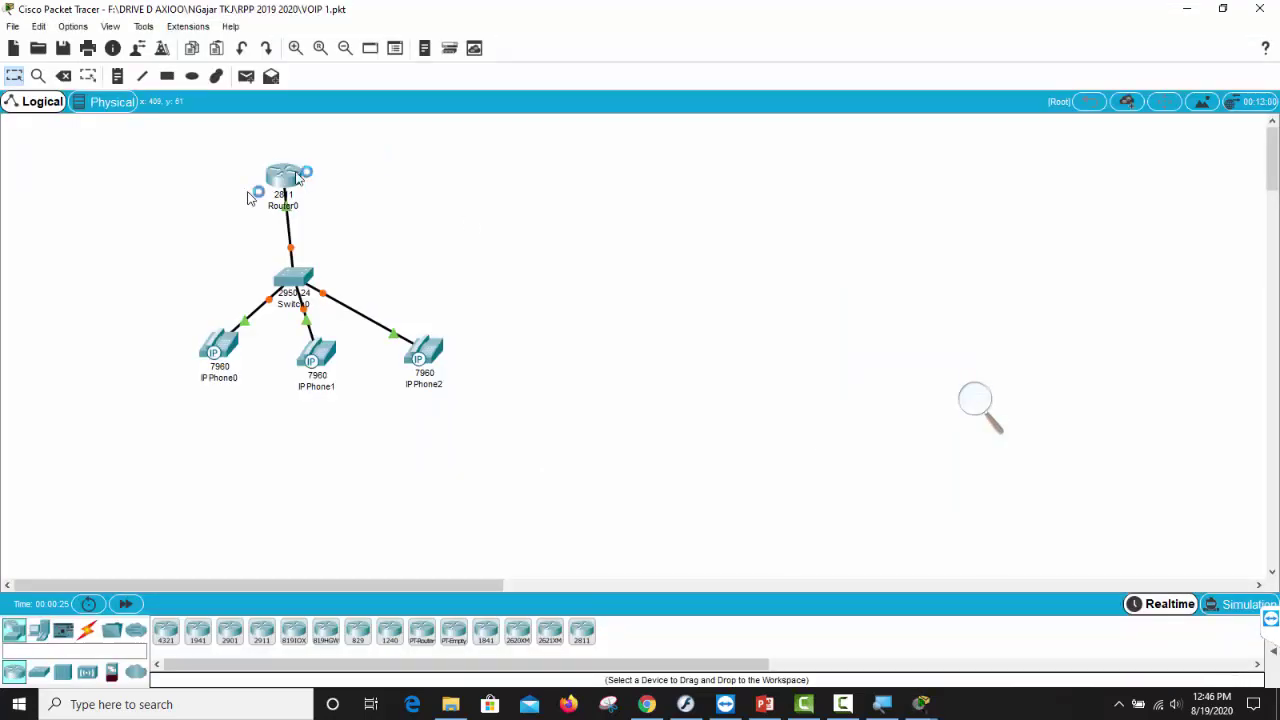
Rearrange the topology so the 2811 router sits above the switch and the three IP phones are spread in a row below it
{"action": "left_click_drag", "start_coordinate": [282, 185], "coordinate": [304, 188]}
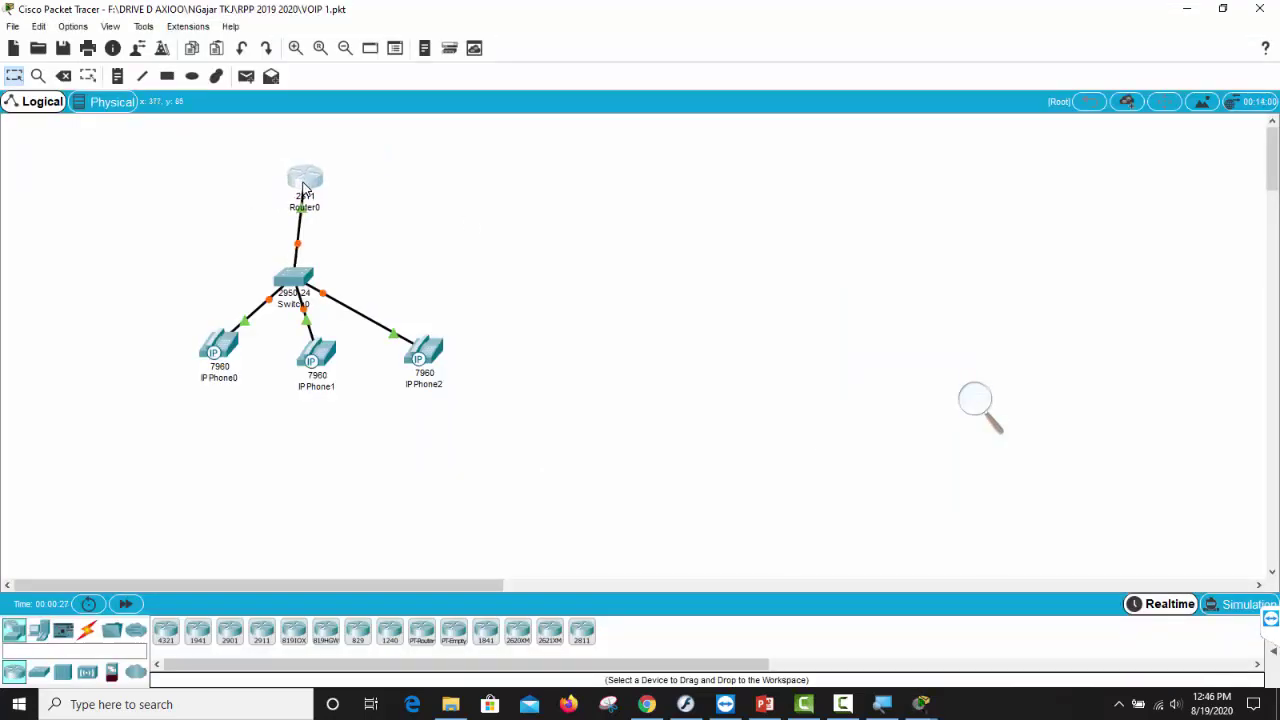
{"action": "mouse_move", "coordinate": [295, 278]}
{"action": "left_mouse_down"}
{"action": "mouse_move", "coordinate": [325, 280]}
{"action": "mouse_move", "coordinate": [310, 278]}
{"action": "left_mouse_up"}
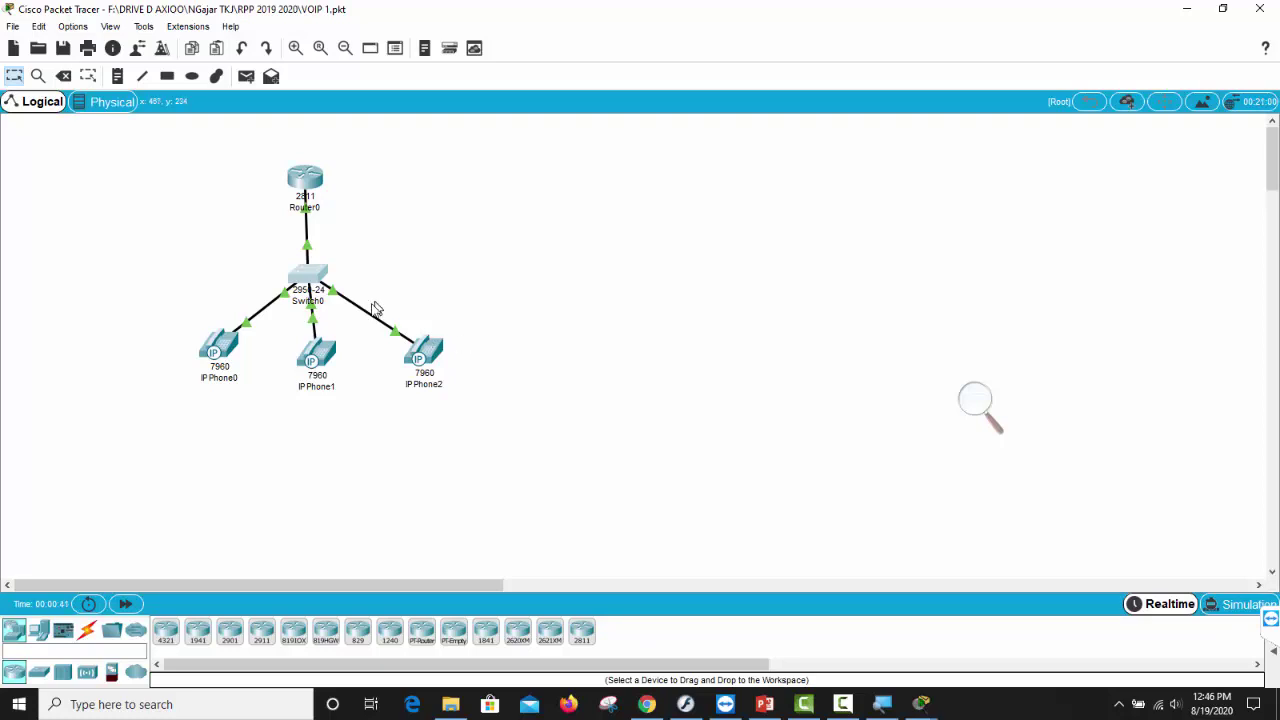
{"action": "left_click_drag", "start_coordinate": [205, 342], "coordinate": [178, 349]}
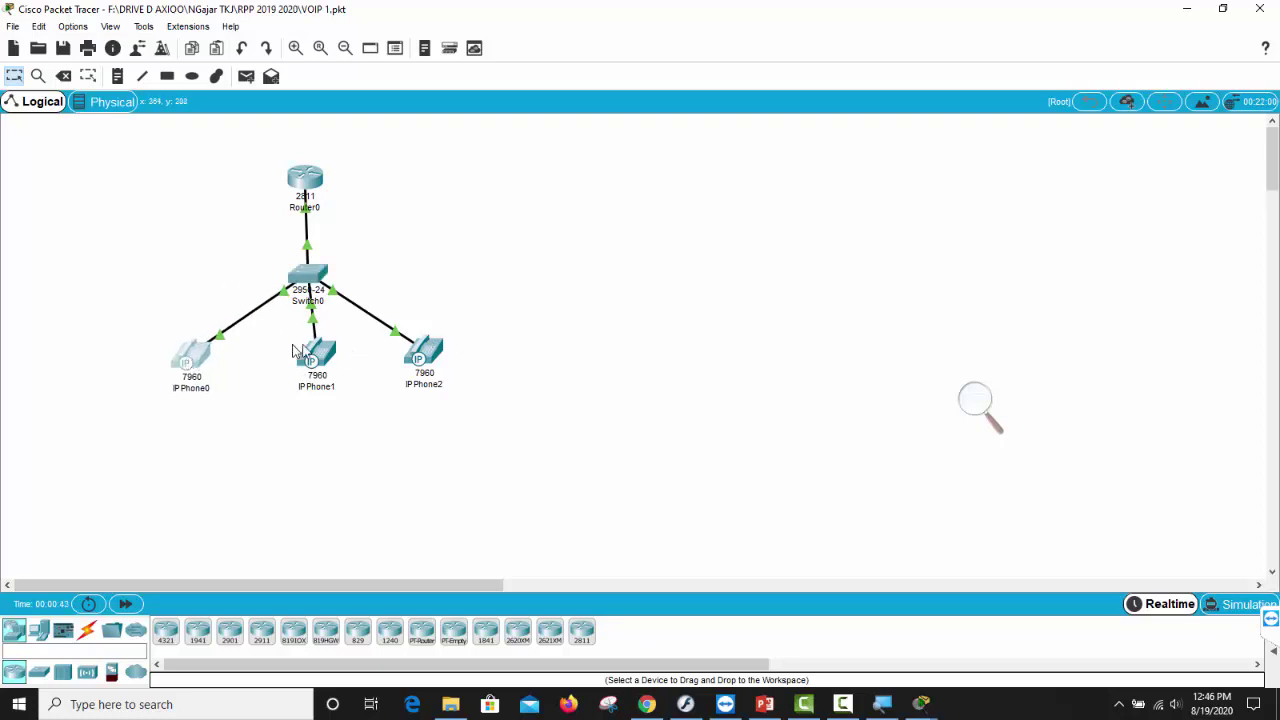
{"action": "left_click_drag", "start_coordinate": [293, 350], "coordinate": [281, 360]}
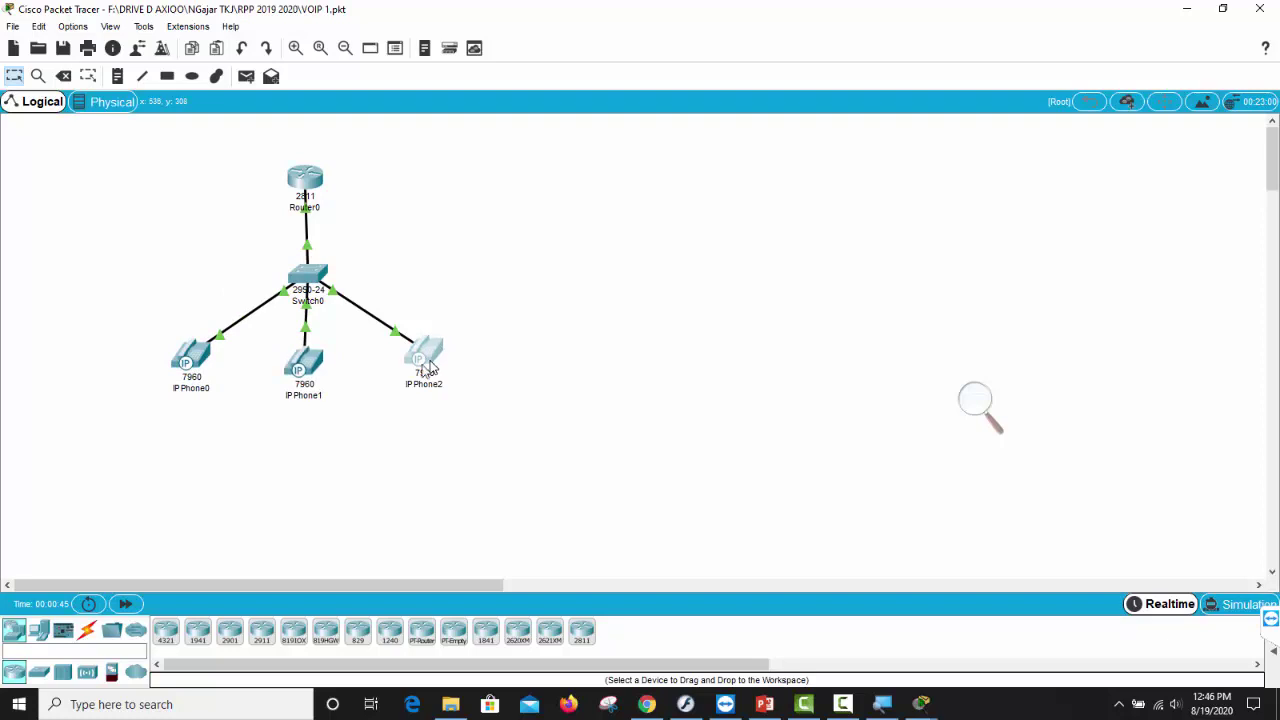
{"action": "left_click_drag", "start_coordinate": [428, 368], "coordinate": [413, 373]}
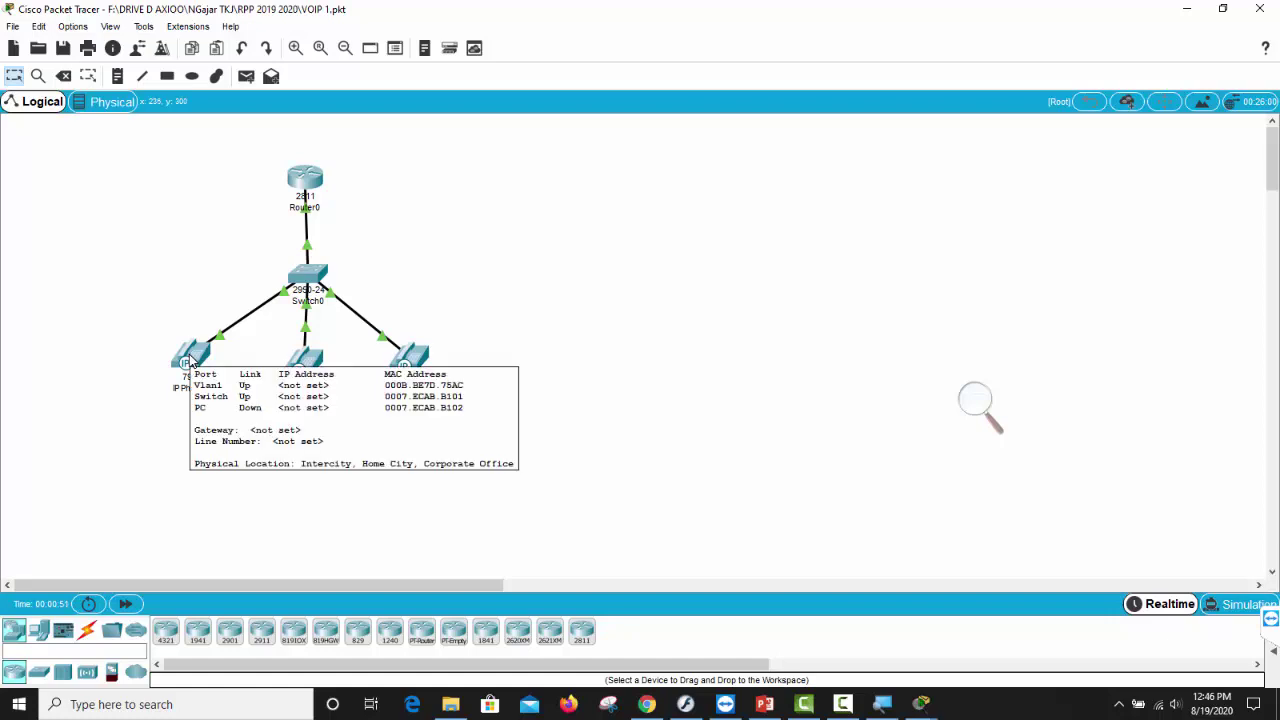
{"action": "left_click_drag", "start_coordinate": [308, 172], "coordinate": [302, 180]}
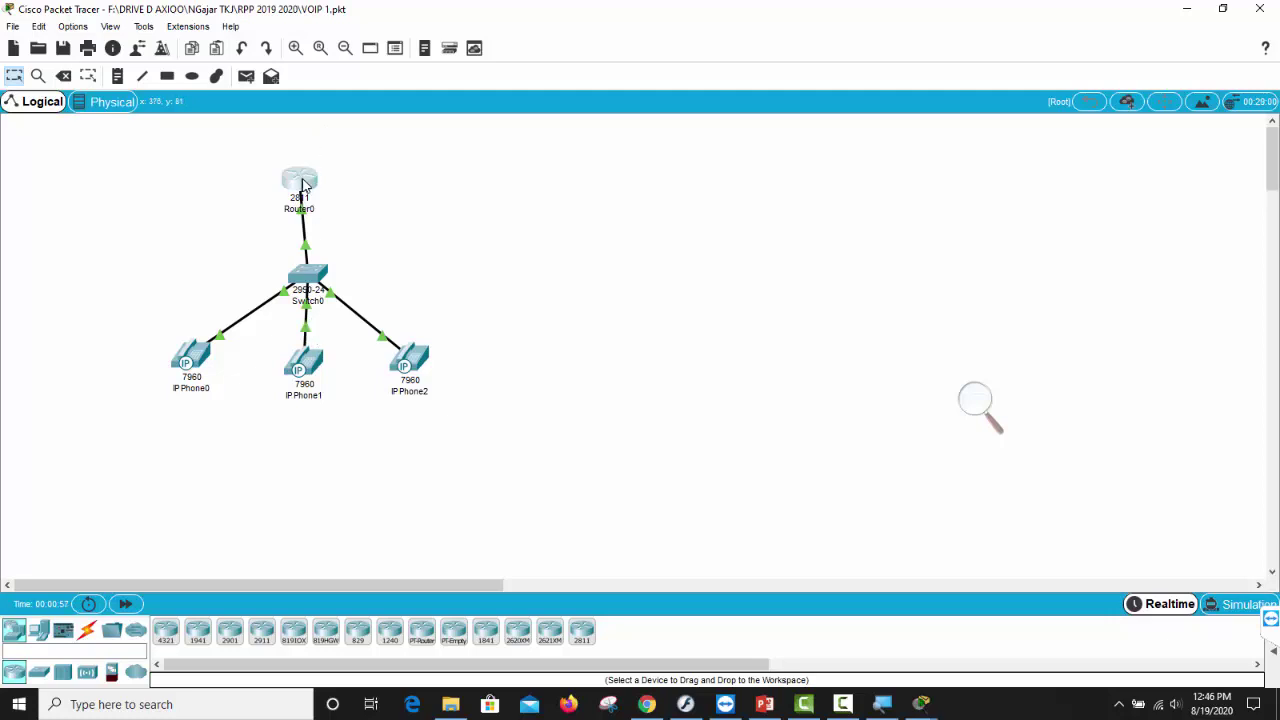
{"action": "left_click_drag", "start_coordinate": [307, 182], "coordinate": [312, 182]}
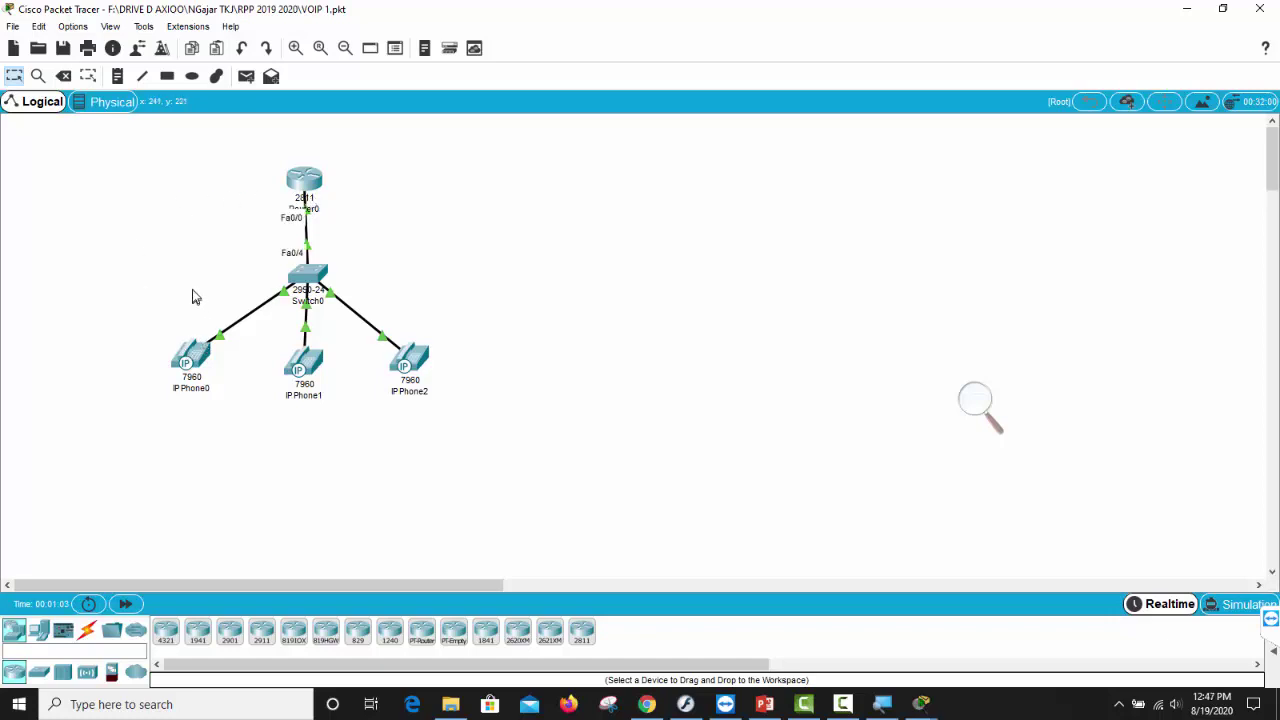
Open the device windows of IP Phone0 and IP Phone1 side by side and show the GUI view of both phones
{"action": "left_click", "coordinate": [196, 360]}
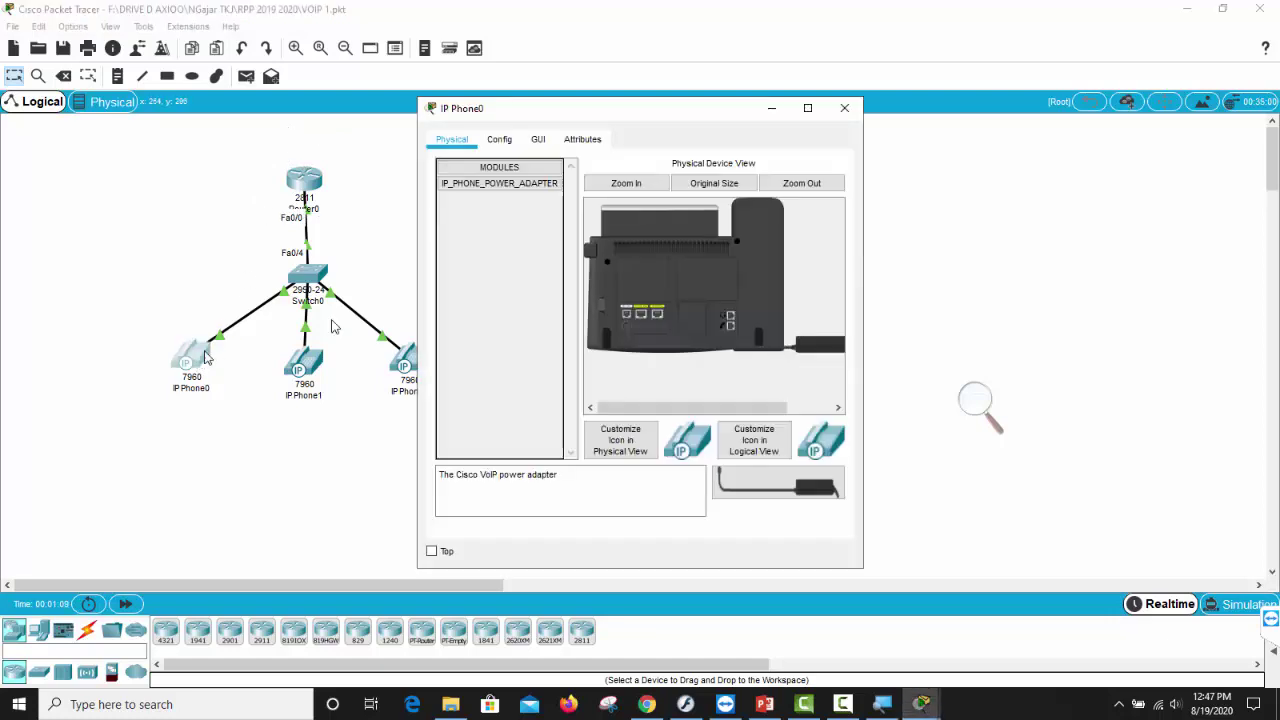
{"action": "left_click_drag", "start_coordinate": [650, 103], "coordinate": [550, 187]}
{"action": "left_click", "coordinate": [320, 370]}
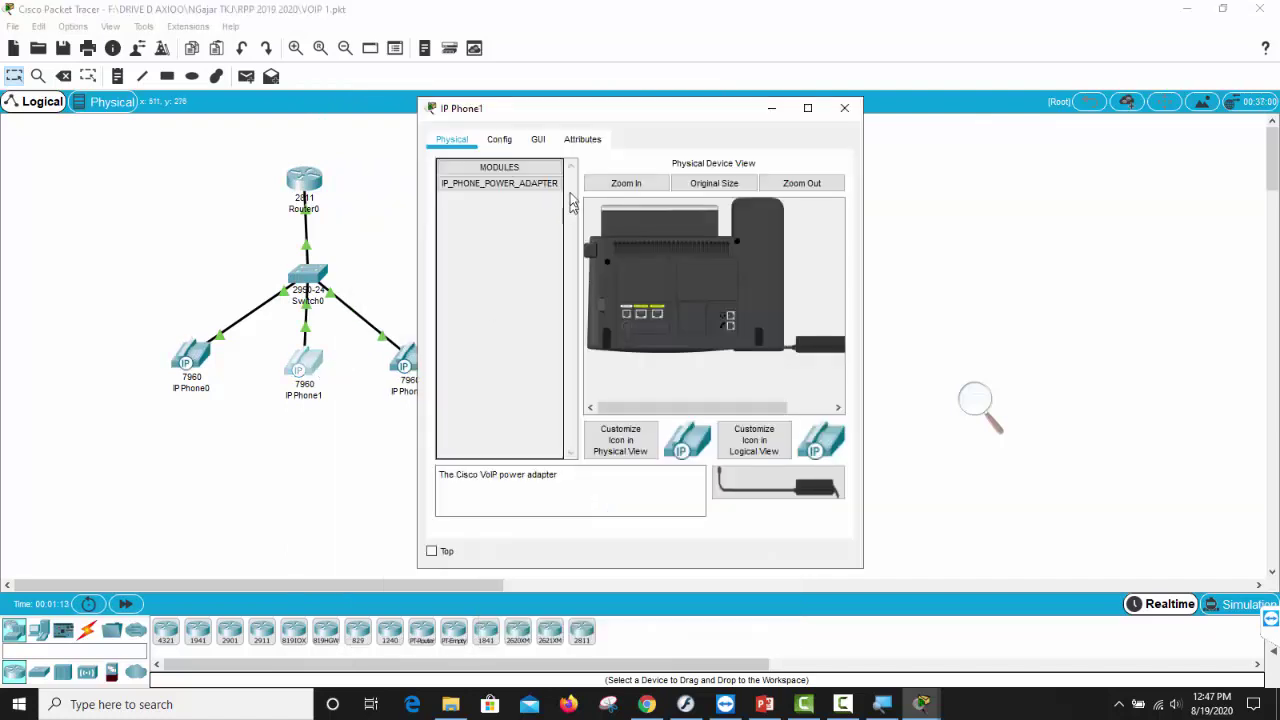
{"action": "left_click_drag", "start_coordinate": [609, 117], "coordinate": [785, 100]}
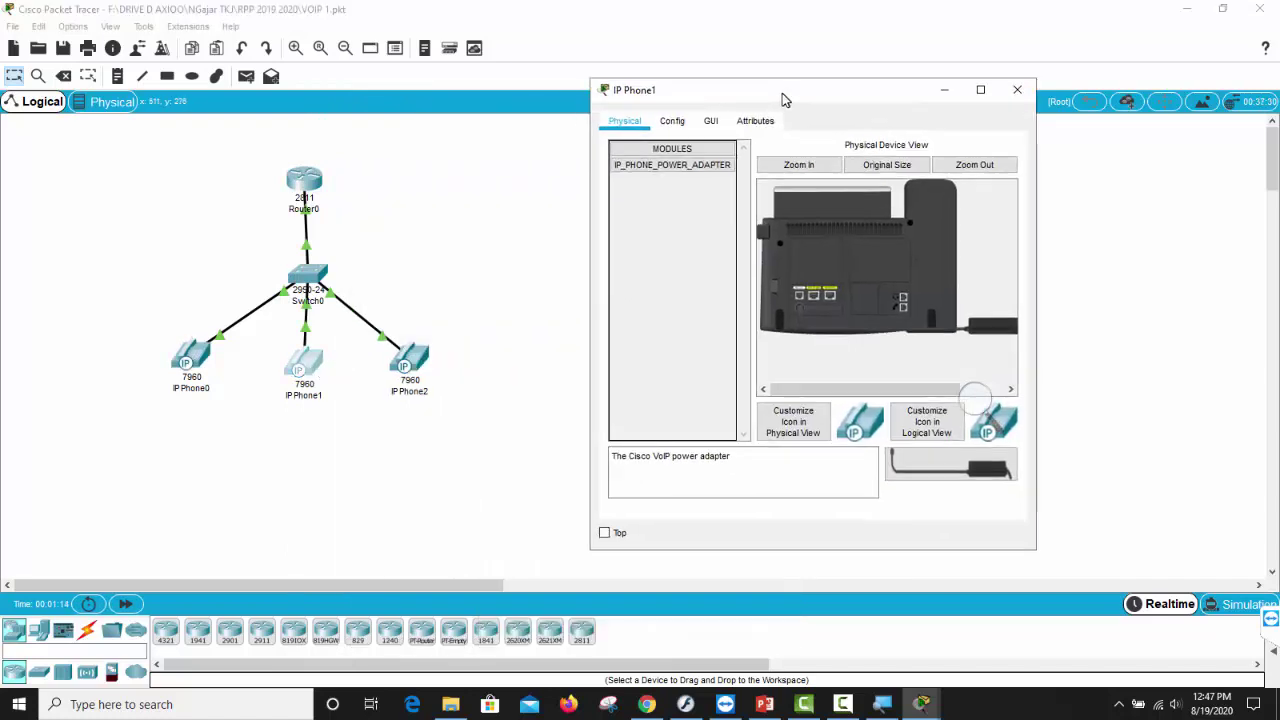
{"action": "left_click", "coordinate": [921, 704]}
{"action": "left_click", "coordinate": [1045, 630]}
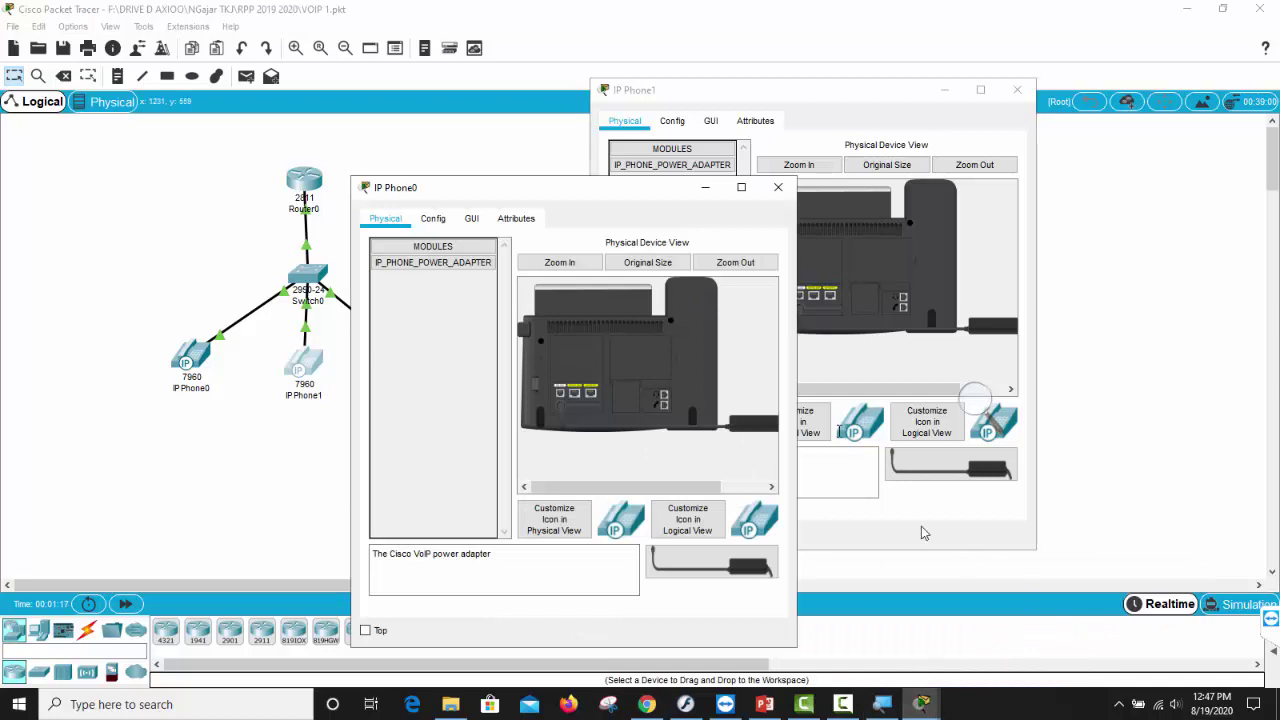
{"action": "left_click_drag", "start_coordinate": [659, 190], "coordinate": [659, 106]}
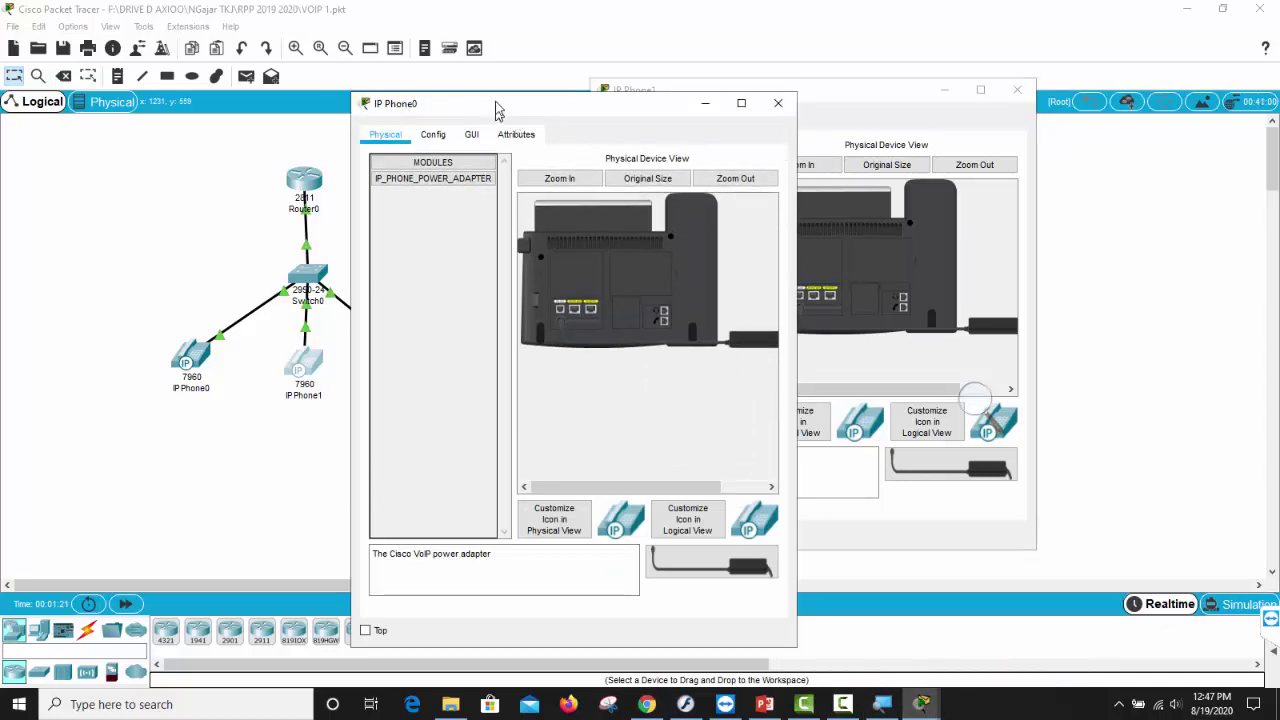
{"action": "left_click_drag", "start_coordinate": [495, 104], "coordinate": [258, 67]}
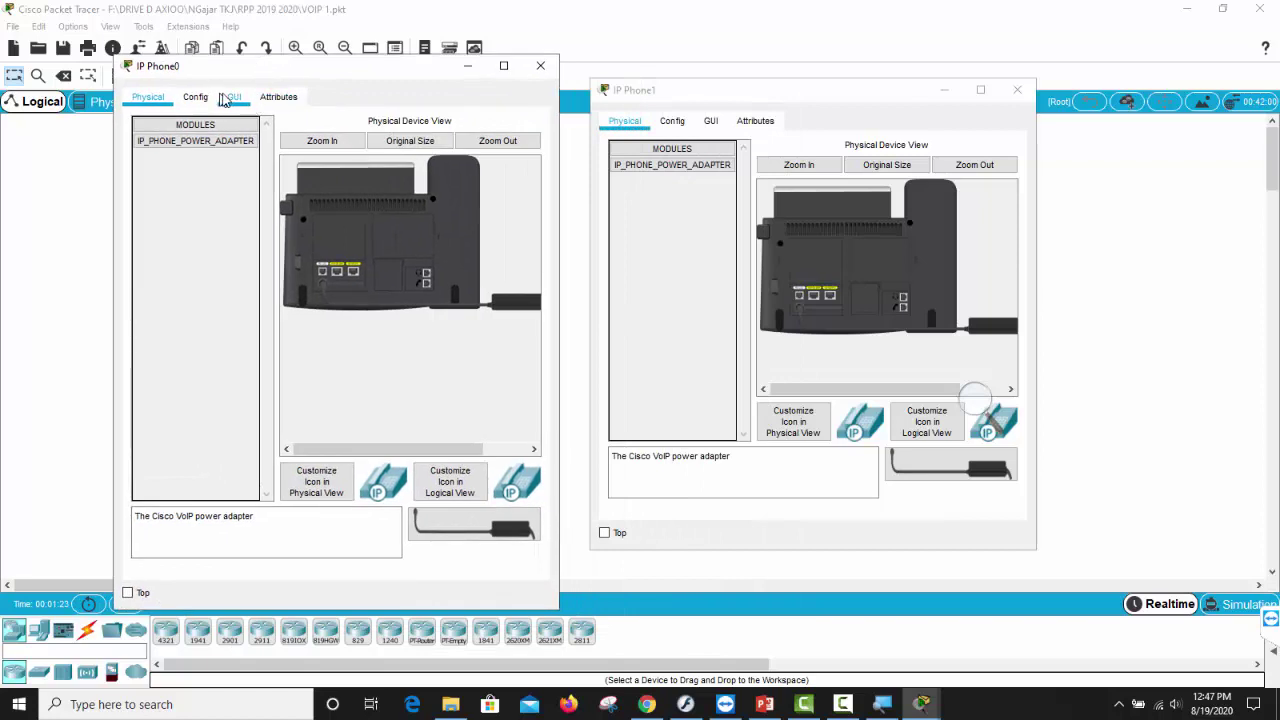
{"action": "left_click", "coordinate": [226, 99]}
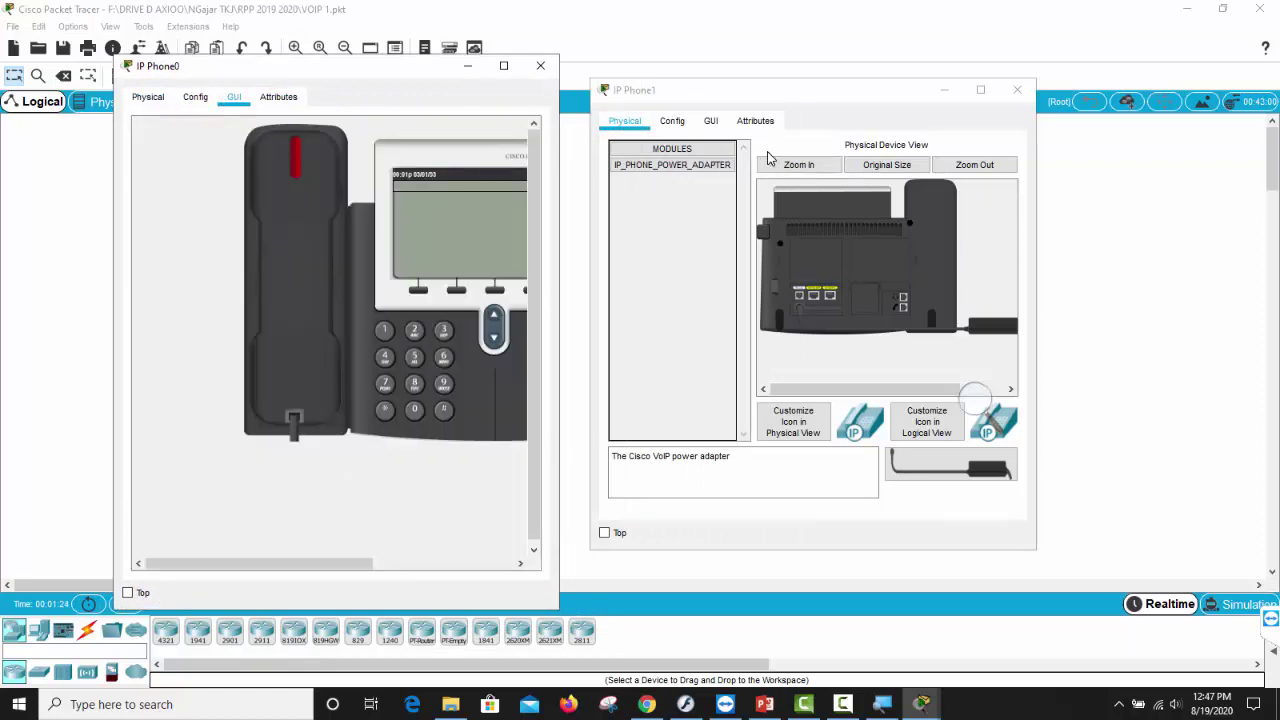
{"action": "left_click", "coordinate": [711, 122]}
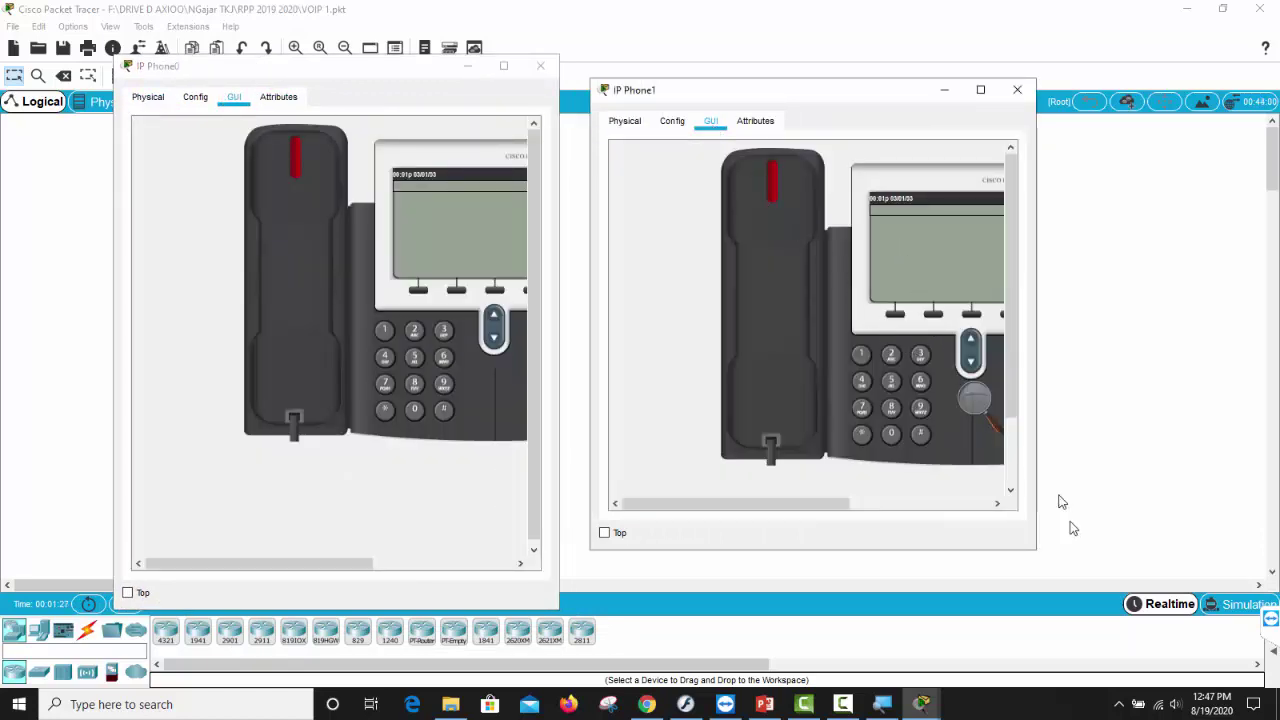
Enlarge and reposition IP Phone1's window, lift the handset of IP Phone0 and dial 333
{"action": "left_click_drag", "start_coordinate": [1040, 549], "coordinate": [1198, 549]}
{"action": "left_click", "coordinate": [285, 236]}
{"action": "left_click", "coordinate": [305, 230]}
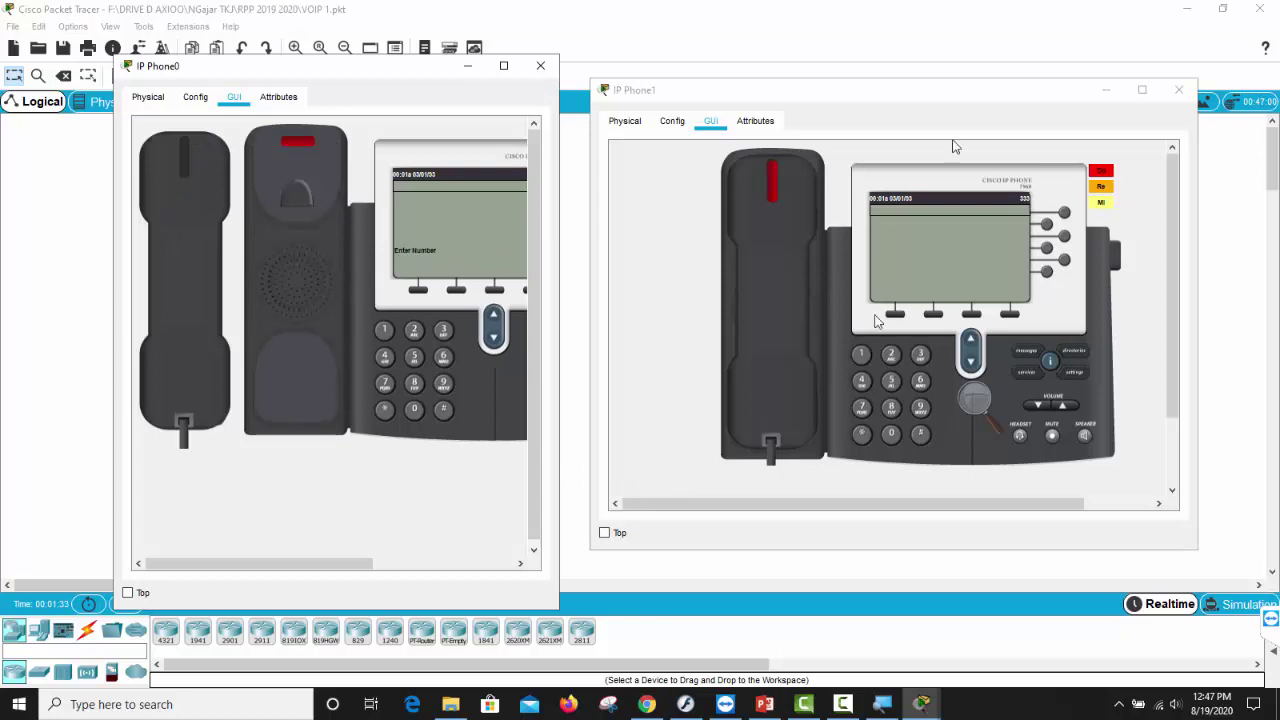
{"action": "left_click_drag", "start_coordinate": [874, 94], "coordinate": [909, 89]}
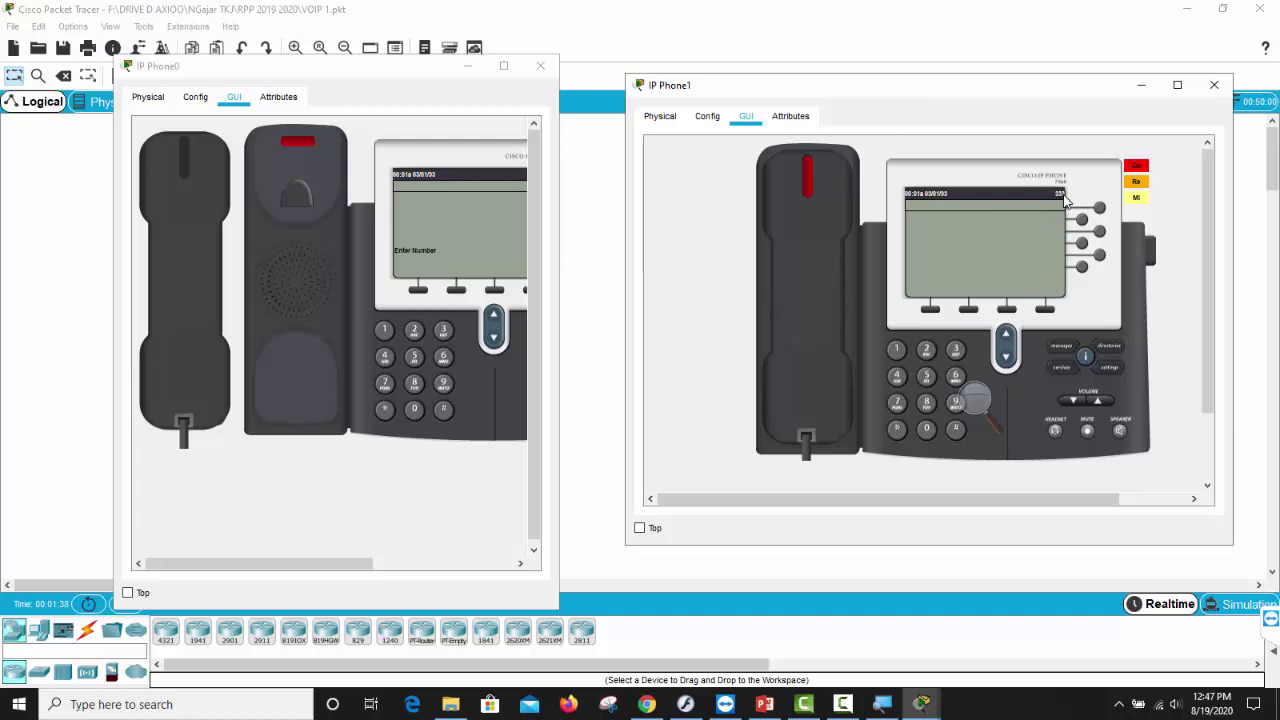
{"action": "left_click", "coordinate": [441, 331]}
{"action": "left_click", "coordinate": [441, 336]}
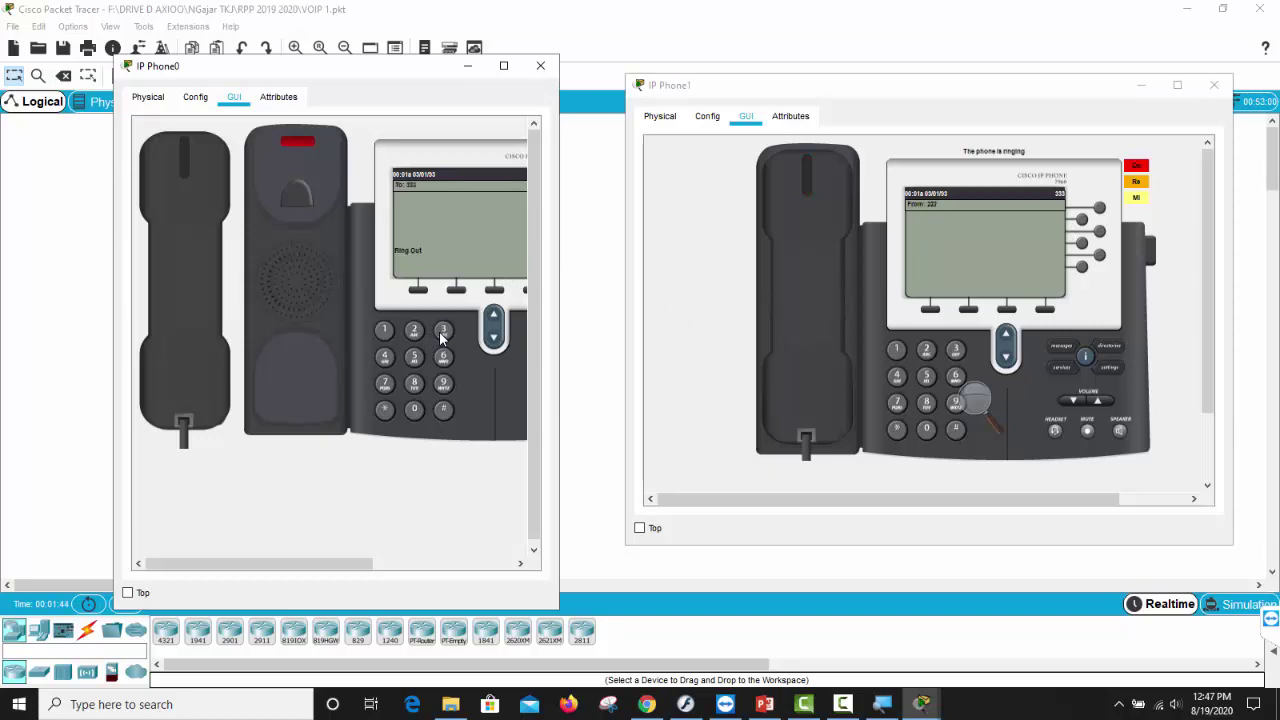
Raise the computer's speaker volume and answer the incoming call on IP Phone1
{"action": "left_click", "coordinate": [1176, 704]}
{"action": "left_click", "coordinate": [1213, 672]}
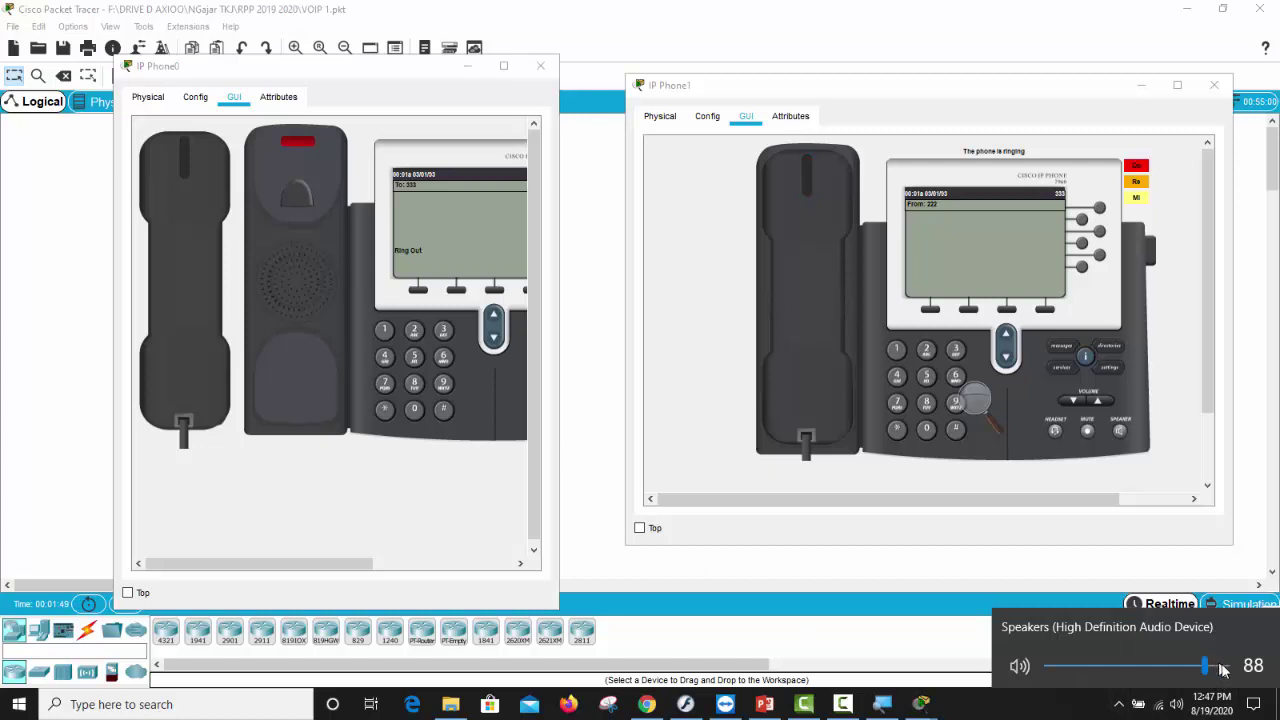
{"action": "left_click", "coordinate": [1223, 668]}
{"action": "left_click", "coordinate": [817, 250]}
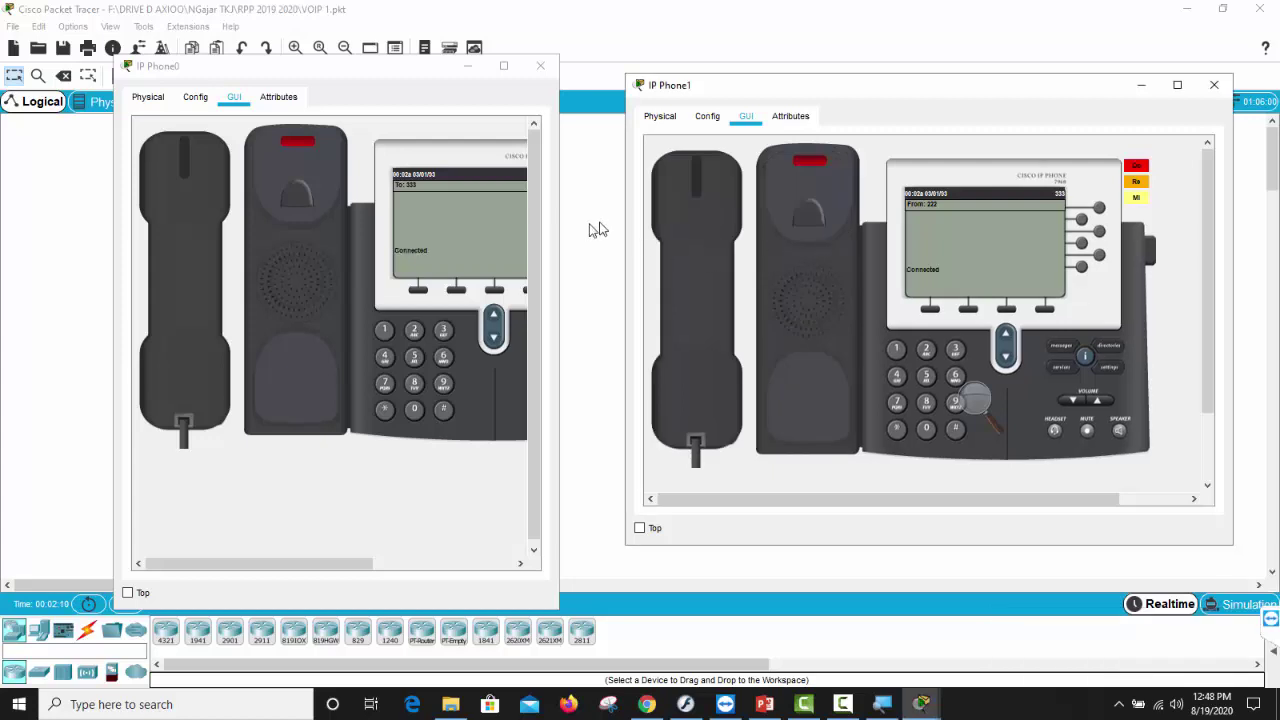
Hang up IP Phone0 and IP Phone1, and widen IP Phone0's window enough to show its extension number
{"action": "left_click", "coordinate": [172, 201]}
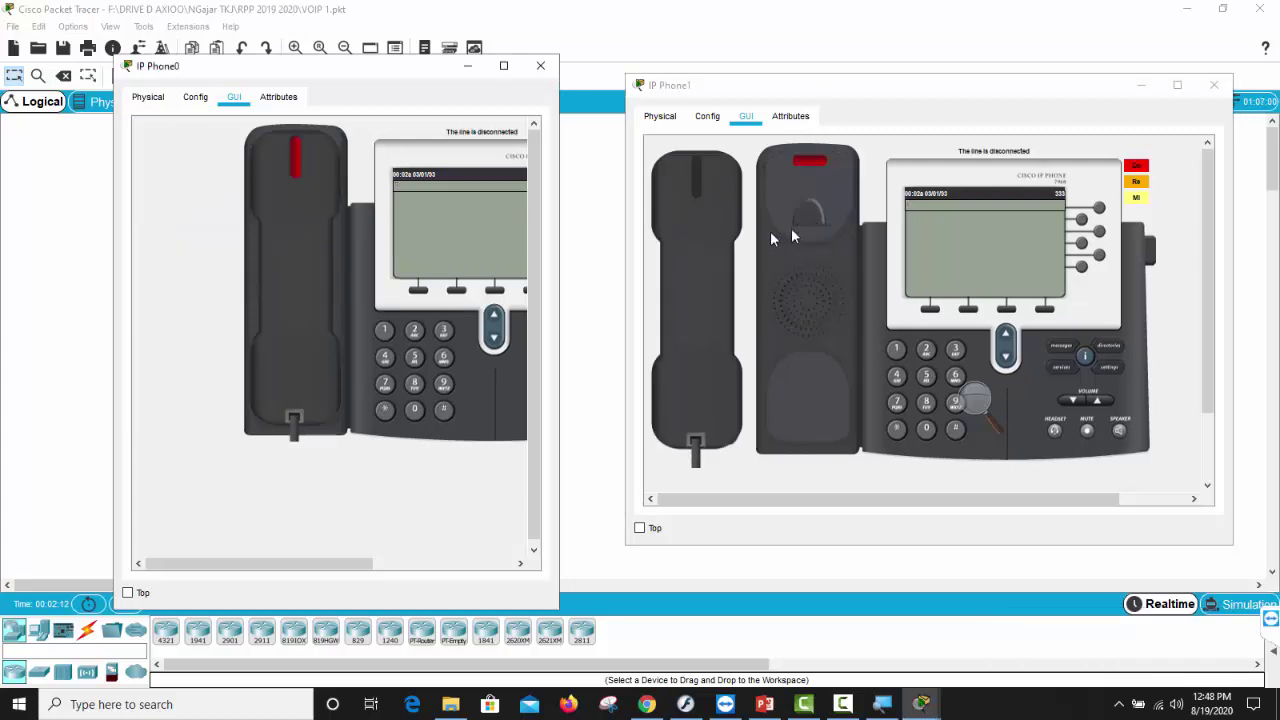
{"action": "left_click", "coordinate": [693, 242]}
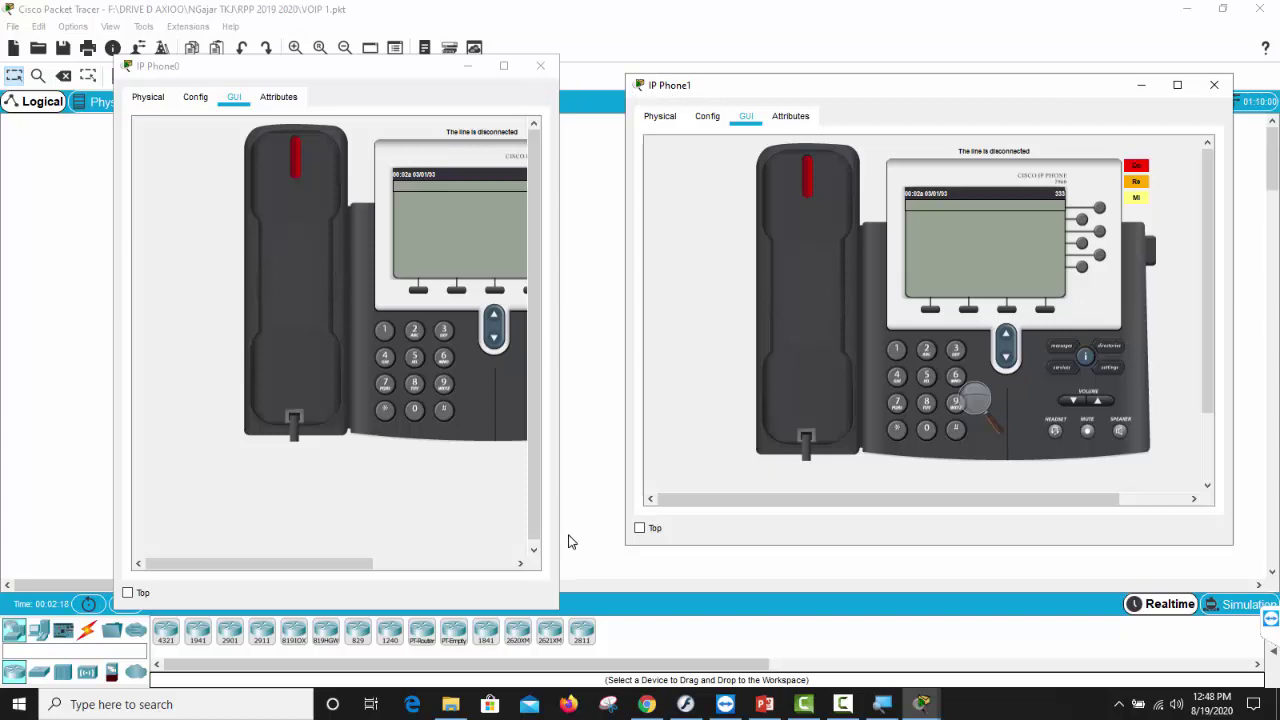
{"action": "left_click_drag", "start_coordinate": [562, 579], "coordinate": [595, 579]}
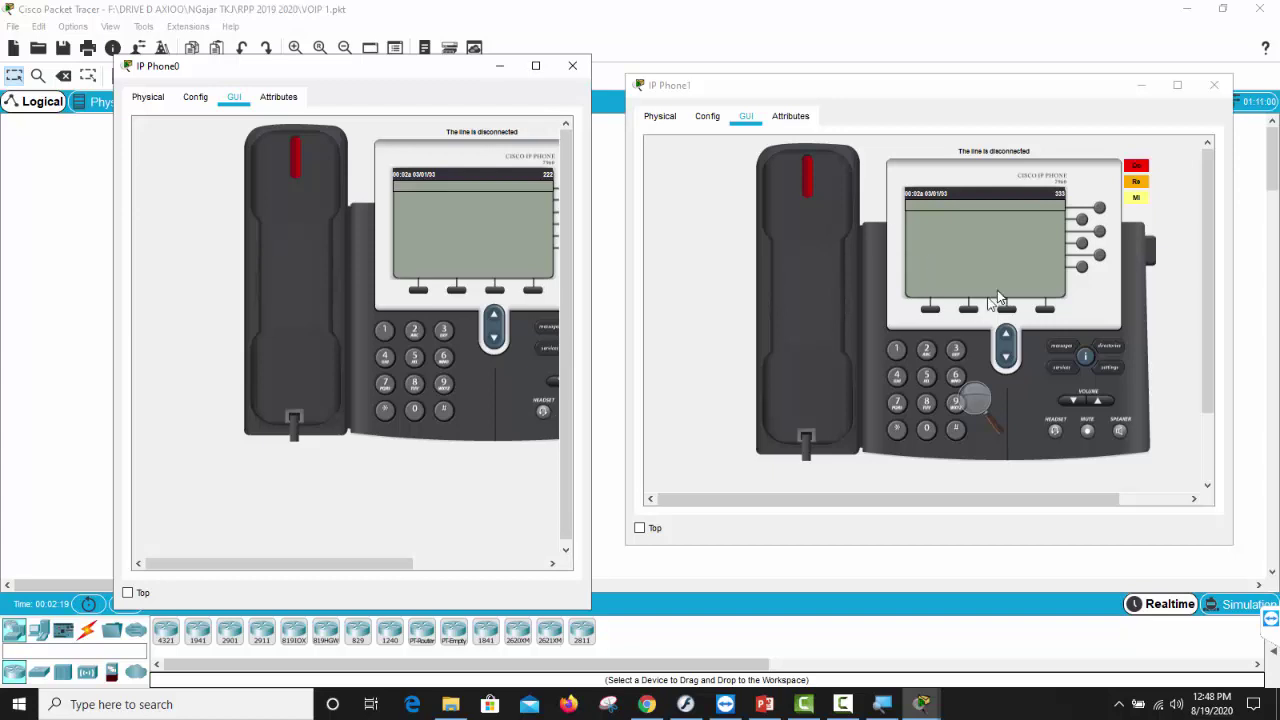
Lift IP Phone1's handset, call 222 and answer the call on IP Phone0
{"action": "left_click", "coordinate": [826, 251]}
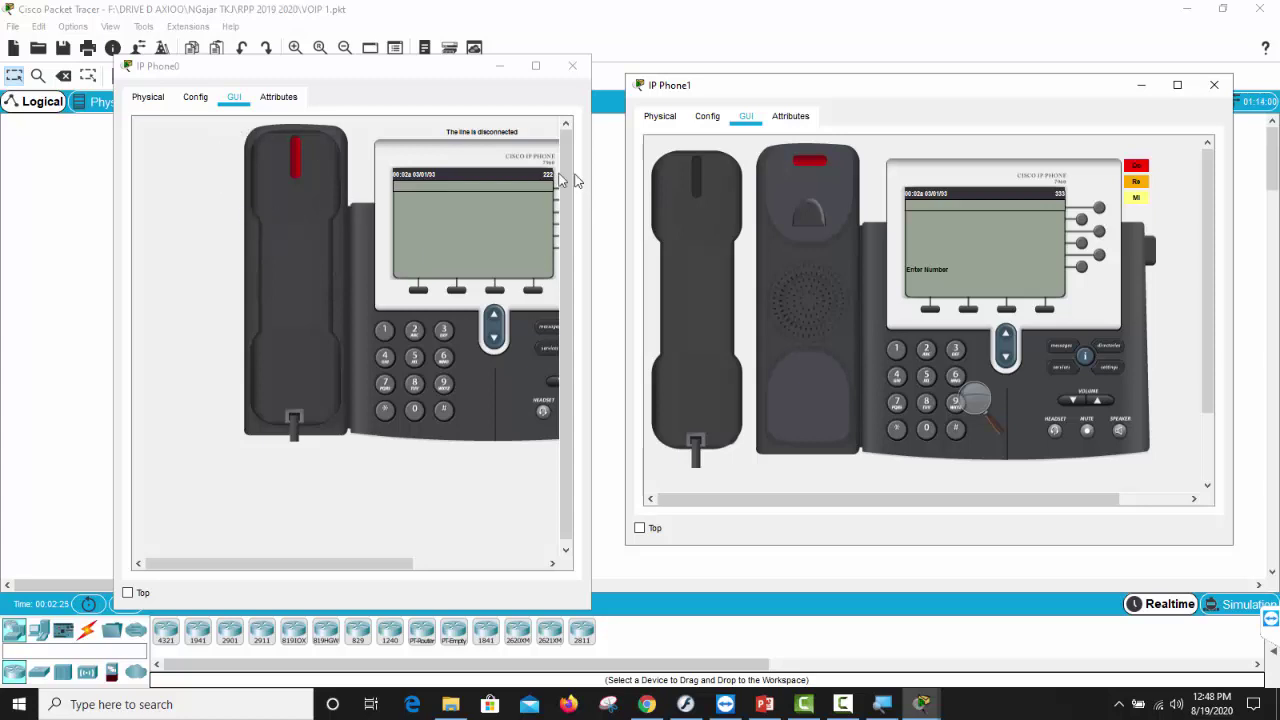
{"action": "left_click", "coordinate": [927, 352]}
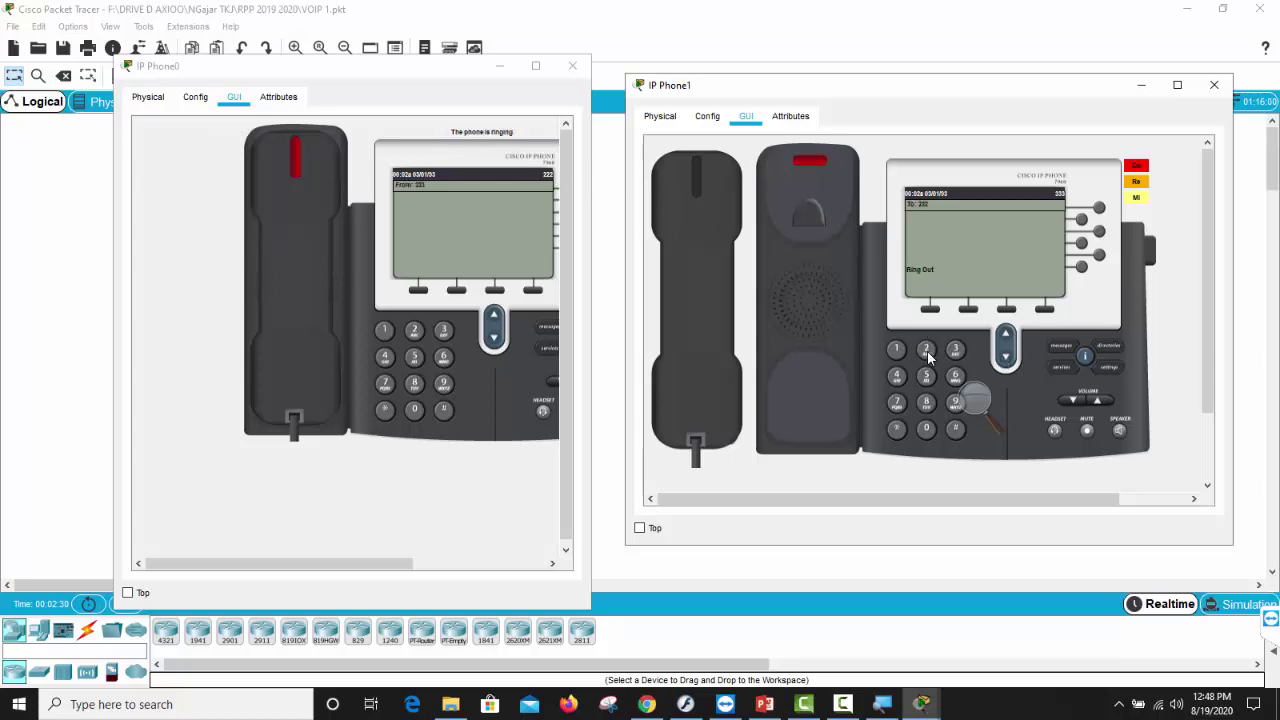
{"action": "left_click", "coordinate": [306, 240]}
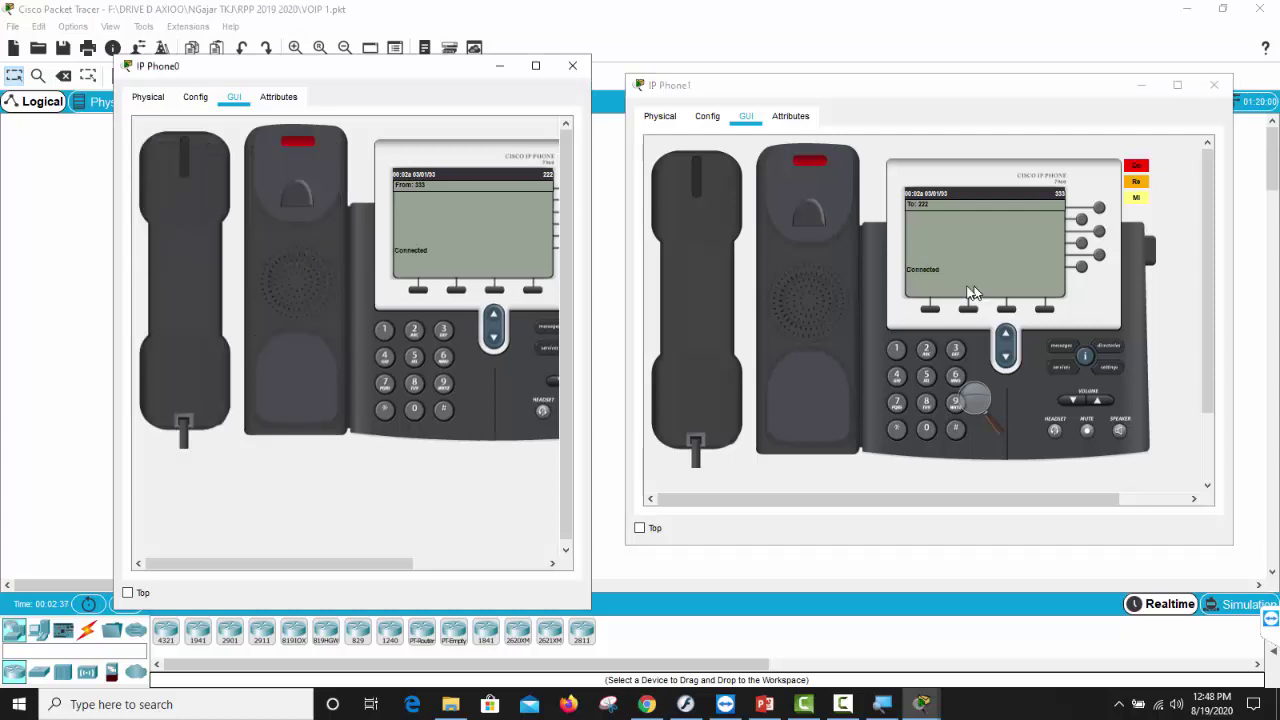
Close the VOIP 1.pkt project without saving and return to the empty Packet Tracer workspace
{"action": "left_click", "coordinate": [572, 65]}
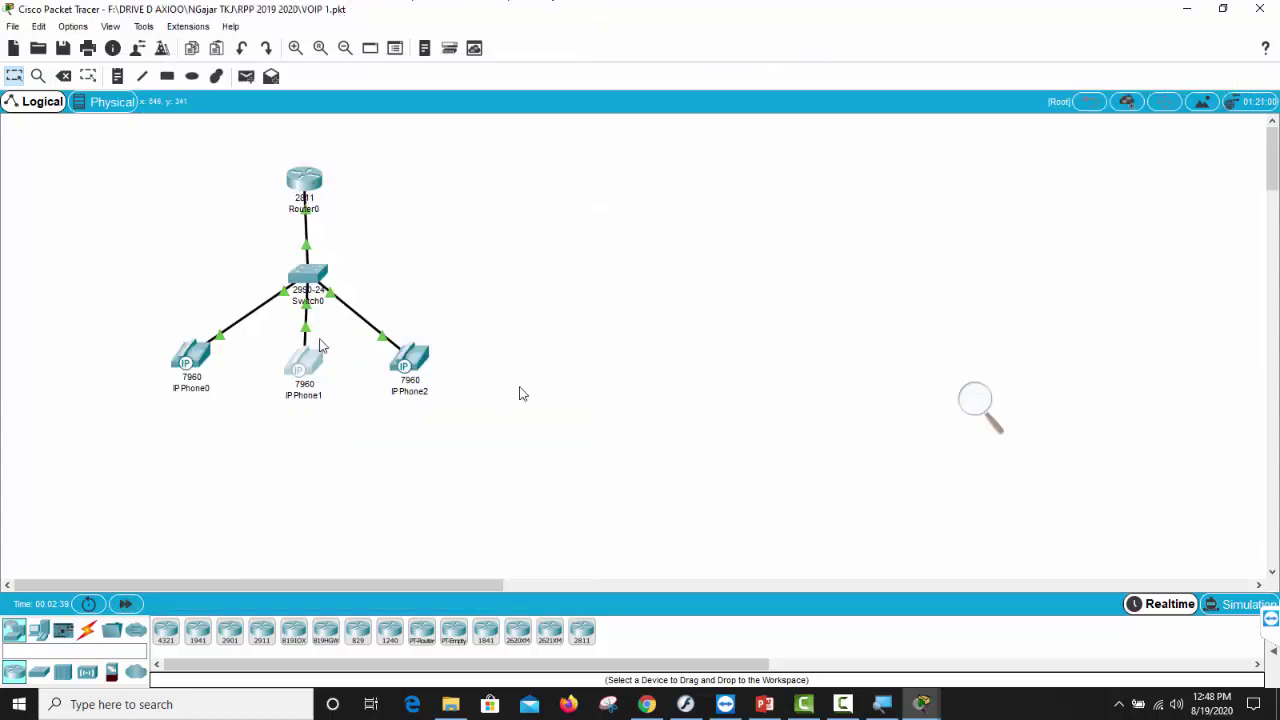
{"action": "left_click", "coordinate": [1259, 8]}
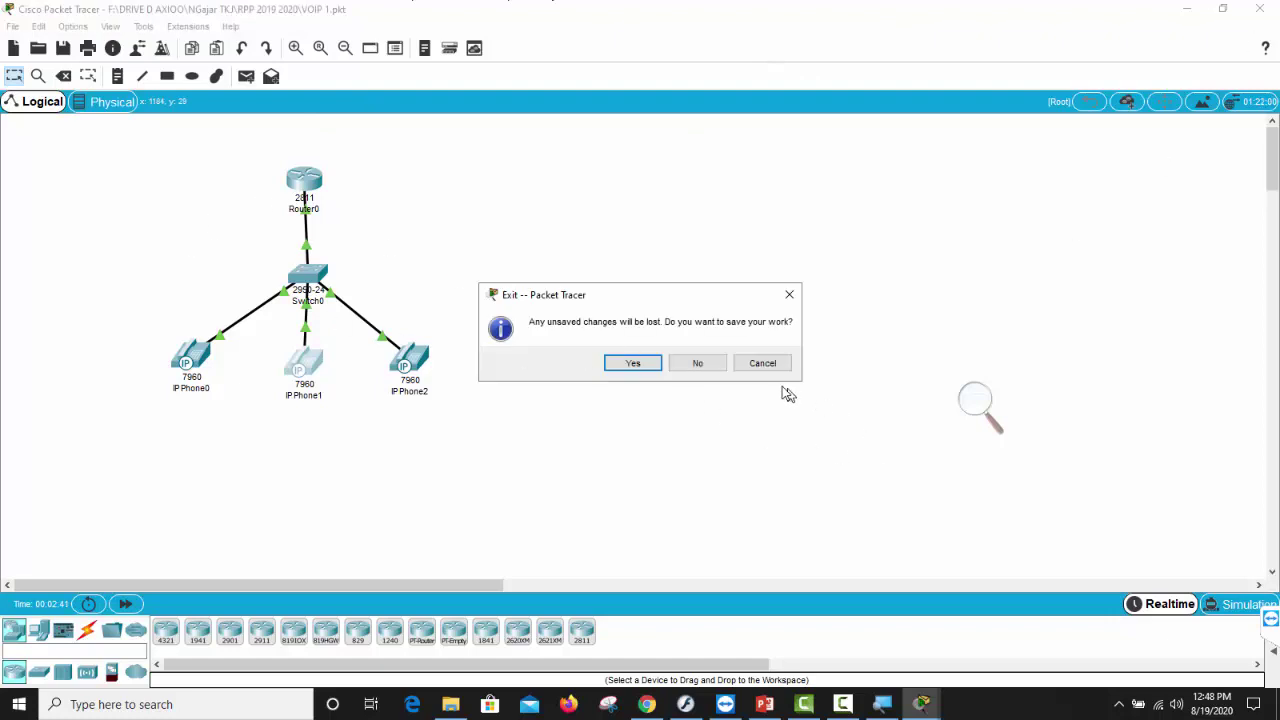
{"action": "left_click", "coordinate": [686, 366]}
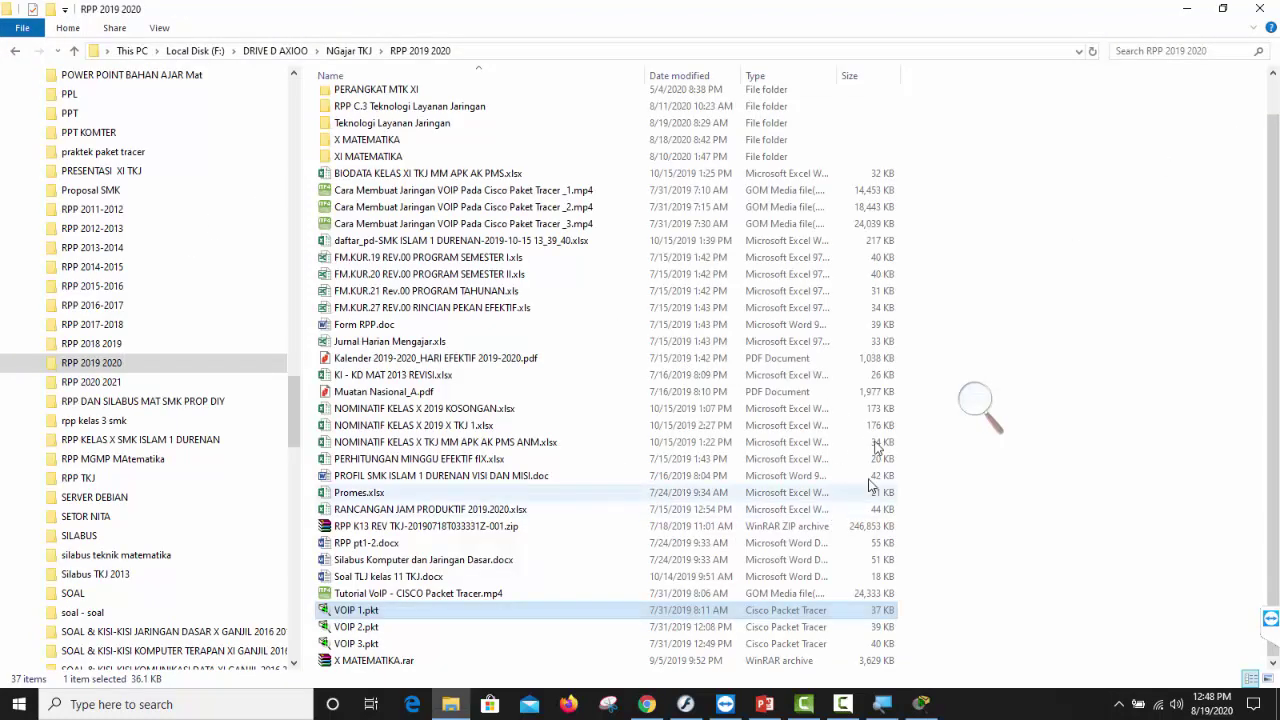
{"action": "left_click", "coordinate": [918, 702]}
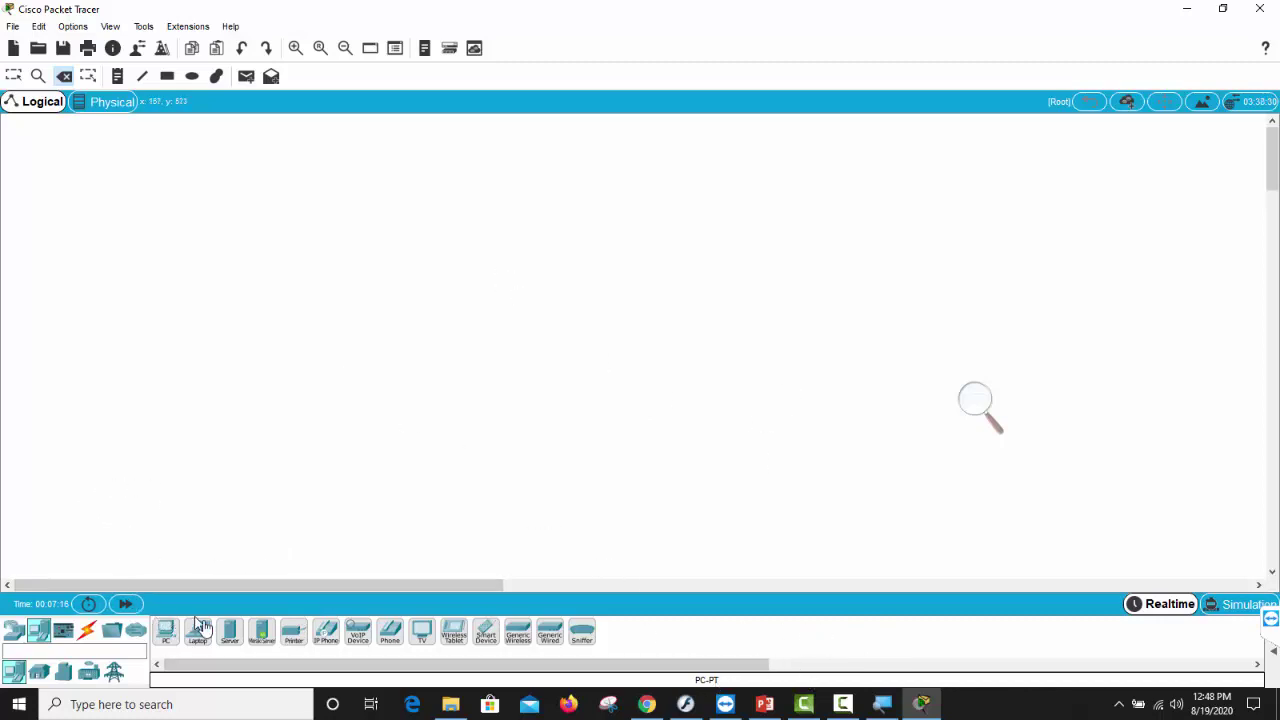
Place a Server-PT near the top of the workspace and three PC-PT devices in a row below it
{"action": "left_click", "coordinate": [230, 638]}
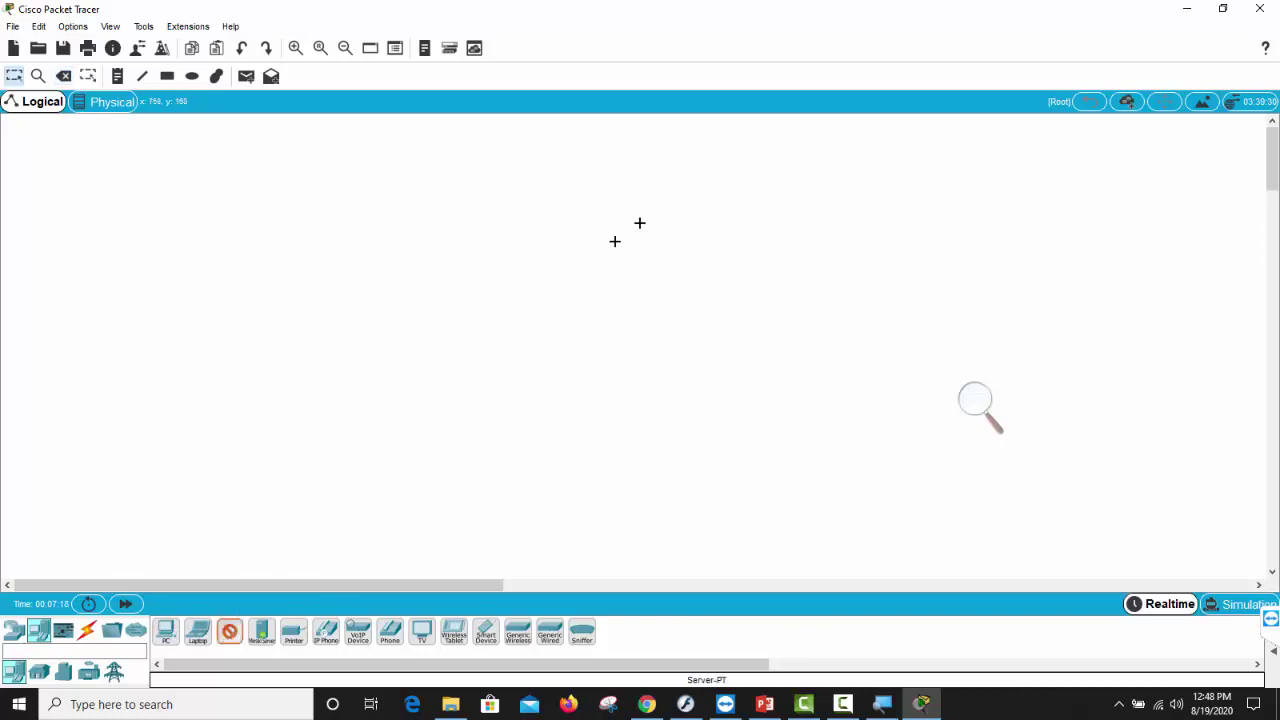
{"action": "left_click", "coordinate": [499, 189]}
{"action": "left_click", "coordinate": [165, 632]}
{"action": "left_click", "coordinate": [327, 427]}
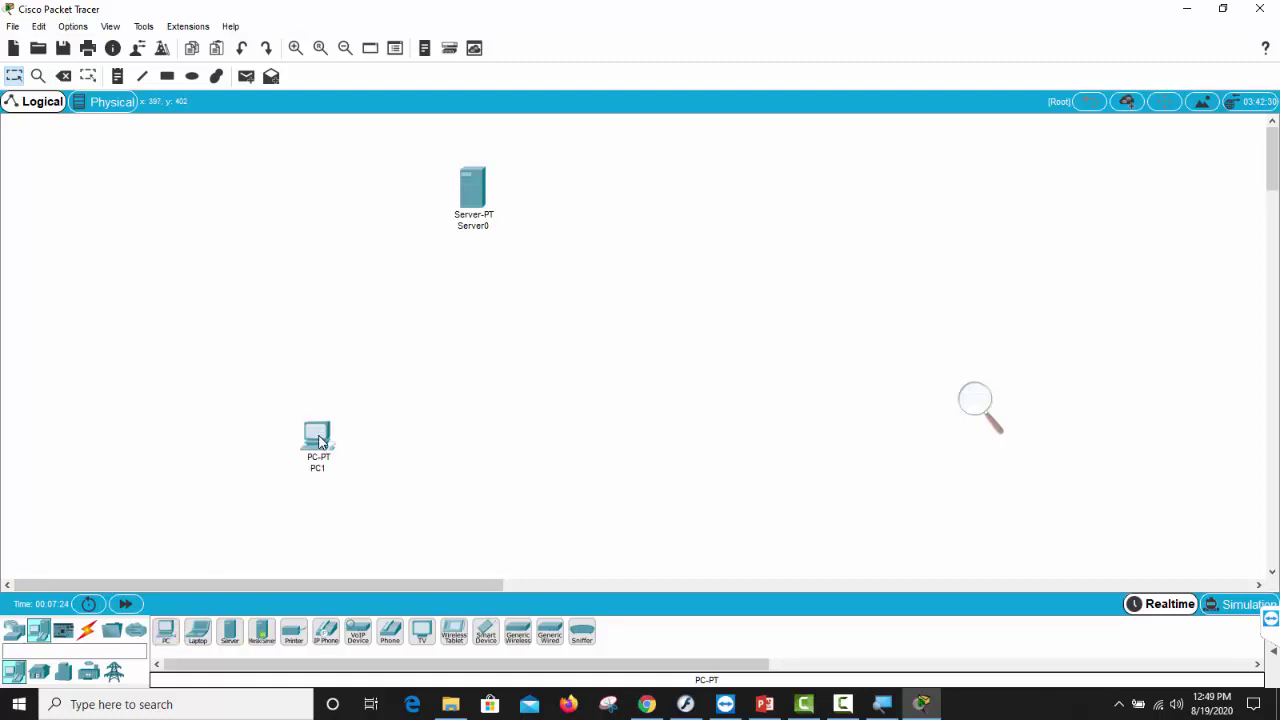
{"action": "left_click", "coordinate": [168, 636]}
{"action": "left_click", "coordinate": [479, 448]}
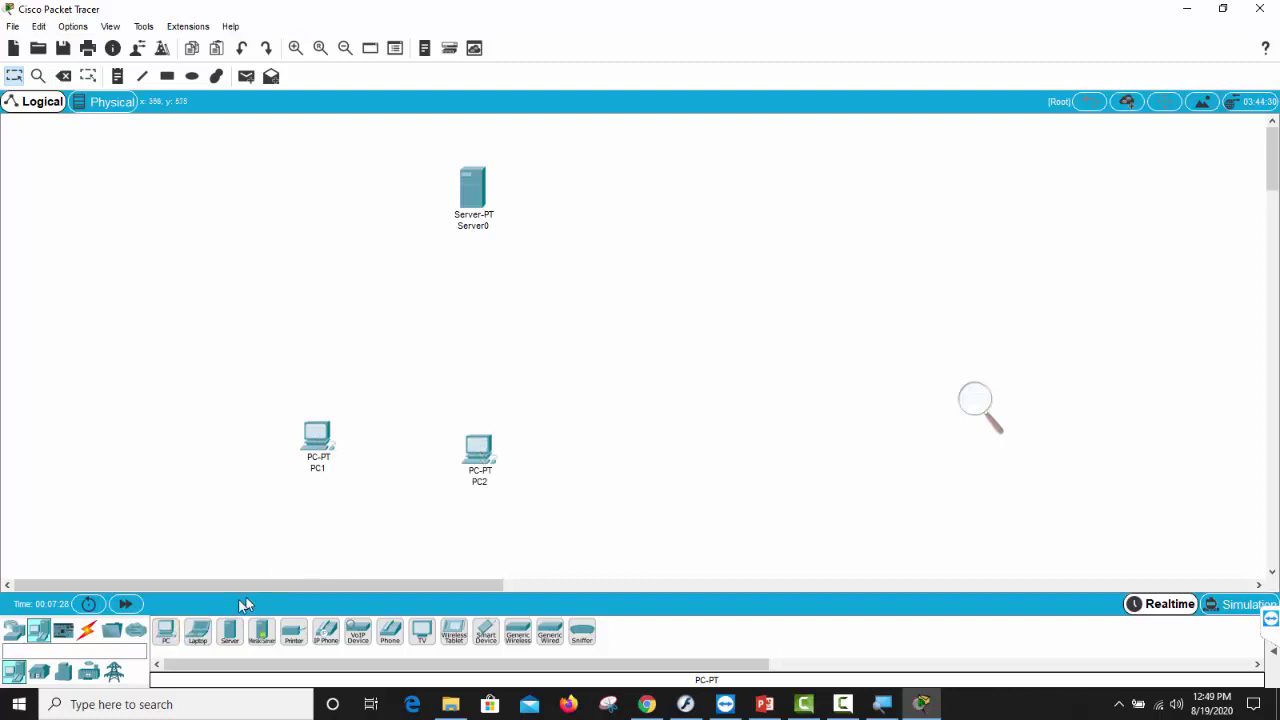
{"action": "left_click", "coordinate": [164, 640]}
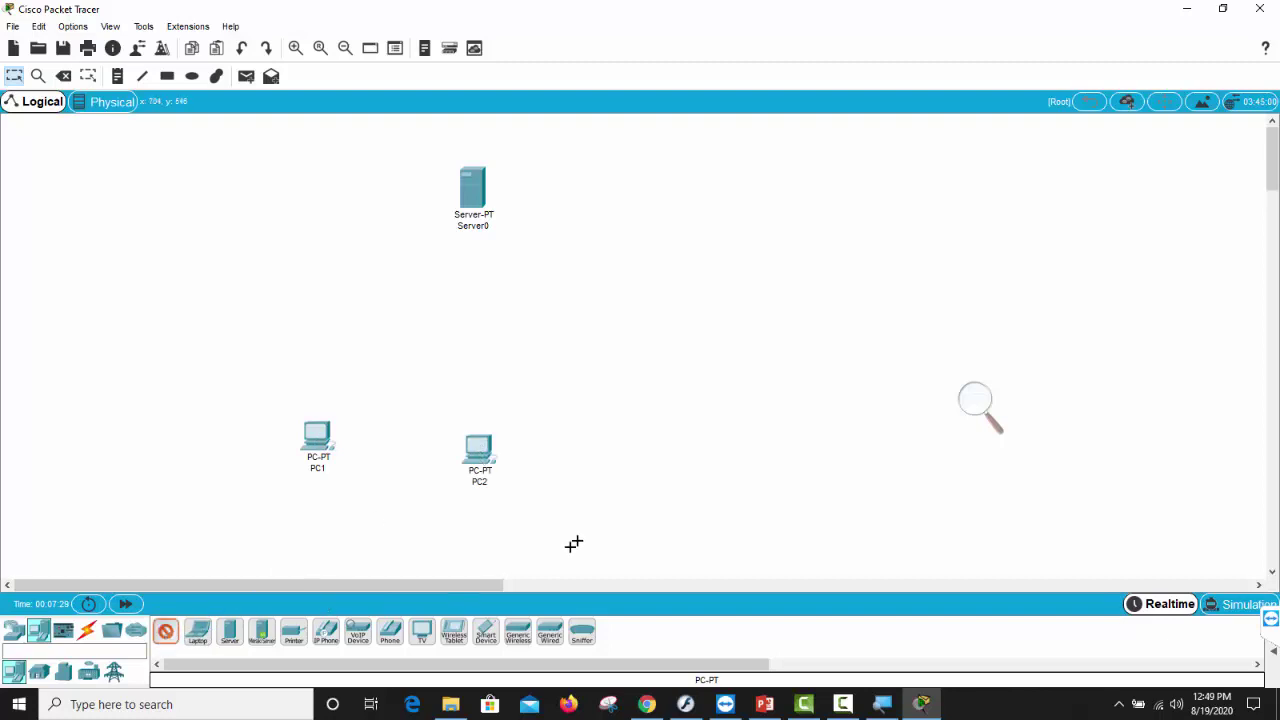
{"action": "left_click", "coordinate": [631, 451]}
{"action": "left_click_drag", "start_coordinate": [486, 462], "coordinate": [488, 474]}
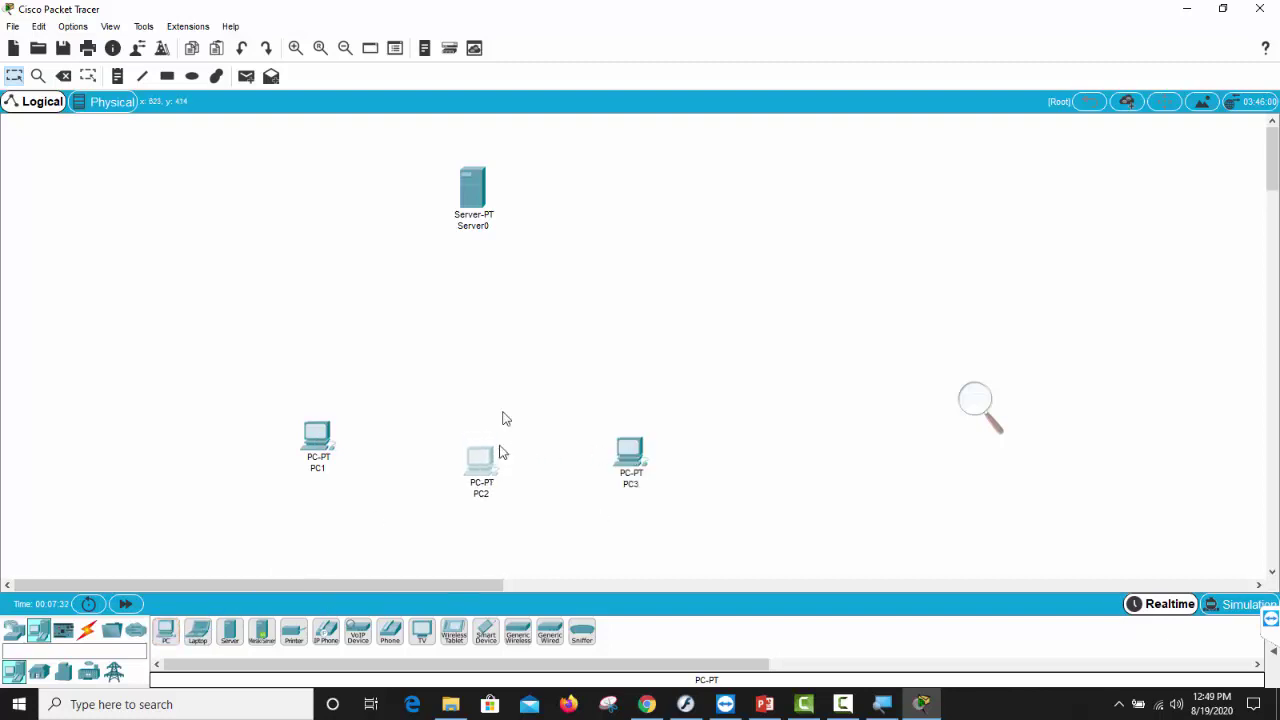
Add a 2960-24TT switch between the server and the row of PCs
{"action": "left_click", "coordinate": [64, 650]}
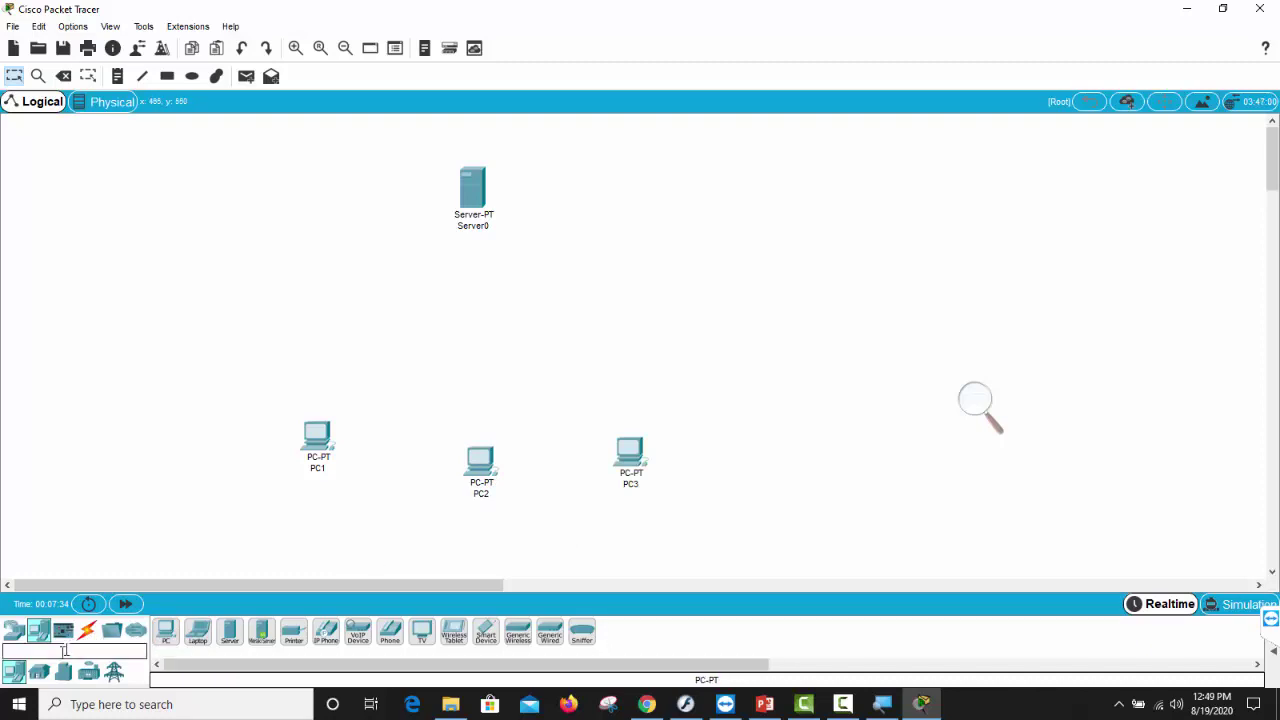
{"action": "left_click", "coordinate": [14, 634]}
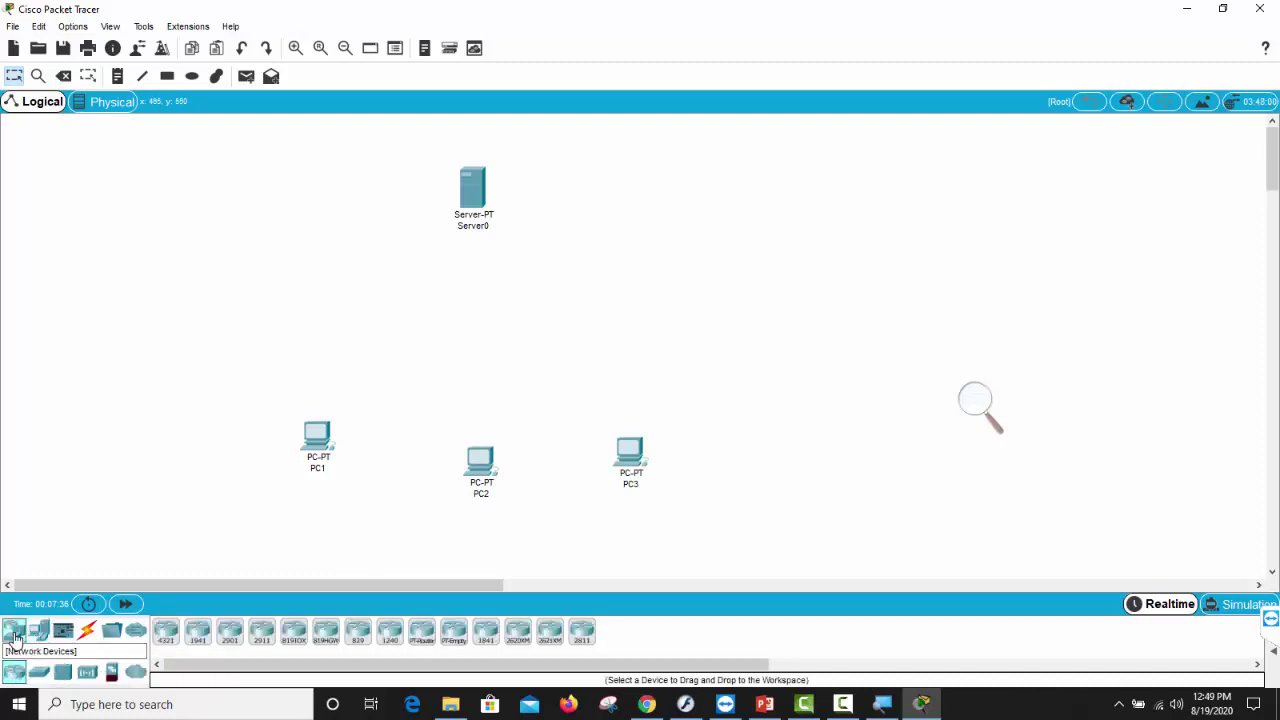
{"action": "left_click", "coordinate": [39, 671]}
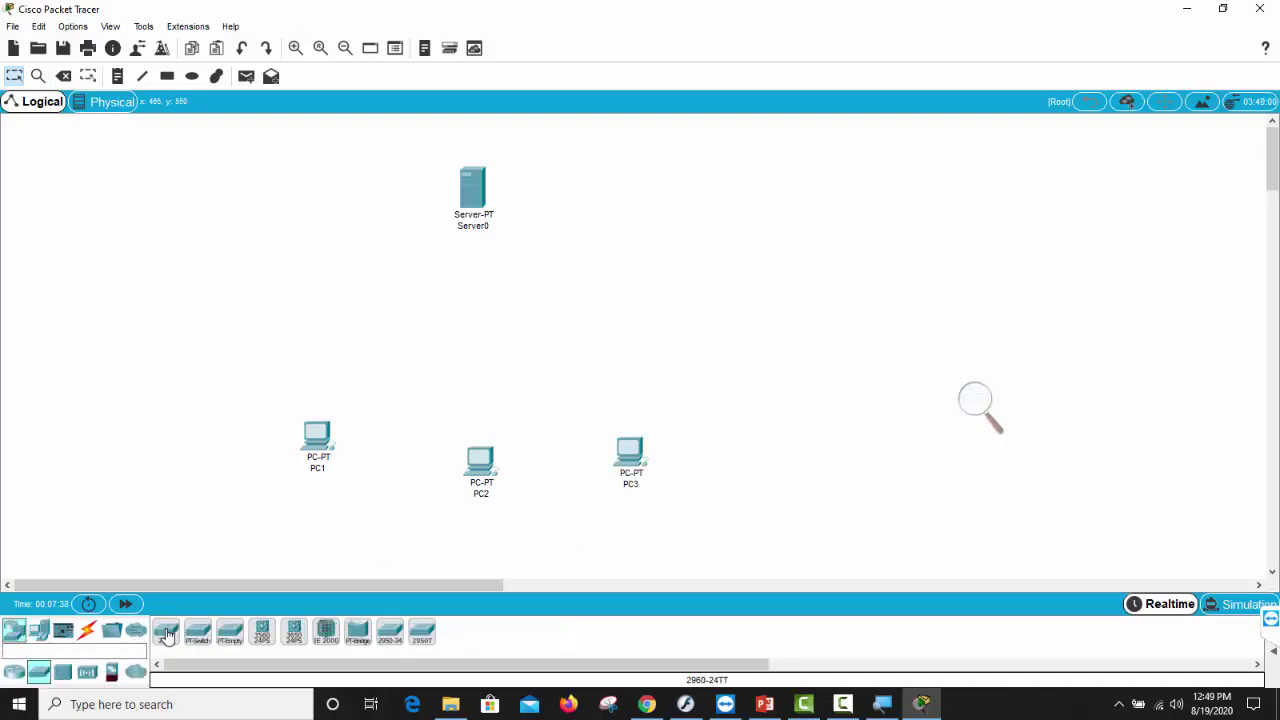
{"action": "left_click", "coordinate": [166, 634]}
{"action": "left_click", "coordinate": [475, 323]}
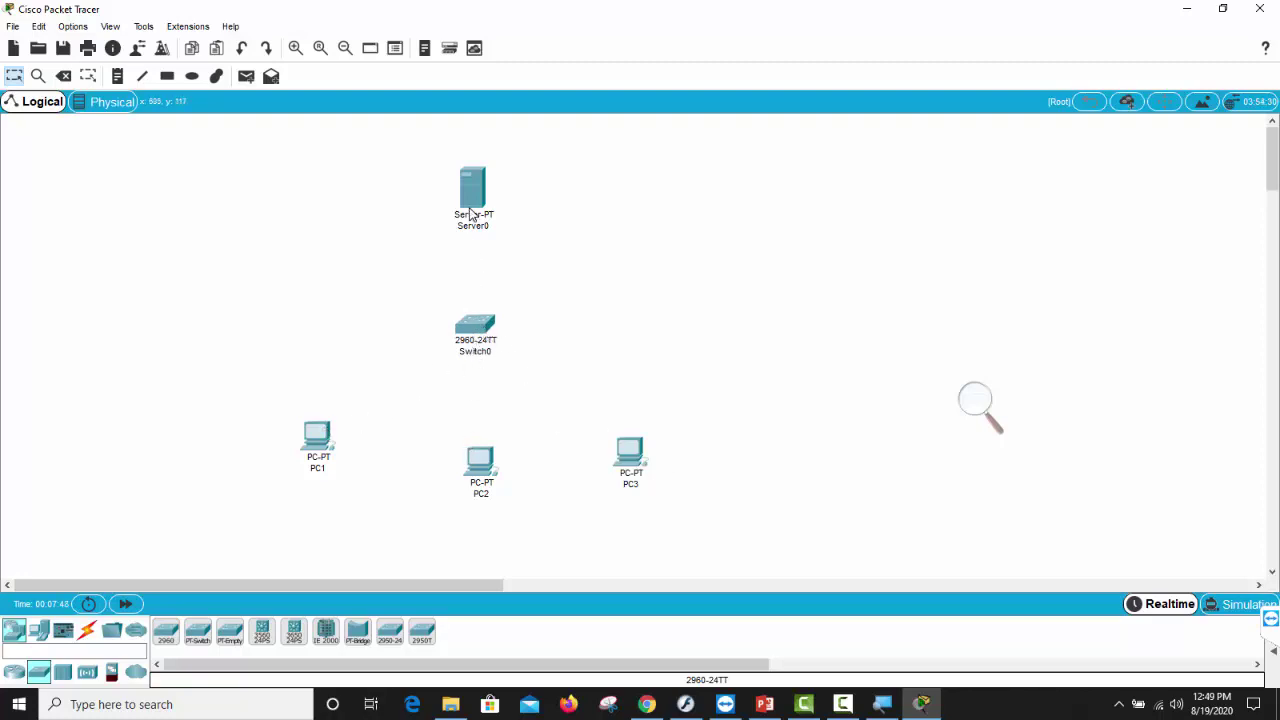
Show the available connection types and examine the copper straight-through and cross-over cables
{"action": "mouse_move", "coordinate": [472, 212]}
{"action": "left_click", "coordinate": [87, 628]}
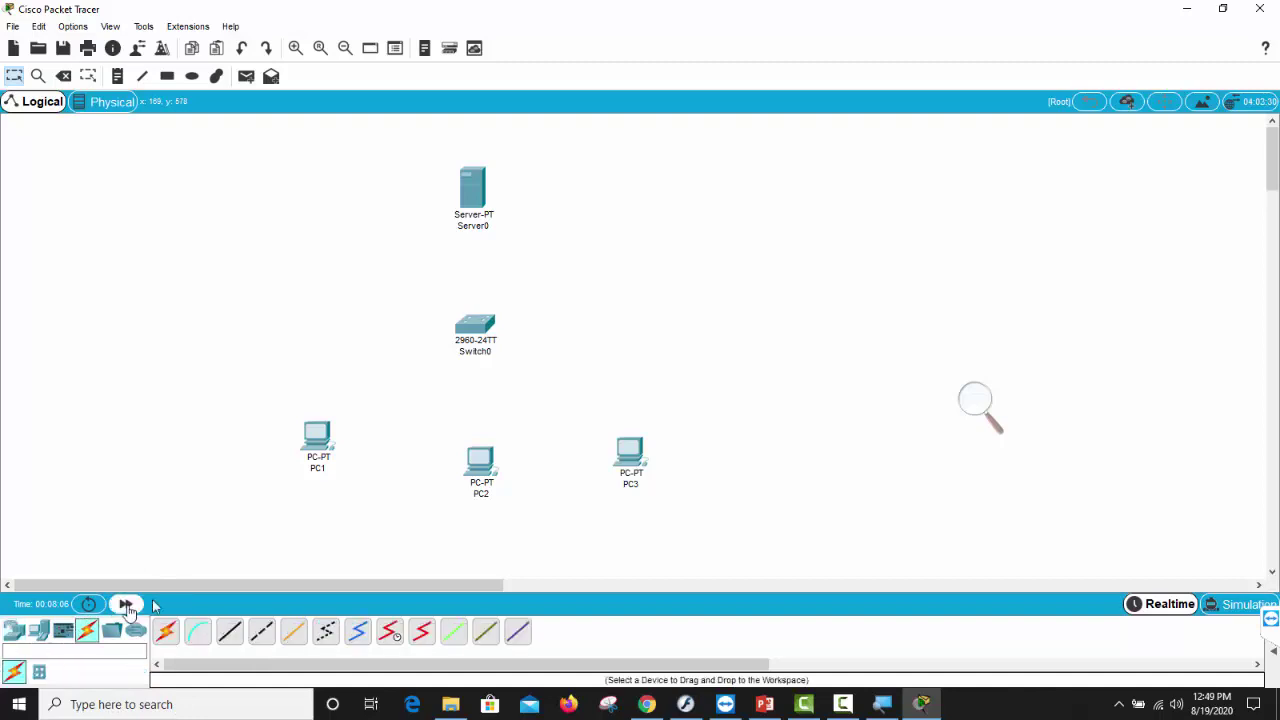
{"action": "left_click", "coordinate": [231, 637]}
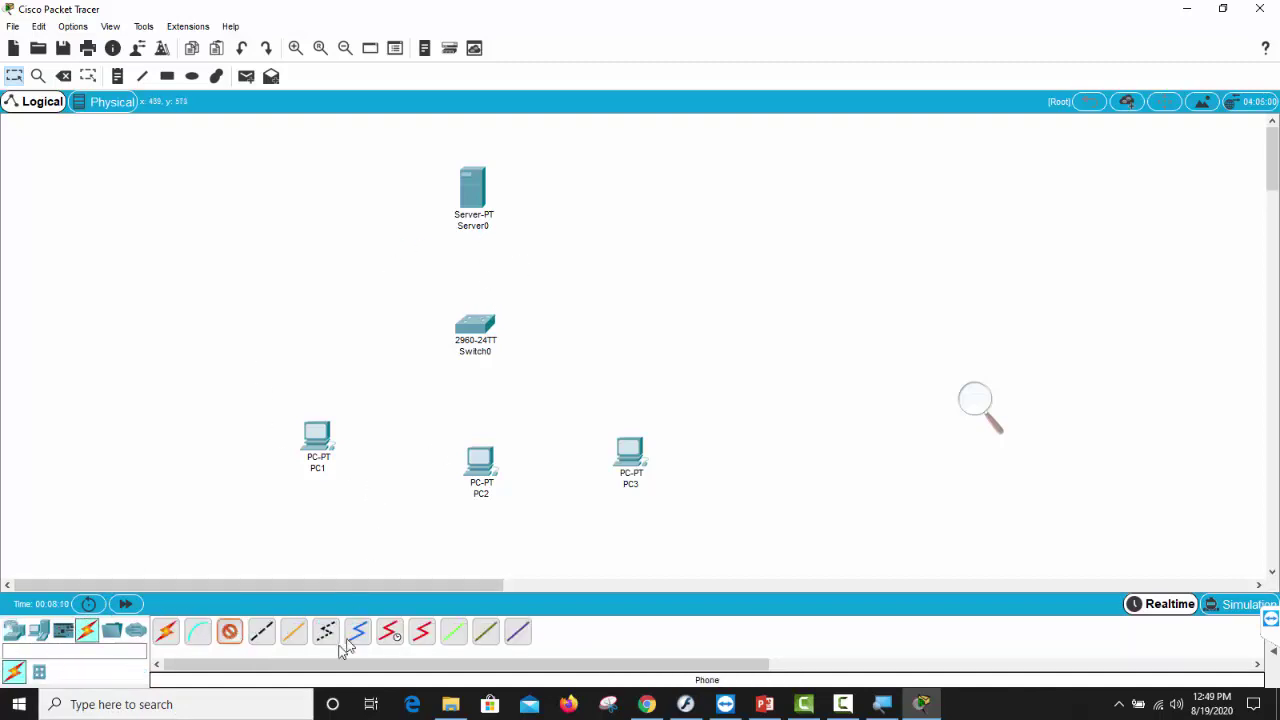
{"action": "left_click", "coordinate": [231, 637]}
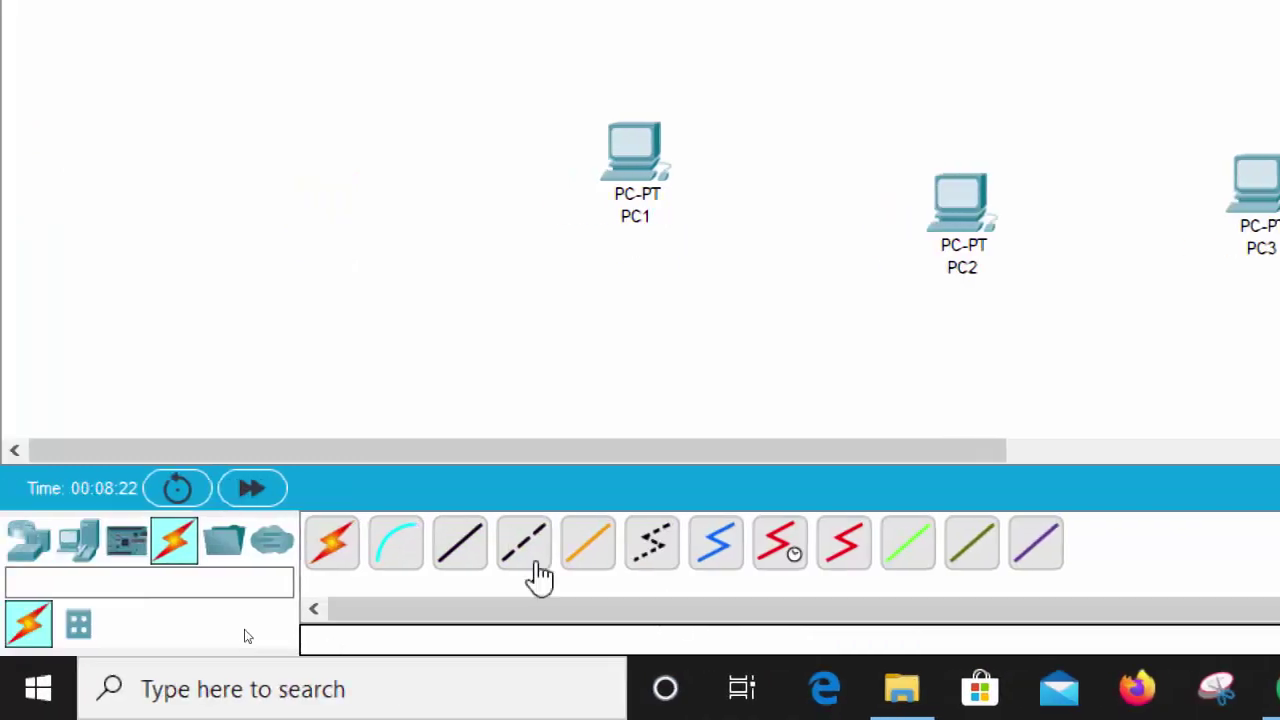
{"action": "left_click", "coordinate": [524, 556]}
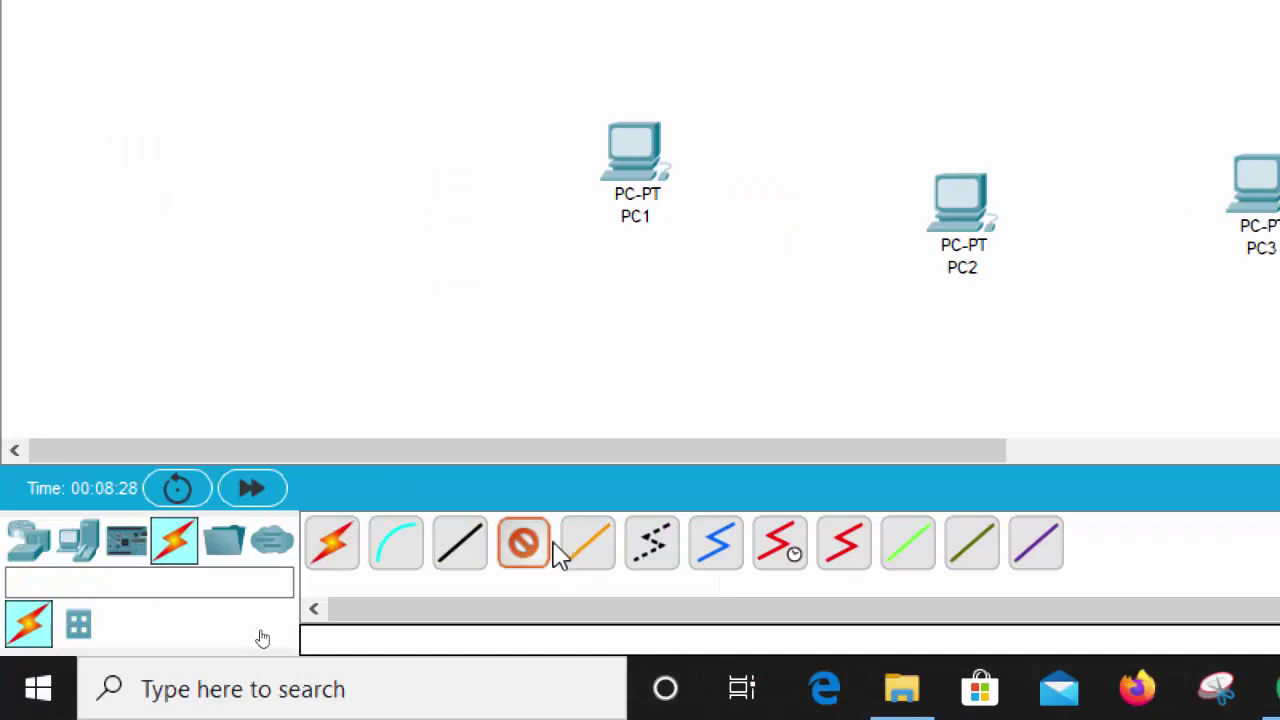
{"action": "left_click", "coordinate": [522, 554]}
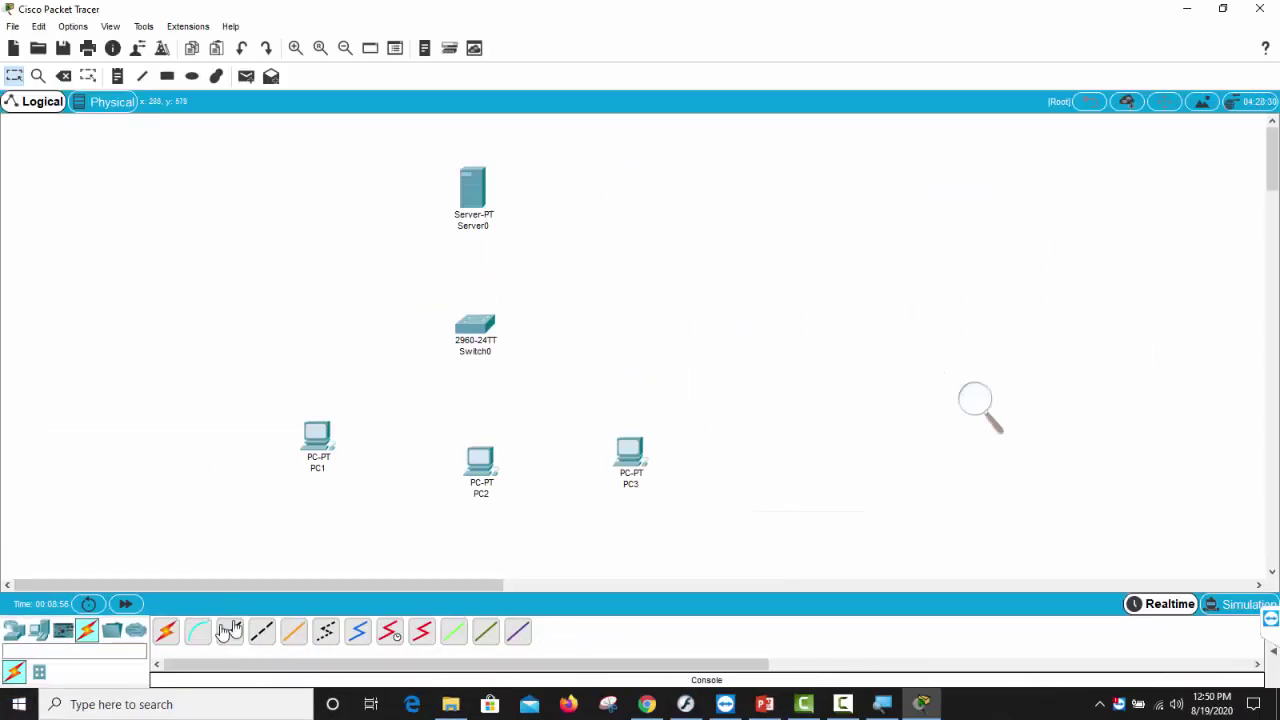
Connect Server0's FastEthernet0 to Switch0's FastEthernet0/1 with a copper straight-through cable, and move the switch above PC3
{"action": "left_click", "coordinate": [230, 630]}
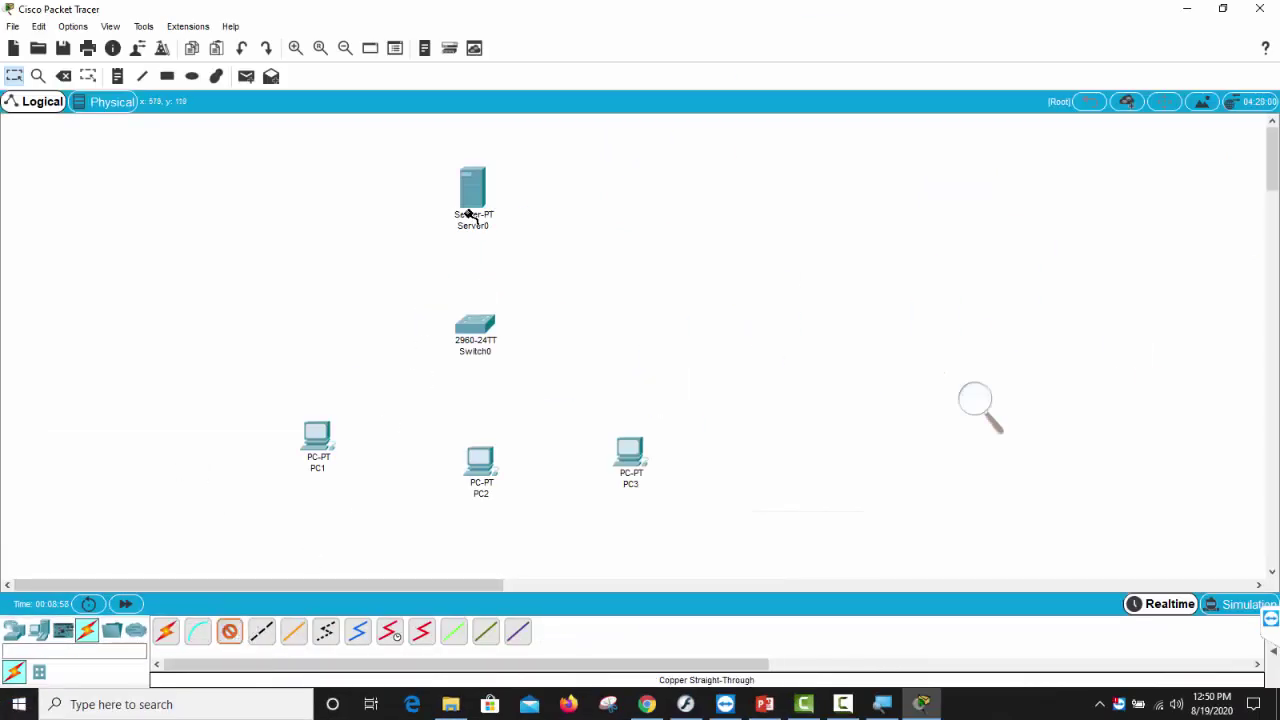
{"action": "mouse_move", "coordinate": [481, 198]}
{"action": "left_click", "coordinate": [481, 194]}
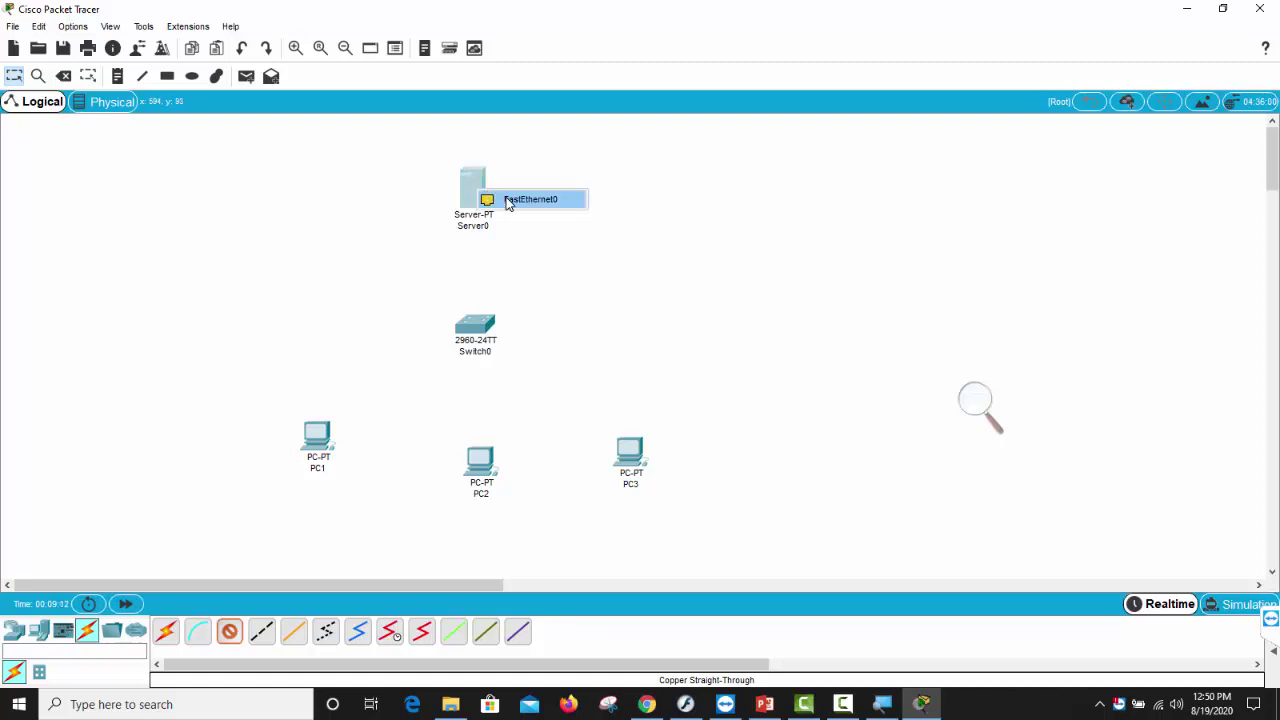
{"action": "left_click", "coordinate": [510, 200]}
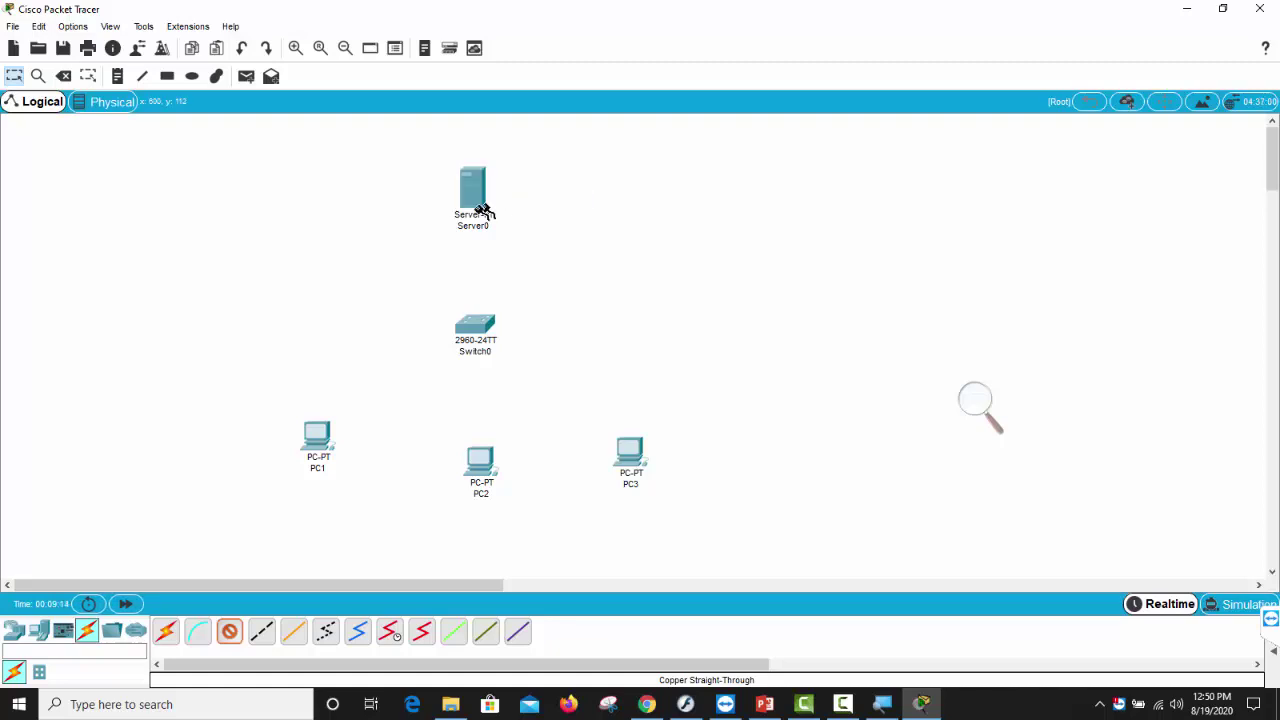
{"action": "left_click", "coordinate": [475, 324]}
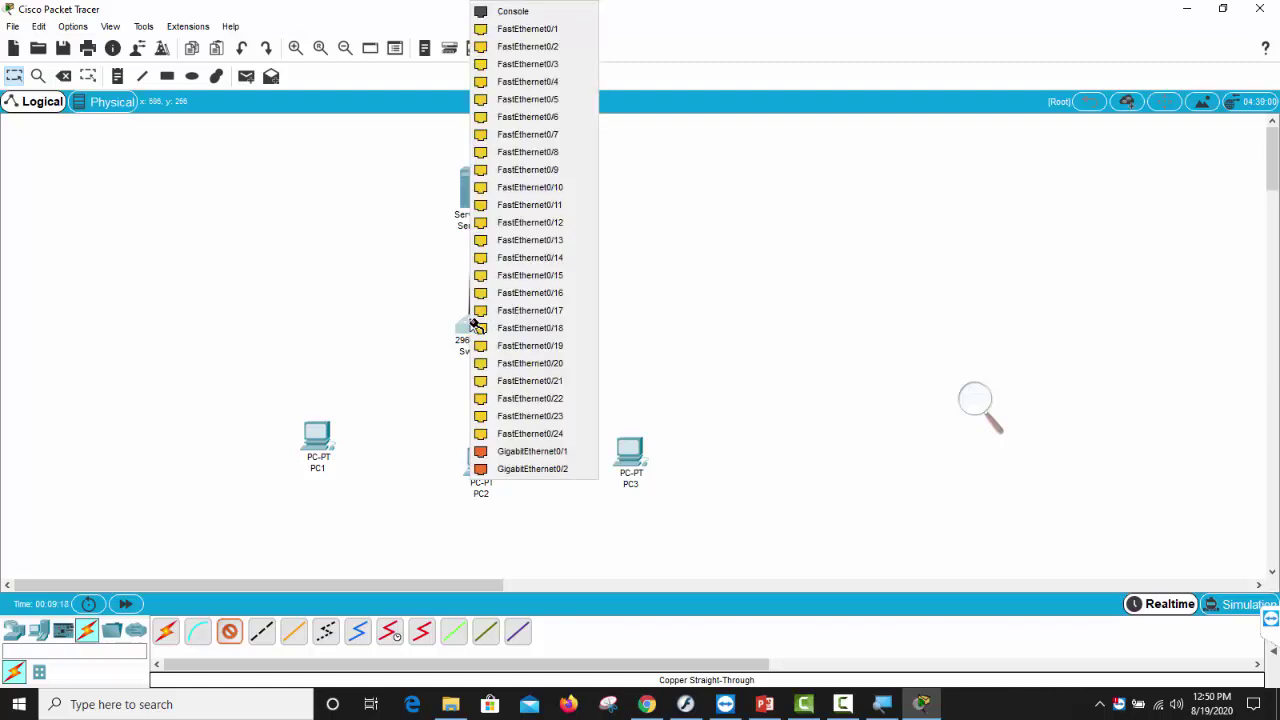
{"action": "left_click", "coordinate": [547, 30]}
{"action": "left_click_drag", "start_coordinate": [484, 330], "coordinate": [484, 338]}
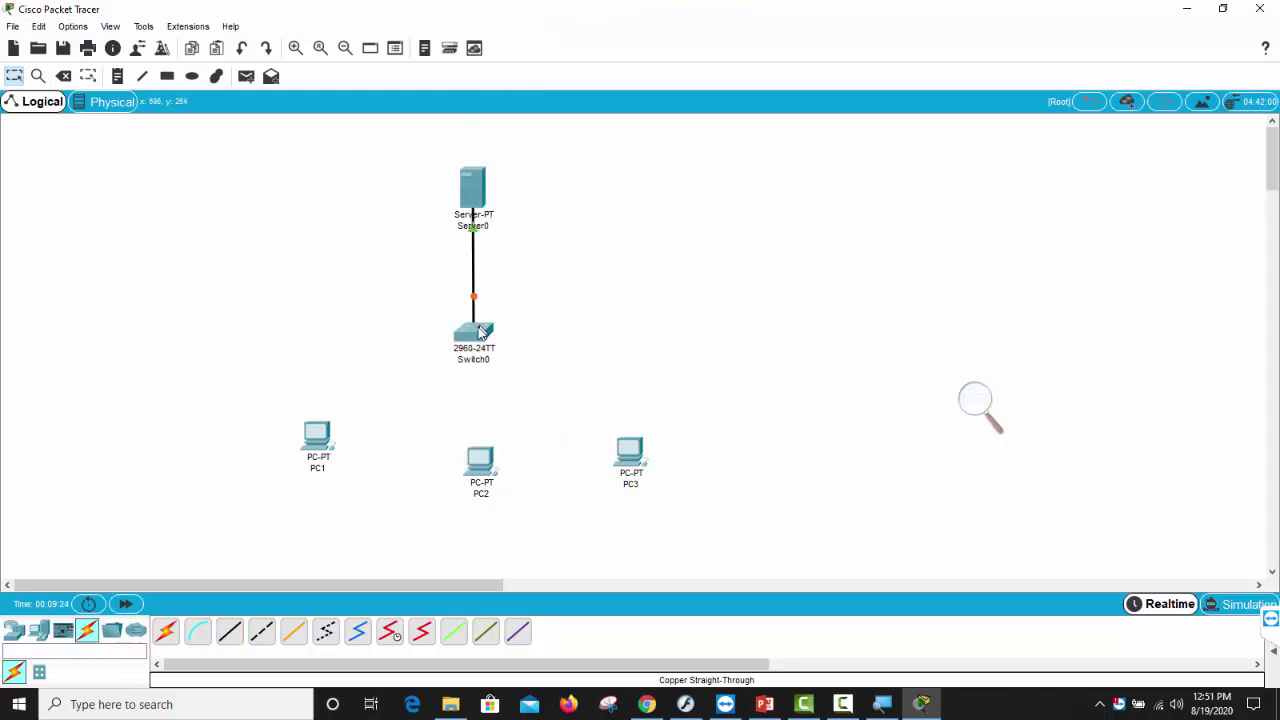
{"action": "left_click_drag", "start_coordinate": [481, 333], "coordinate": [611, 316]}
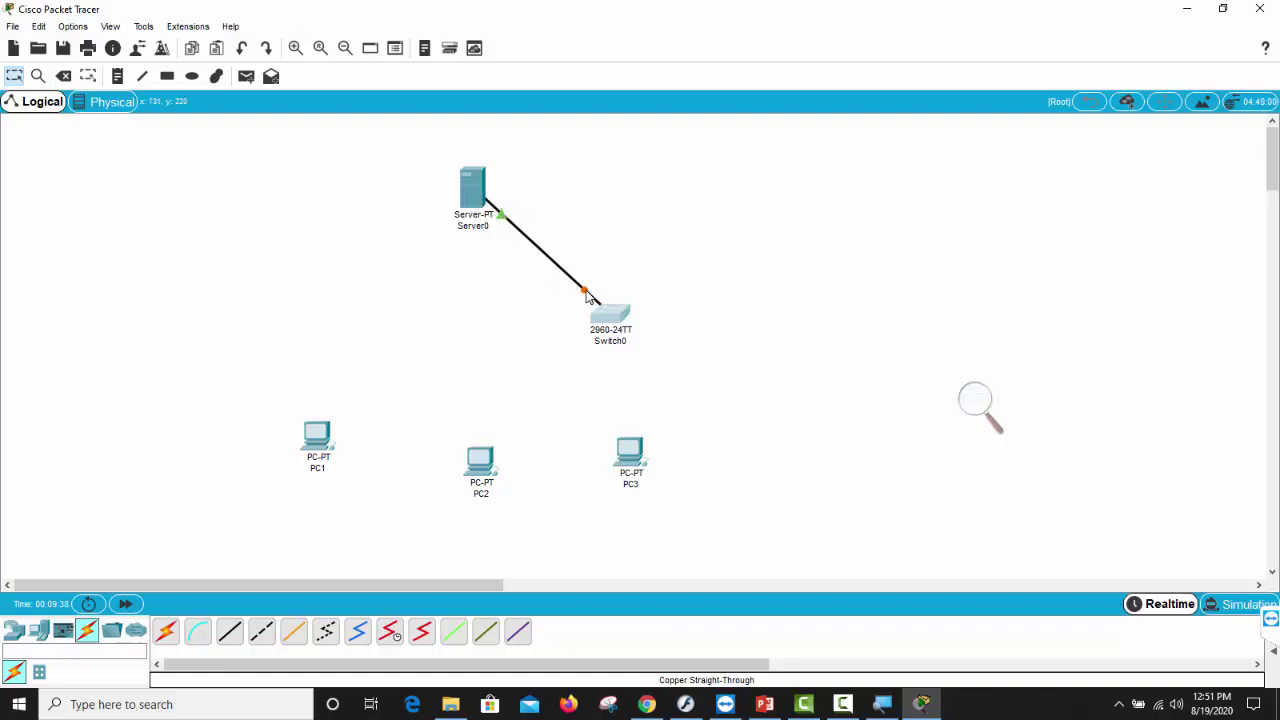
Connect Switch0 to PC1's FastEthernet0 with a copper cross-over cable, and move the switch closer to below the server
{"action": "mouse_move", "coordinate": [519, 244]}
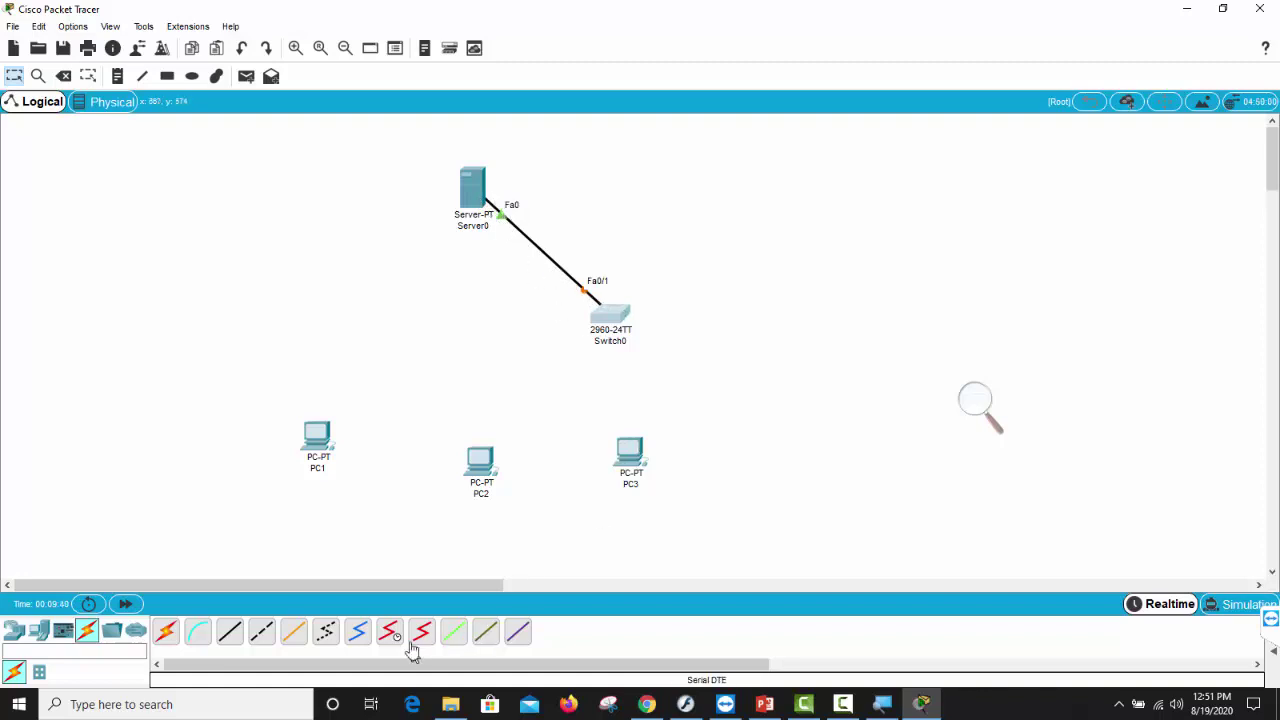
{"action": "left_click", "coordinate": [261, 635]}
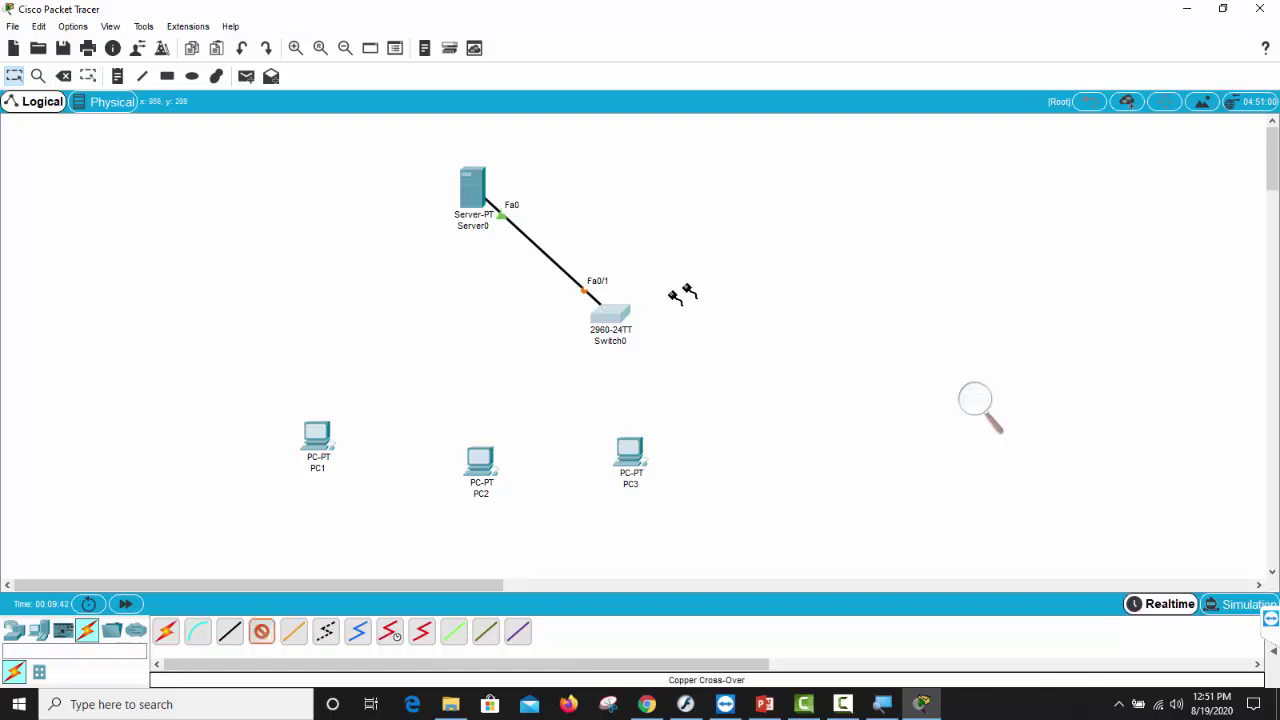
{"action": "left_click", "coordinate": [609, 313]}
{"action": "left_click", "coordinate": [650, 43]}
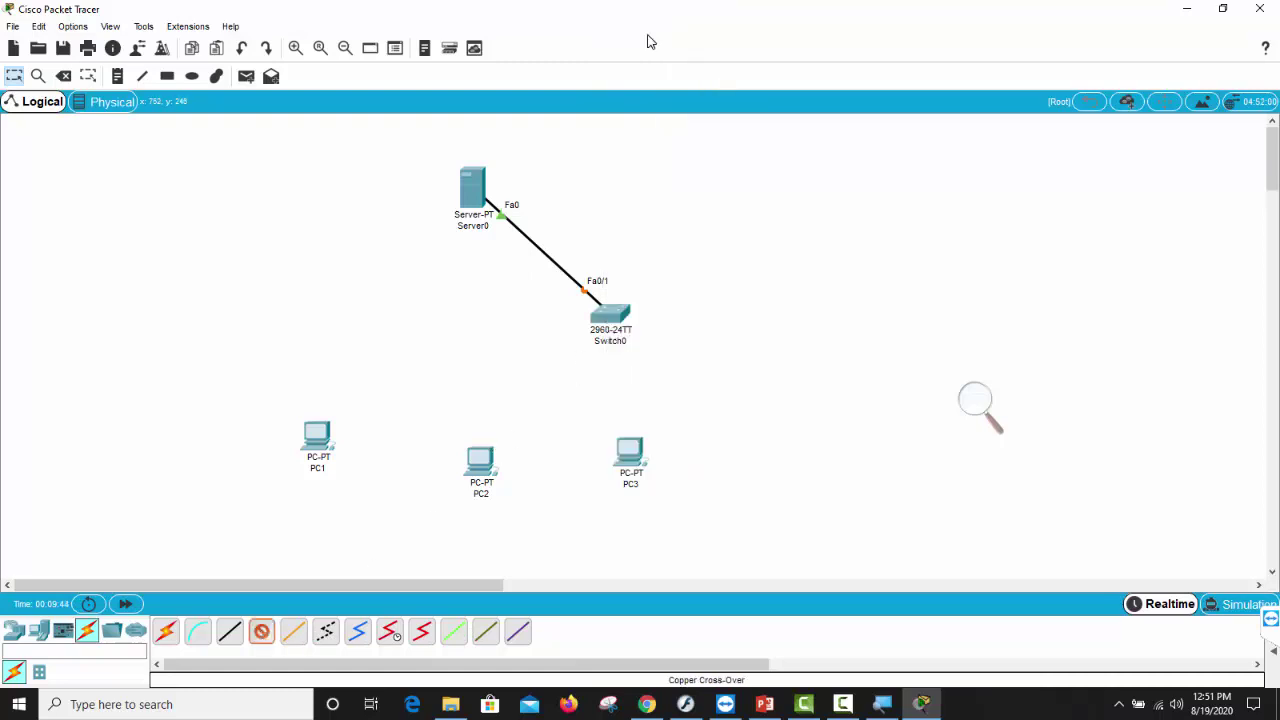
{"action": "left_click", "coordinate": [313, 438]}
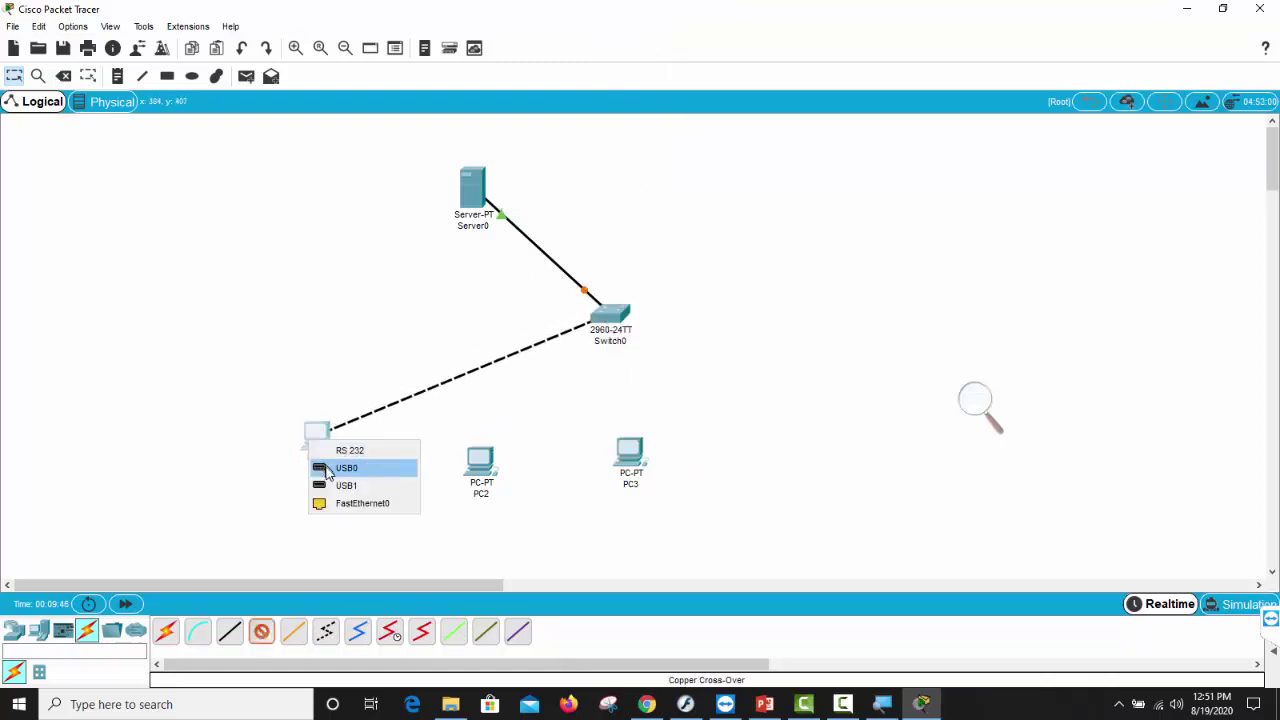
{"action": "left_click", "coordinate": [365, 504]}
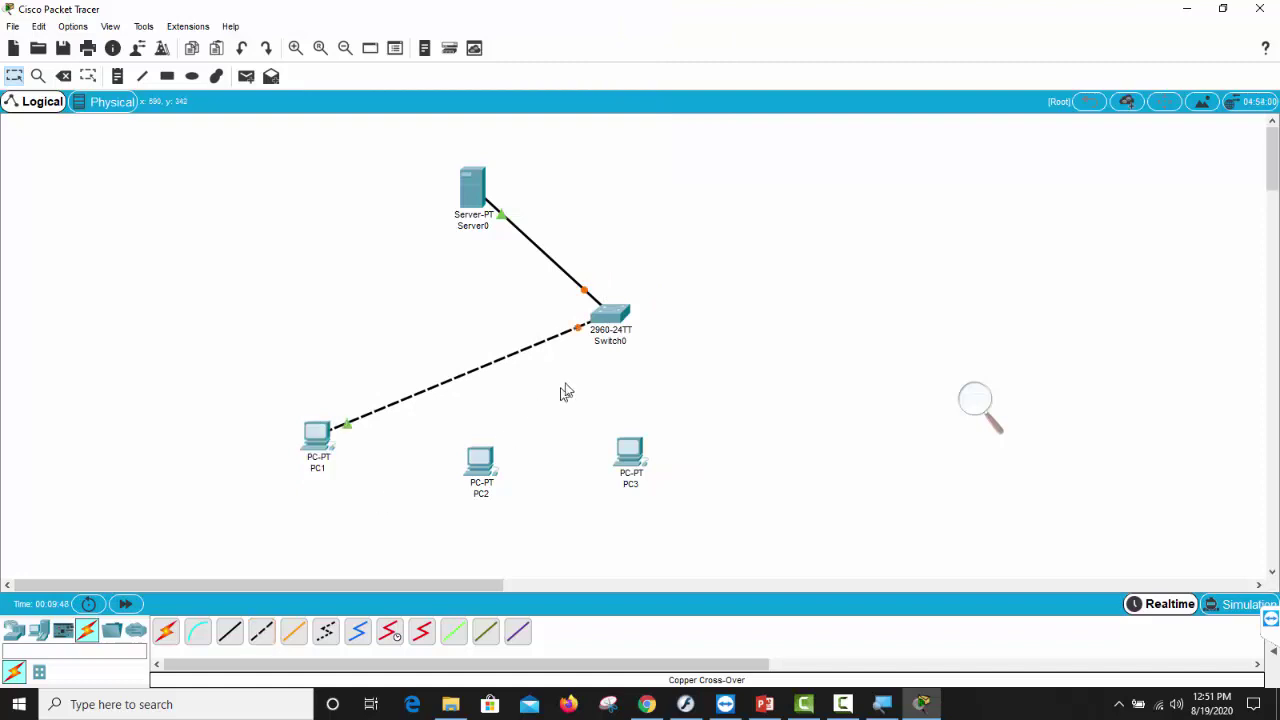
{"action": "left_click_drag", "start_coordinate": [605, 340], "coordinate": [516, 347]}
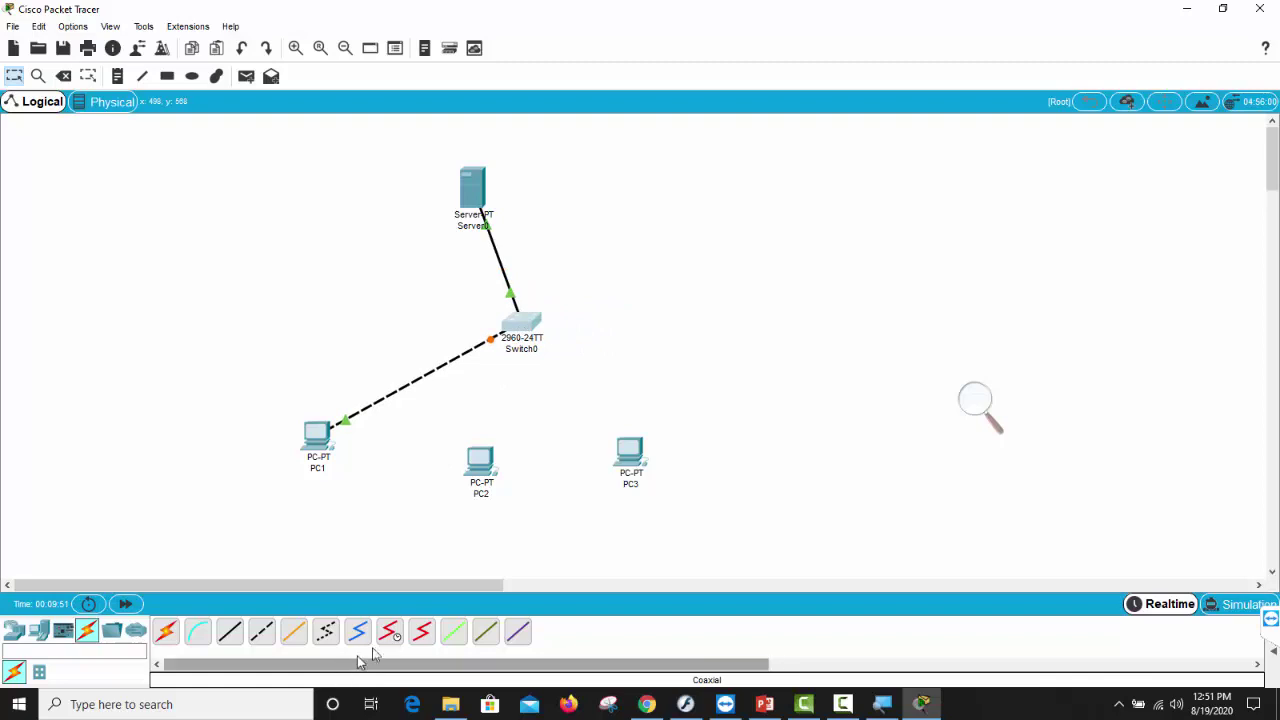
Connect PC2's FastEthernet0 to PC3's FastEthernet0 with a copper straight-through cable, and align PC3 with PC2
{"action": "left_click", "coordinate": [230, 632]}
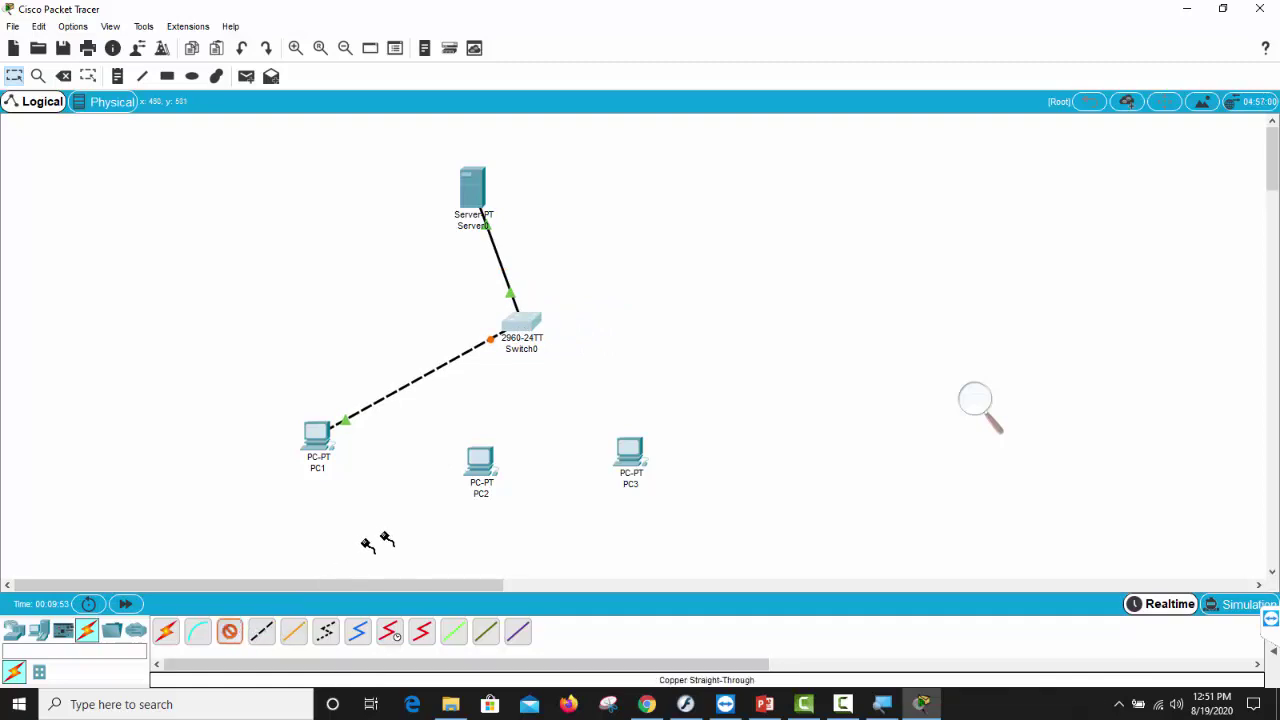
{"action": "left_click", "coordinate": [481, 466]}
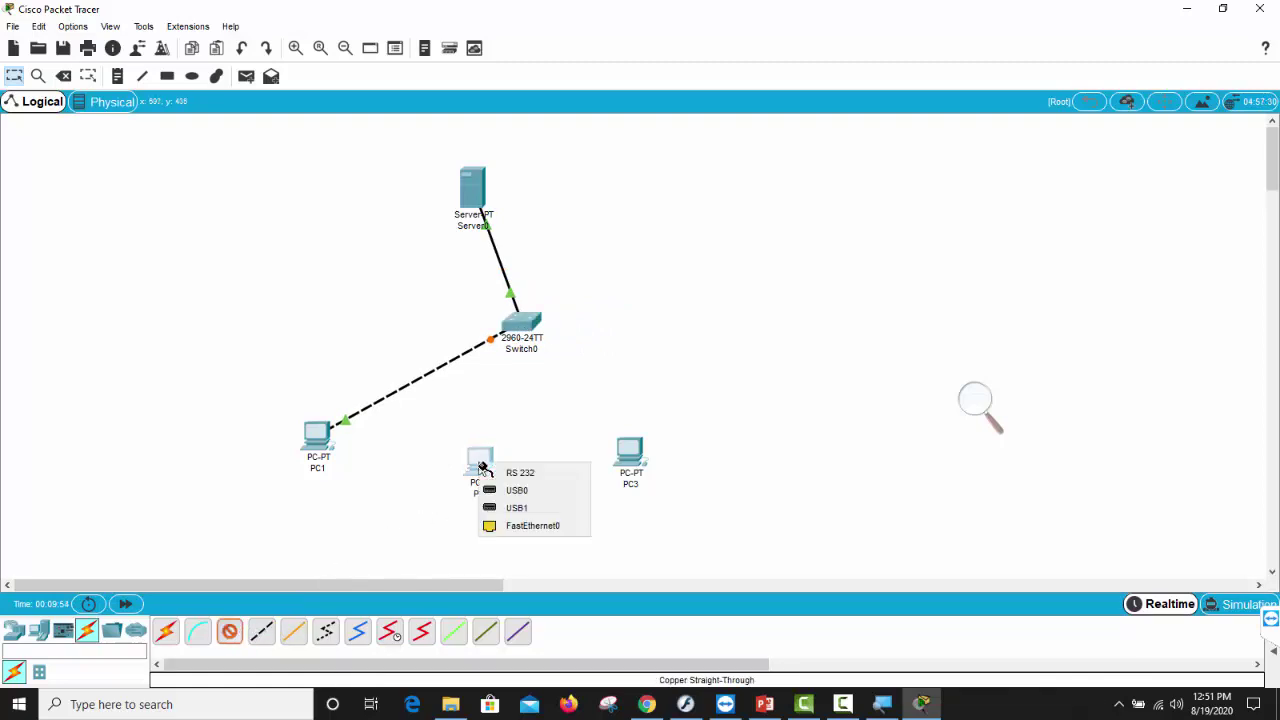
{"action": "left_click", "coordinate": [533, 526]}
{"action": "left_click", "coordinate": [631, 466]}
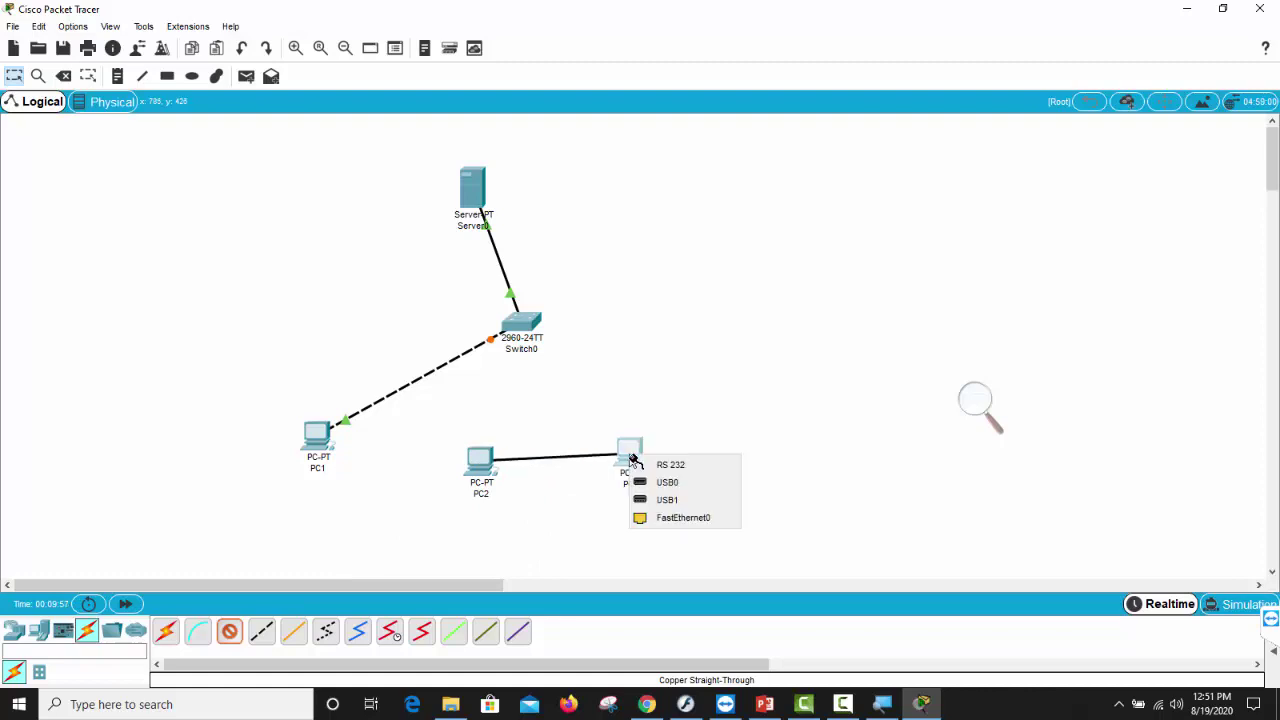
{"action": "left_click", "coordinate": [669, 519]}
{"action": "left_click_drag", "start_coordinate": [634, 457], "coordinate": [638, 468]}
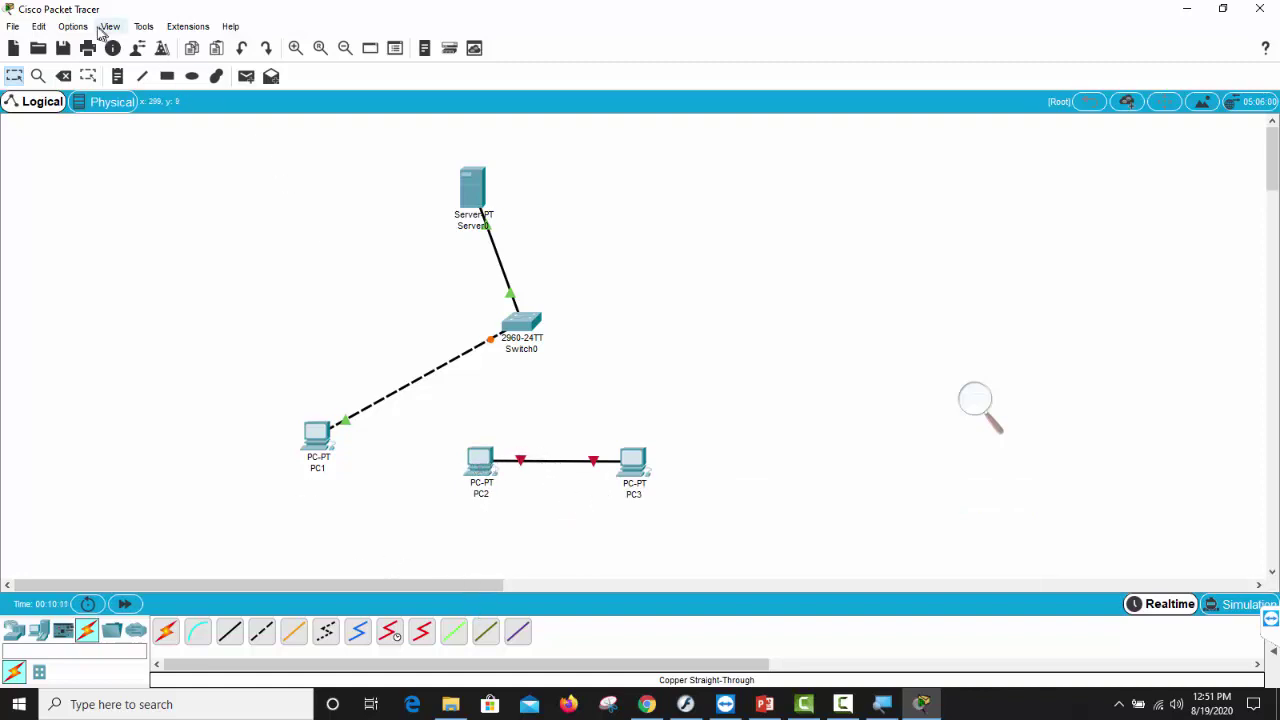
Replace the cable between PC2 and PC3 with a copper cross-over cable on their FastEthernet0 ports, and nudge PC3
{"action": "left_click", "coordinate": [63, 76]}
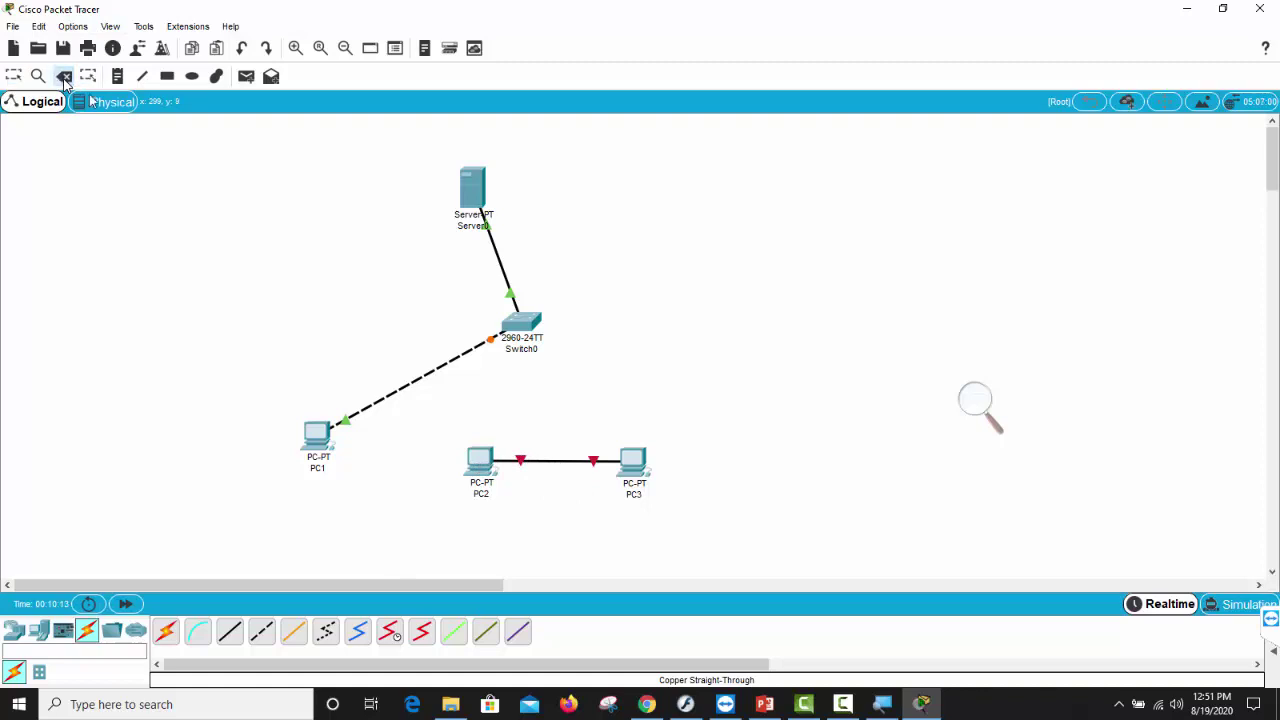
{"action": "left_click", "coordinate": [561, 459]}
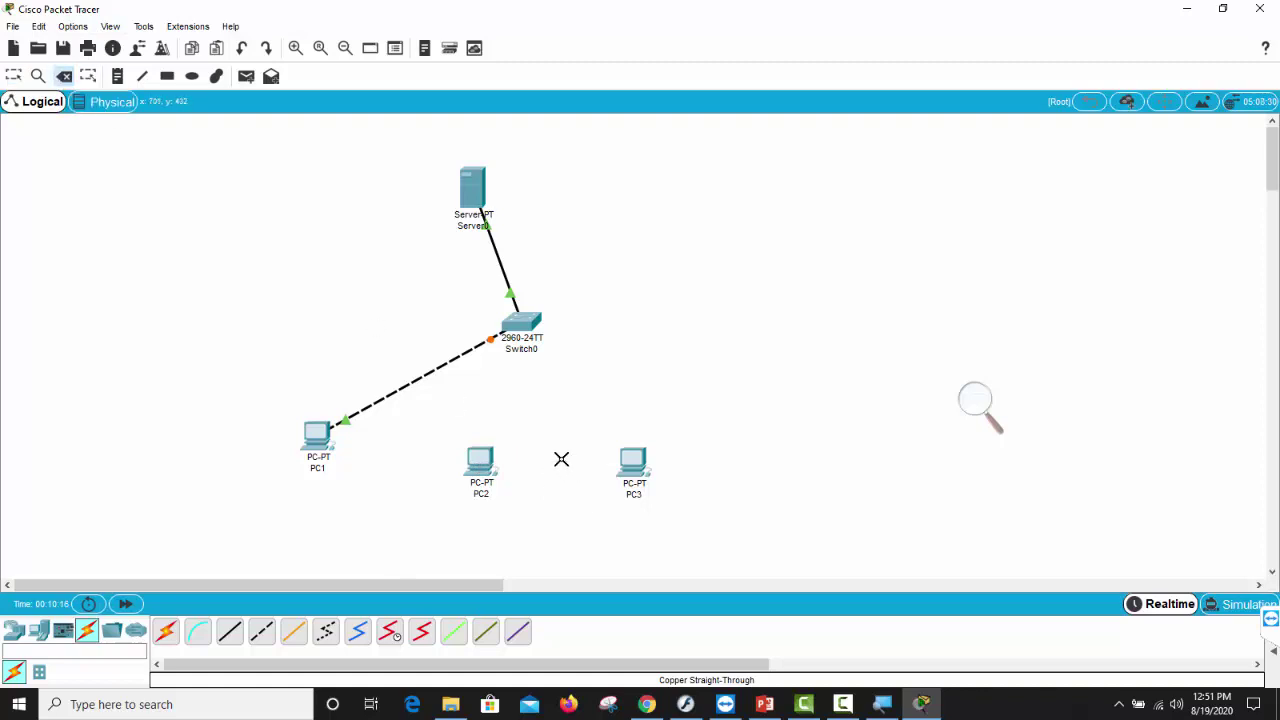
{"action": "left_click", "coordinate": [261, 632]}
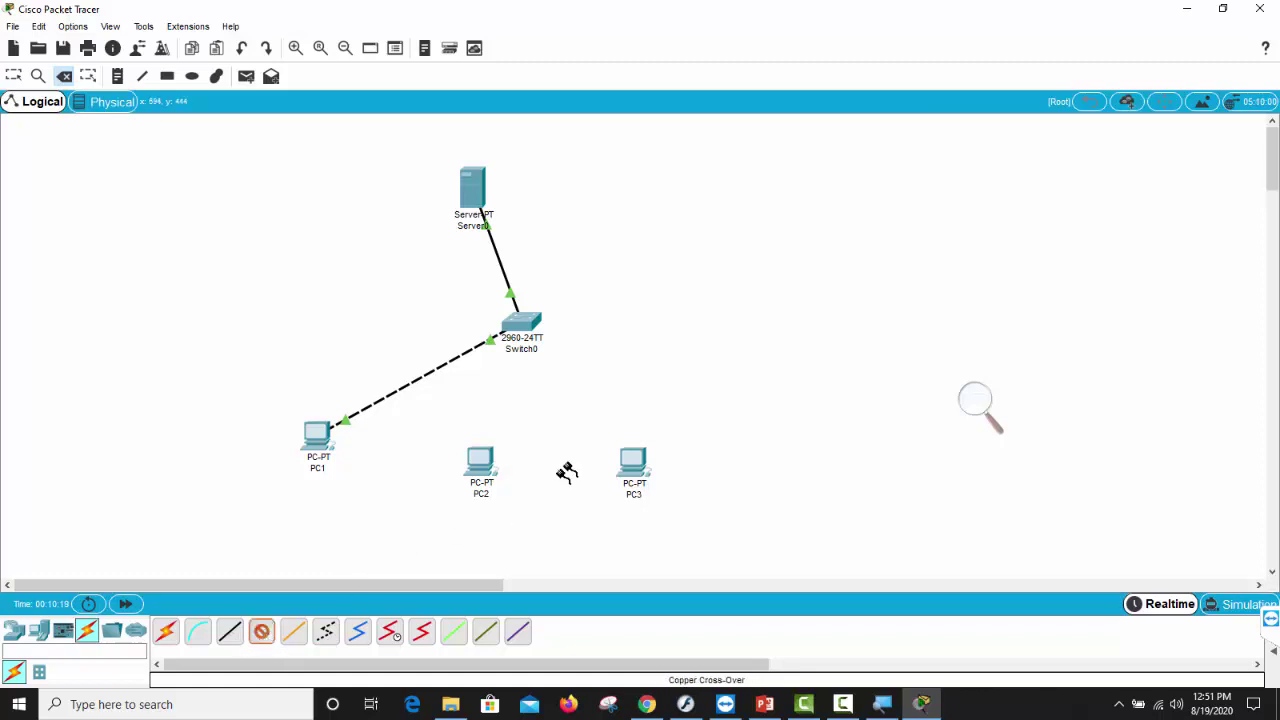
{"action": "left_click", "coordinate": [483, 464]}
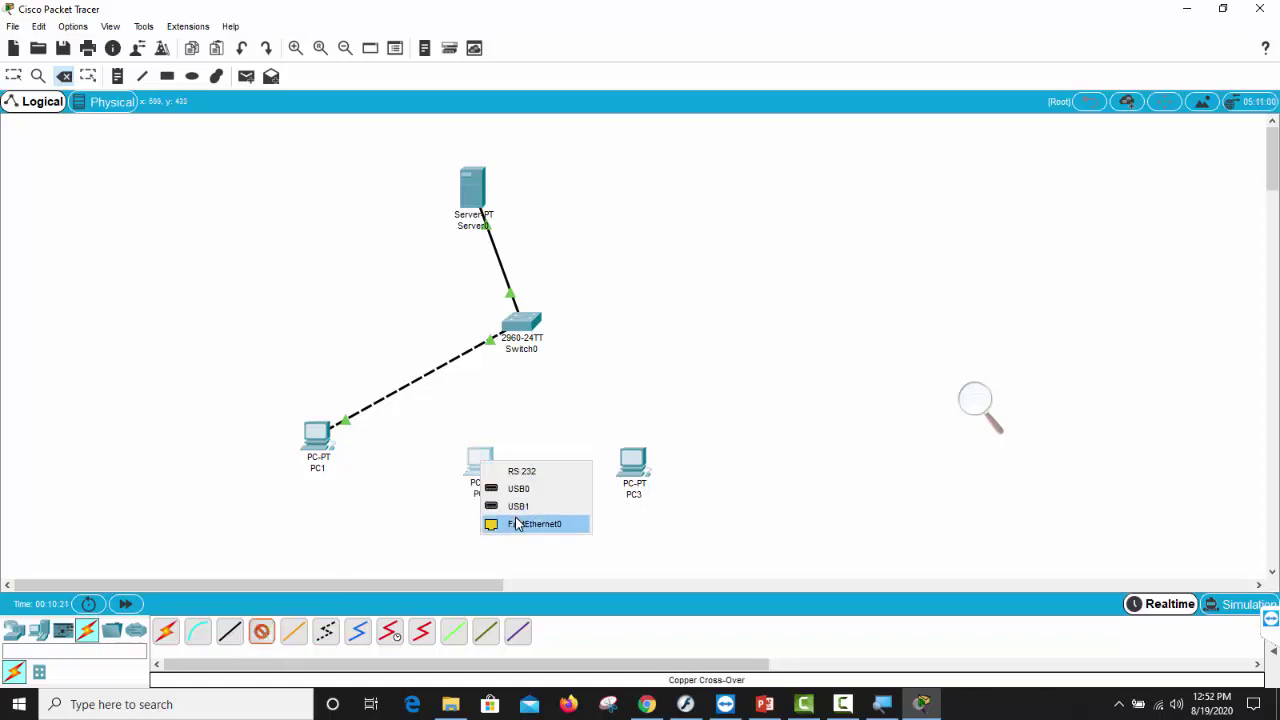
{"action": "left_click", "coordinate": [517, 524]}
{"action": "left_click", "coordinate": [633, 462]}
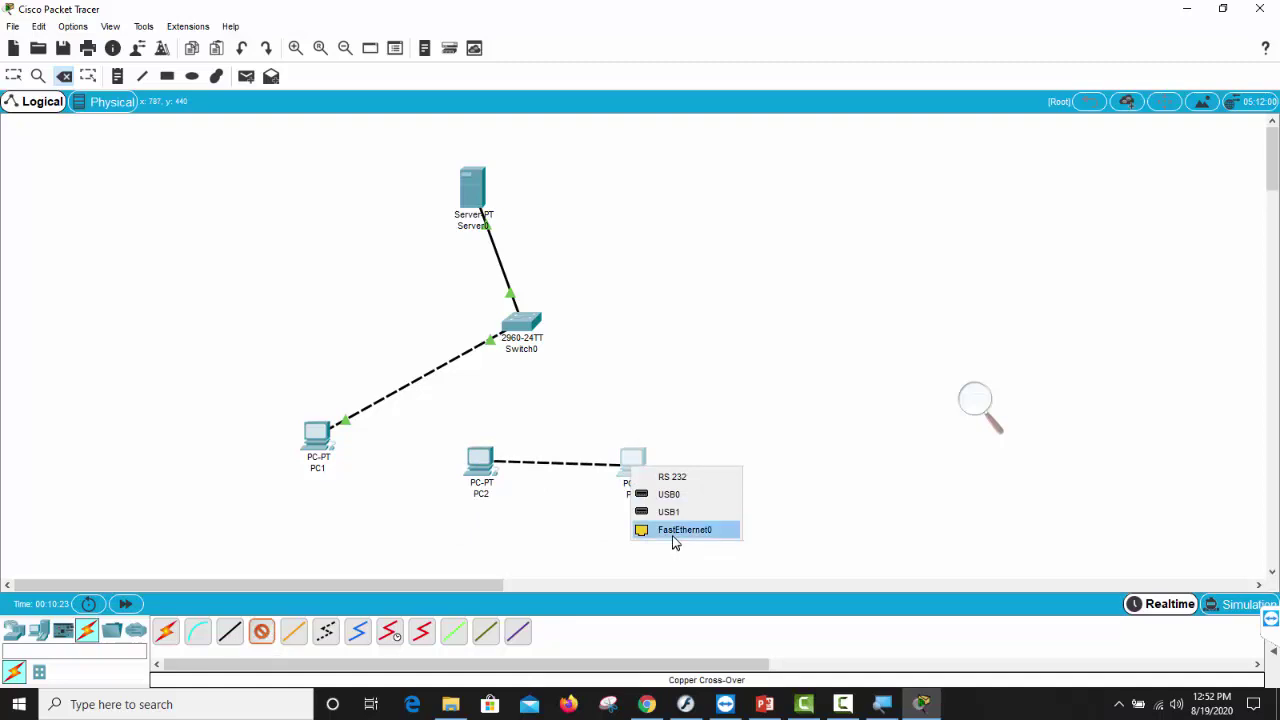
{"action": "left_click", "coordinate": [684, 530]}
{"action": "mouse_move", "coordinate": [632, 463]}
{"action": "left_mouse_down"}
{"action": "mouse_move", "coordinate": [607, 466]}
{"action": "mouse_move", "coordinate": [620, 456]}
{"action": "left_mouse_up"}
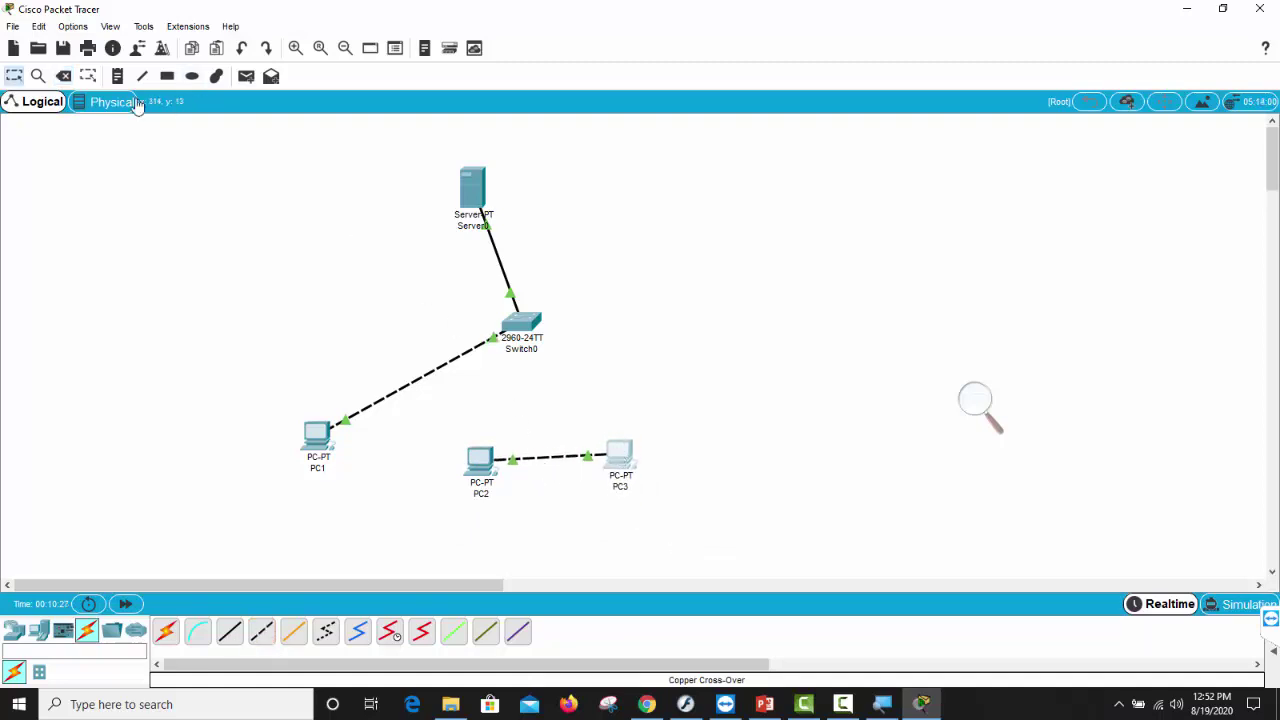
Delete the cross-over cables between PC2 and PC3 and between PC1 and Switch0
{"action": "left_click", "coordinate": [62, 76]}
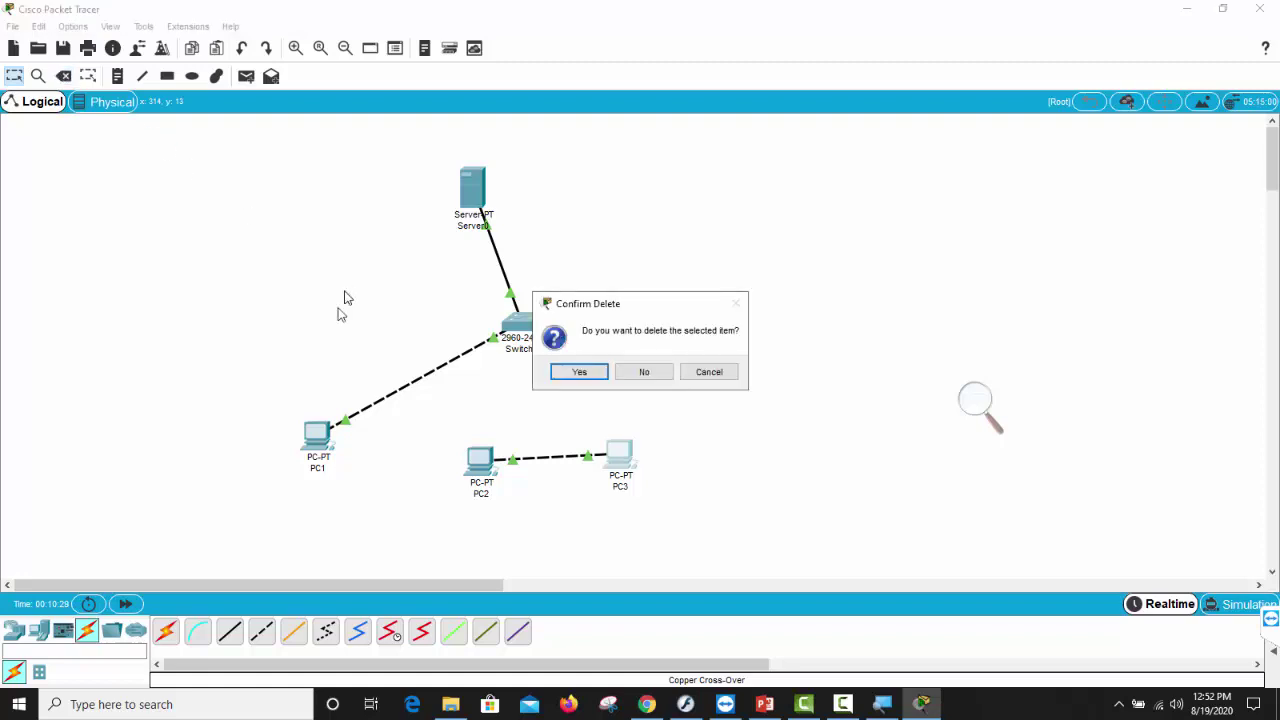
{"action": "left_click", "coordinate": [655, 372]}
{"action": "left_click", "coordinate": [553, 457]}
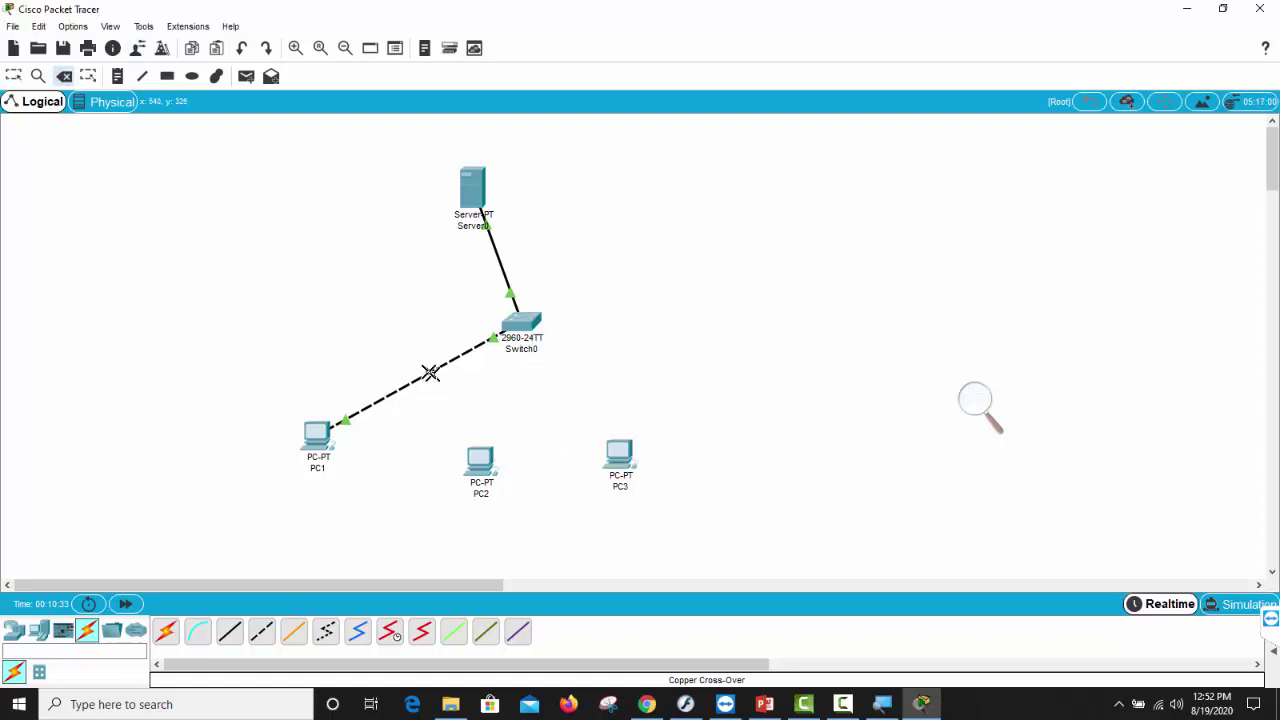
{"action": "left_click", "coordinate": [430, 372]}
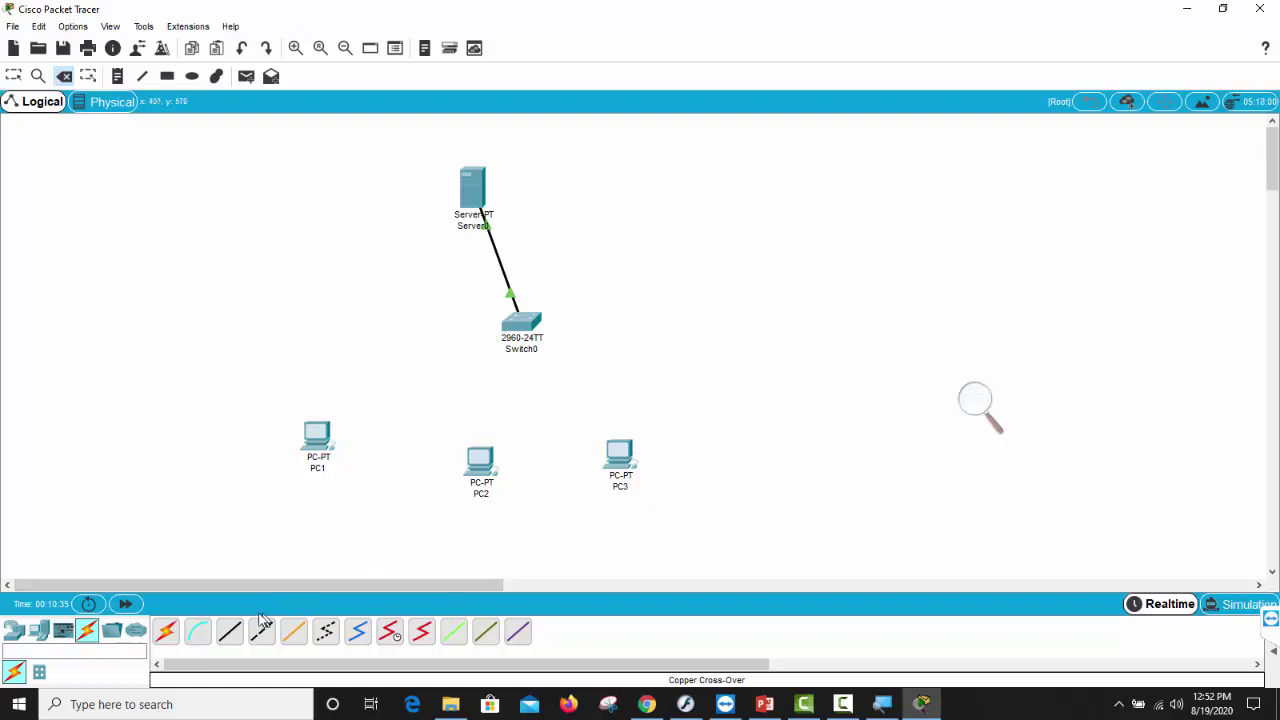
Connect PC1's FastEthernet0 to Switch0's FastEthernet0/2 with a copper straight-through cable
{"action": "left_click", "coordinate": [230, 632]}
{"action": "left_click", "coordinate": [322, 436]}
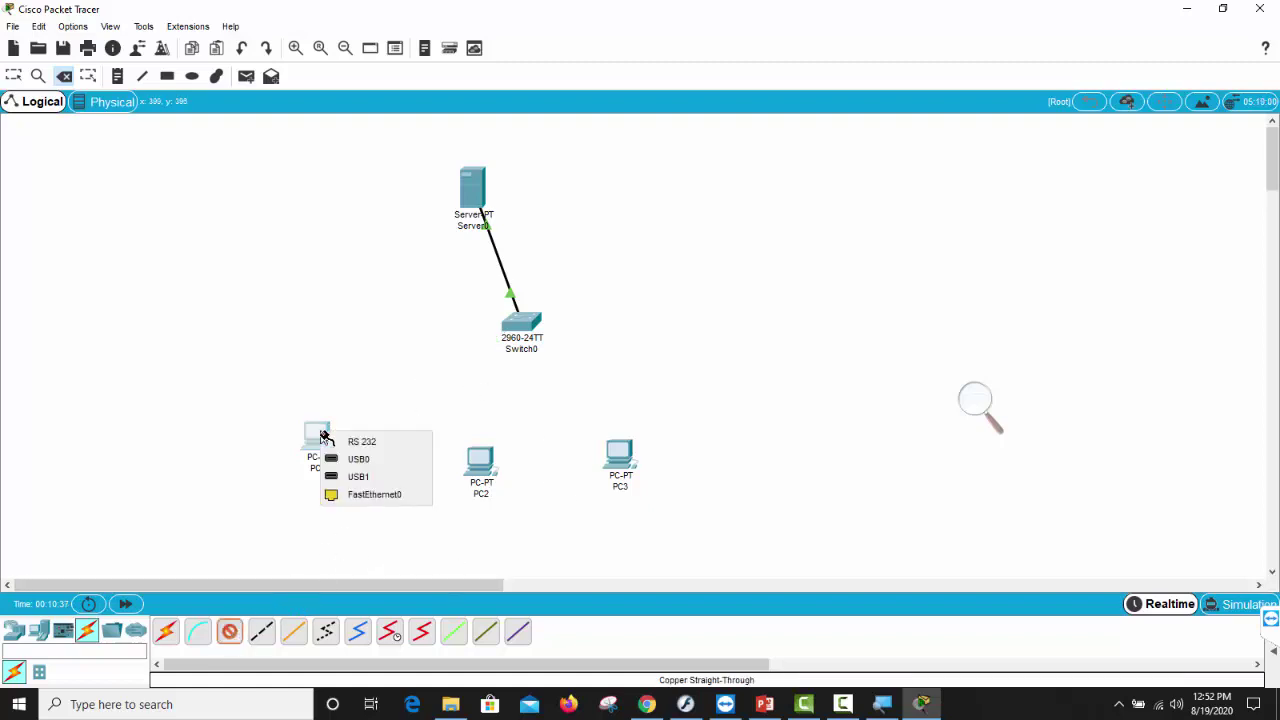
{"action": "left_click", "coordinate": [356, 494]}
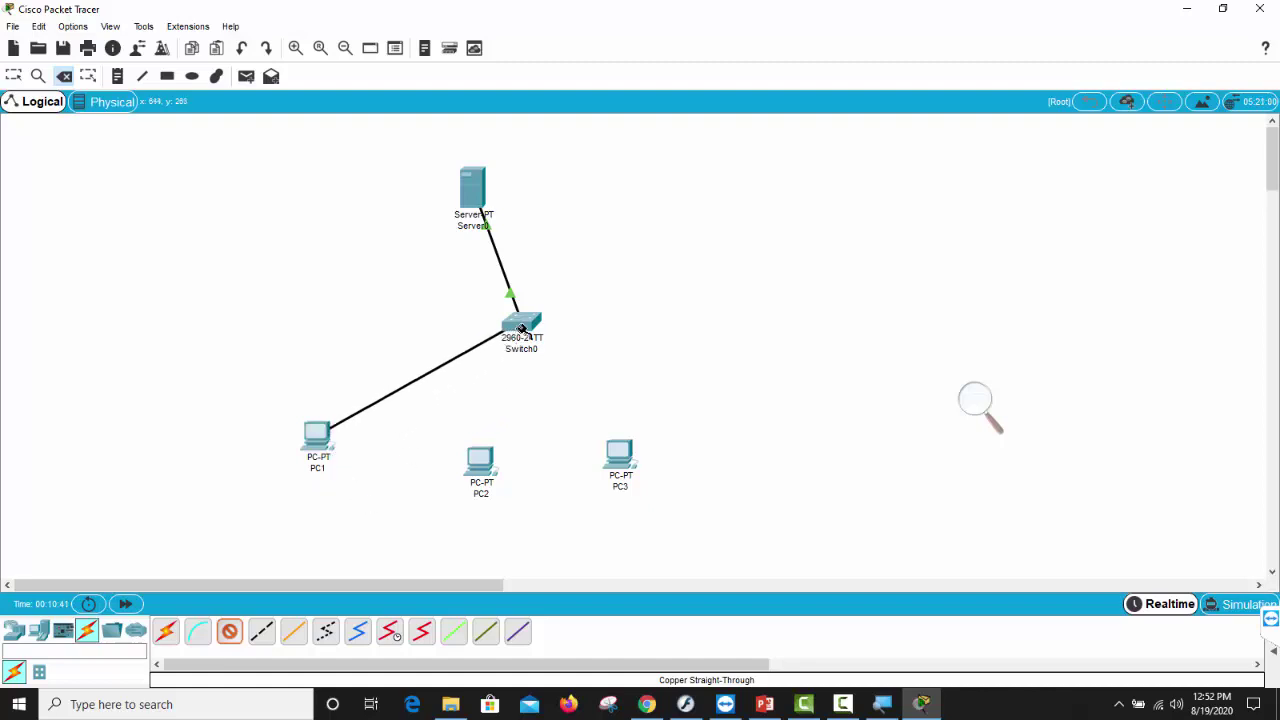
{"action": "left_click", "coordinate": [519, 325]}
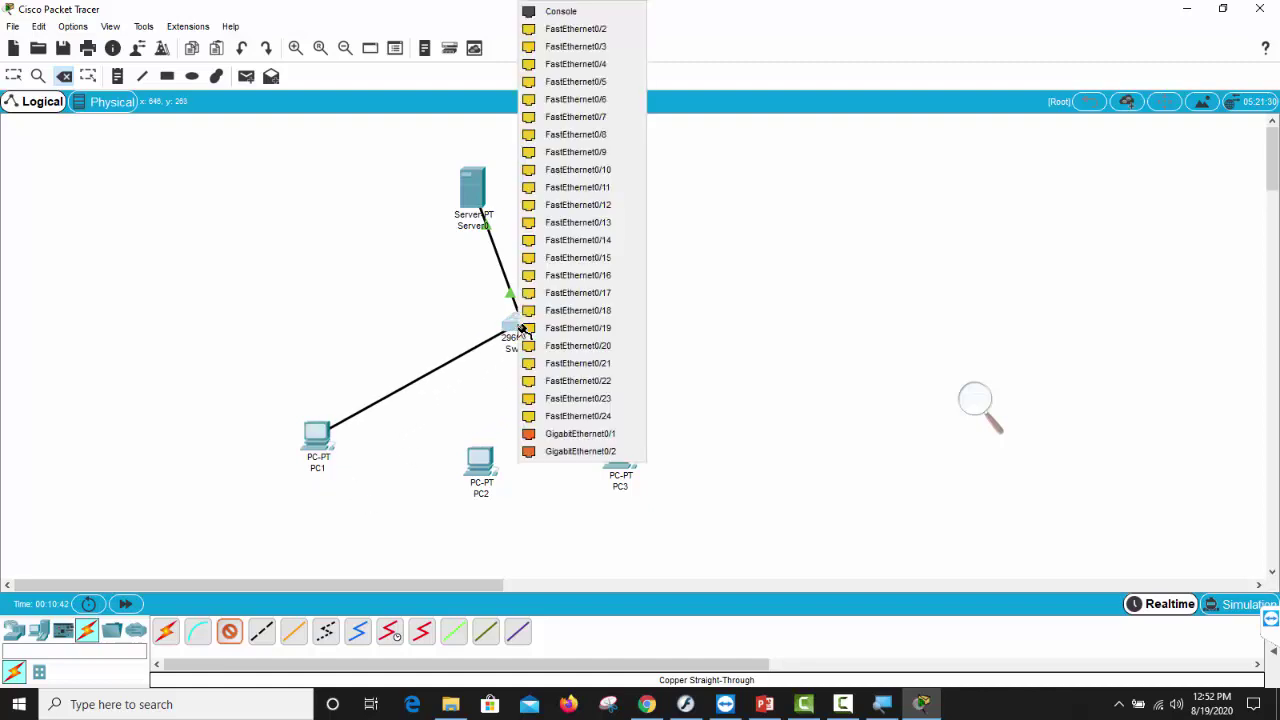
{"action": "left_click", "coordinate": [559, 30]}
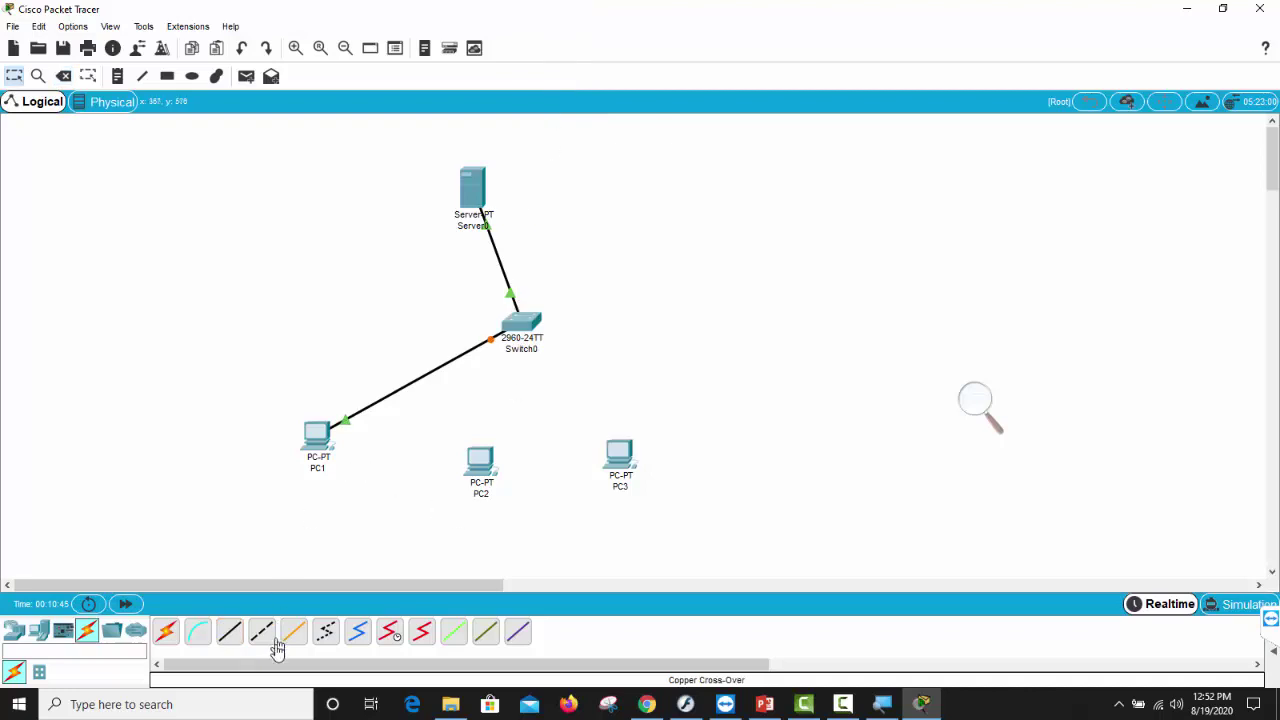
Connect PC2's FastEthernet0 to Switch0's FastEthernet0/3 with a copper straight-through cable
{"action": "left_click", "coordinate": [232, 634]}
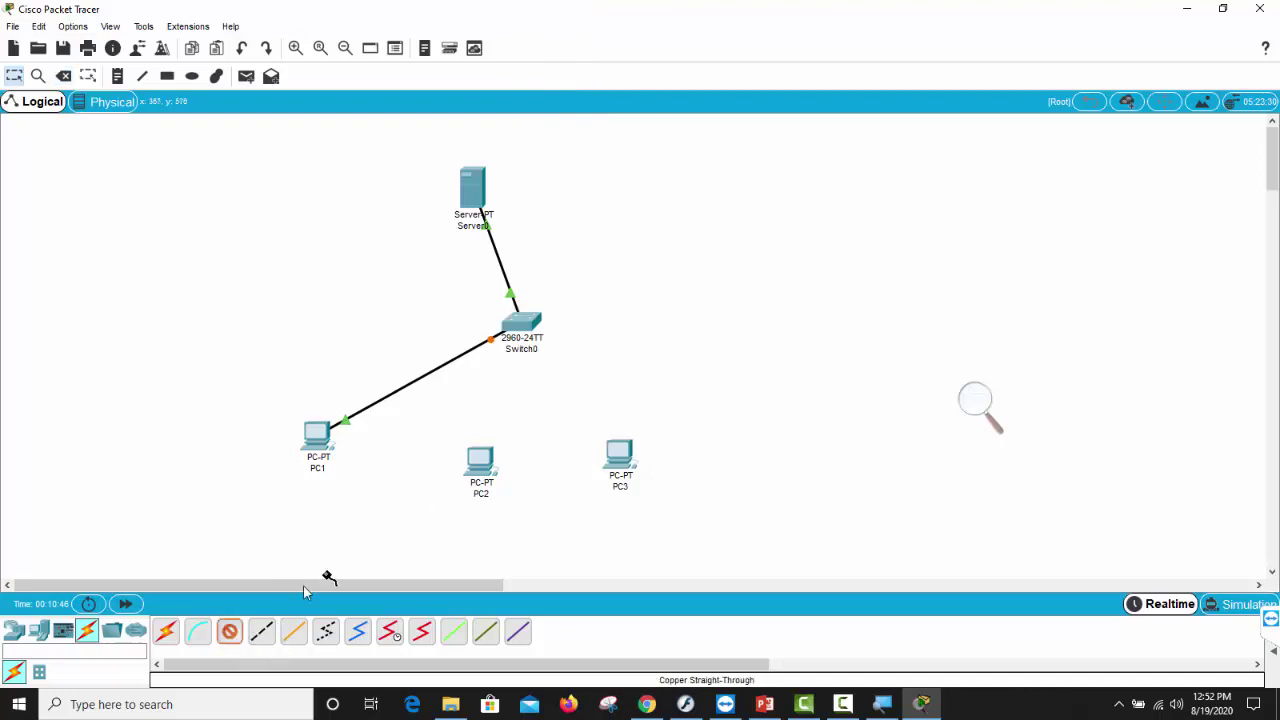
{"action": "left_click", "coordinate": [480, 460]}
{"action": "left_click", "coordinate": [522, 522]}
{"action": "left_click", "coordinate": [528, 325]}
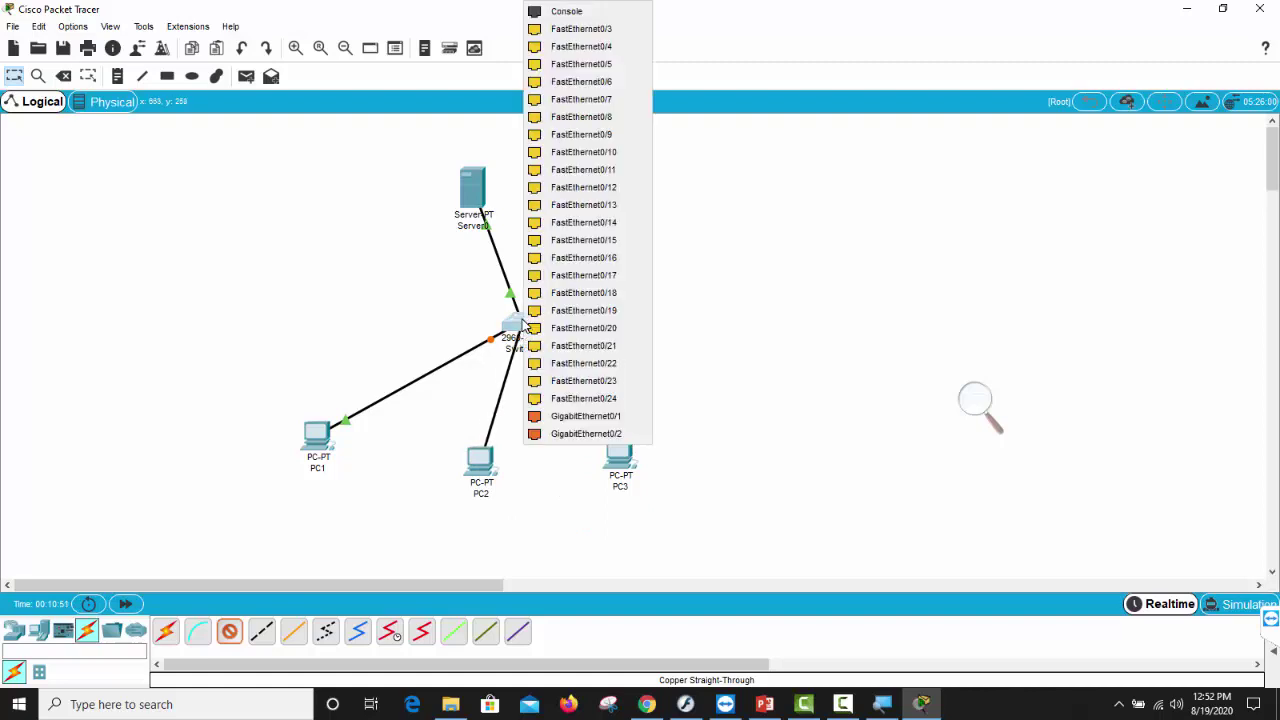
{"action": "left_click", "coordinate": [570, 37]}
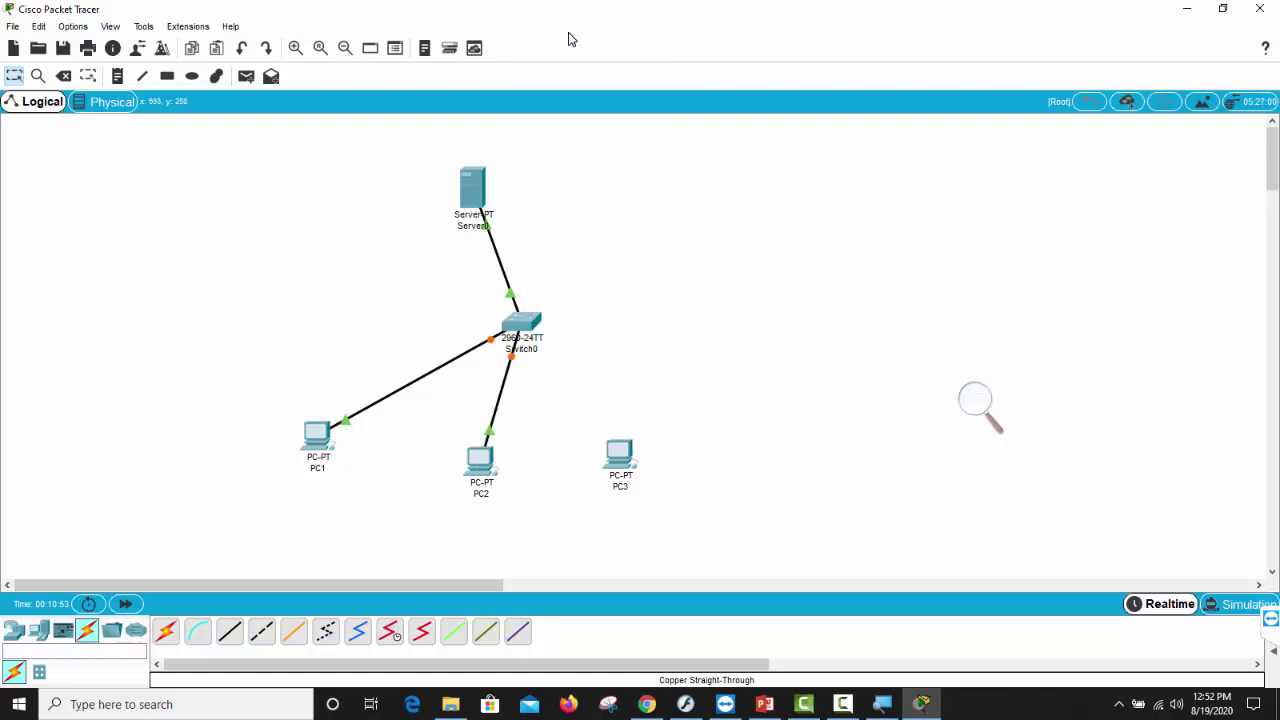
Connect PC3's FastEthernet0 to Switch0's next free FastEthernet port with a copper straight-through cable
{"action": "left_click", "coordinate": [232, 634]}
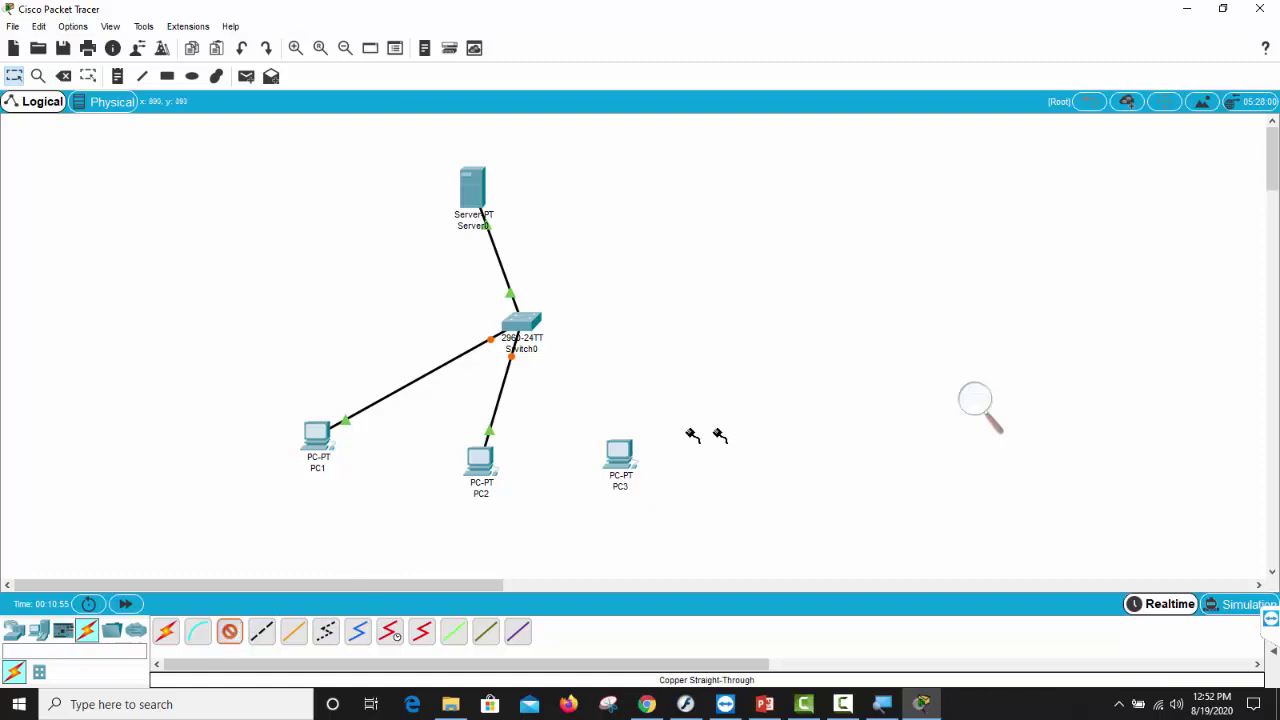
{"action": "left_click", "coordinate": [618, 455]}
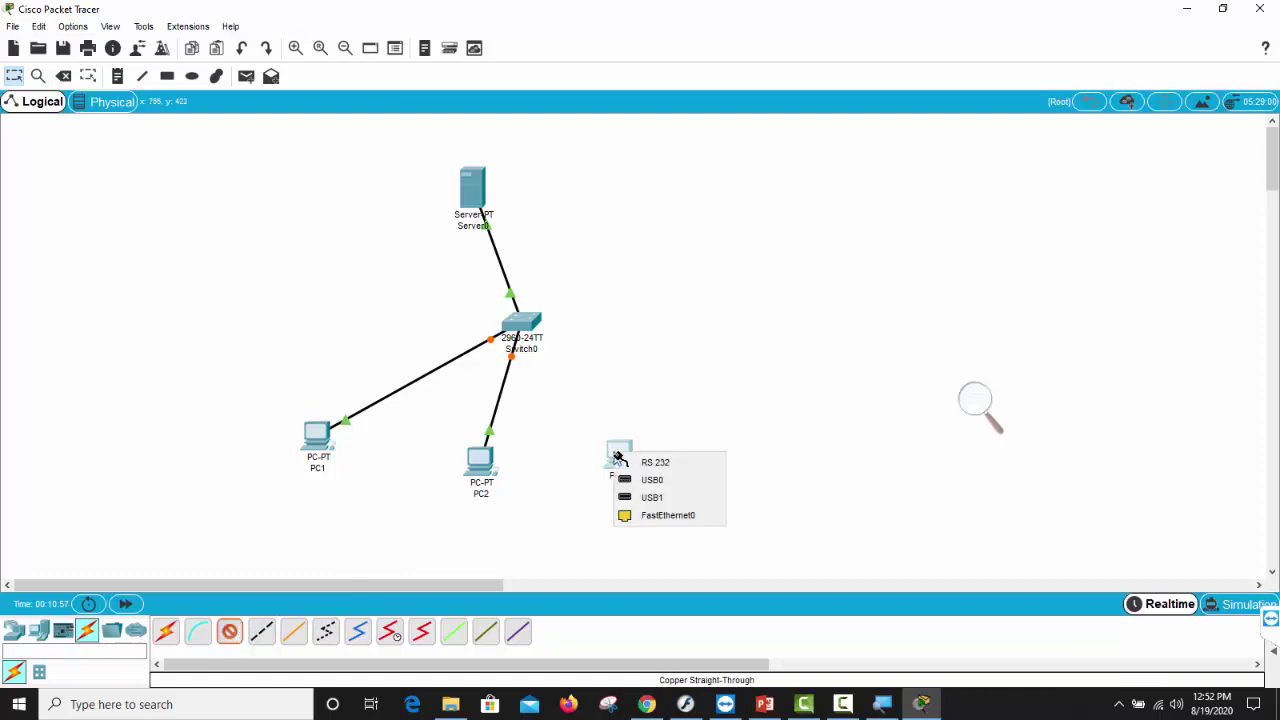
{"action": "left_click", "coordinate": [671, 516]}
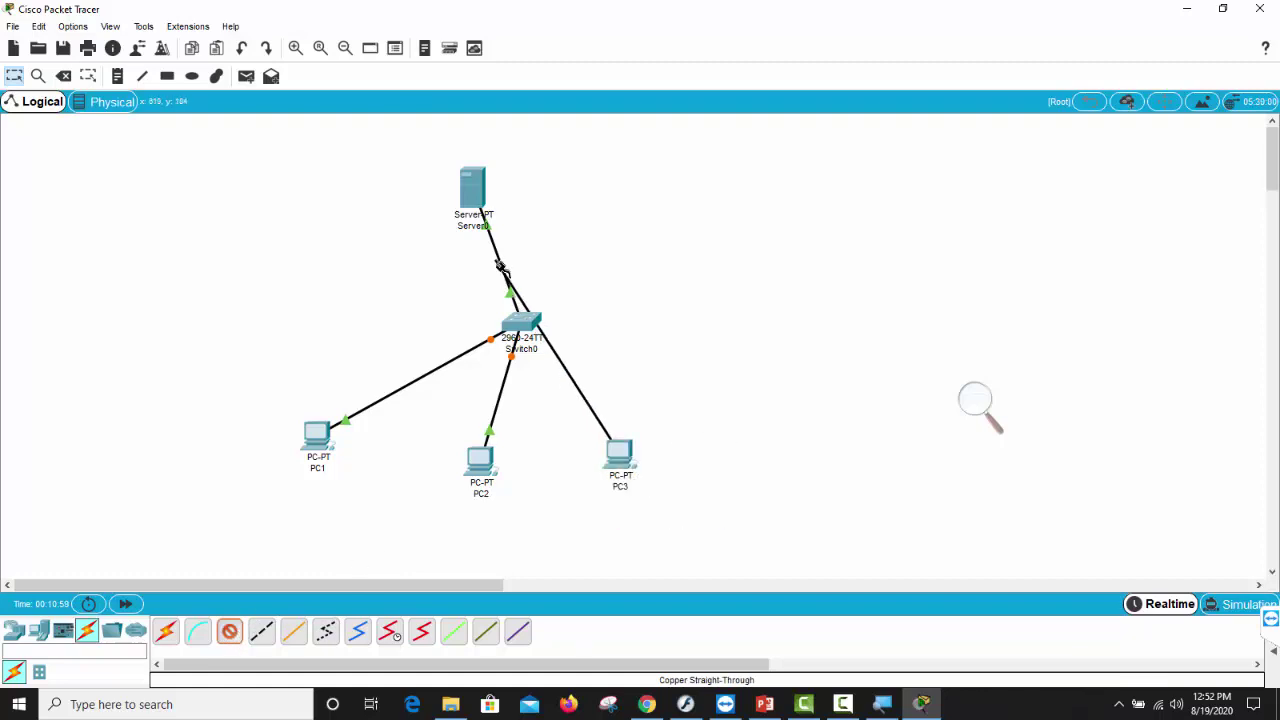
{"action": "left_click", "coordinate": [520, 322]}
{"action": "left_click", "coordinate": [591, 30]}
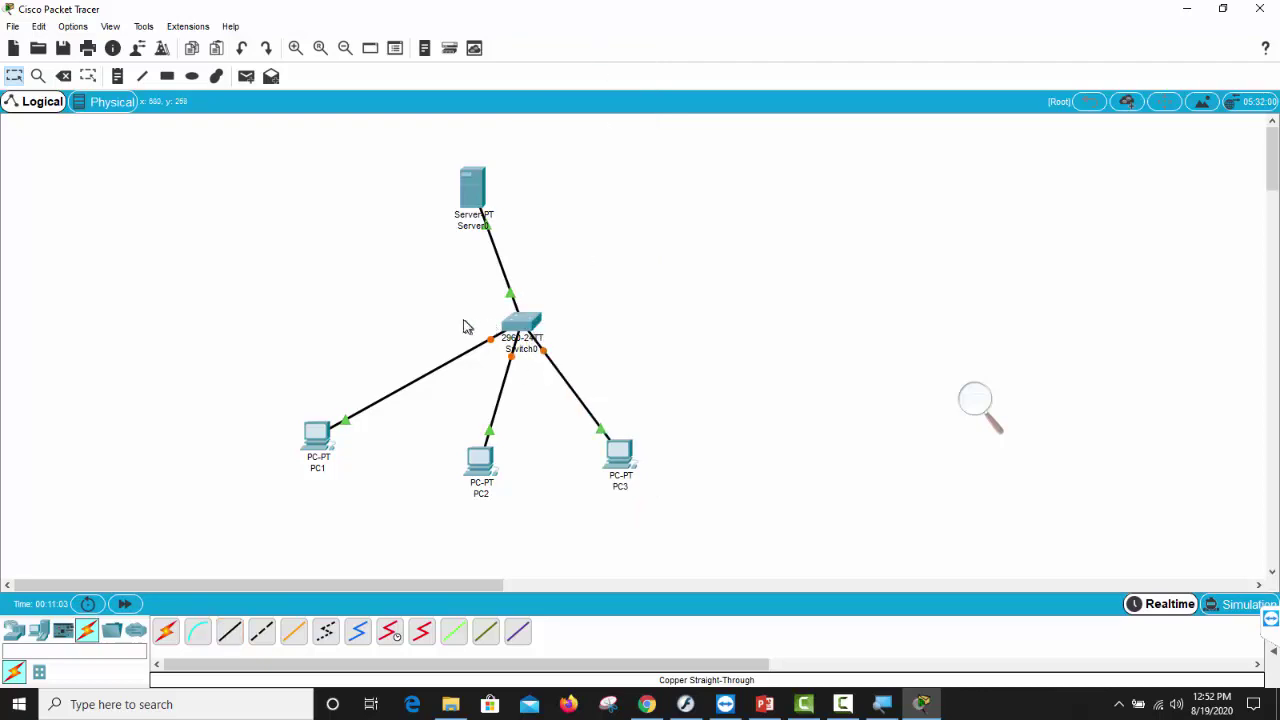
Tidy the layout by moving Switch0 directly below the server and shifting PC3 and PC2 closer beneath the switch
{"action": "left_click_drag", "start_coordinate": [524, 327], "coordinate": [478, 327]}
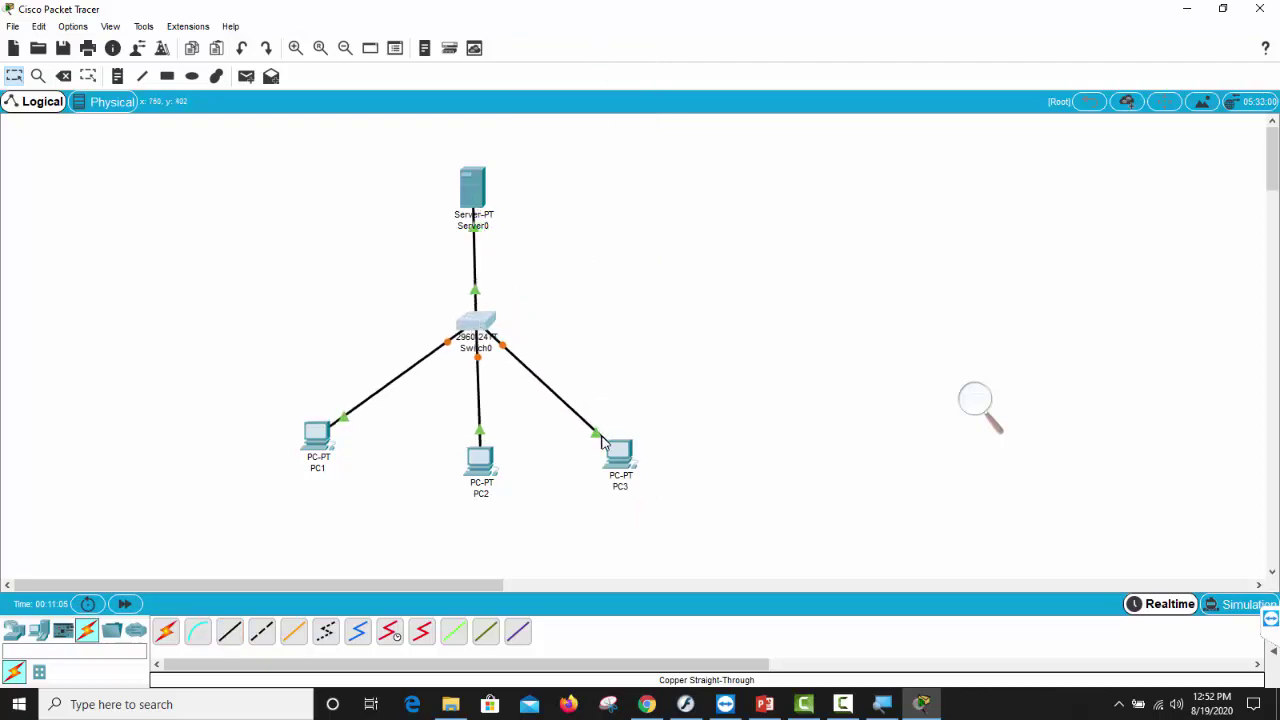
{"action": "left_click_drag", "start_coordinate": [617, 460], "coordinate": [590, 462]}
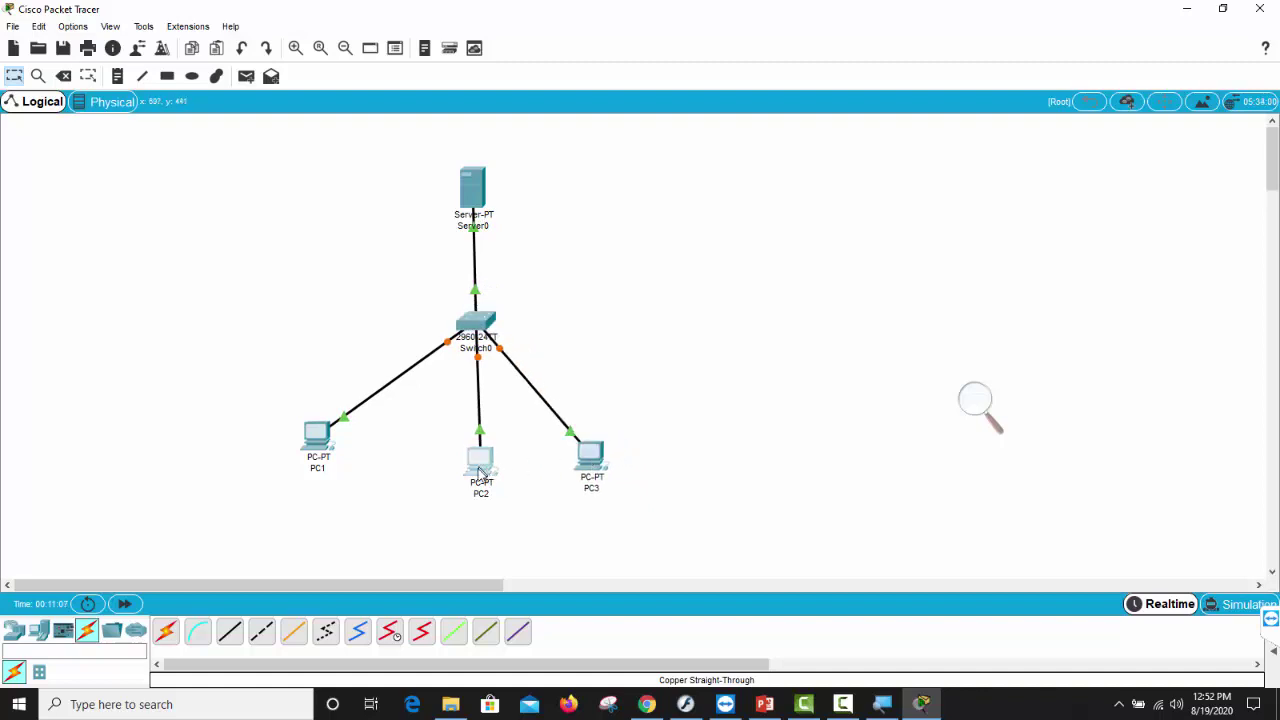
{"action": "left_click_drag", "start_coordinate": [502, 464], "coordinate": [485, 470]}
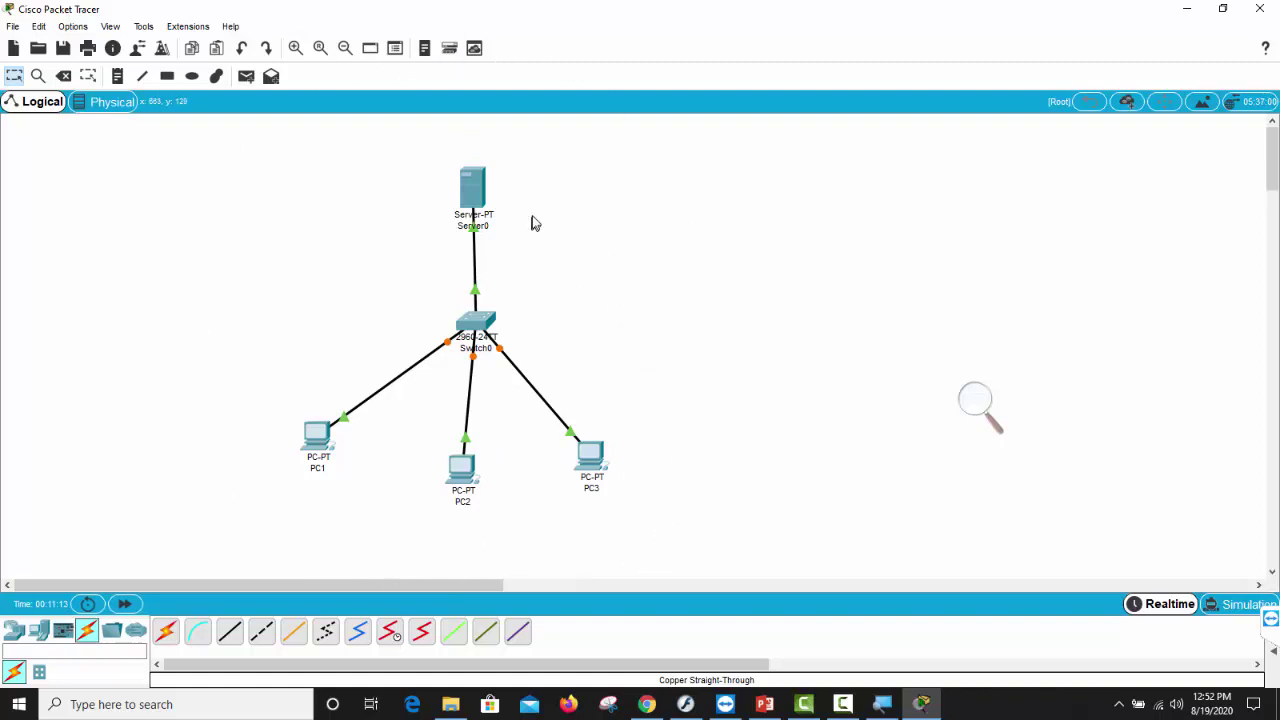
Open Server0's device window to view its physical hardware and modules, and close it again
{"action": "mouse_move", "coordinate": [489, 229]}
{"action": "mouse_move", "coordinate": [482, 181]}
{"action": "mouse_move", "coordinate": [472, 206]}
{"action": "left_click", "coordinate": [472, 184]}
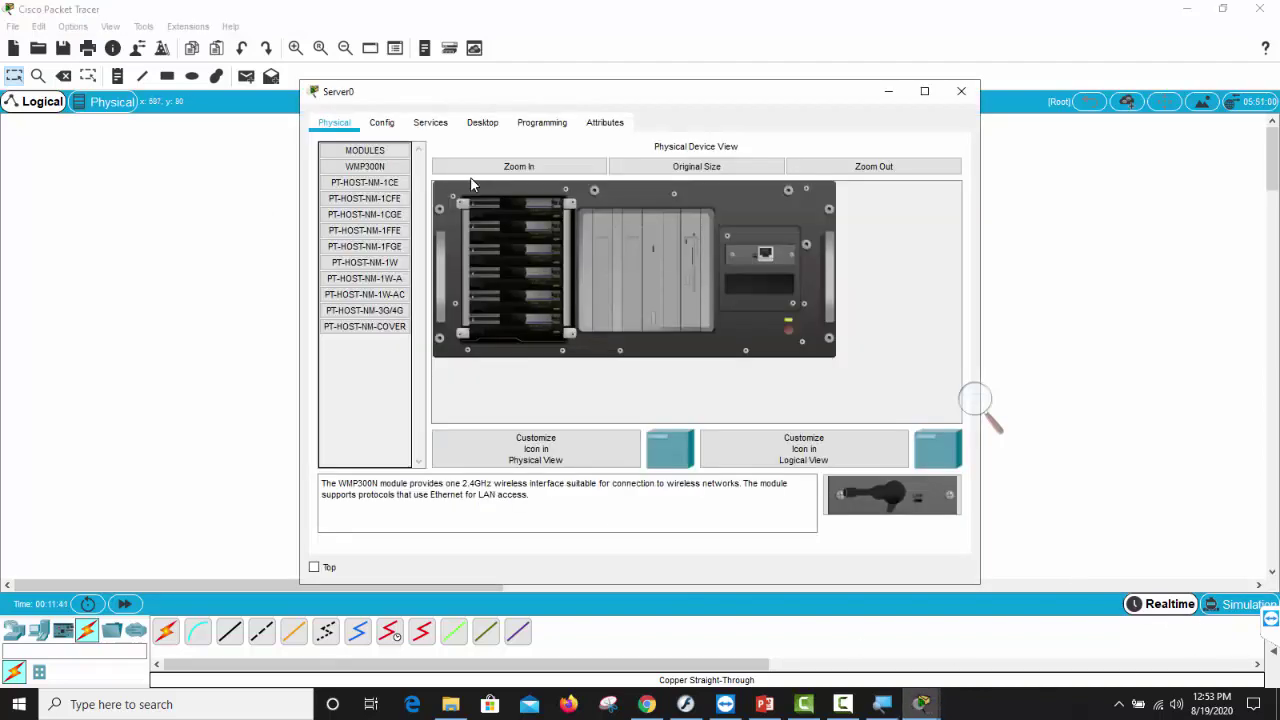
{"action": "left_click", "coordinate": [1049, 201]}
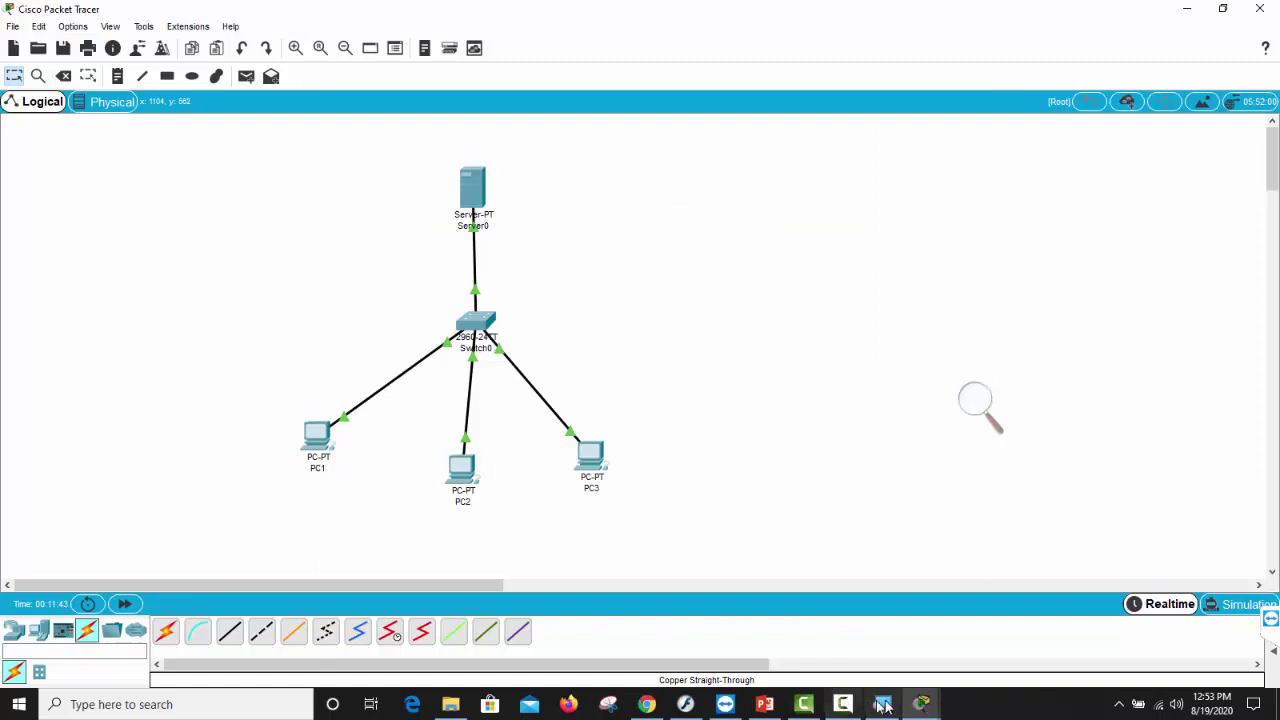
Switch to the Flash Player presentation to review the TCP/IP protocol slide, checking the Packet Tracer network in between
{"action": "left_click", "coordinate": [686, 706]}
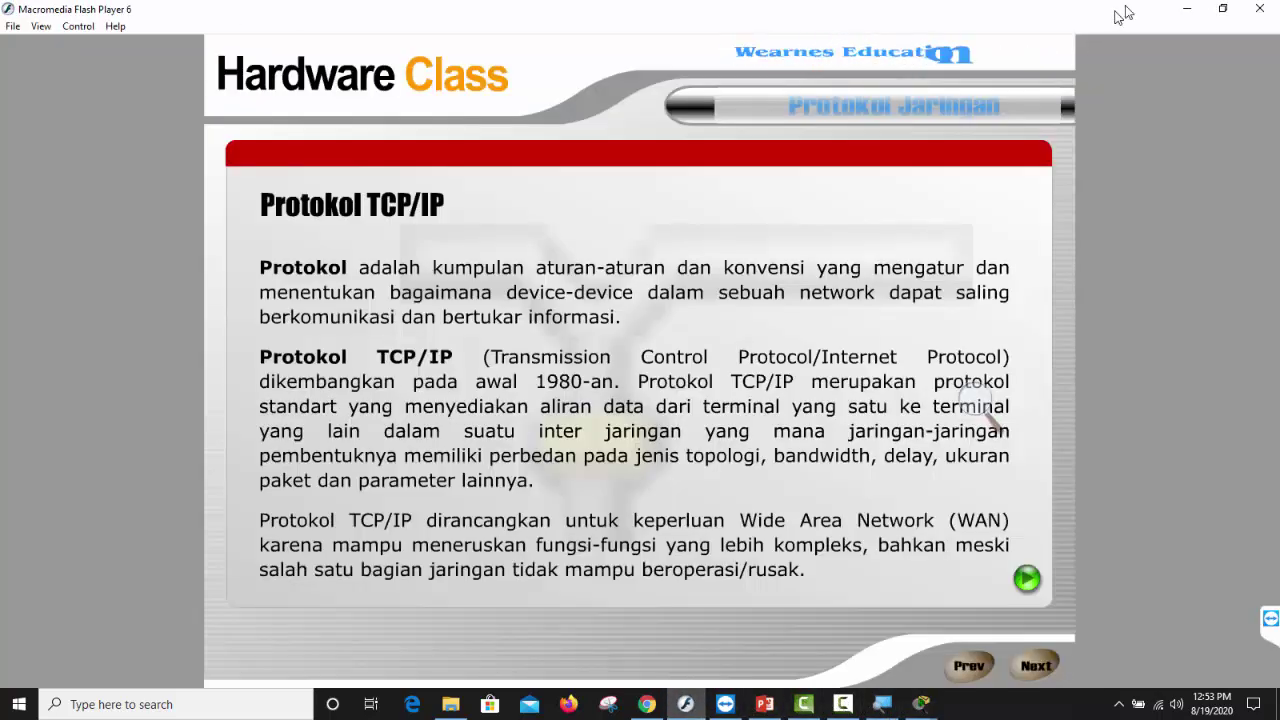
{"action": "left_click", "coordinate": [1182, 9]}
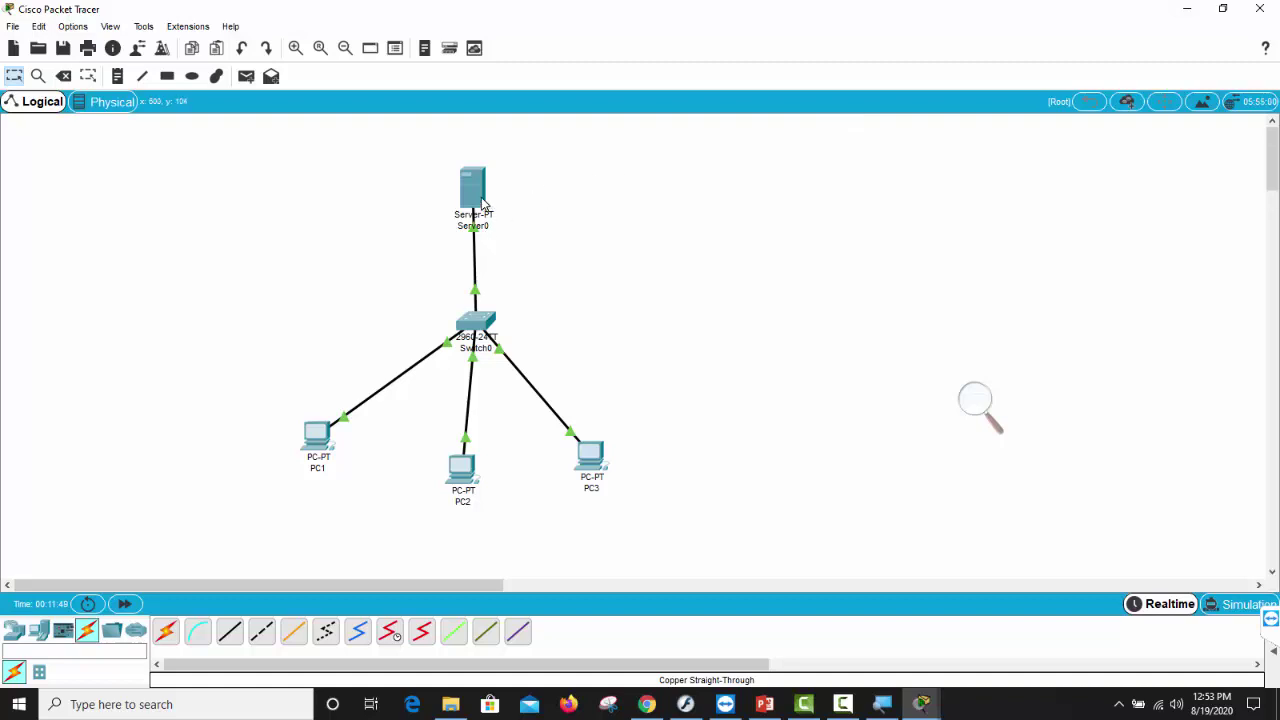
{"action": "mouse_move", "coordinate": [482, 203]}
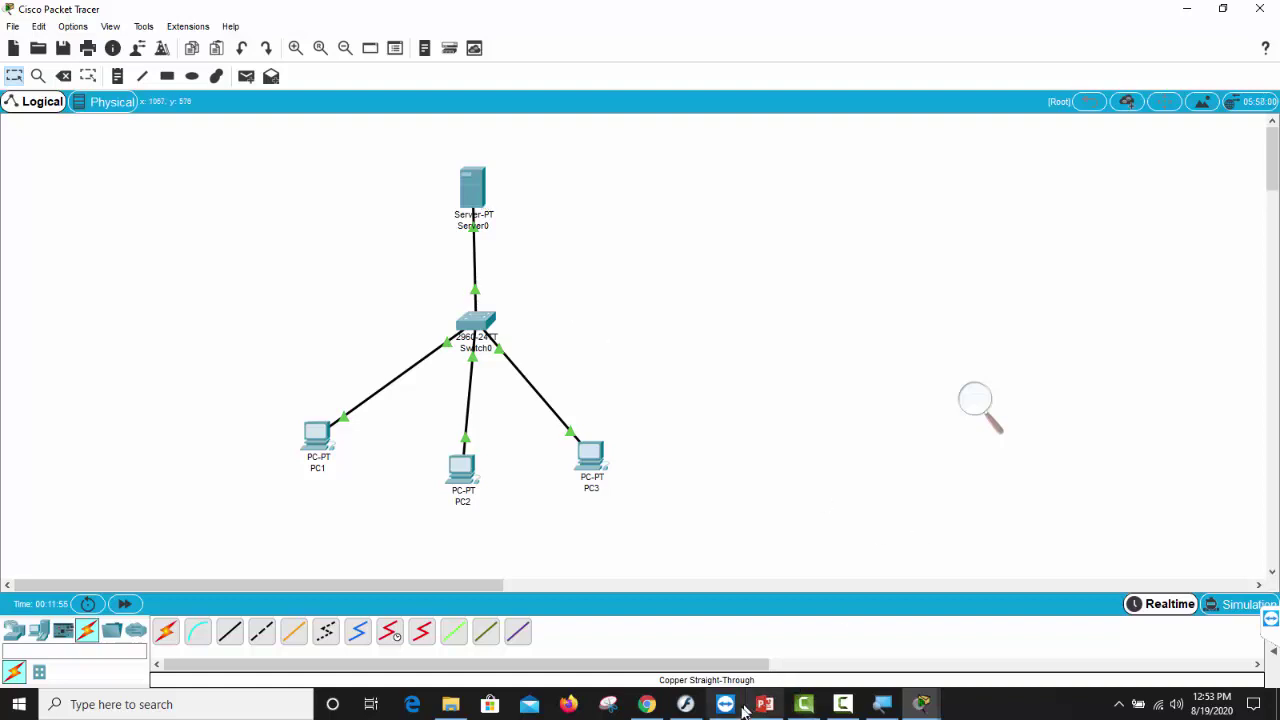
{"action": "left_click", "coordinate": [686, 704]}
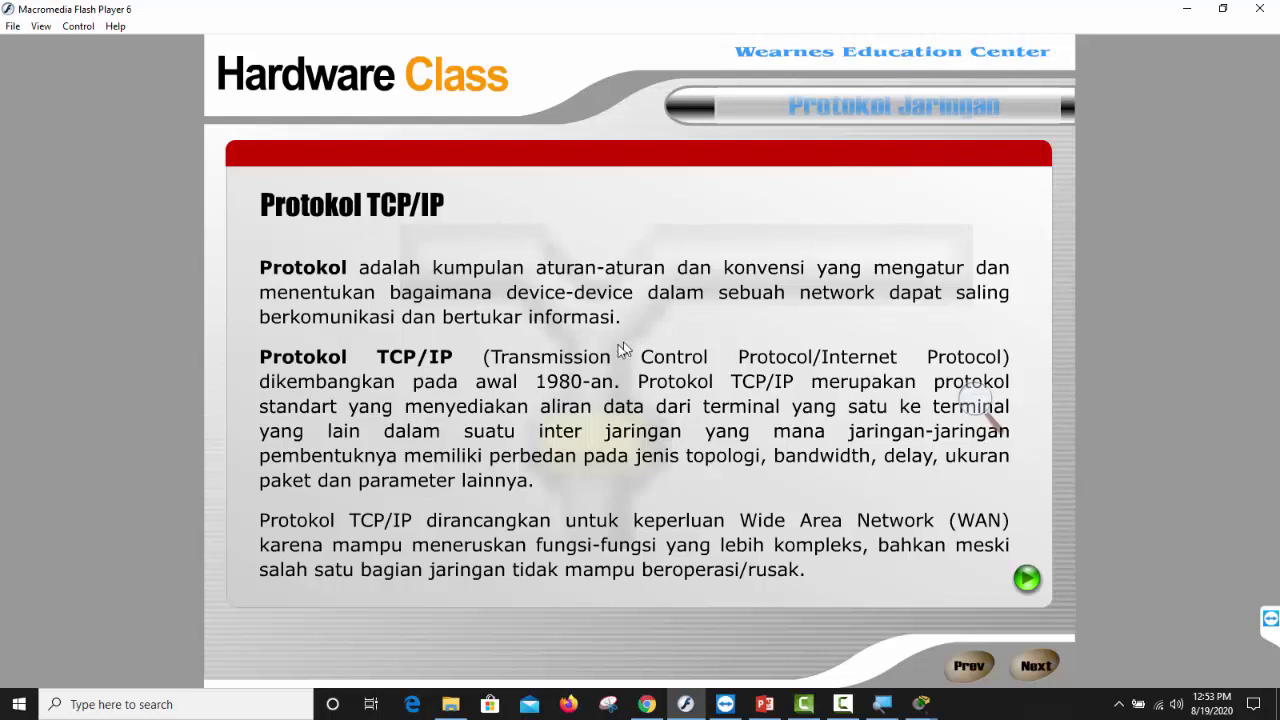
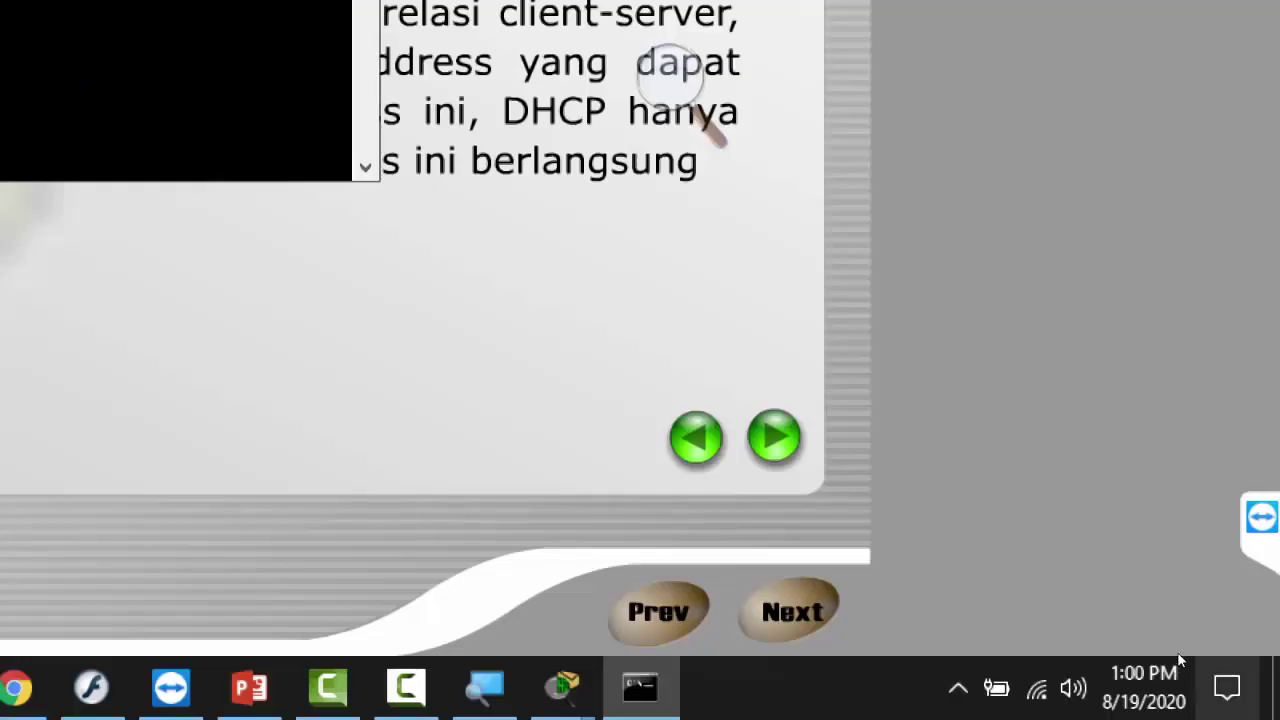
Run ipconfig in the Windows Command Prompt to examine the computer's IP settings, and close the prompt
{"action": "left_click", "coordinate": [1038, 690]}
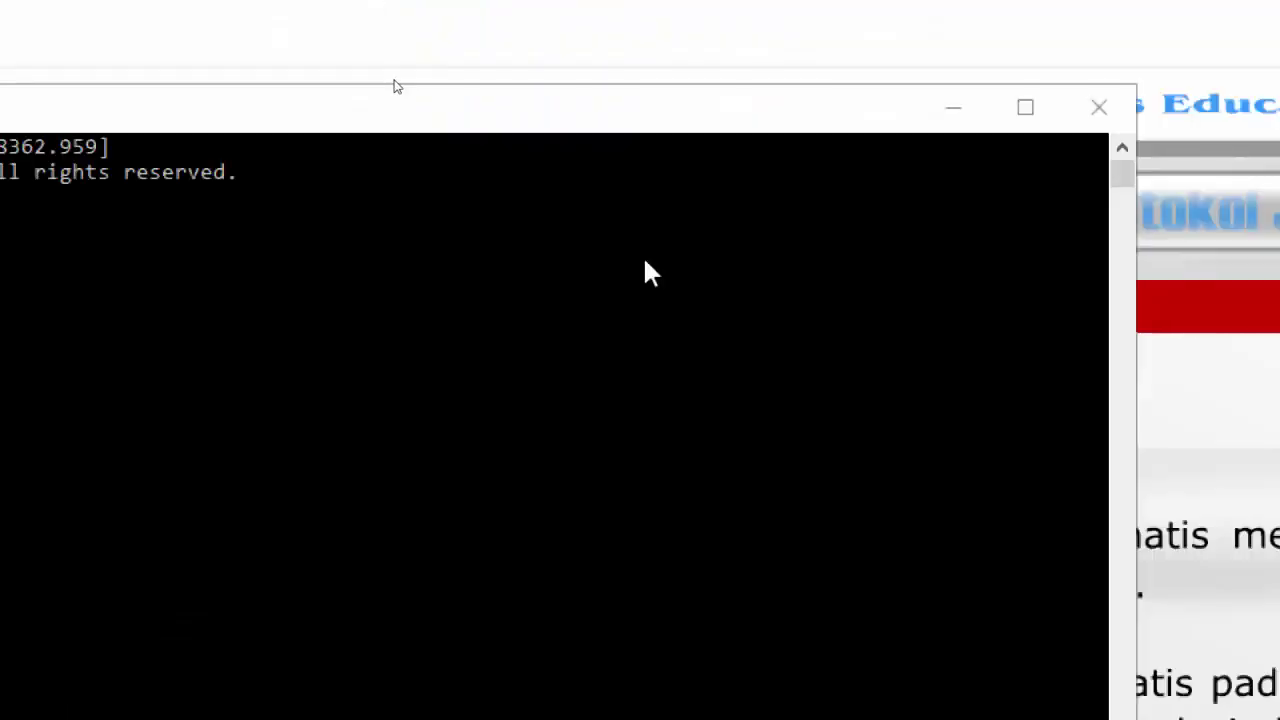
{"action": "left_click", "coordinate": [228, 115]}
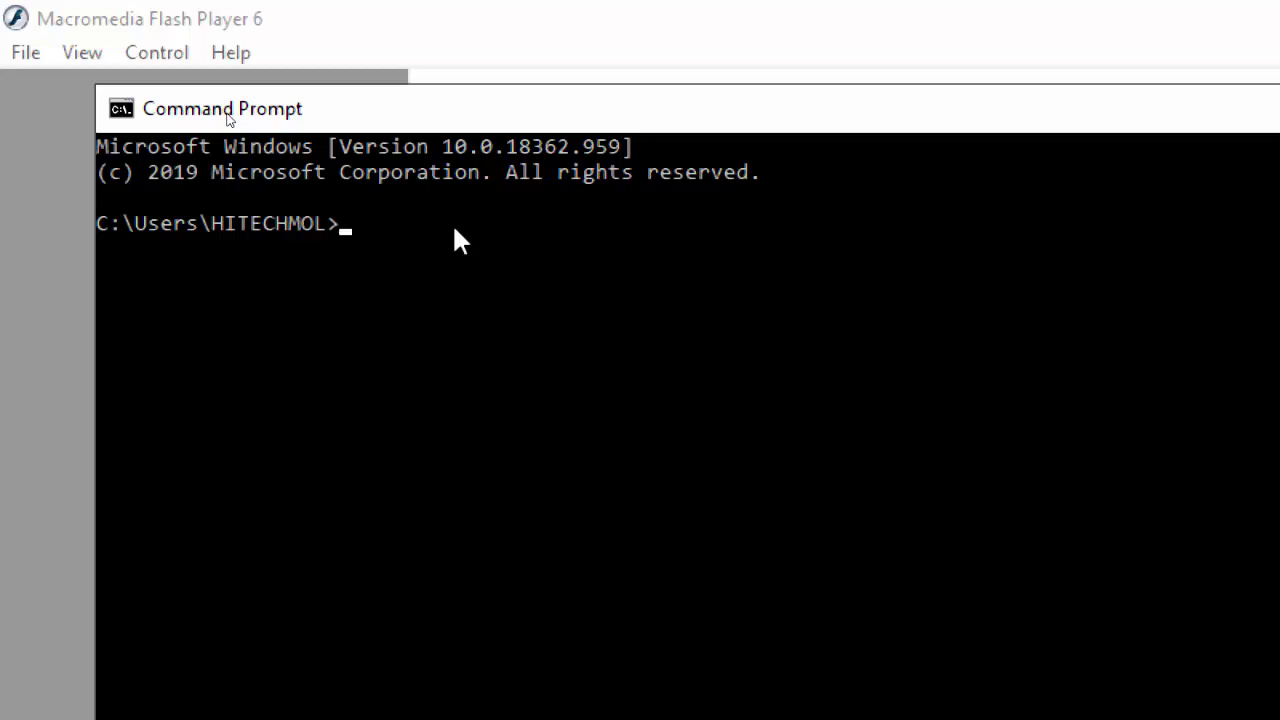
{"action": "type", "text": "ipconfig"}
{"action": "key", "text": "Return"}
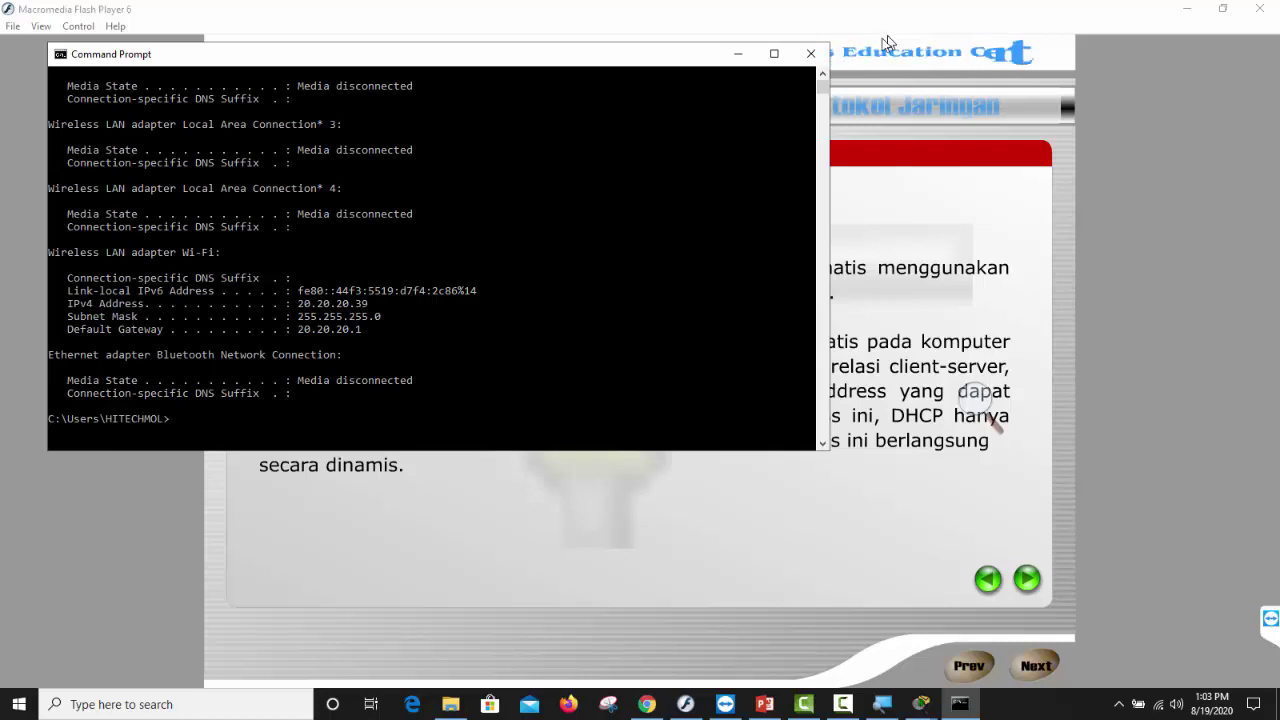
{"action": "left_click", "coordinate": [810, 55]}
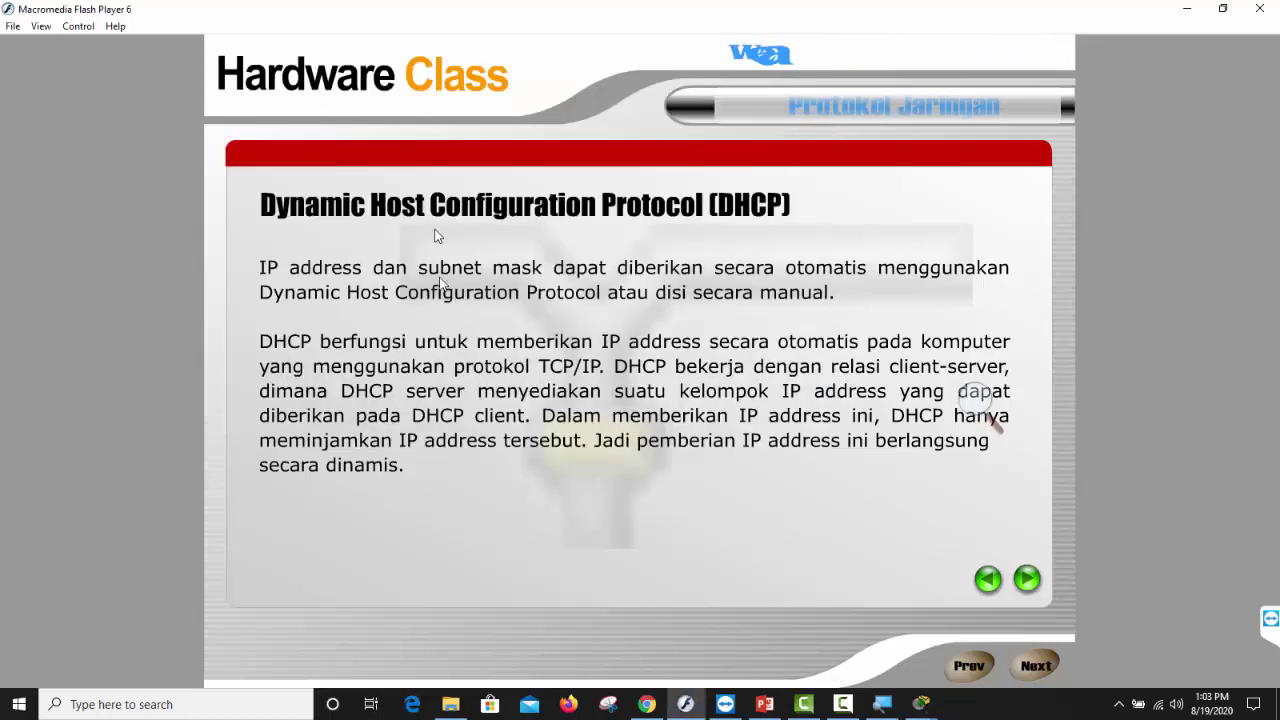
Switch back to Cisco Packet Tracer and close Server0's device window that is still open
{"action": "mouse_move", "coordinate": [921, 704]}
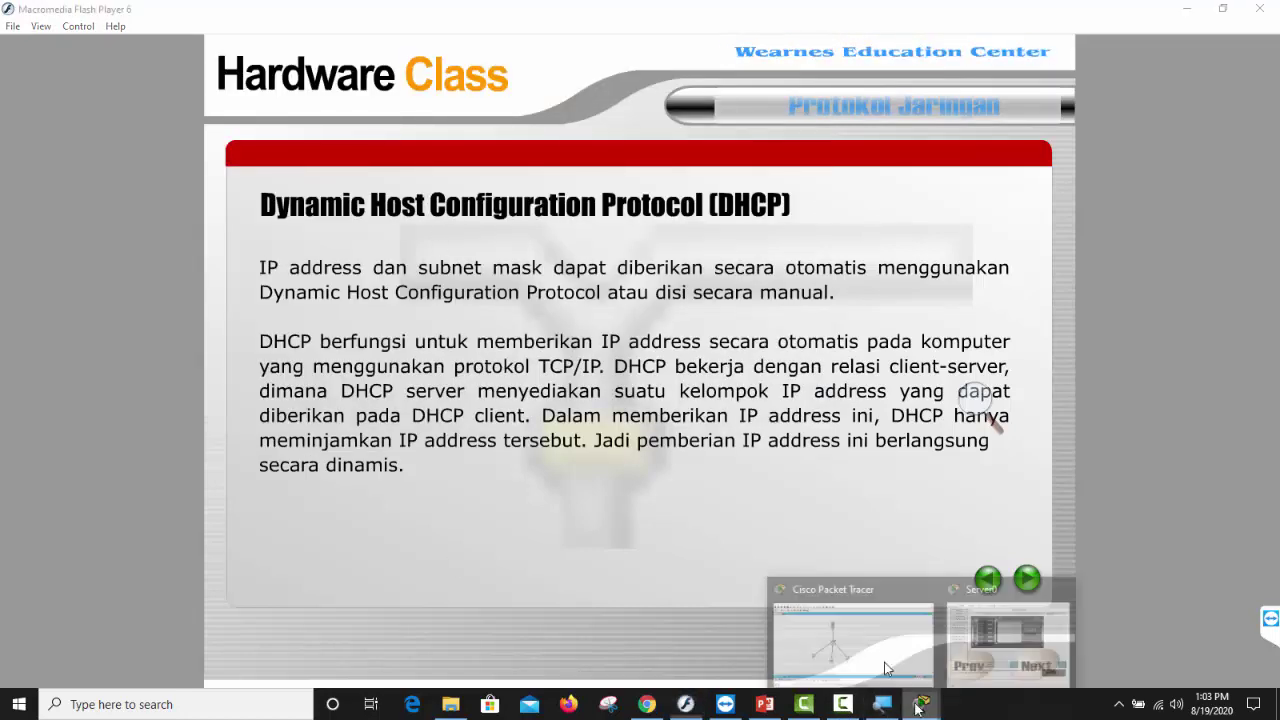
{"action": "left_click", "coordinate": [880, 618]}
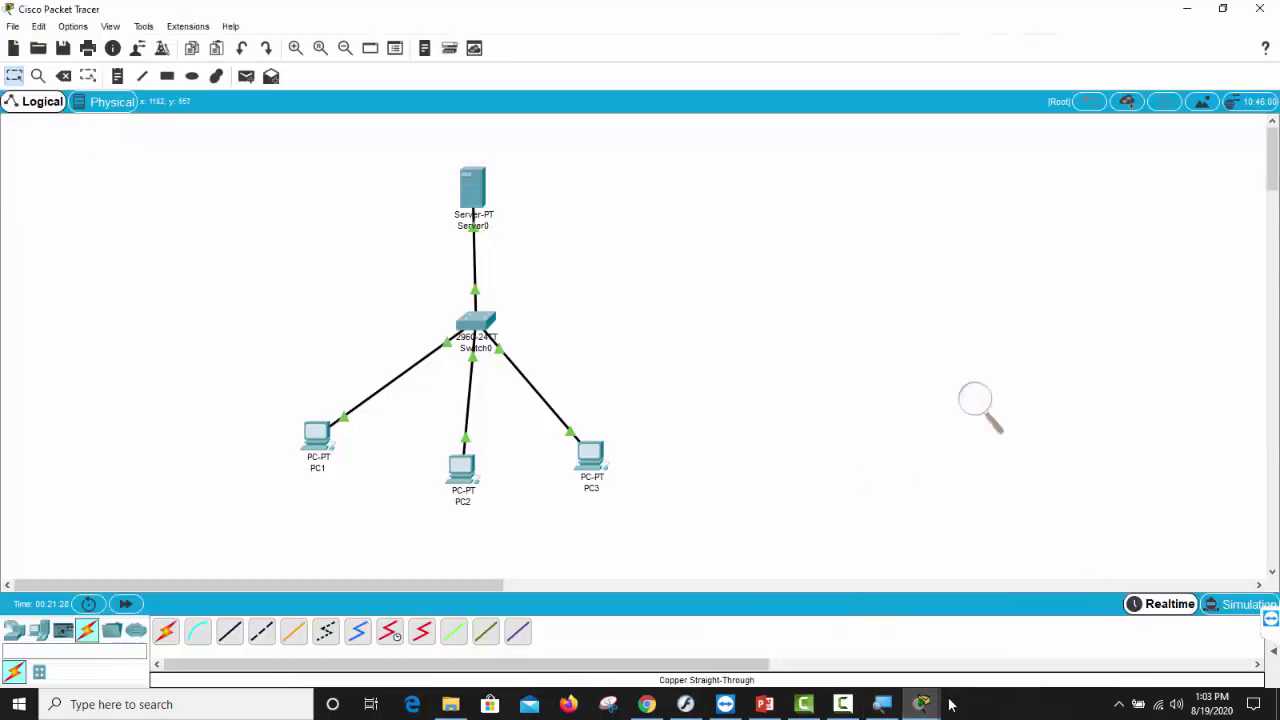
{"action": "mouse_move", "coordinate": [928, 705]}
{"action": "left_click", "coordinate": [1017, 620]}
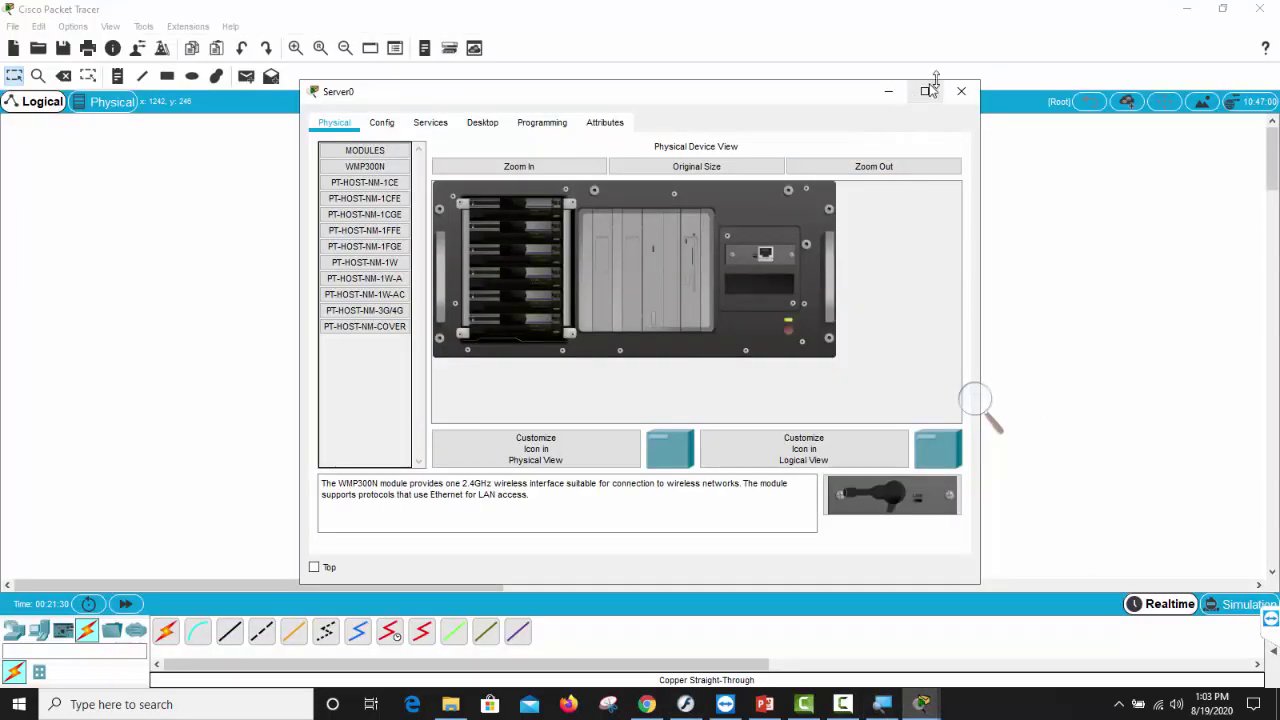
{"action": "left_click", "coordinate": [972, 92]}
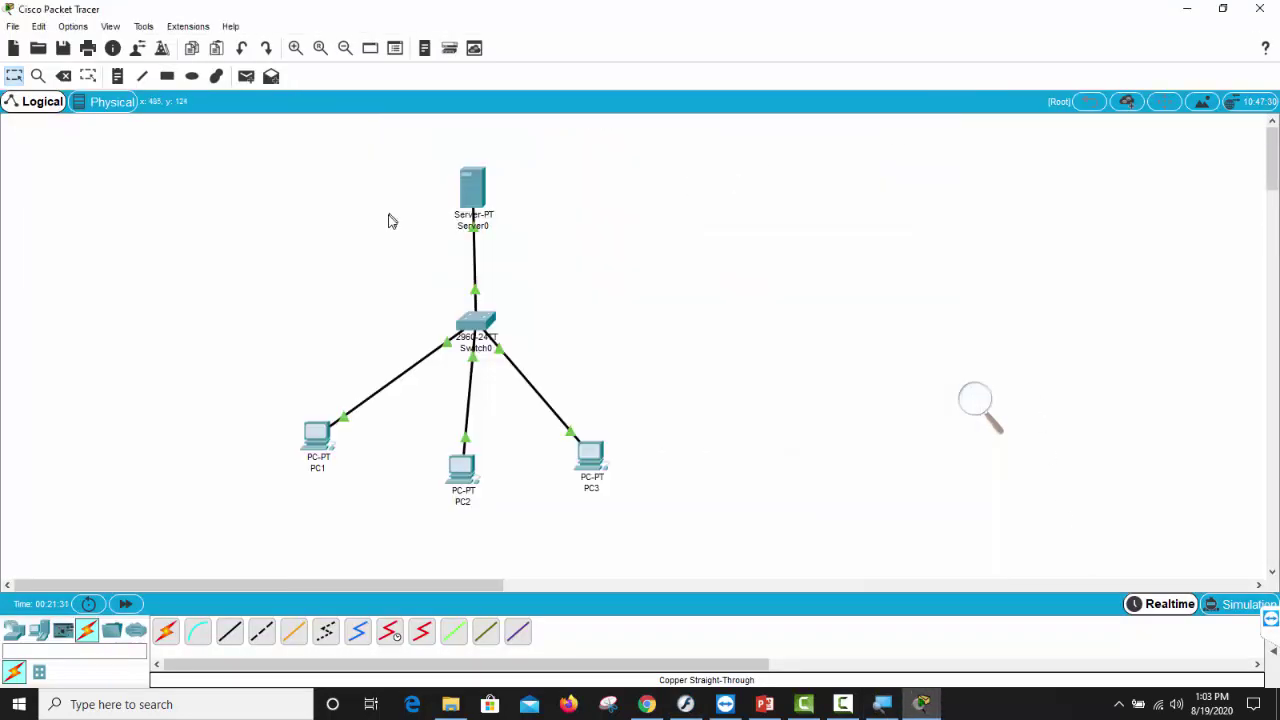
Reopen Server0, maximize its device window, and open its IP Configuration application
{"action": "left_click", "coordinate": [472, 196]}
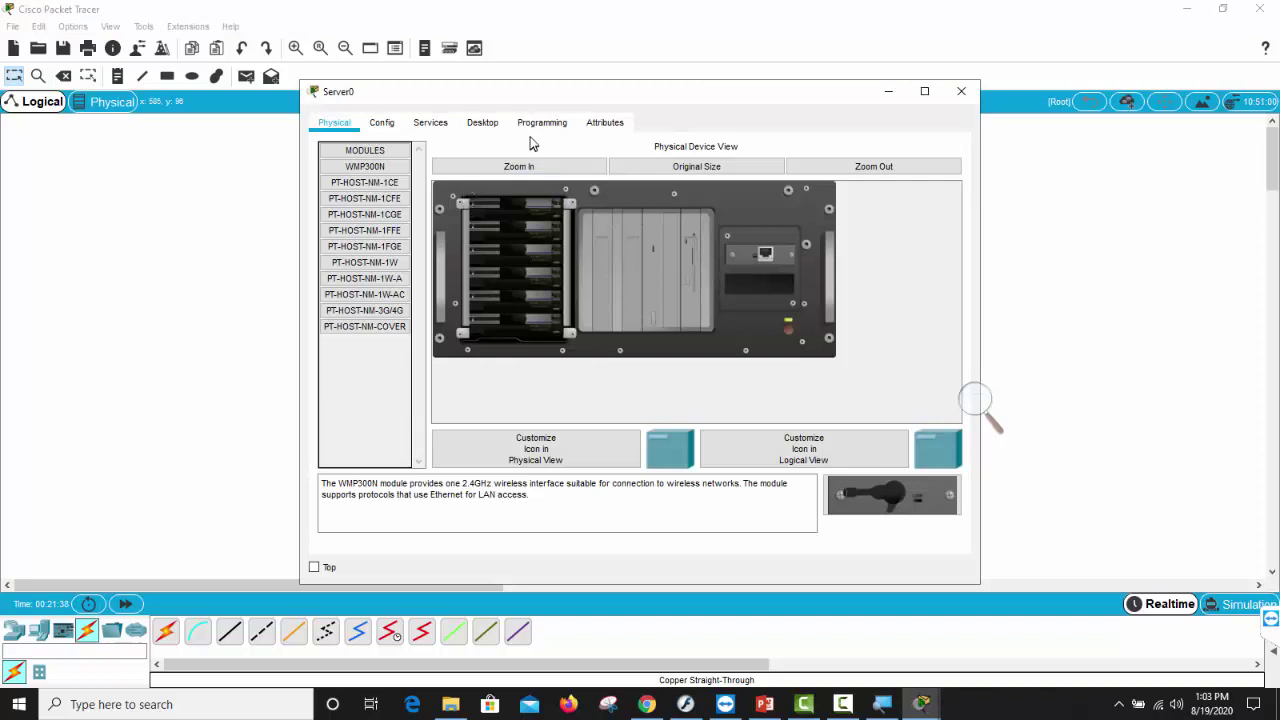
{"action": "left_click", "coordinate": [489, 129]}
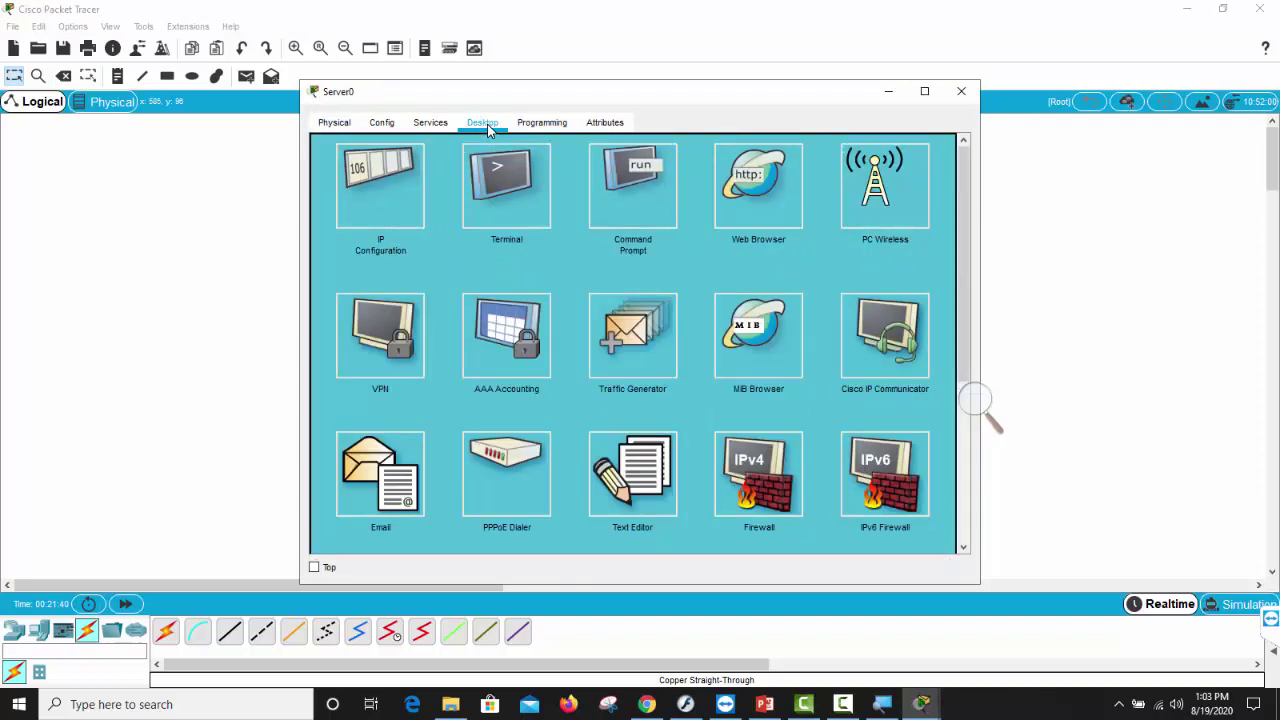
{"action": "left_click", "coordinate": [922, 94]}
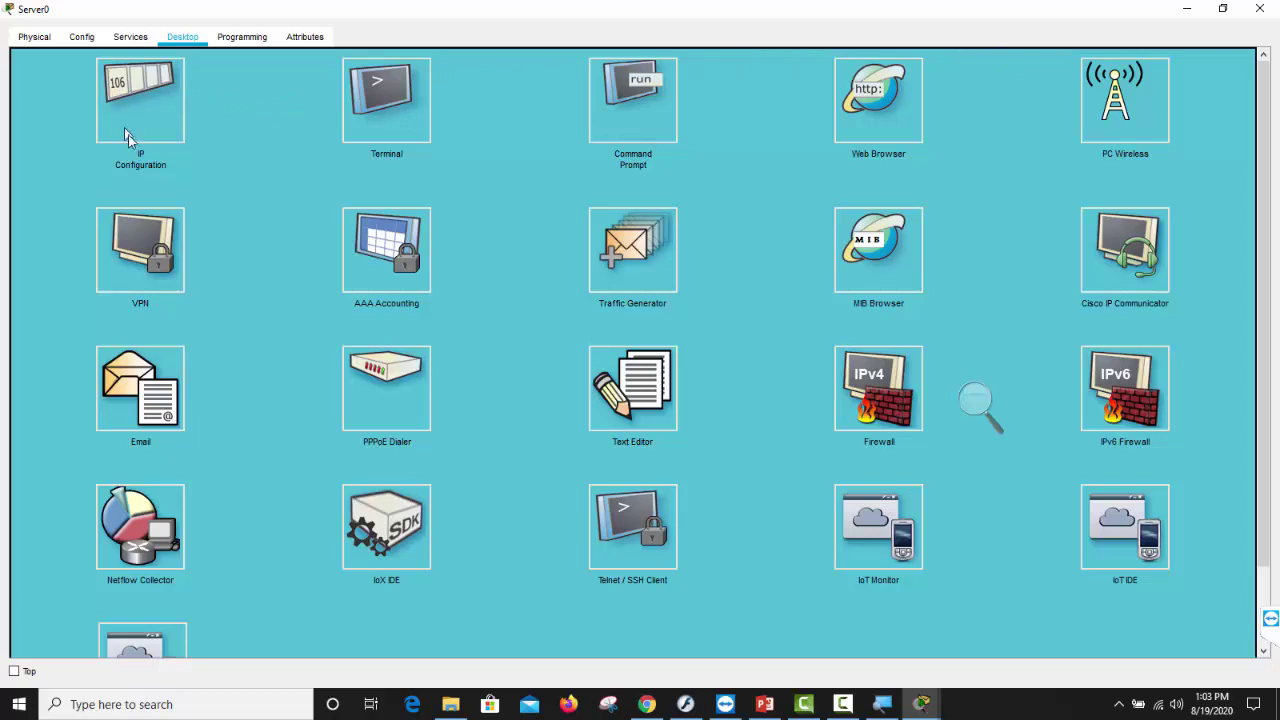
{"action": "left_click", "coordinate": [126, 93]}
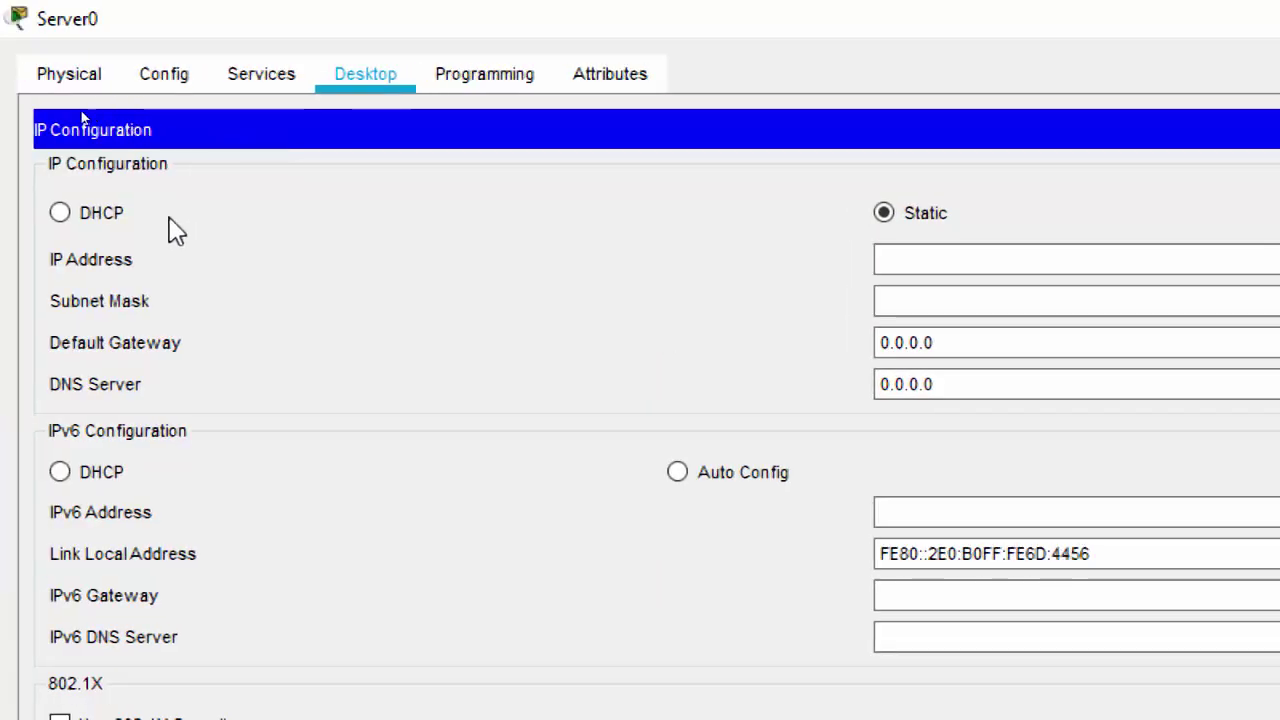
Assign Server0 the static IPv4 address 20.20.20.2 with the default subnet mask 255.0.0.0
{"action": "left_click", "coordinate": [1256, 260]}
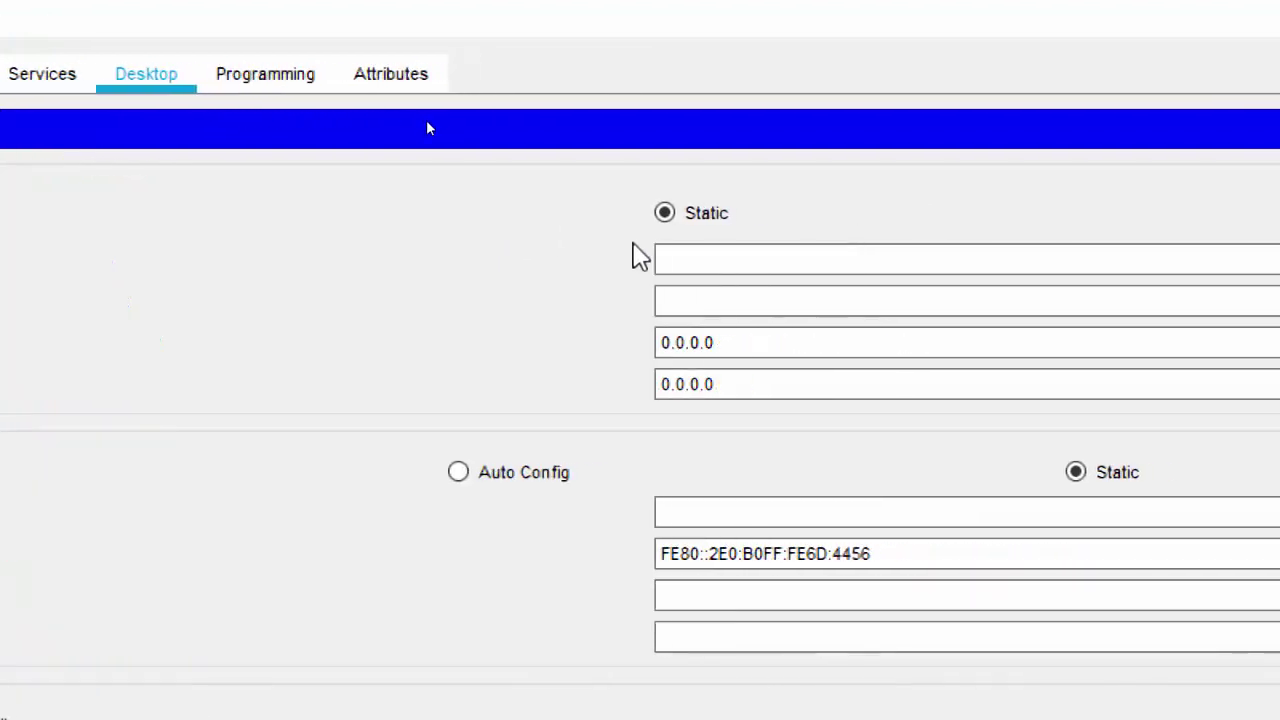
{"action": "left_click", "coordinate": [667, 263]}
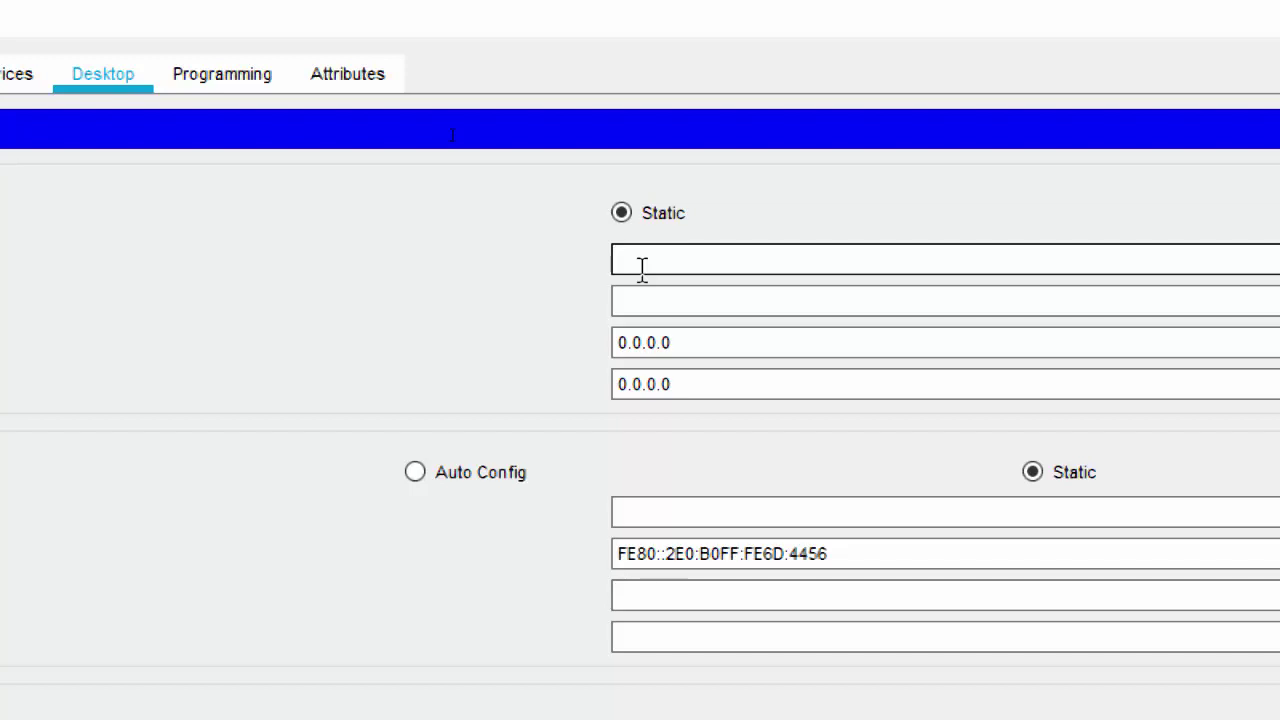
{"action": "type", "text": "20.20.20.2"}
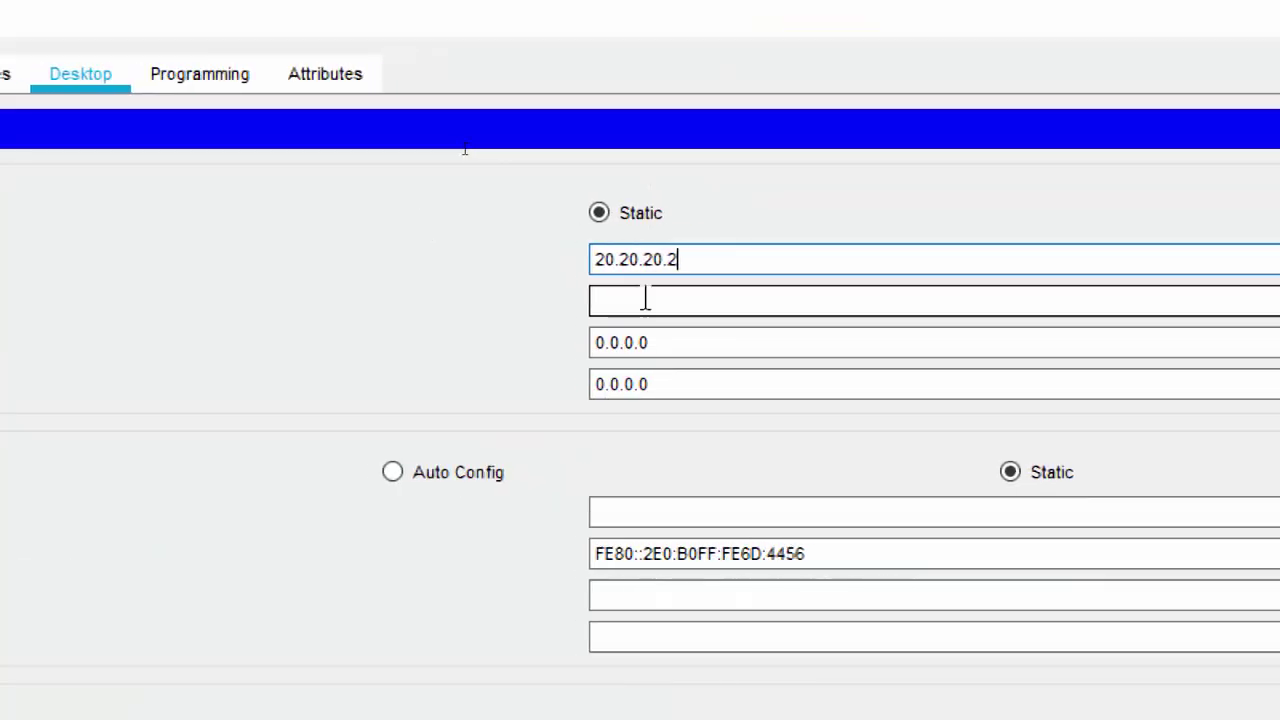
{"action": "left_click", "coordinate": [645, 297]}
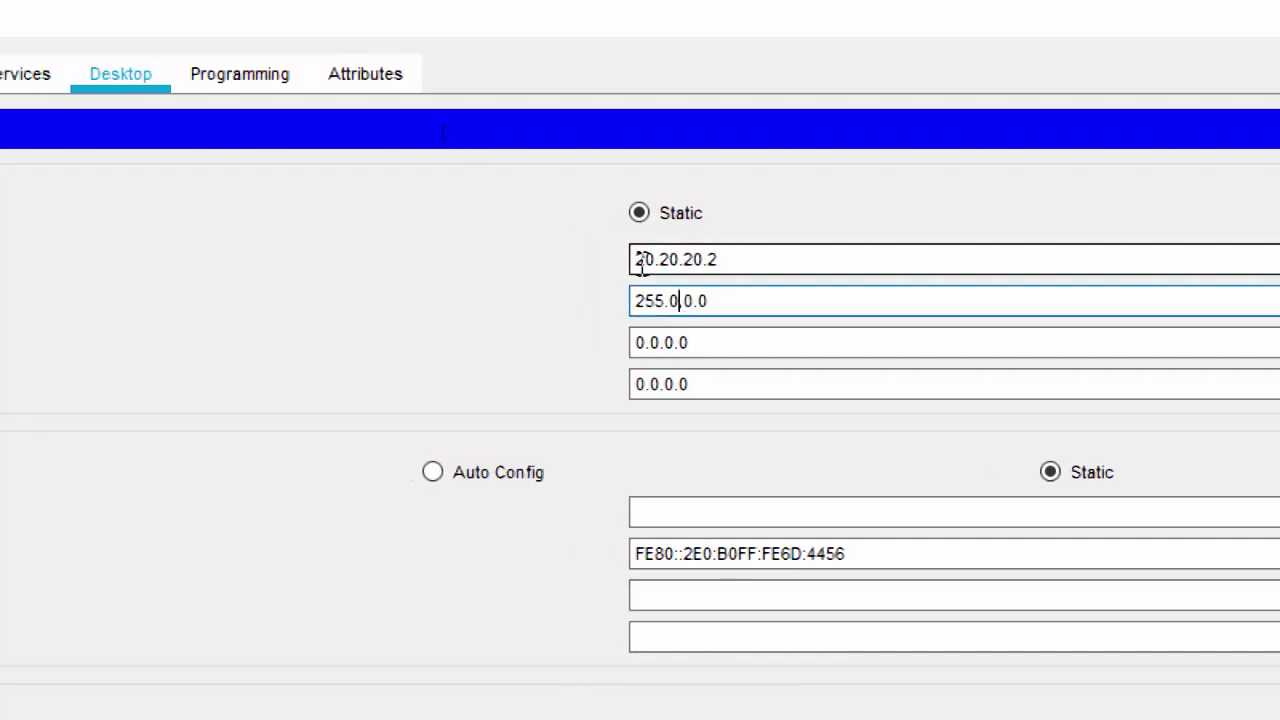
{"action": "left_click", "coordinate": [589, 260]}
{"action": "left_click", "coordinate": [645, 294]}
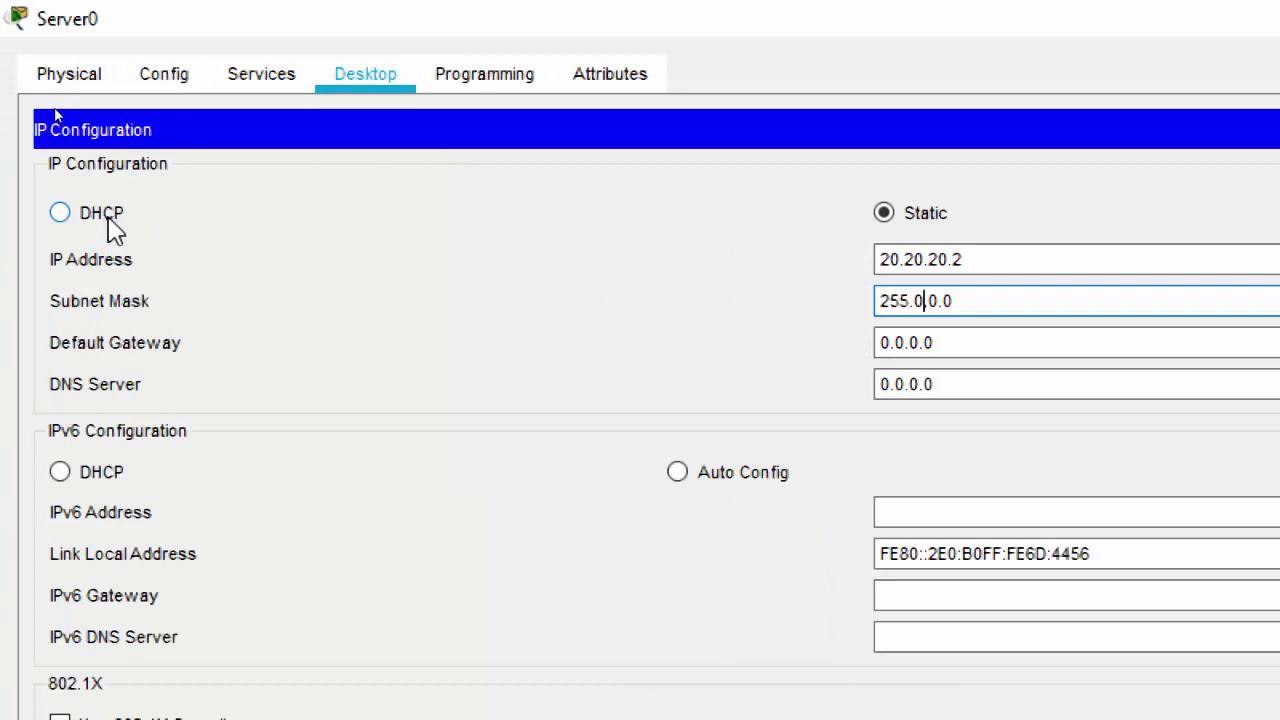
Clear Server0's addressing by switching to DHCP and back to static, and assign 150.10.10.2 with the default mask 255.255.0.0
{"action": "left_click", "coordinate": [100, 214]}
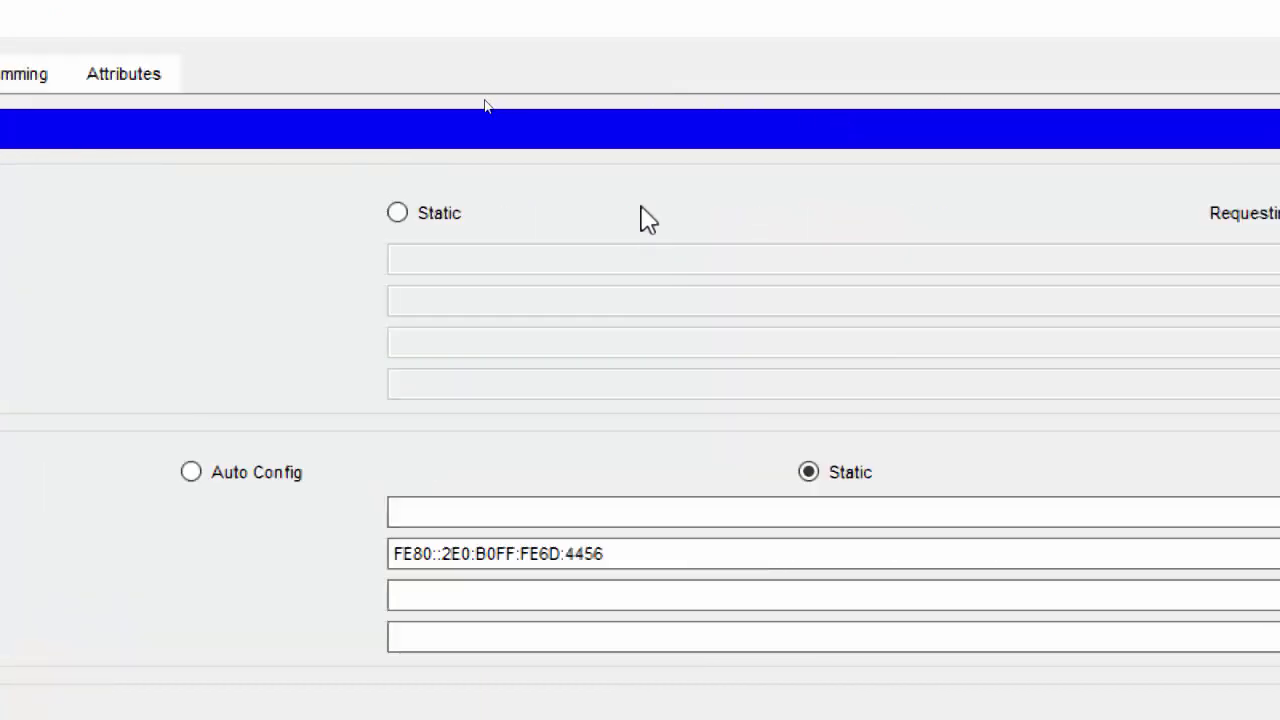
{"action": "left_click", "coordinate": [399, 213]}
{"action": "left_click", "coordinate": [399, 260]}
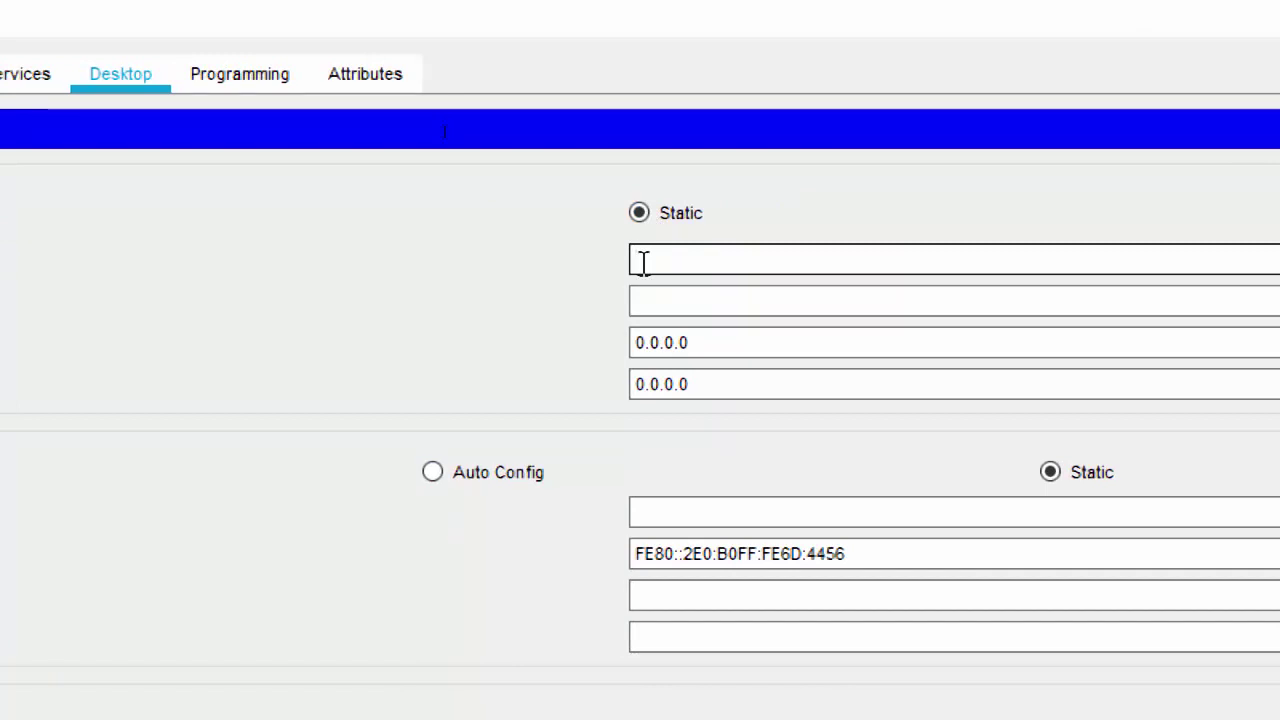
{"action": "type", "text": "150"}
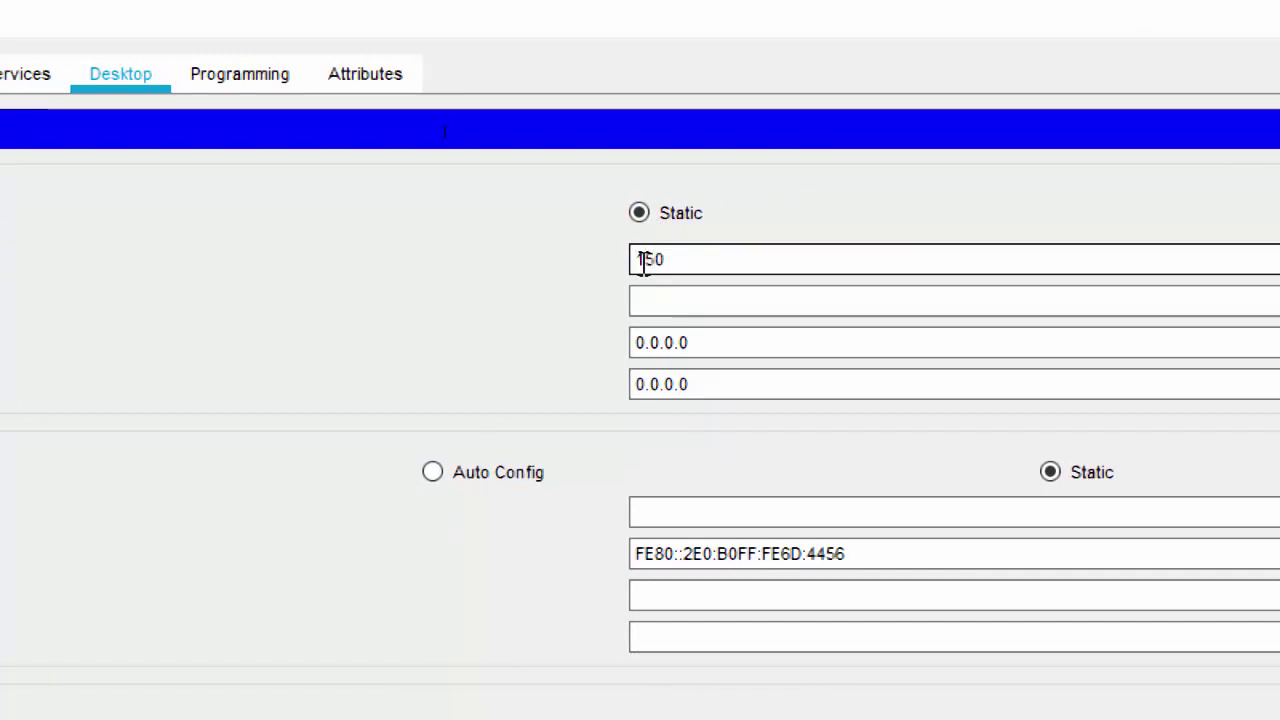
{"action": "type", "text": ".10.10."}
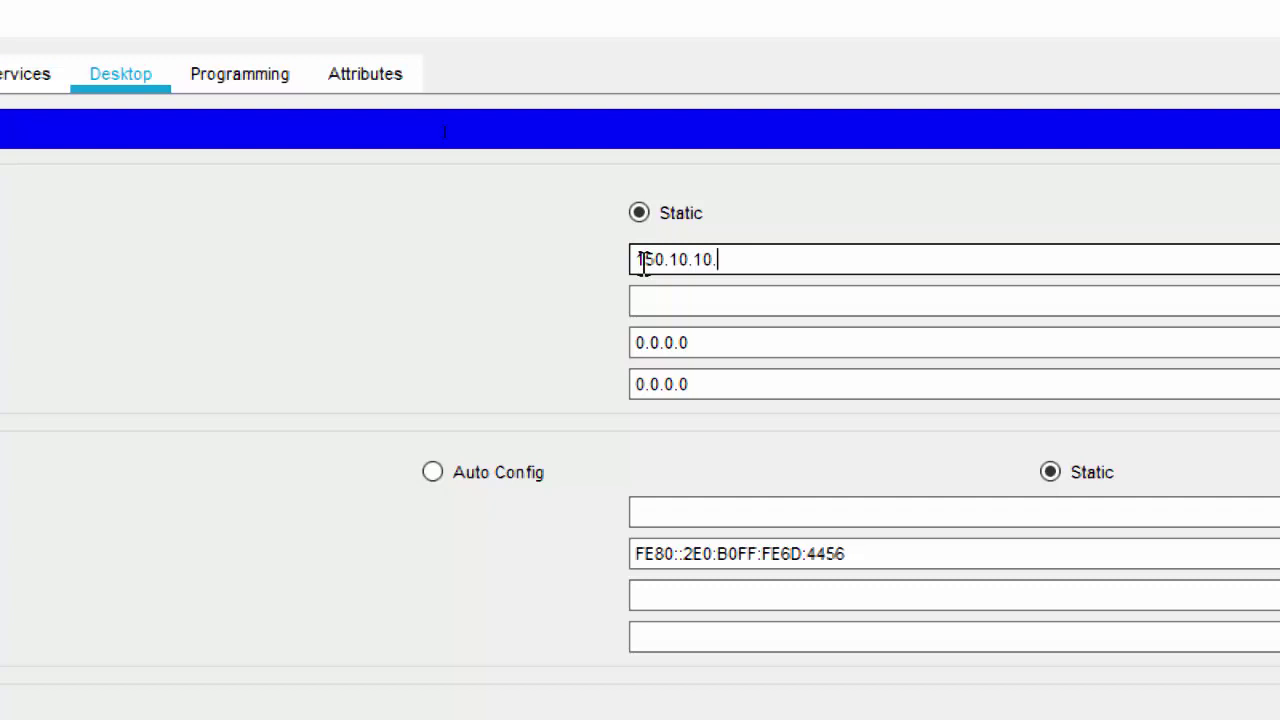
{"action": "type", "text": "2"}
{"action": "left_click", "coordinate": [643, 292]}
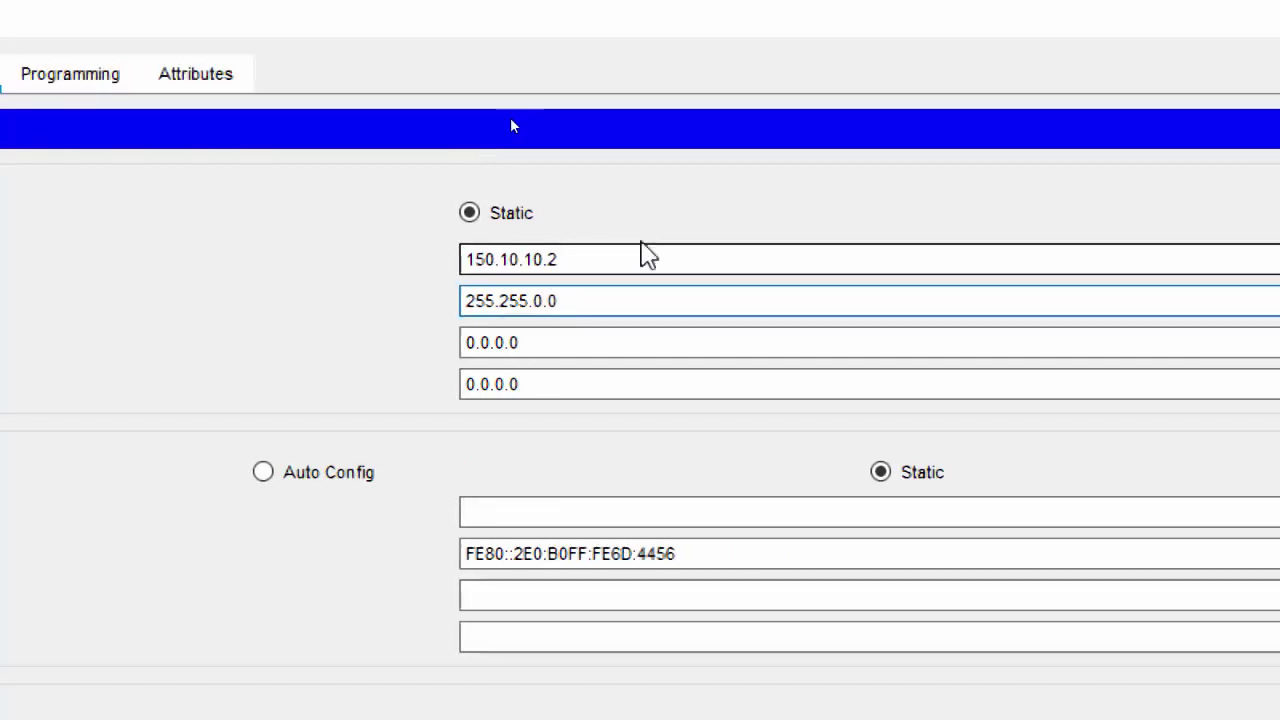
Reset Server0's addressing through DHCP and back to static, and assign 195.100.10.2 with the default mask 255.255.255.0
{"action": "left_click_drag", "start_coordinate": [662, 259], "coordinate": [484, 248]}
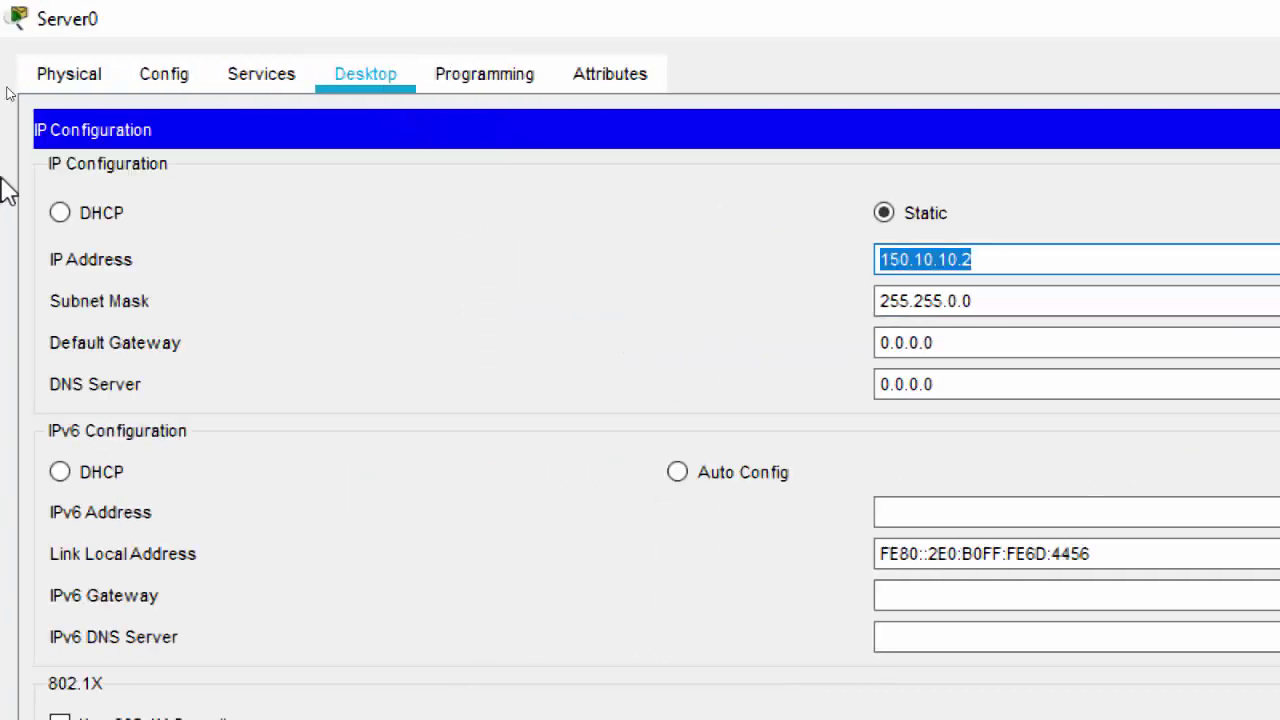
{"action": "left_click", "coordinate": [101, 213]}
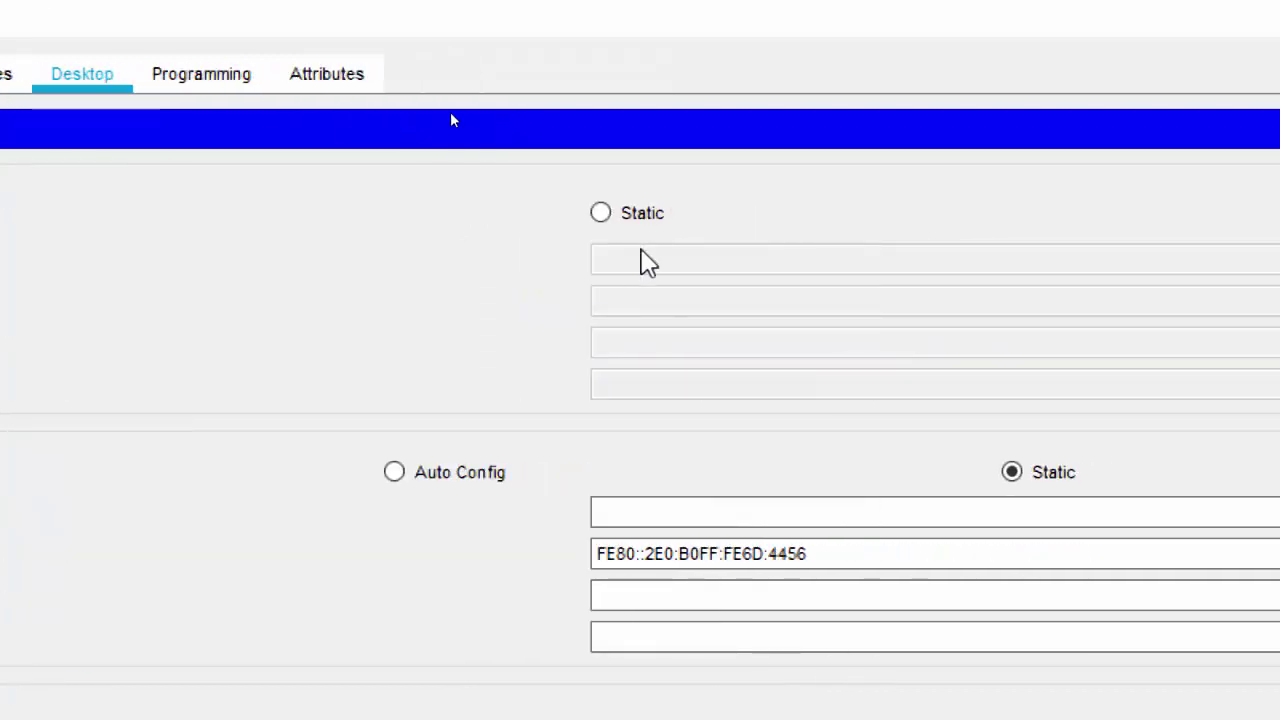
{"action": "left_click", "coordinate": [909, 214]}
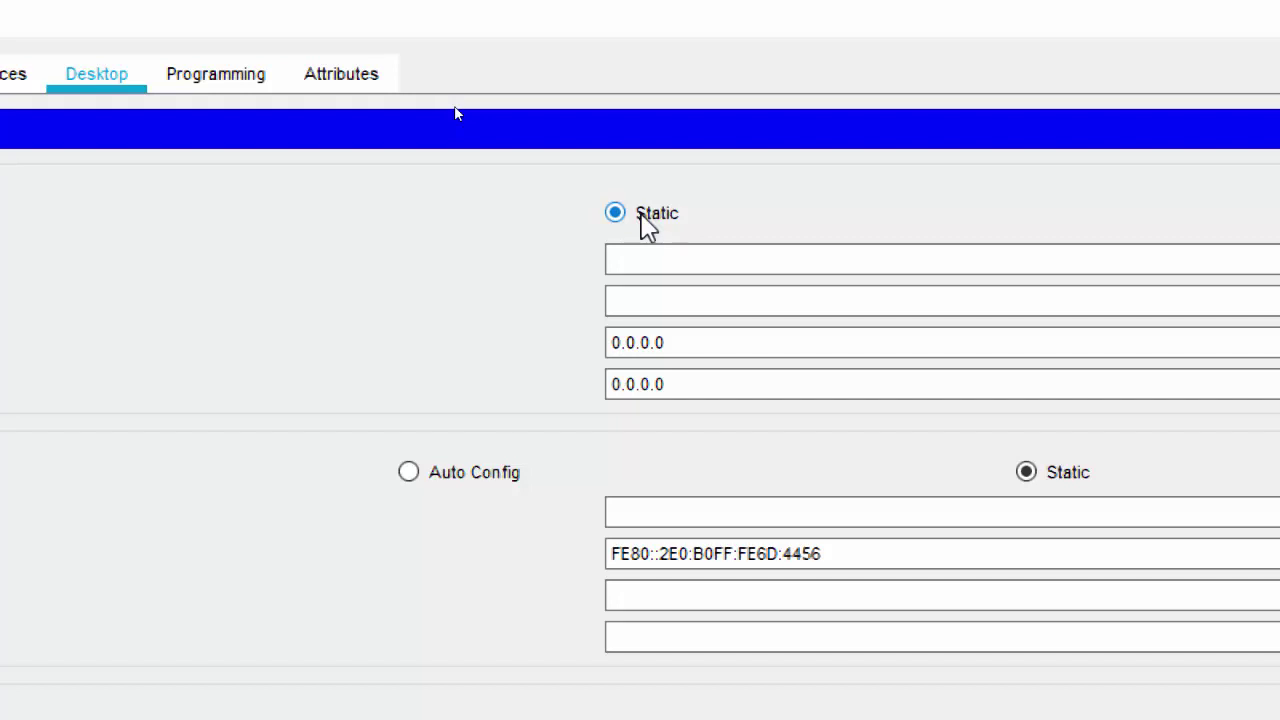
{"action": "left_click", "coordinate": [688, 260]}
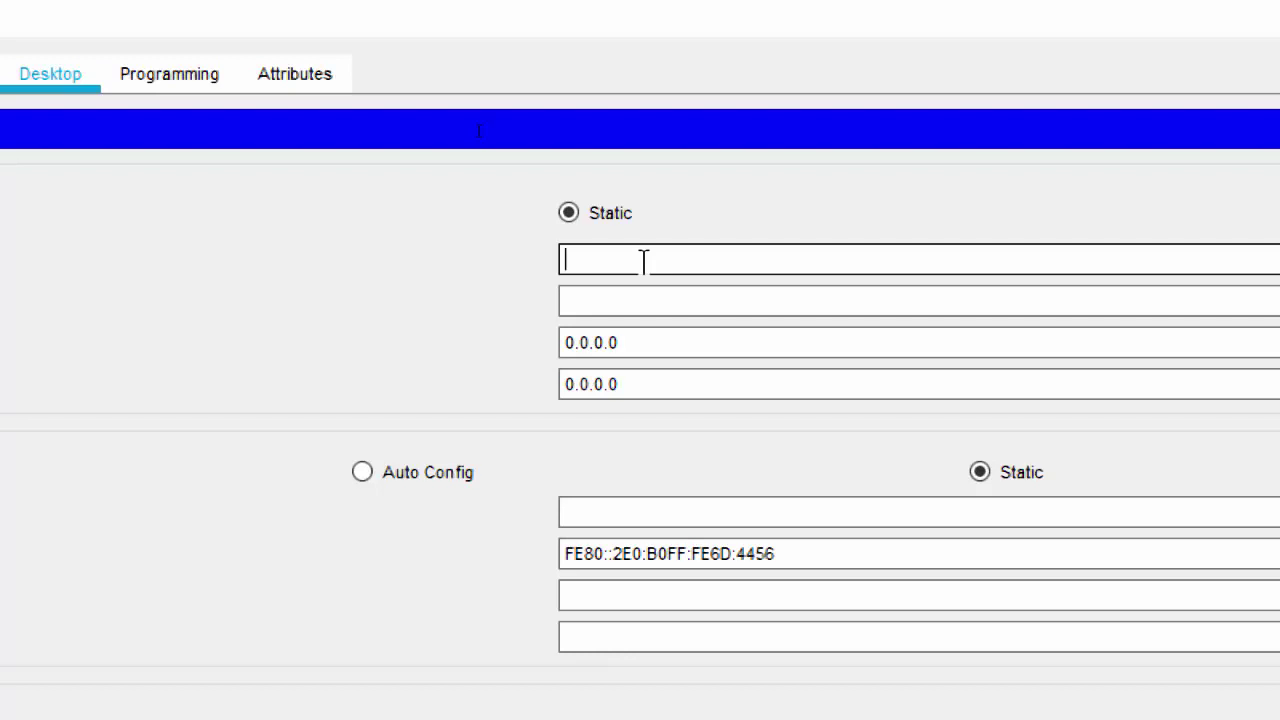
{"action": "type", "text": "1965"}
{"action": "key", "text": "BackSpace"}
{"action": "key", "text": "BackSpace"}
{"action": "type", "text": "5"}
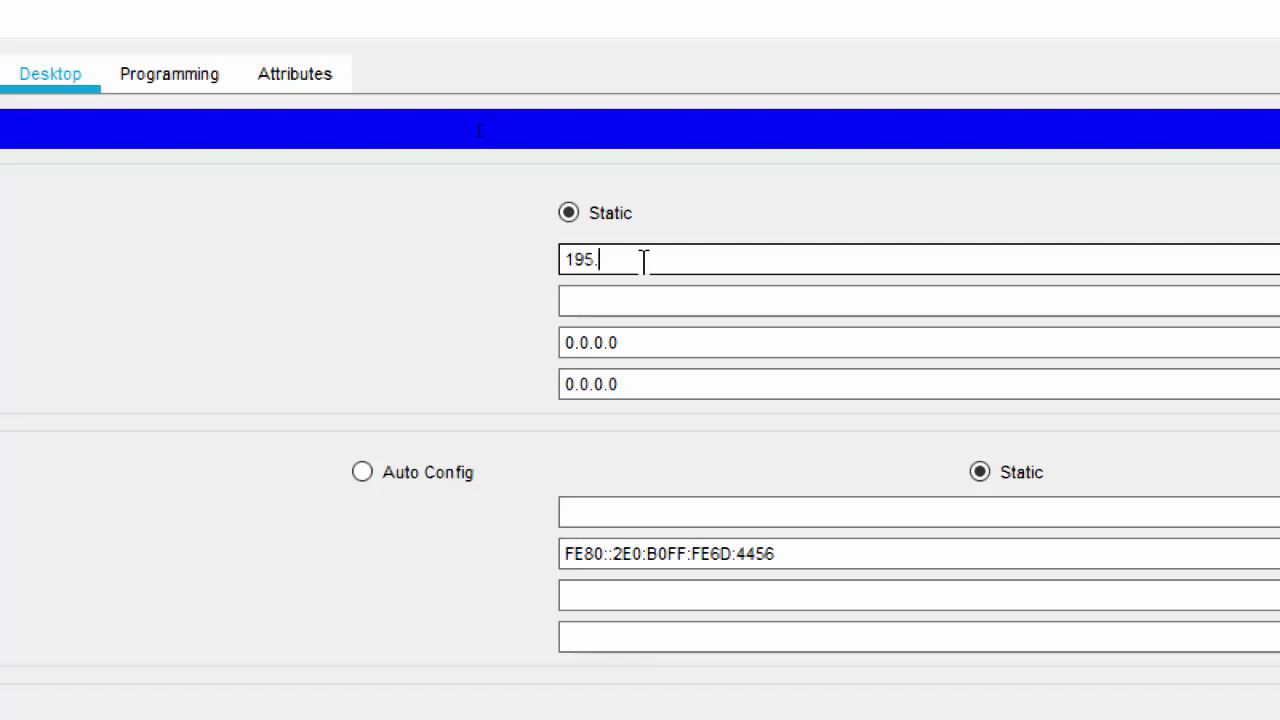
{"action": "type", "text": ".100."}
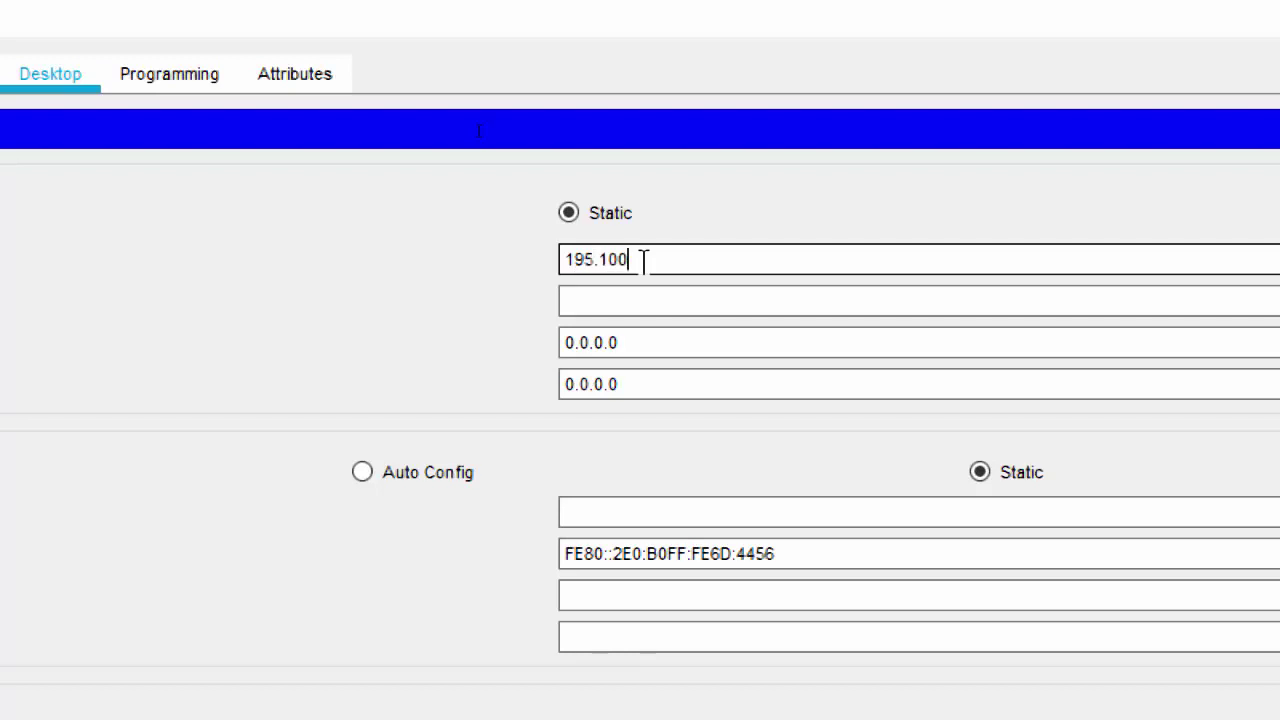
{"action": "type", "text": "10.2"}
{"action": "left_click", "coordinate": [622, 301]}
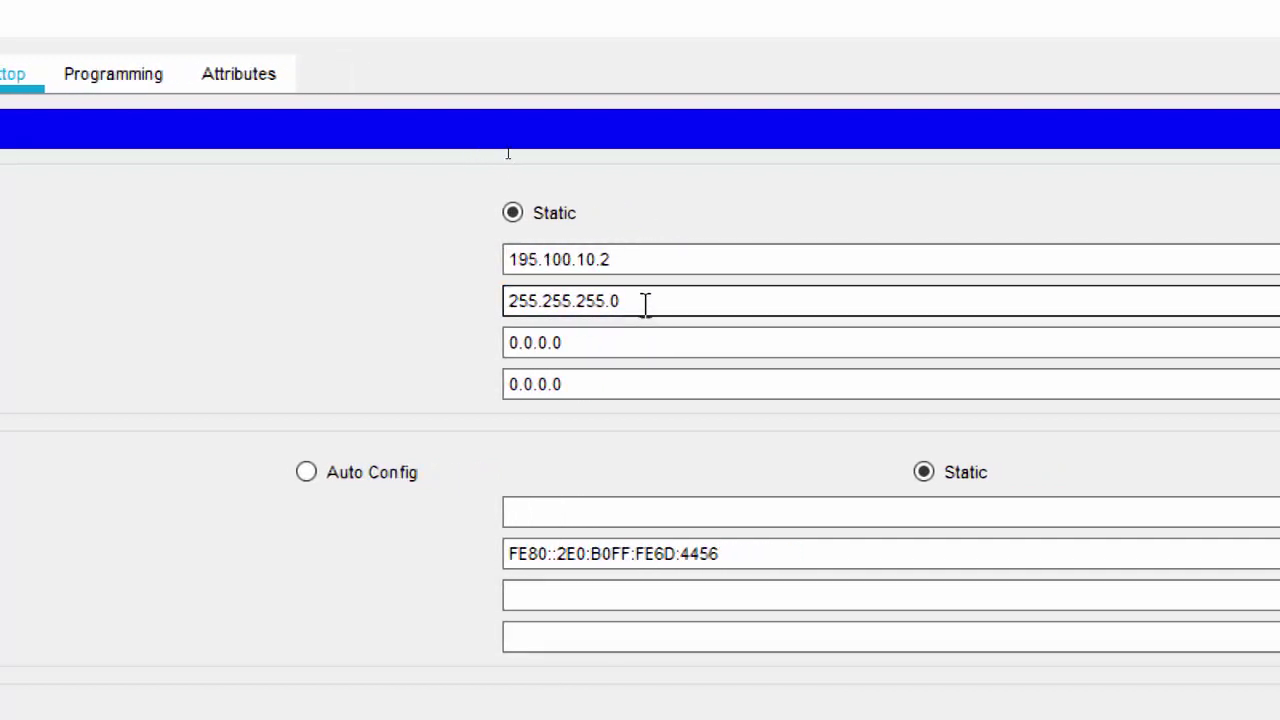
{"action": "left_click_drag", "start_coordinate": [645, 304], "coordinate": [390, 274]}
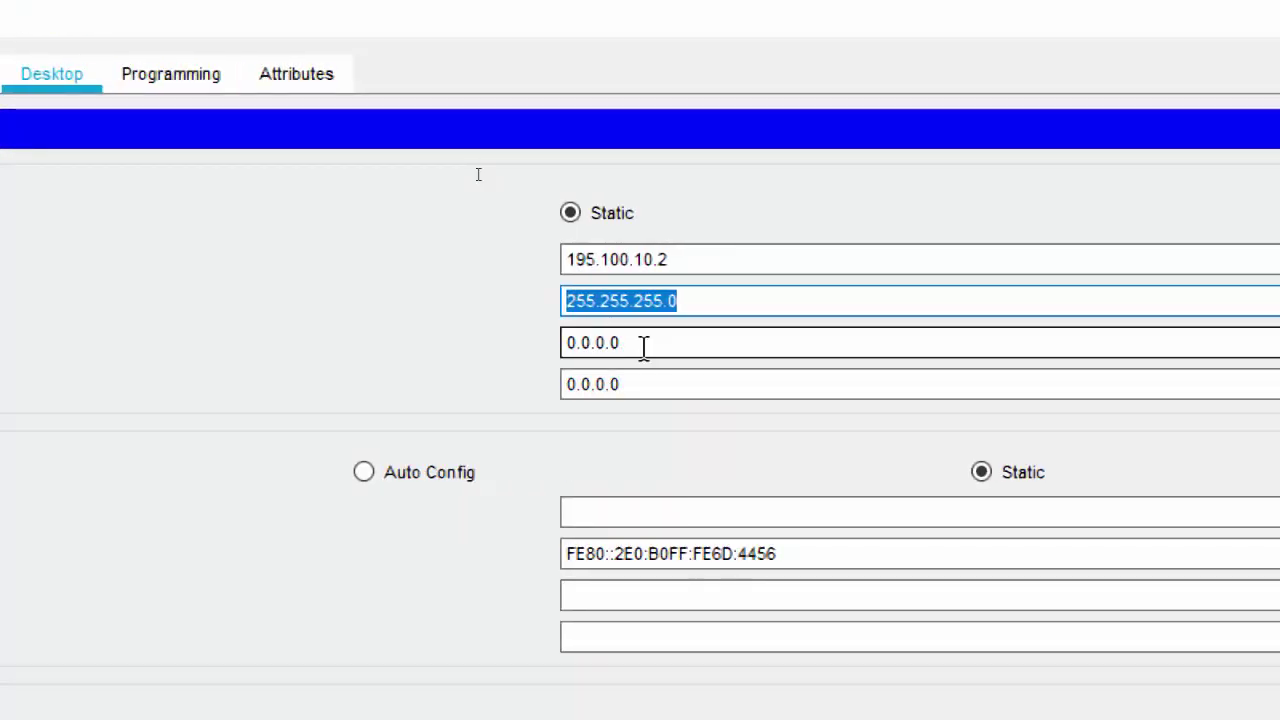
Copy the network part of Server0's IP address and use it to set the default gateway to 195.100.10.1
{"action": "left_click", "coordinate": [594, 262]}
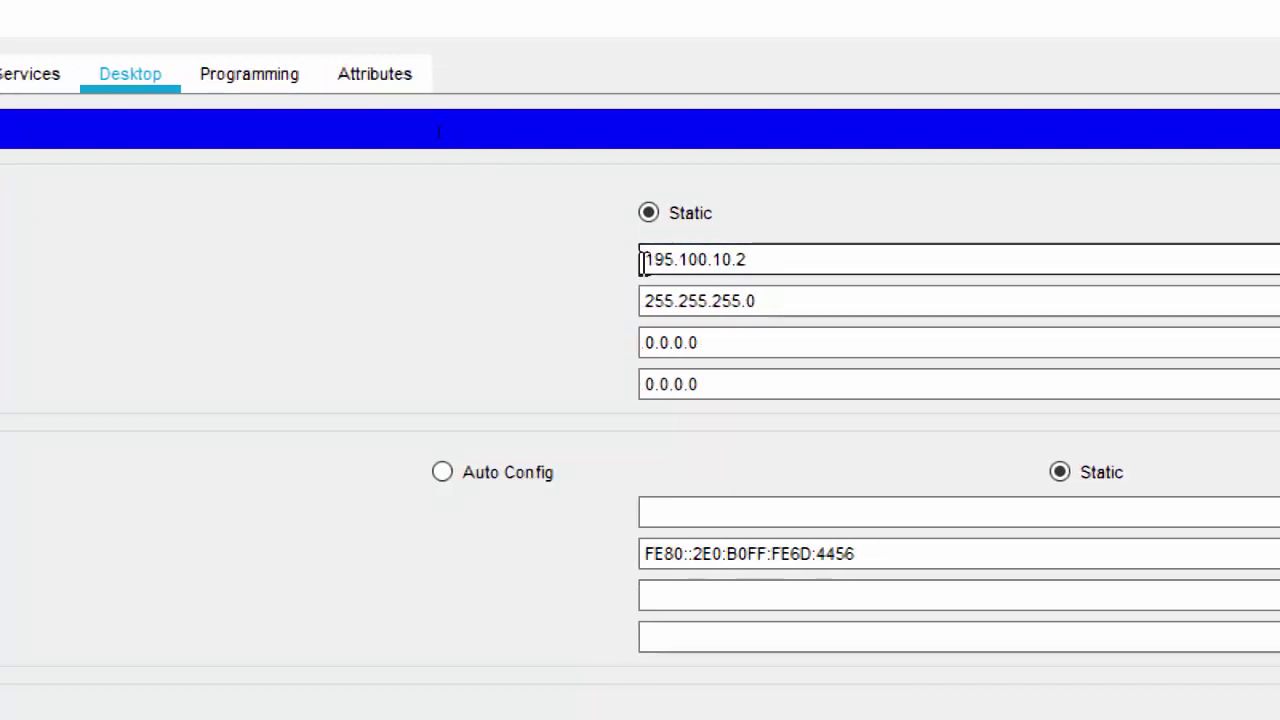
{"action": "left_click_drag", "start_coordinate": [643, 262], "coordinate": [699, 261]}
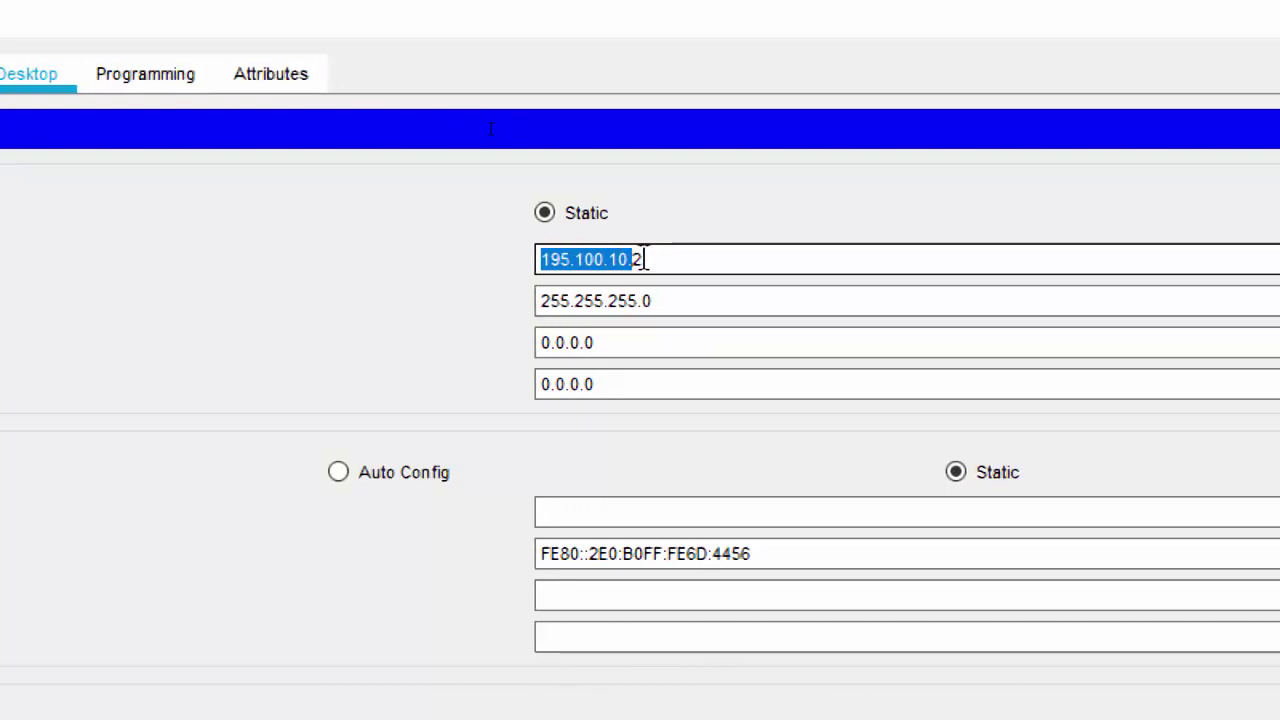
{"action": "right_click", "coordinate": [573, 259]}
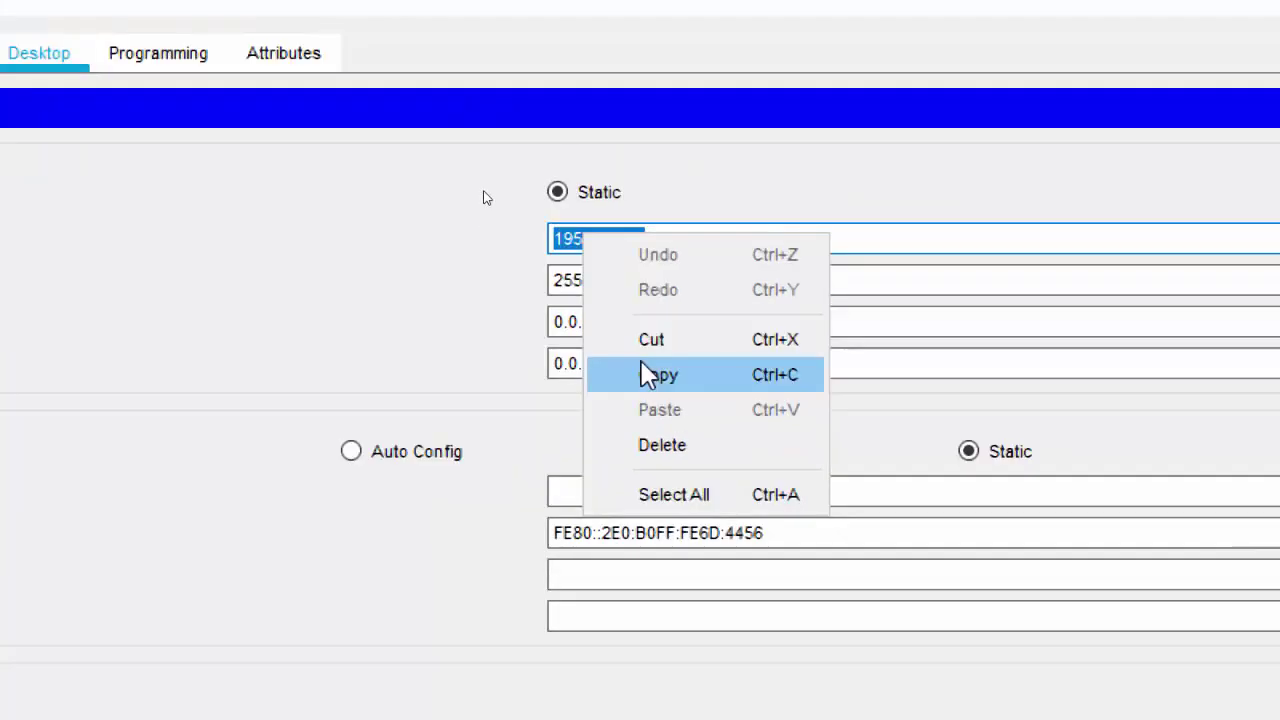
{"action": "left_click", "coordinate": [645, 364]}
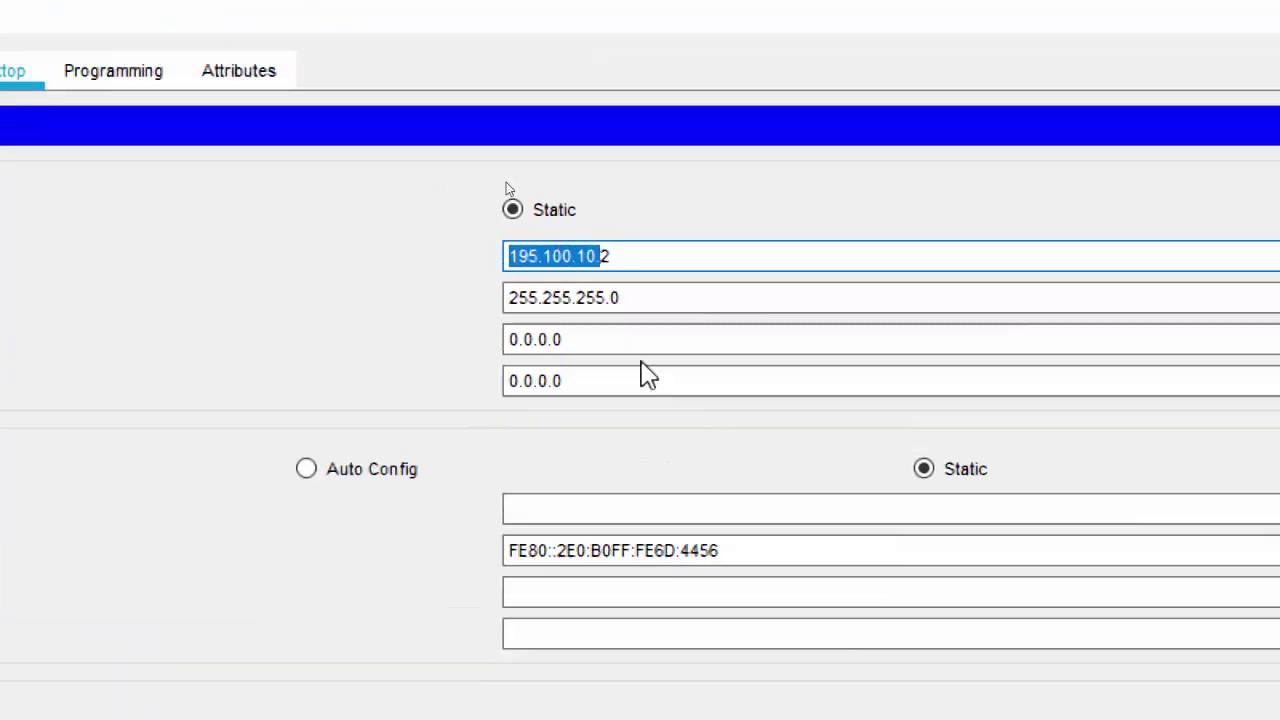
{"action": "left_click", "coordinate": [643, 341]}
{"action": "key", "text": "ctrl+a"}
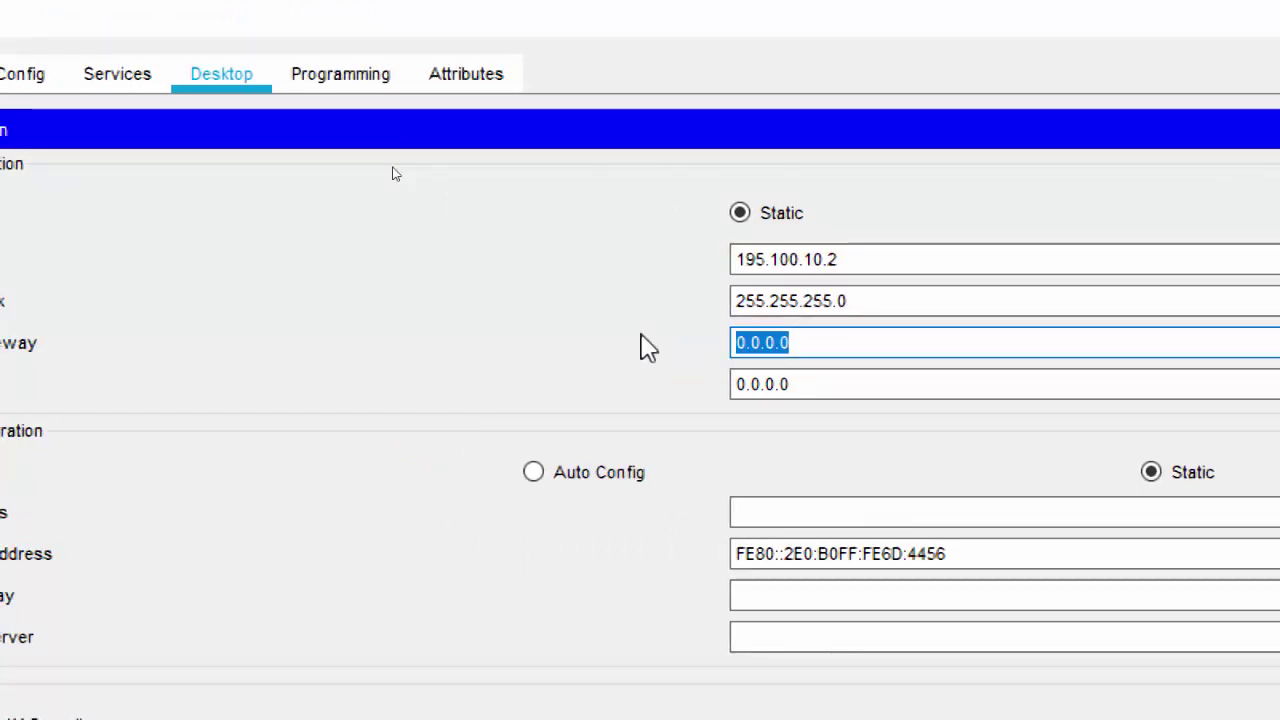
{"action": "type", "text": "195.100.10."}
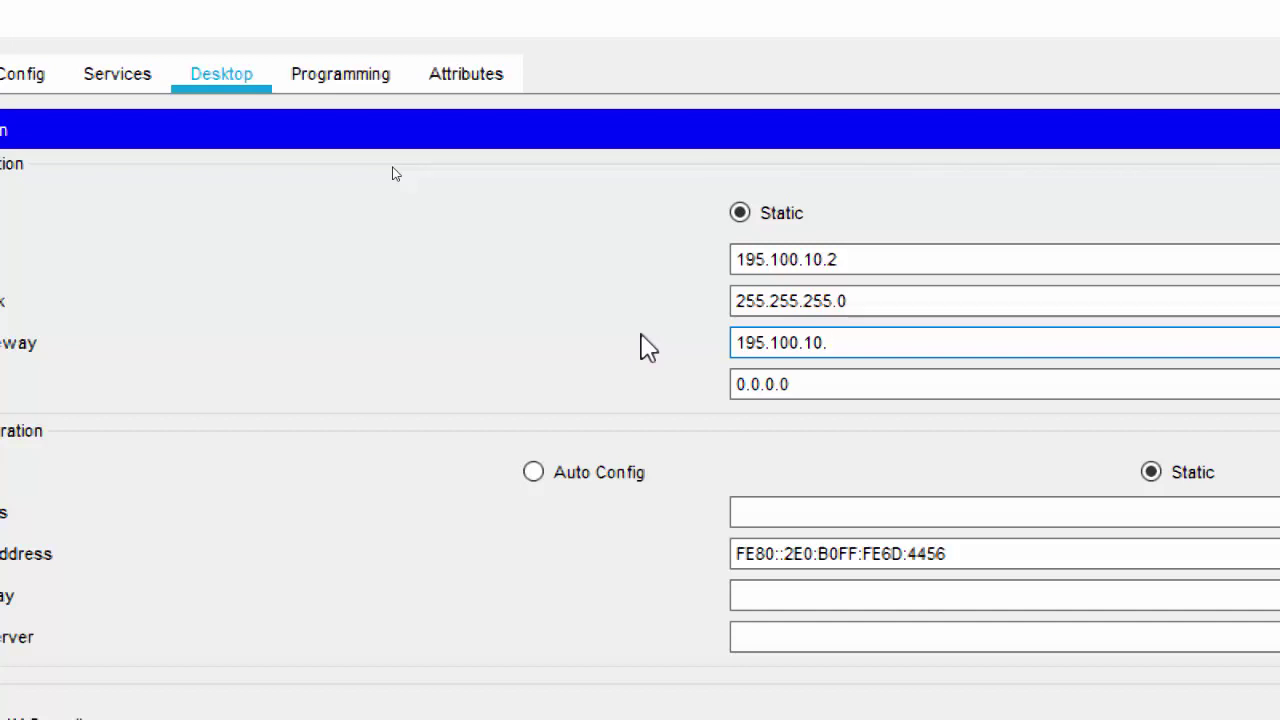
{"action": "type", "text": "1"}
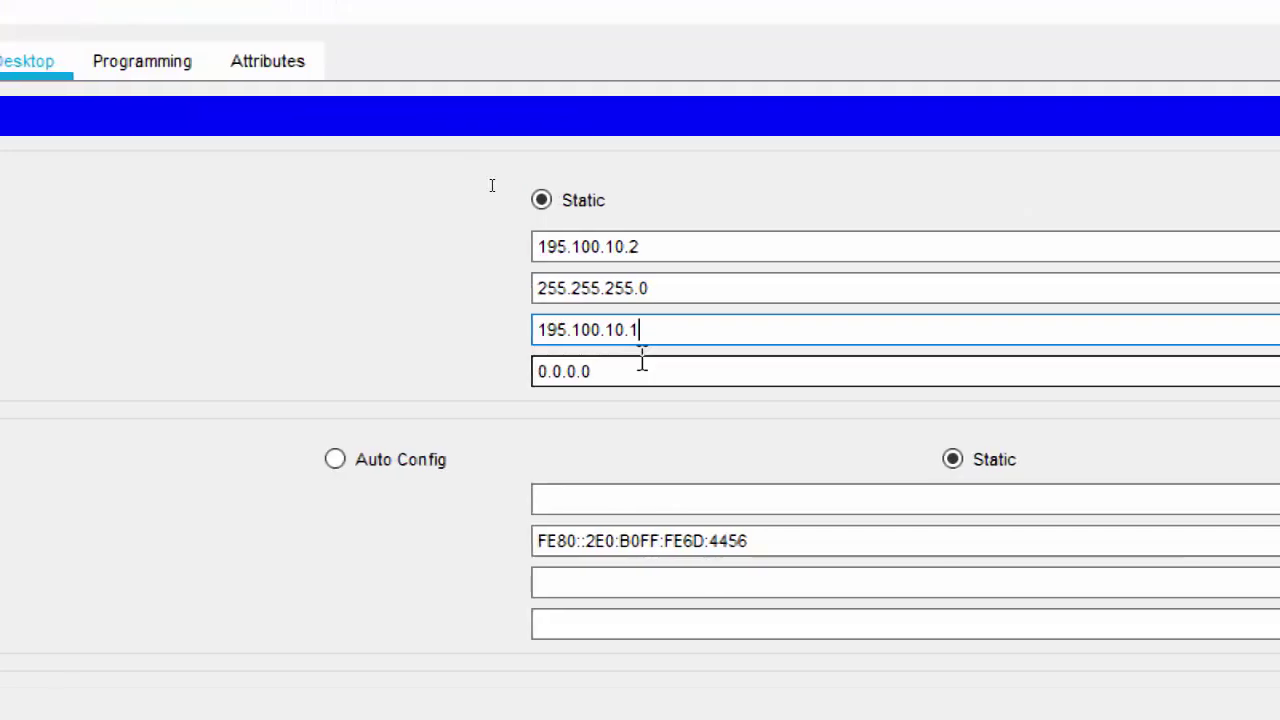
Set Server0's DNS server to 195.100.10.2 and close its device window
{"action": "left_click", "coordinate": [981, 316]}
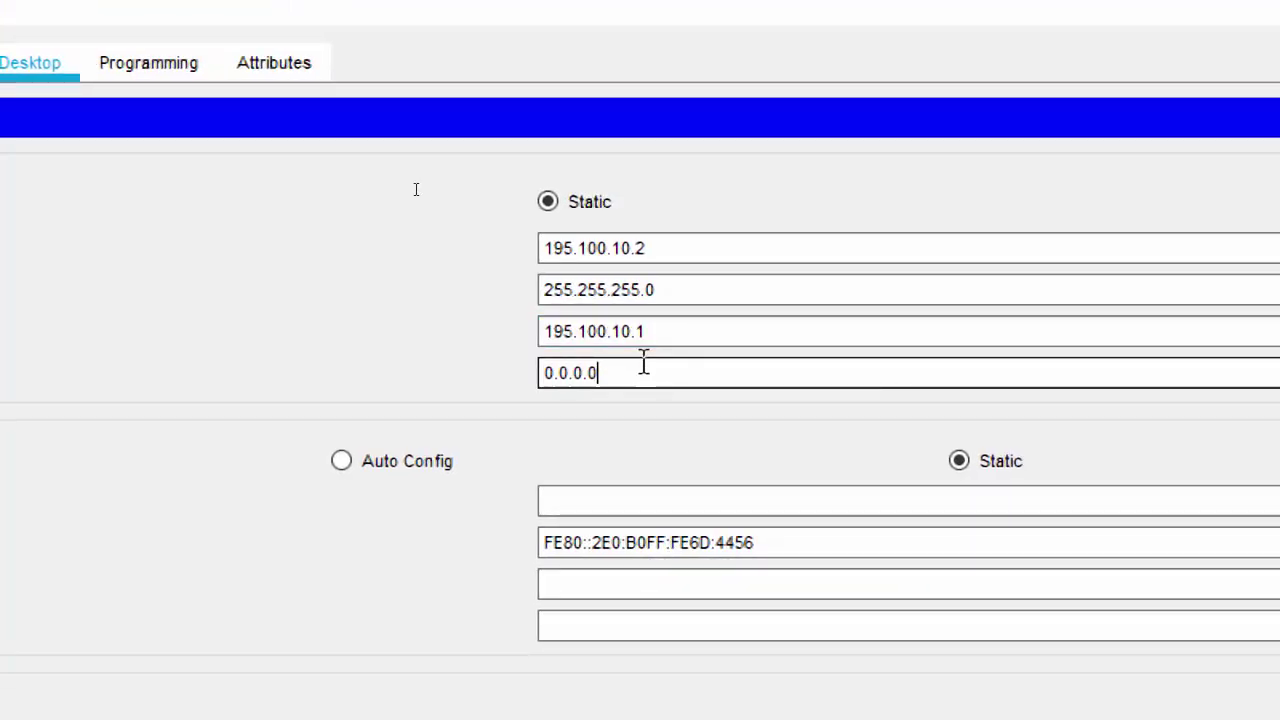
{"action": "double_click", "coordinate": [644, 365]}
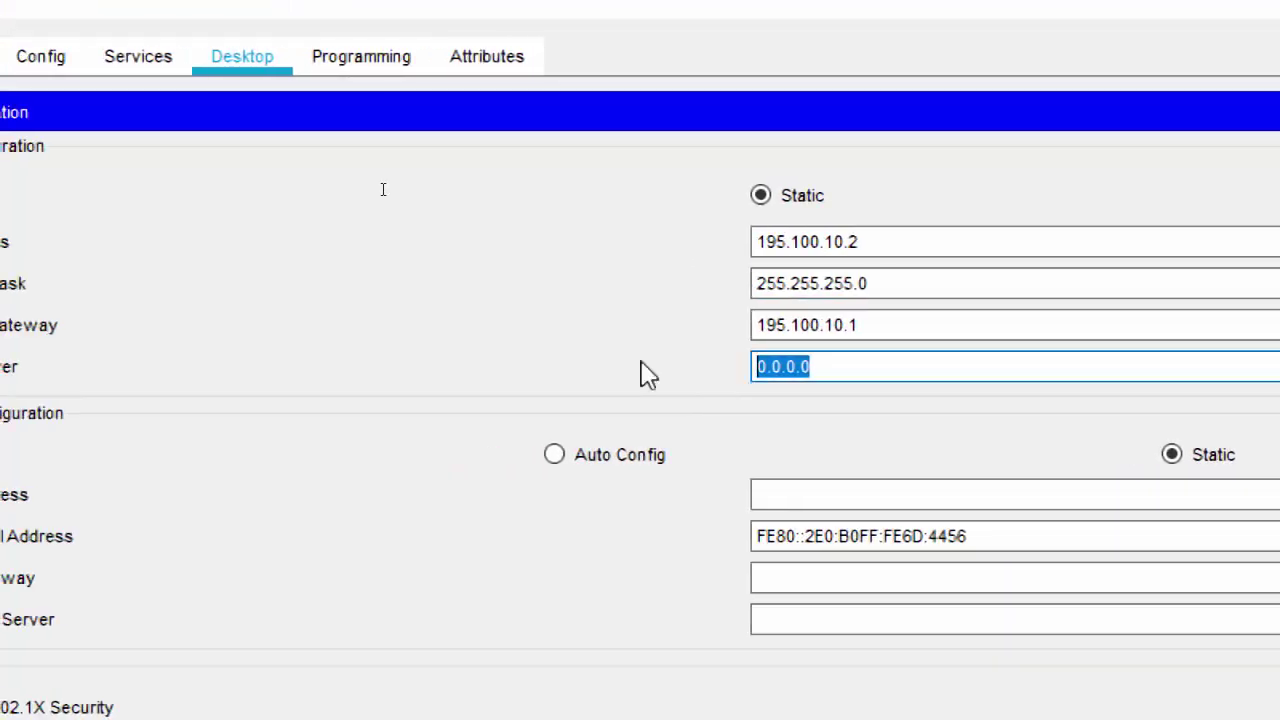
{"action": "type", "text": "195.100.10."}
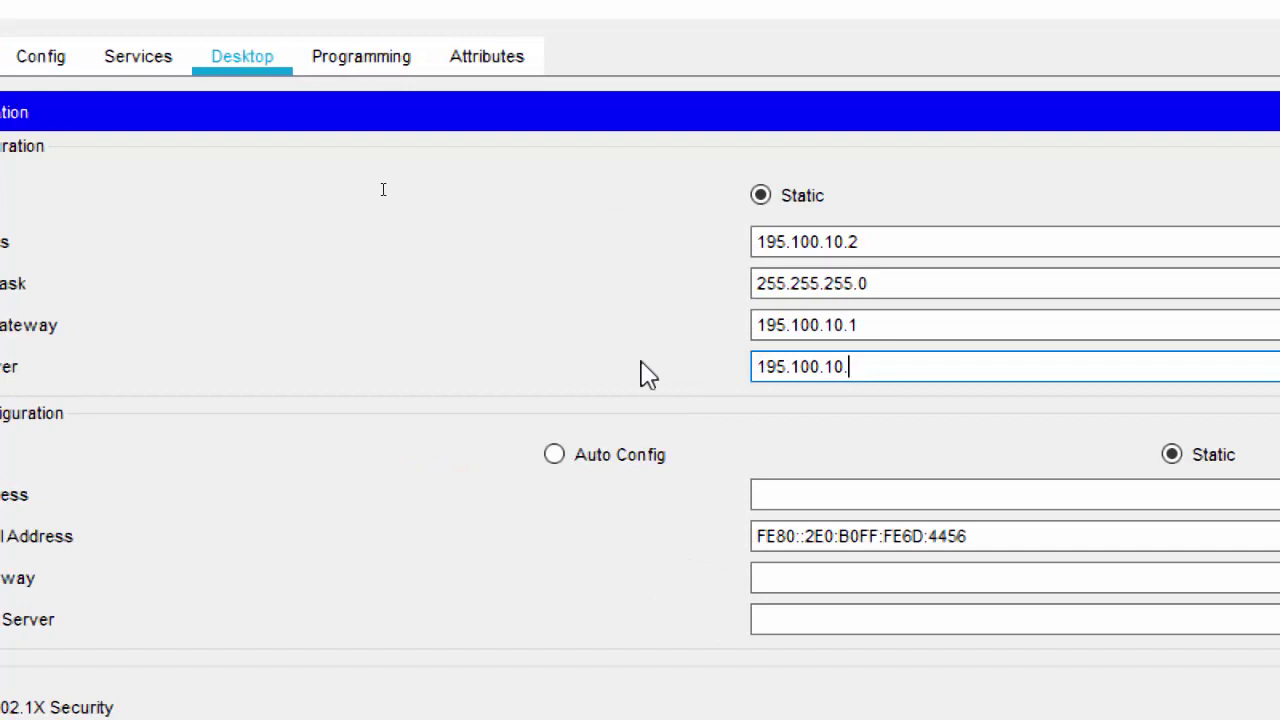
{"action": "type", "text": "2"}
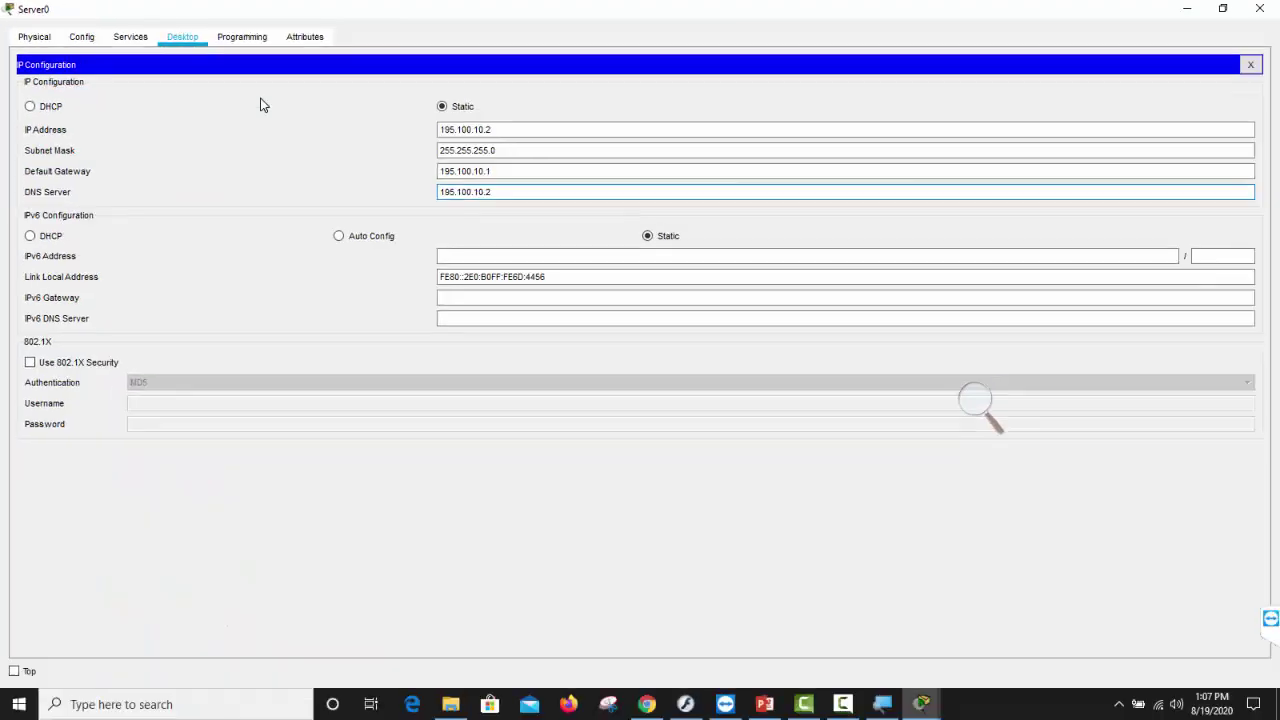
{"action": "left_click", "coordinate": [1260, 8]}
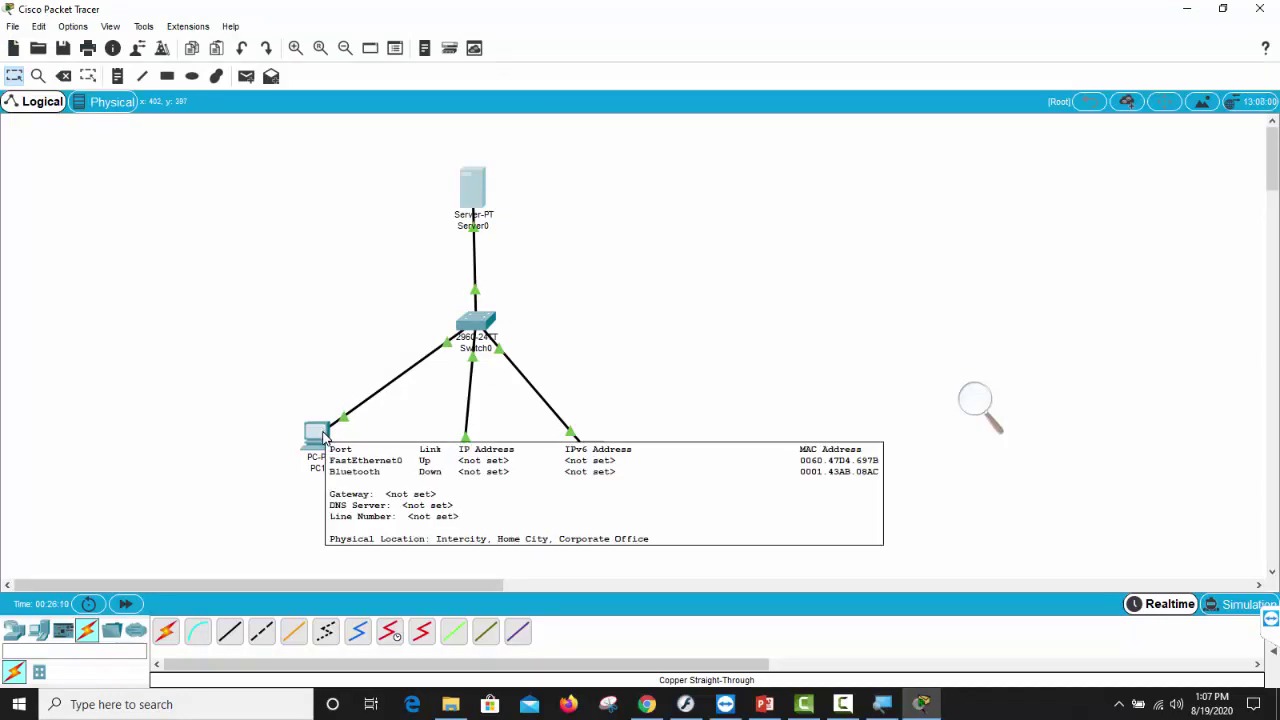
Open PC1's IP Configuration application and maximize its device window
{"action": "left_click", "coordinate": [323, 437]}
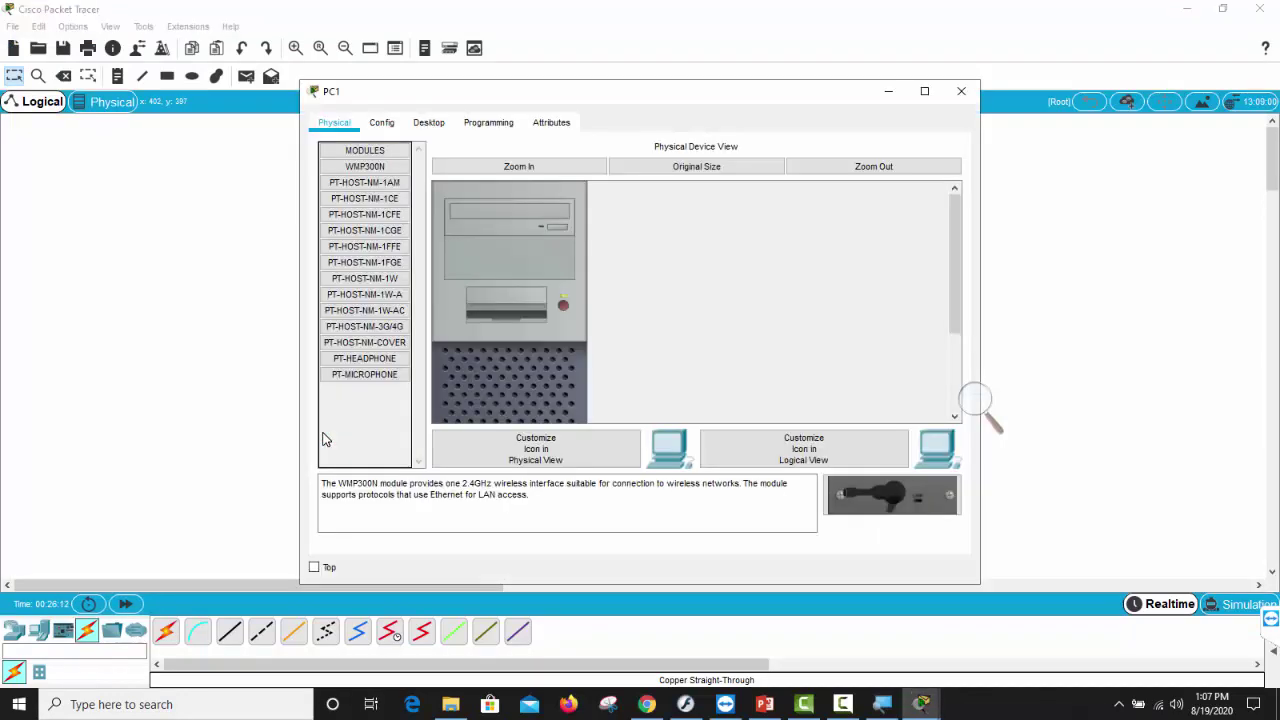
{"action": "left_click", "coordinate": [437, 124]}
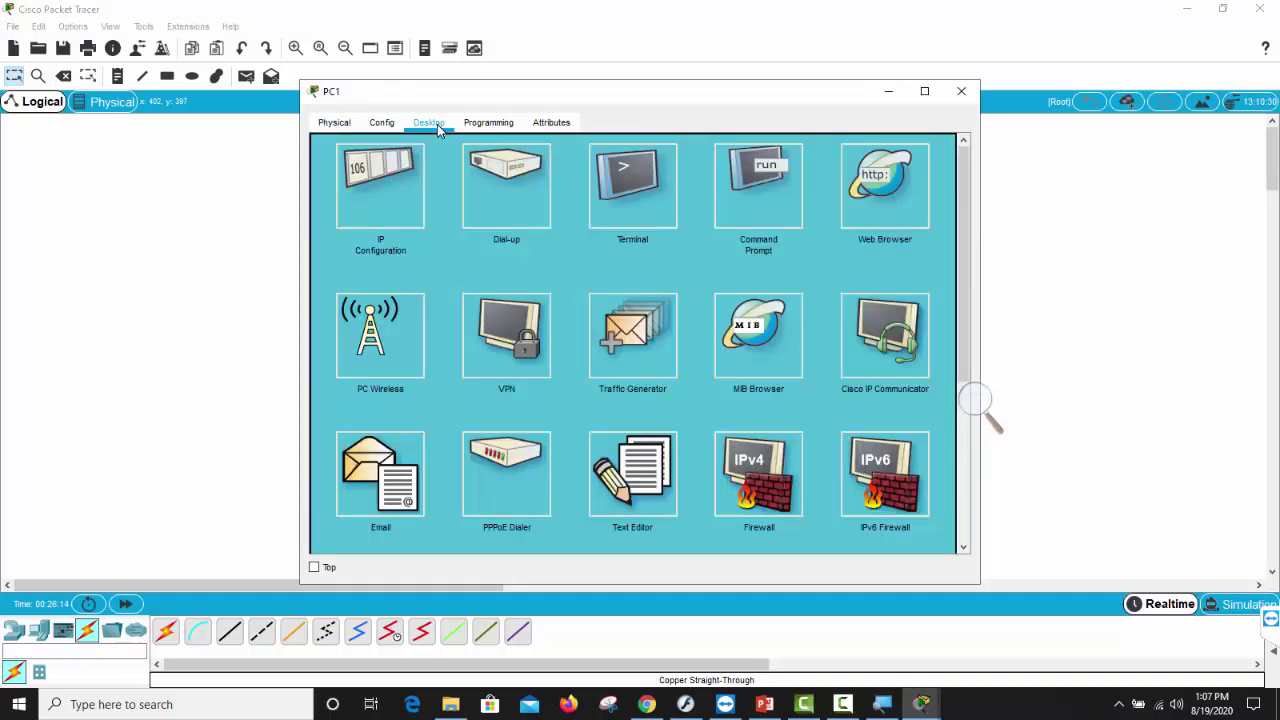
{"action": "left_click", "coordinate": [391, 197]}
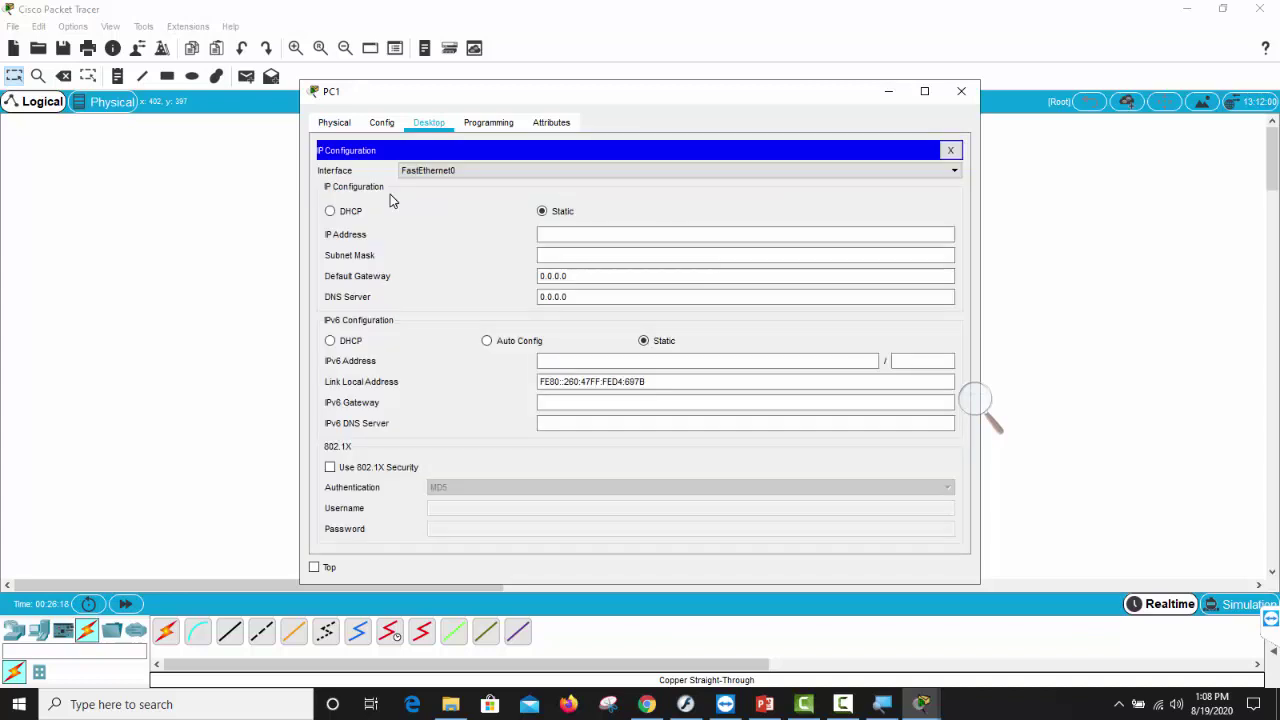
{"action": "left_click", "coordinate": [924, 91]}
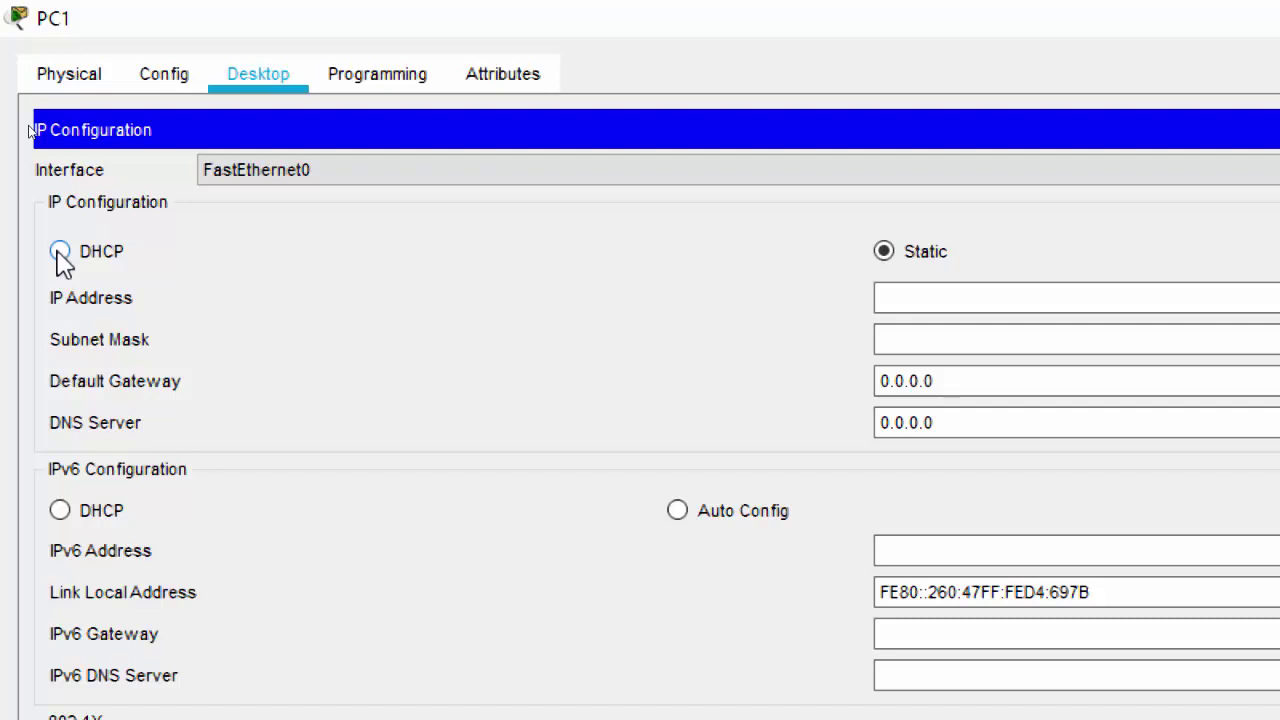
Assign PC1 the static IPv4 address 195.100.10.3 with the default mask 255.255.255.0, and close its device window
{"action": "left_click", "coordinate": [893, 299]}
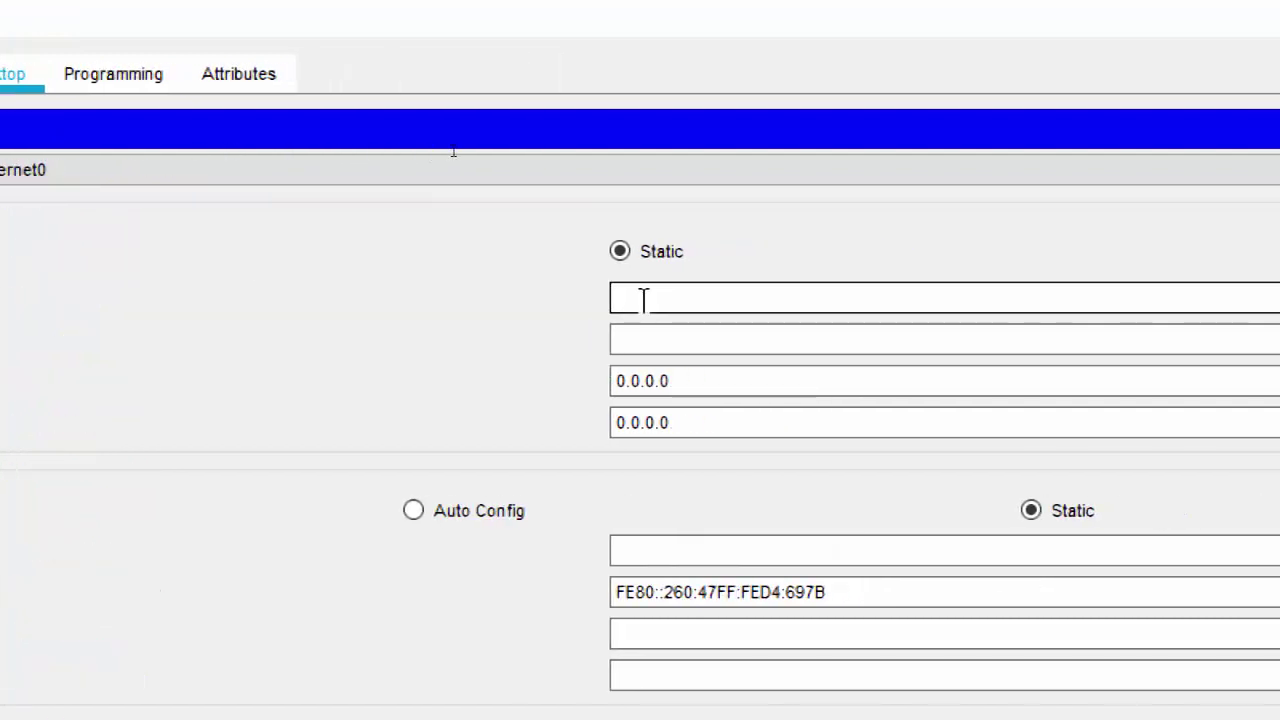
{"action": "type", "text": "195.100.10."}
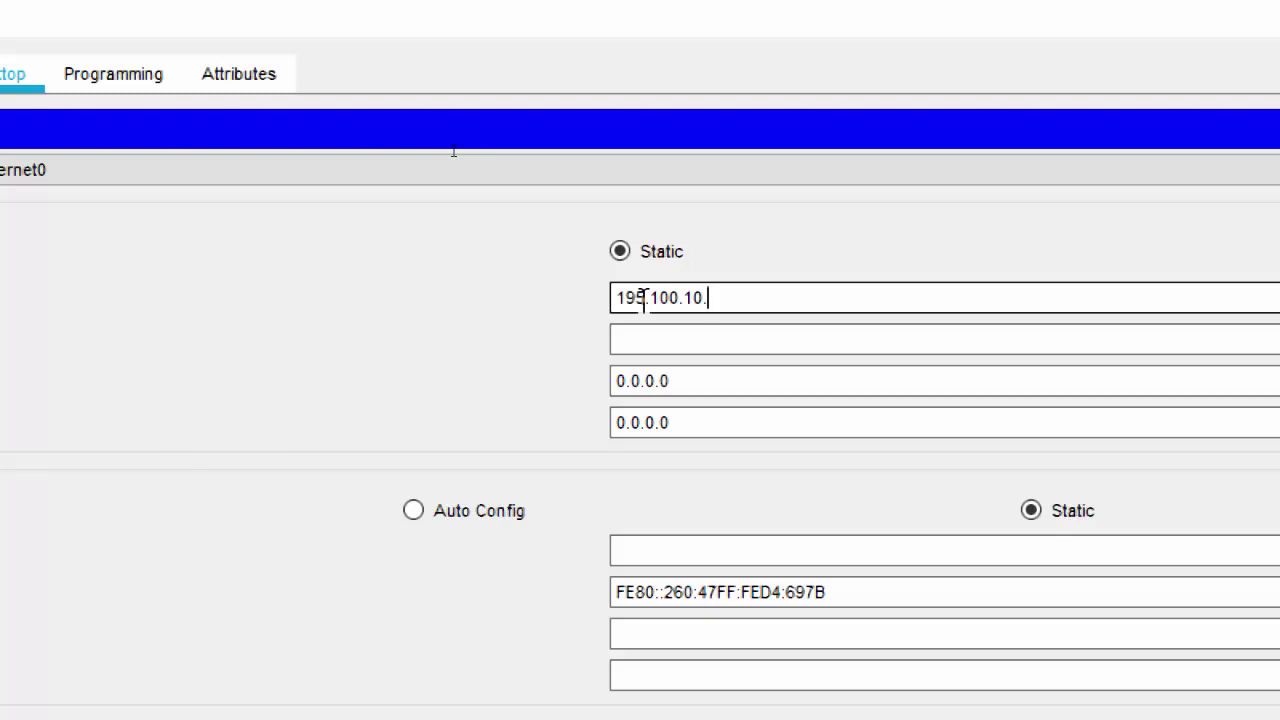
{"action": "type", "text": "3"}
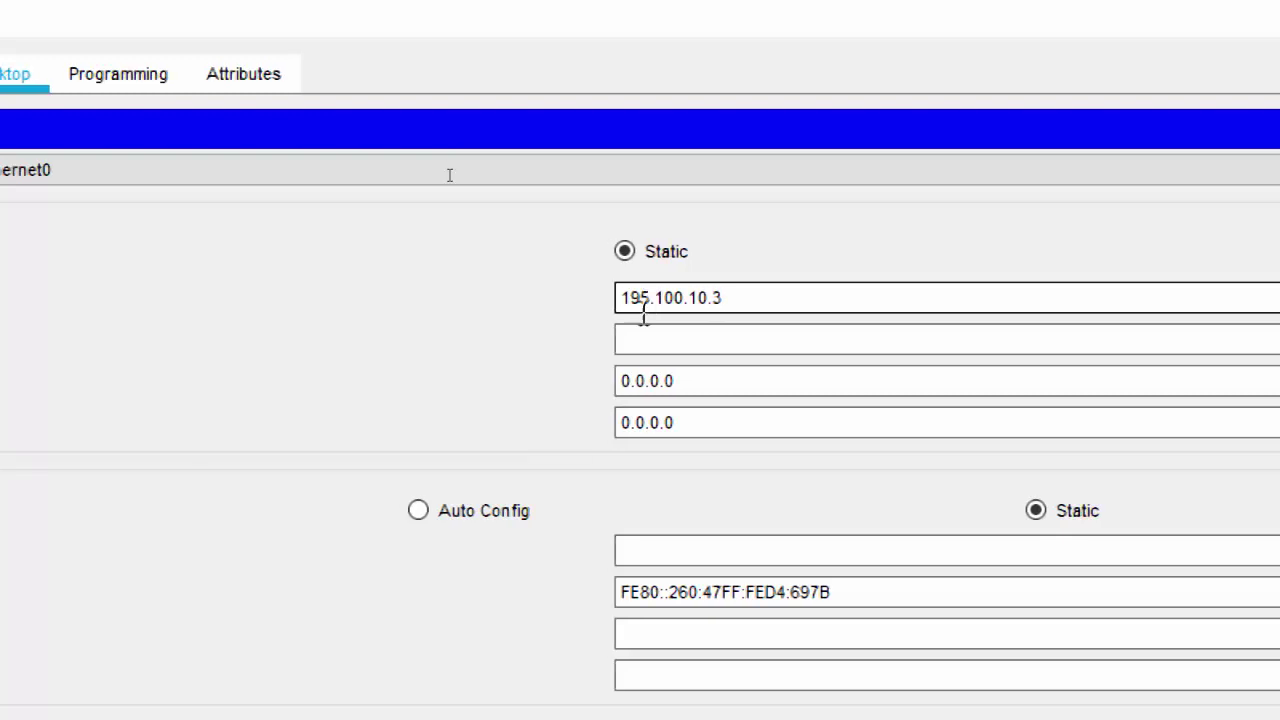
{"action": "left_click", "coordinate": [643, 345]}
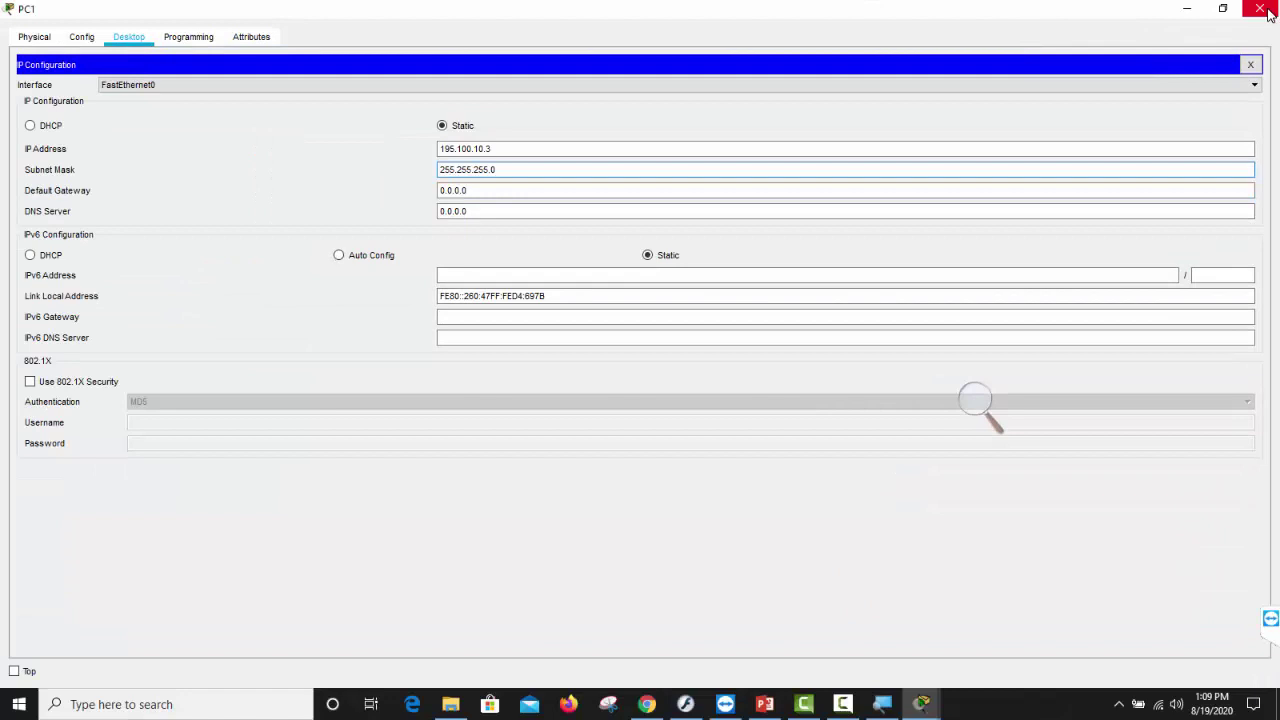
{"action": "left_click", "coordinate": [1260, 9]}
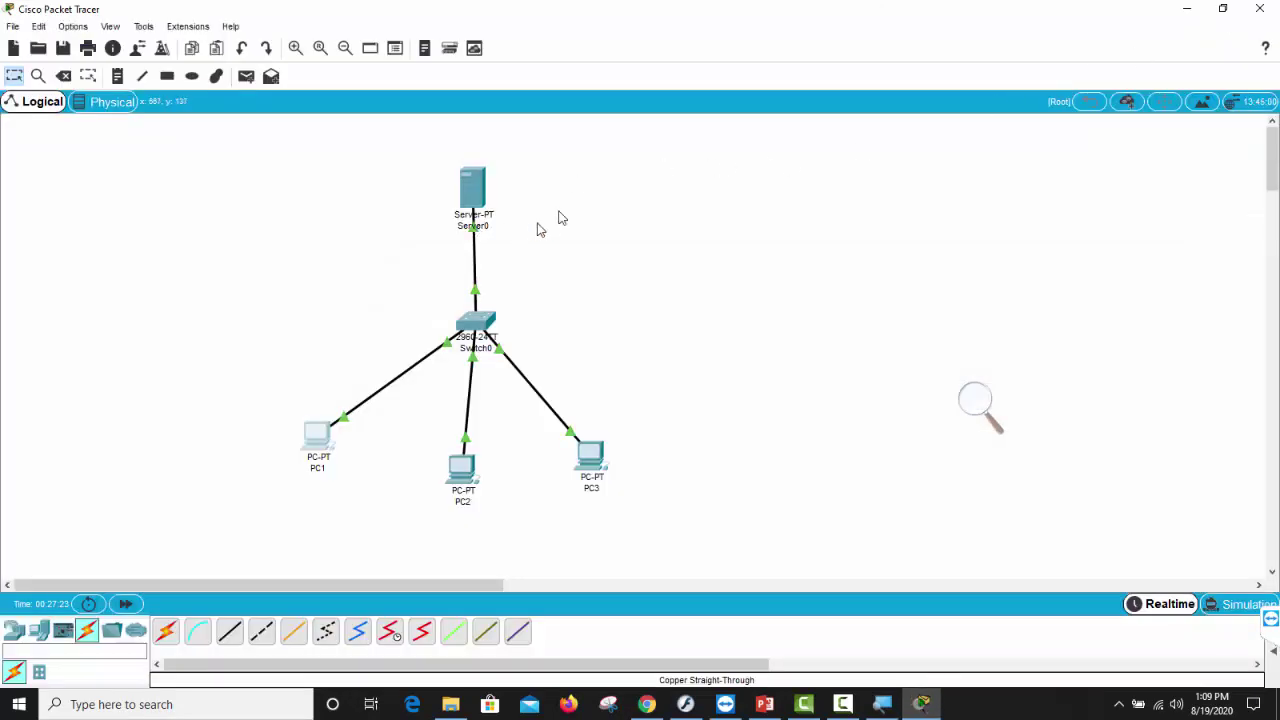
Open Server0's DHCP service settings and turn the service on for FastEthernet0
{"action": "left_click", "coordinate": [476, 195]}
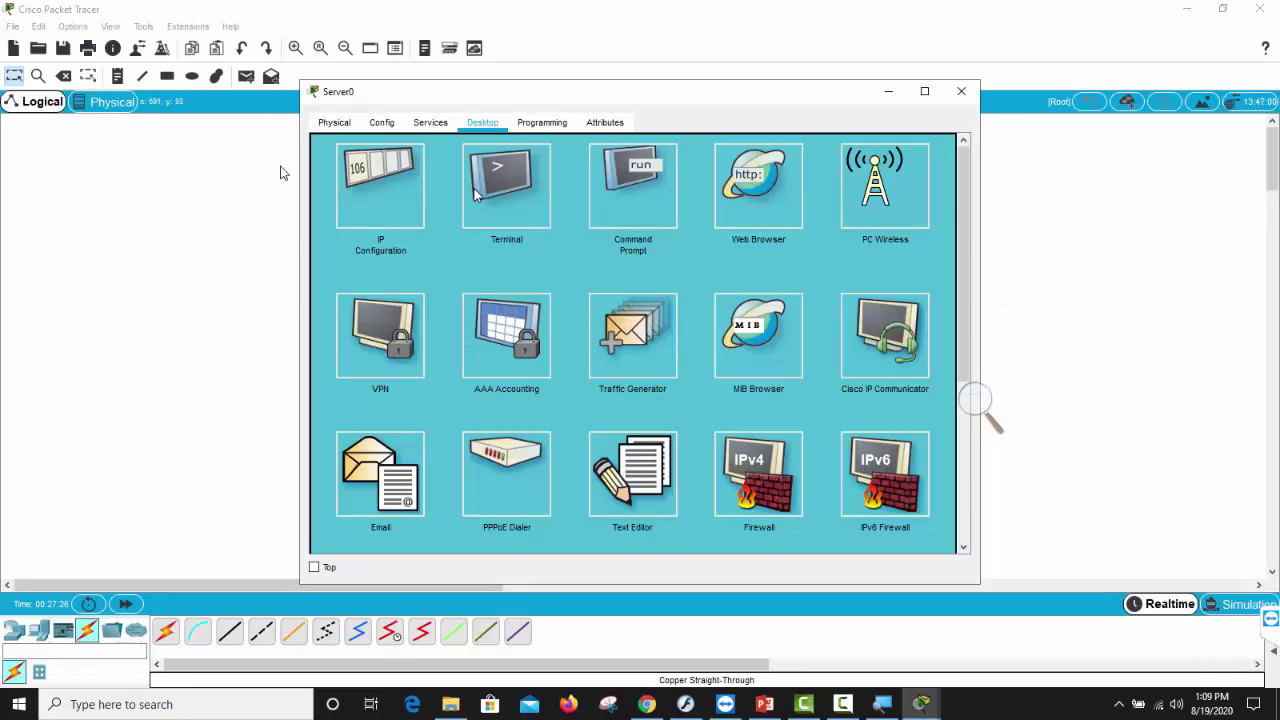
{"action": "left_click", "coordinate": [427, 124]}
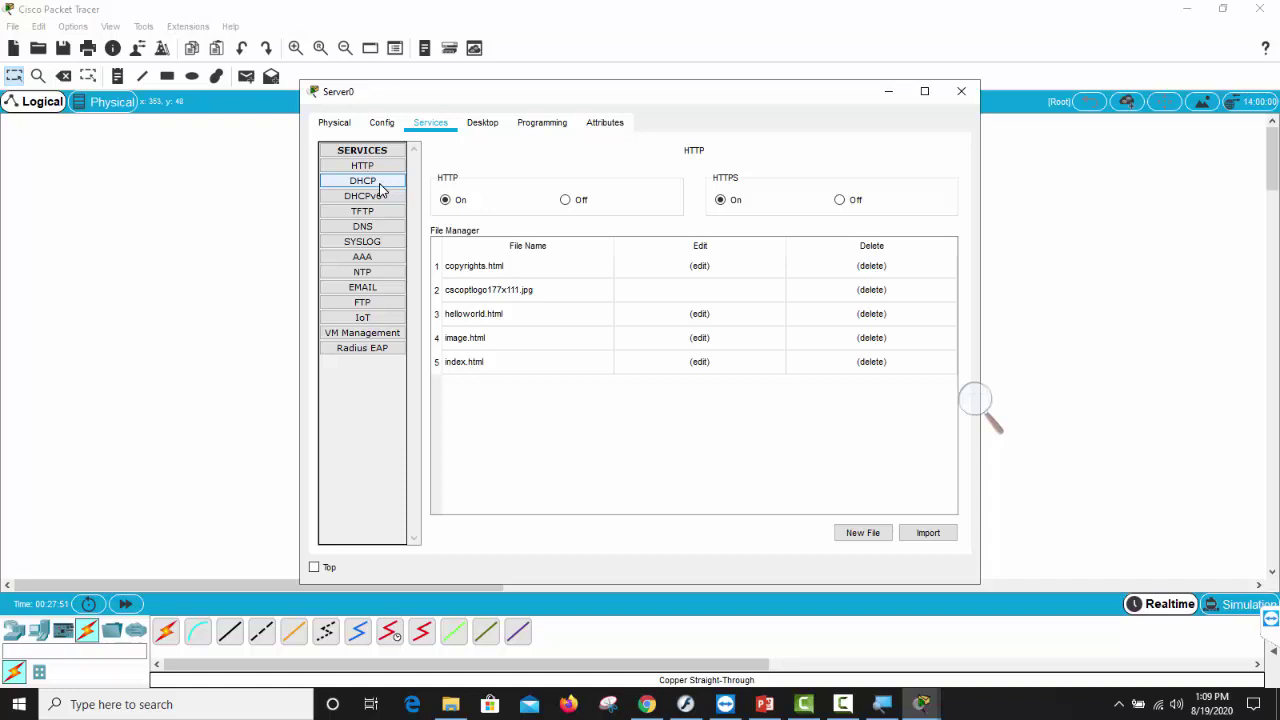
{"action": "left_click", "coordinate": [362, 181]}
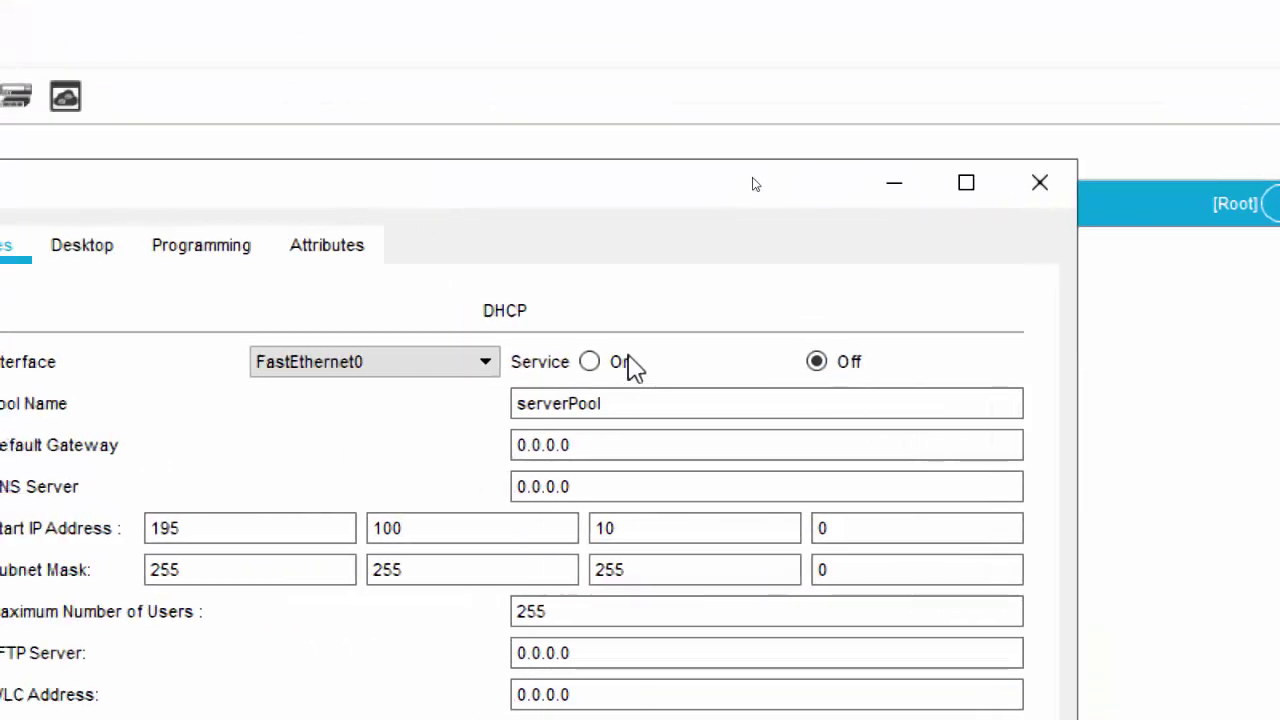
{"action": "left_click", "coordinate": [628, 360]}
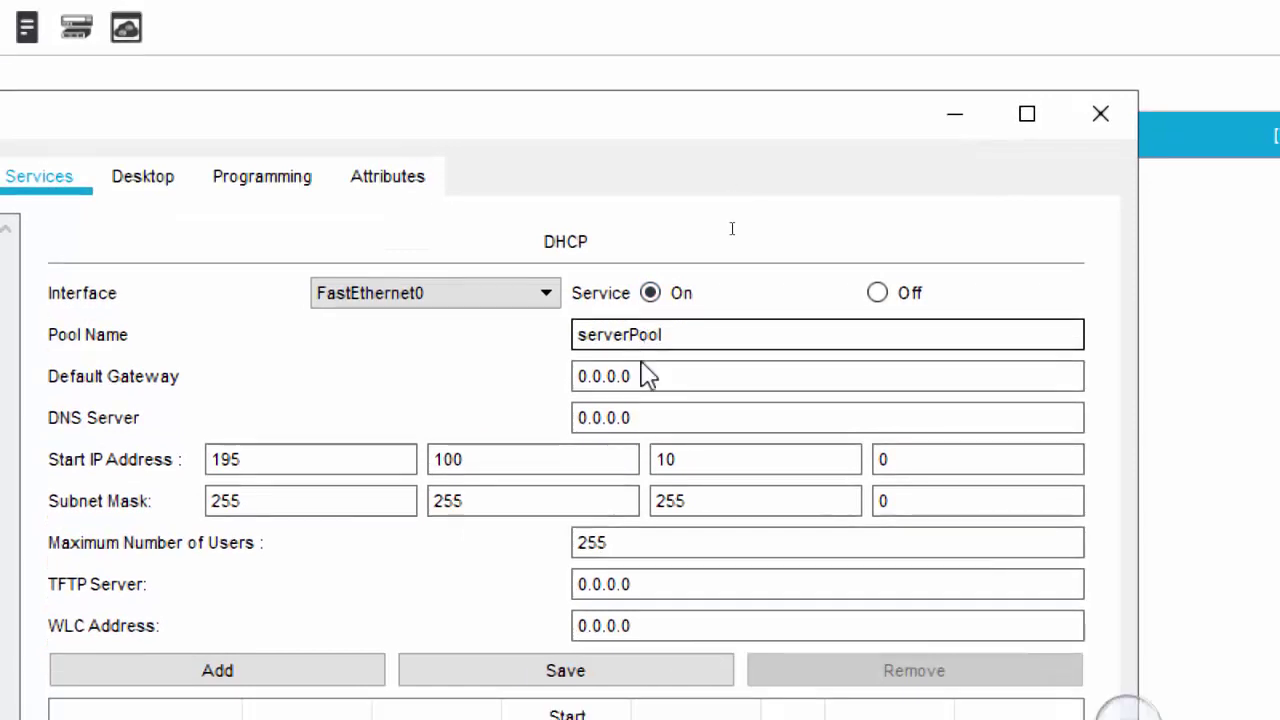
Set the serverPool default gateway to 195.100.10.1 and its DNS server to 195.100.10.2
{"action": "left_click", "coordinate": [645, 395]}
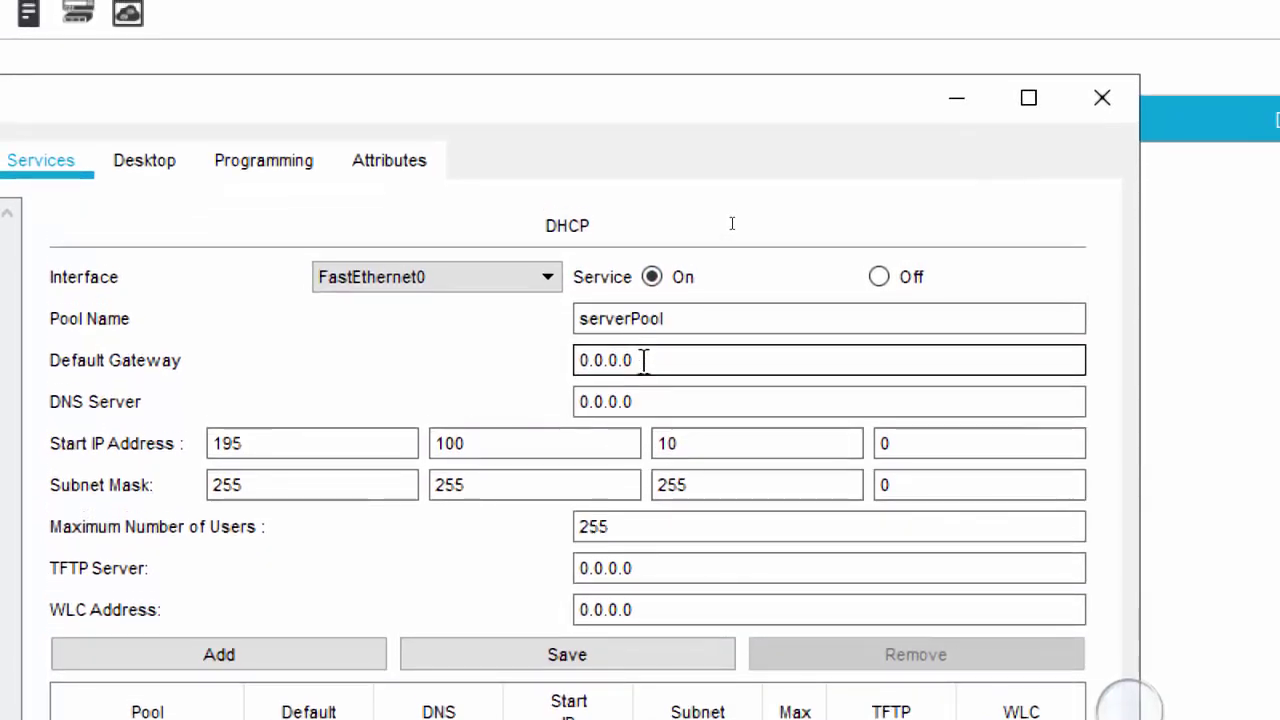
{"action": "double_click", "coordinate": [645, 362]}
{"action": "left_click_drag", "start_coordinate": [645, 362], "coordinate": [505, 352]}
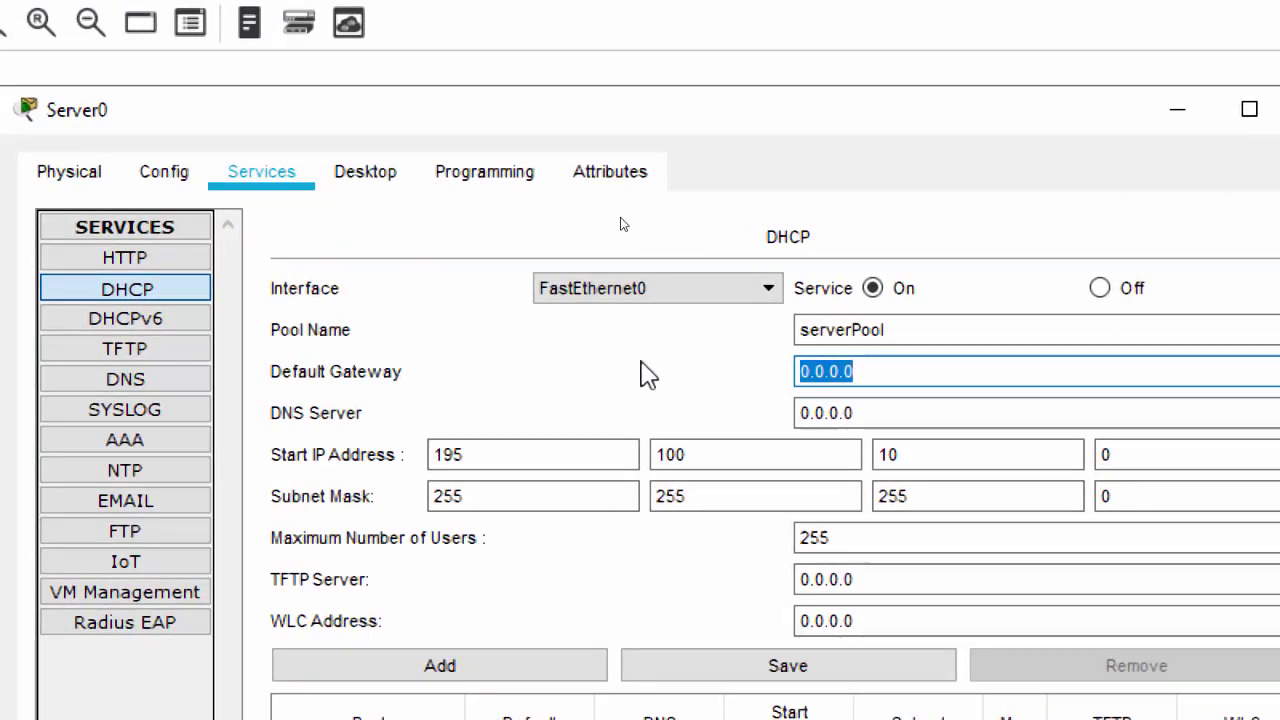
{"action": "type", "text": "195.100.10."}
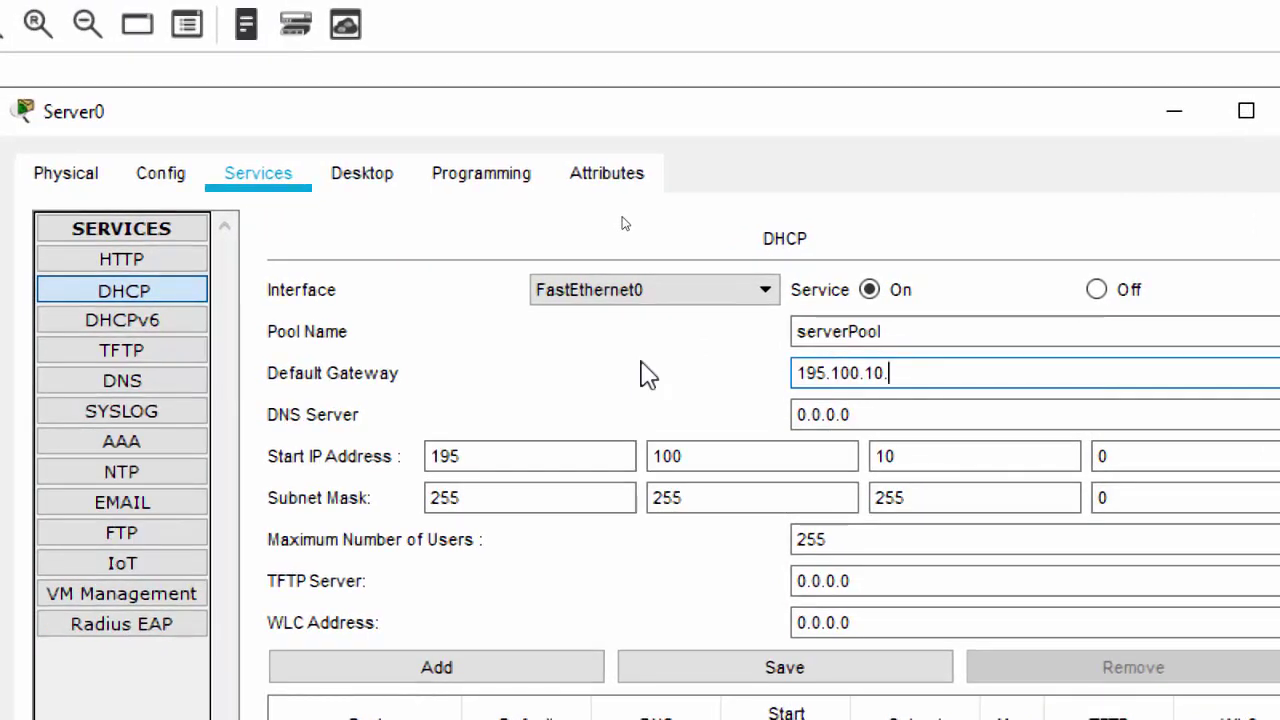
{"action": "type", "text": "1"}
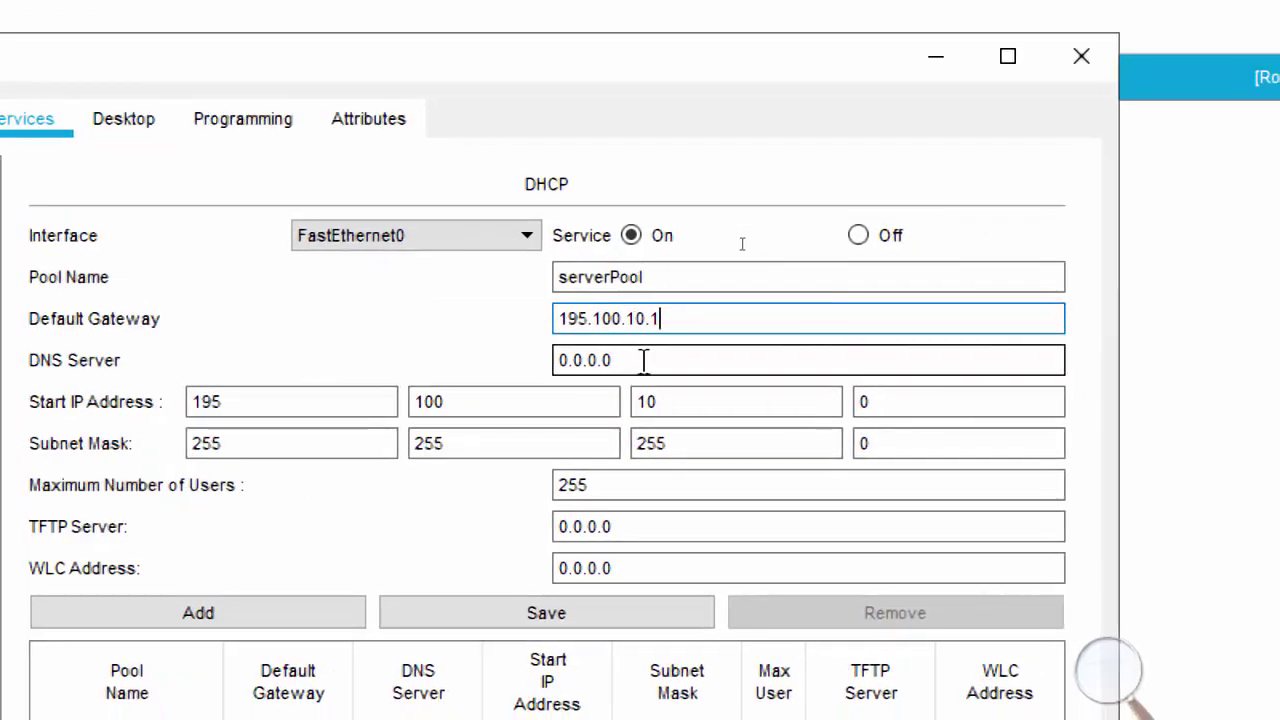
{"action": "double_click", "coordinate": [735, 378]}
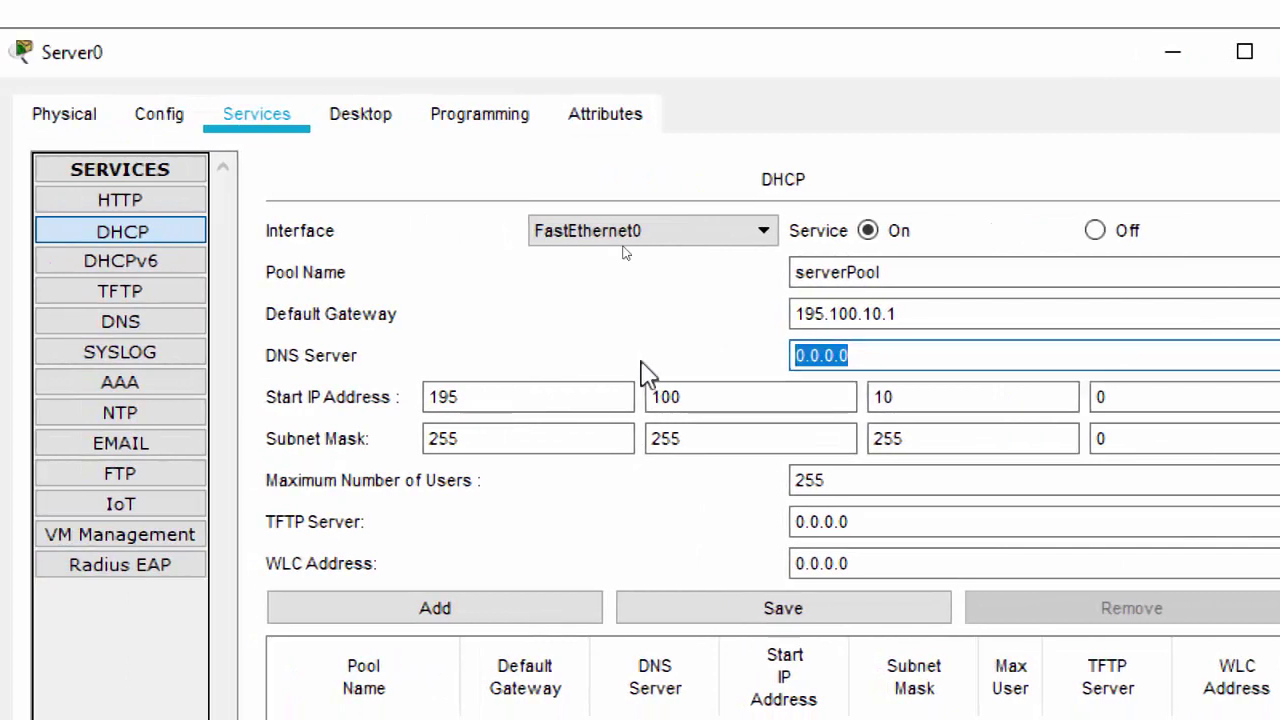
{"action": "type", "text": "195.100.10."}
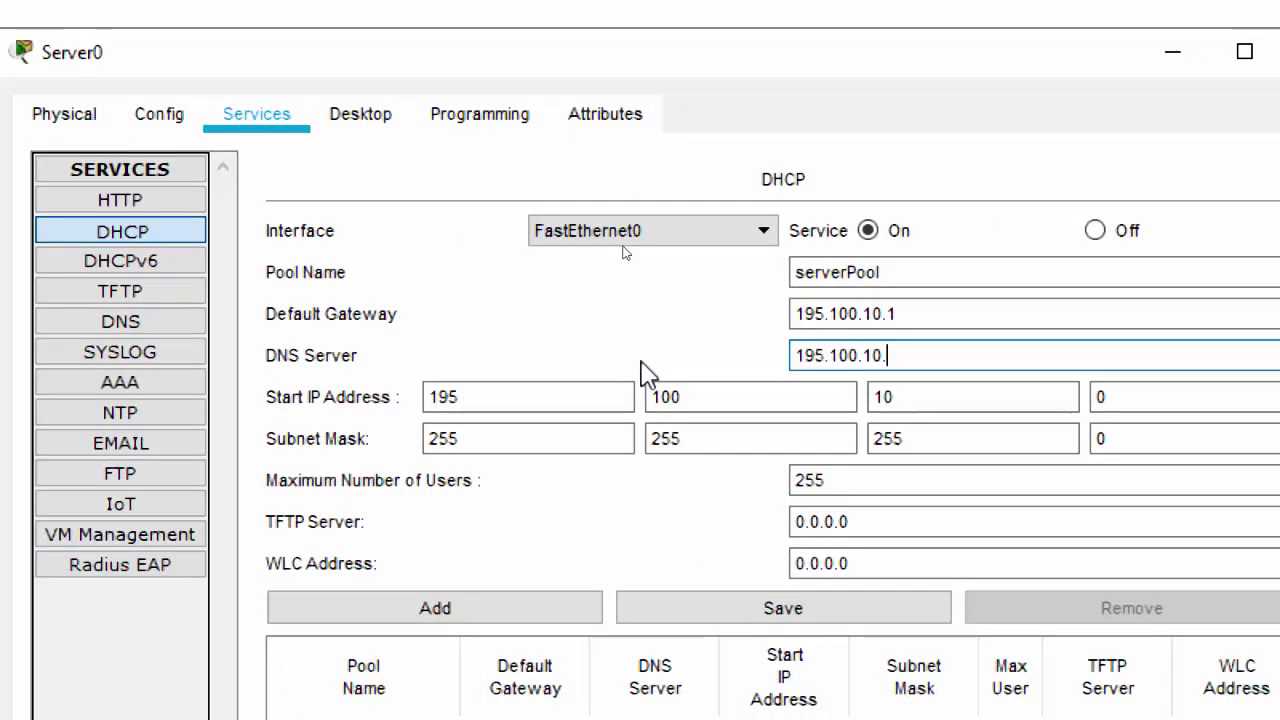
{"action": "type", "text": "2"}
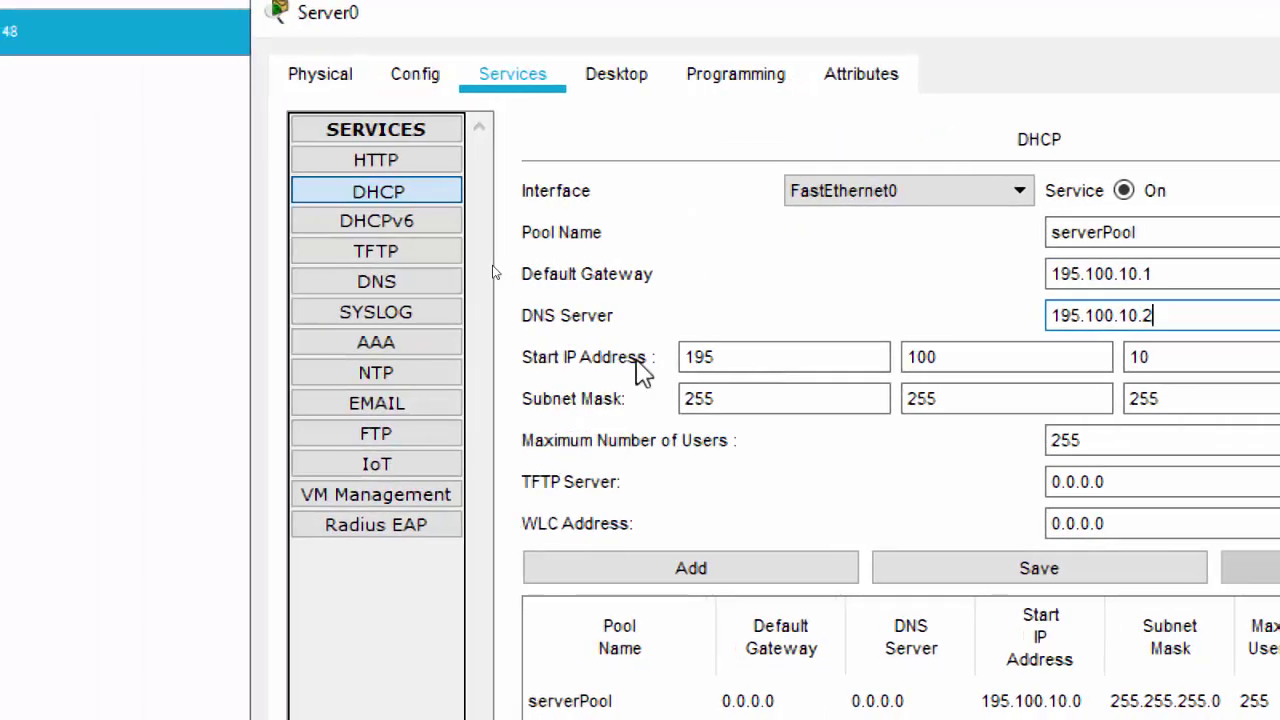
Set the last octet of the DHCP pool's start IP address to 3, giving 195.100.10.3
{"action": "left_click", "coordinate": [686, 360]}
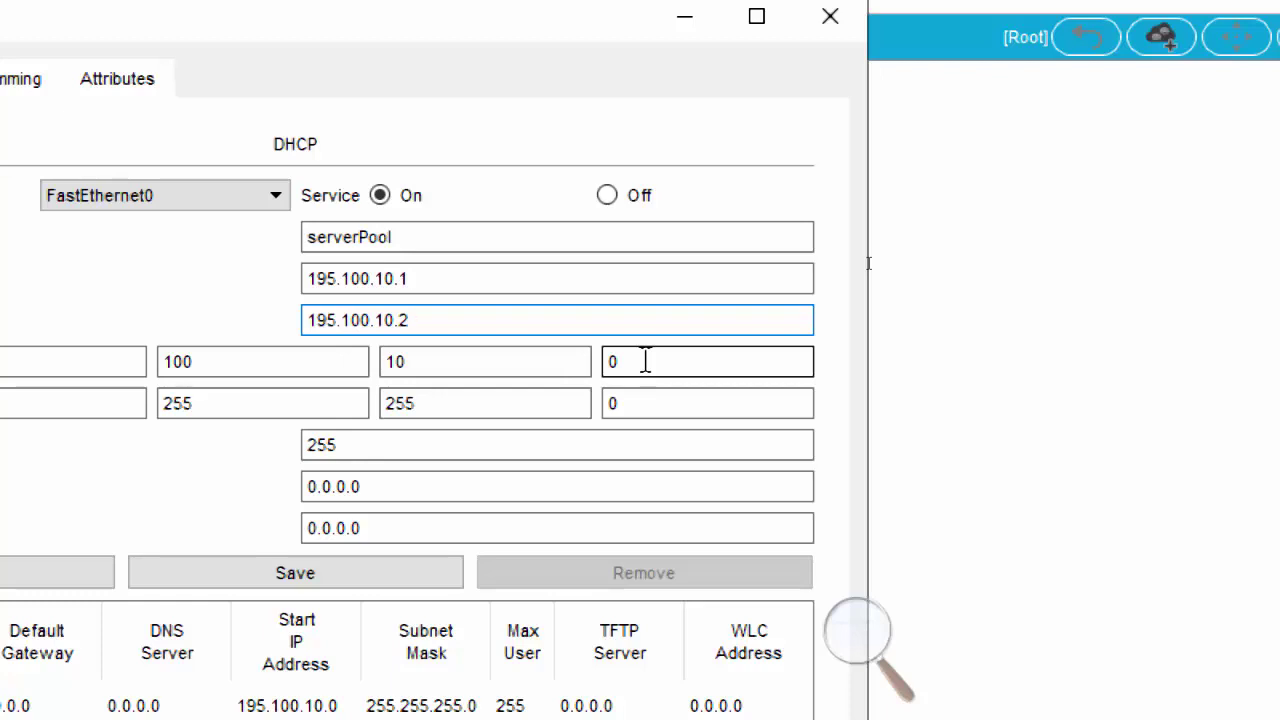
{"action": "left_click", "coordinate": [645, 361]}
{"action": "double_click", "coordinate": [640, 362]}
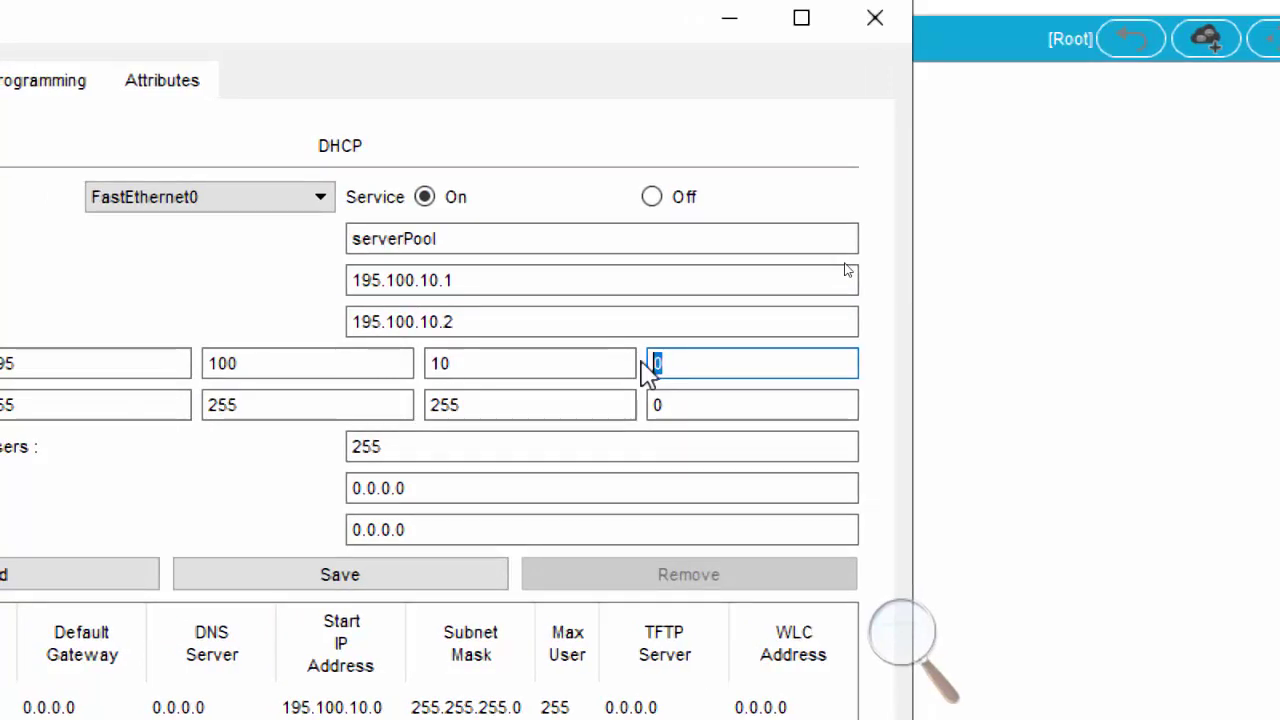
{"action": "type", "text": "3"}
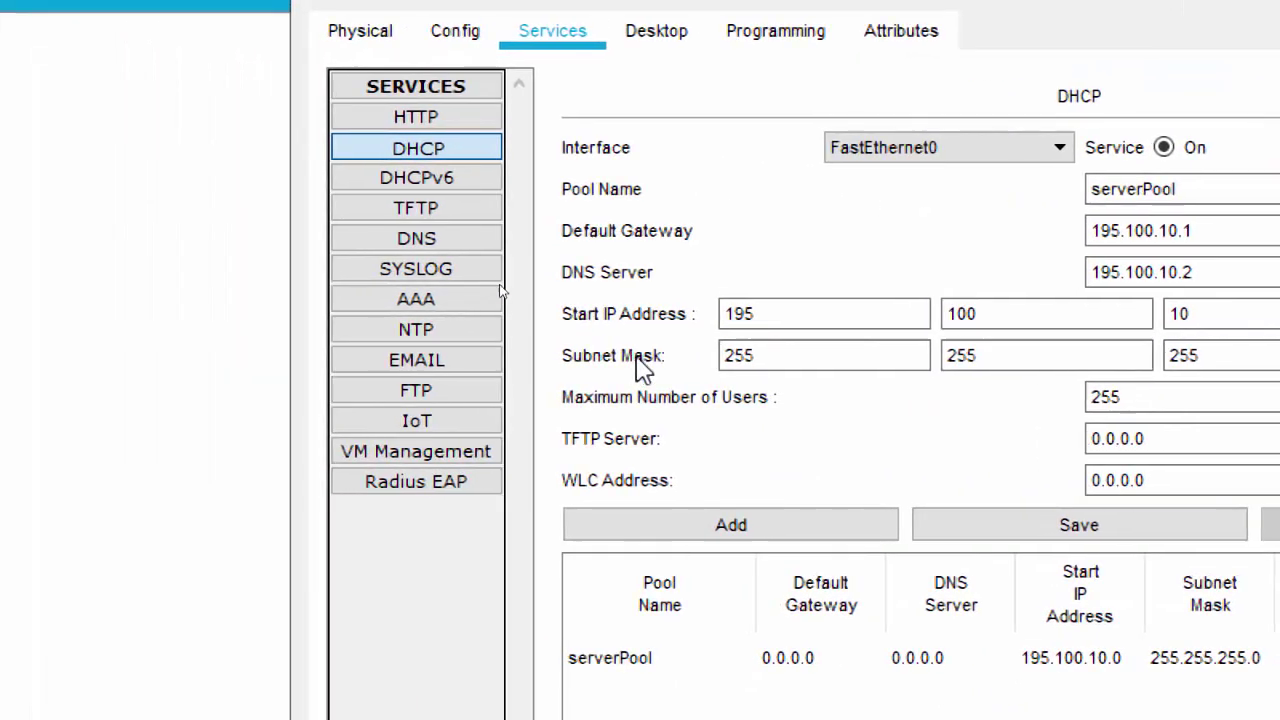
Set the last octet of the serverPool subnet mask to 240 and save the pool
{"action": "left_click", "coordinate": [501, 334]}
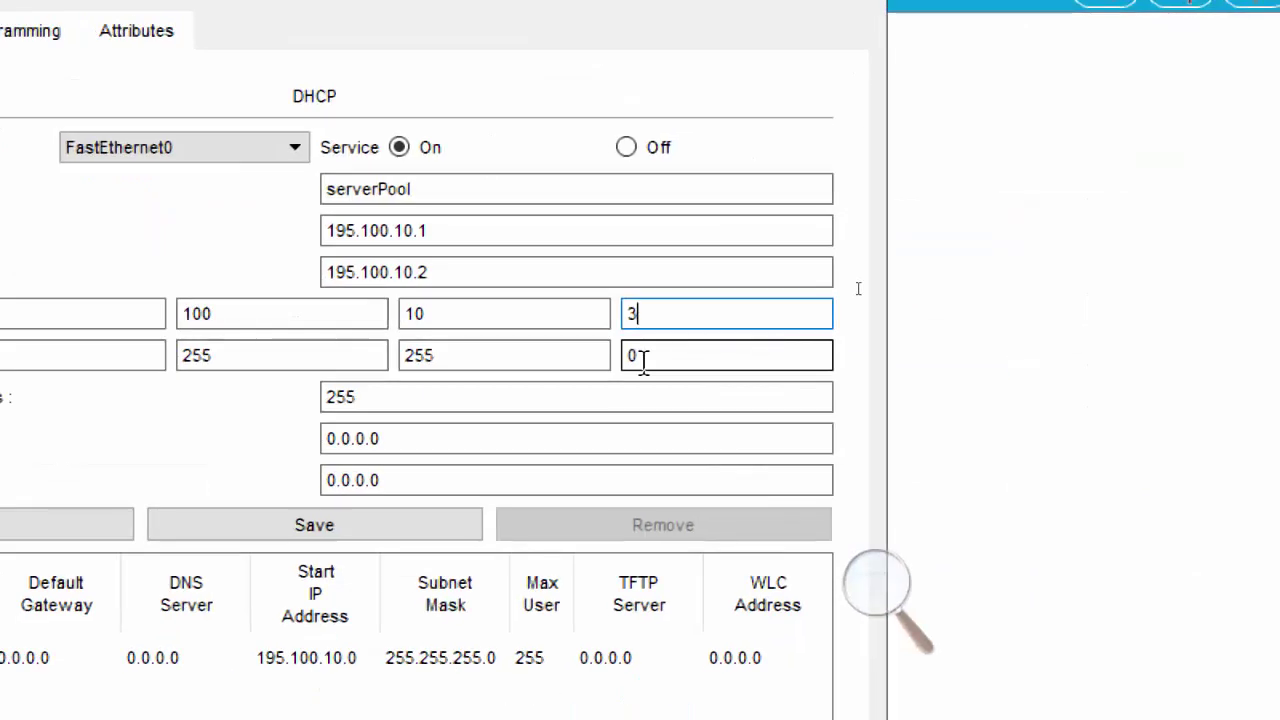
{"action": "left_click", "coordinate": [645, 358]}
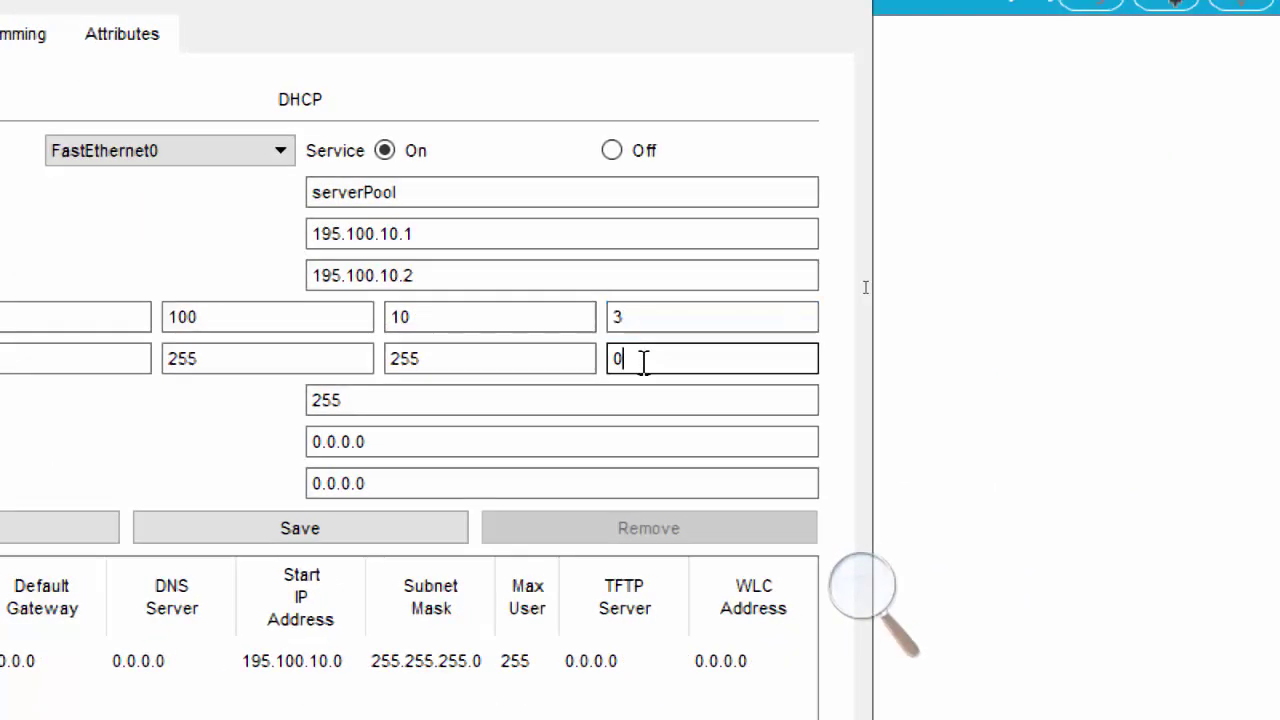
{"action": "key", "text": "BackSpace"}
{"action": "type", "text": "240"}
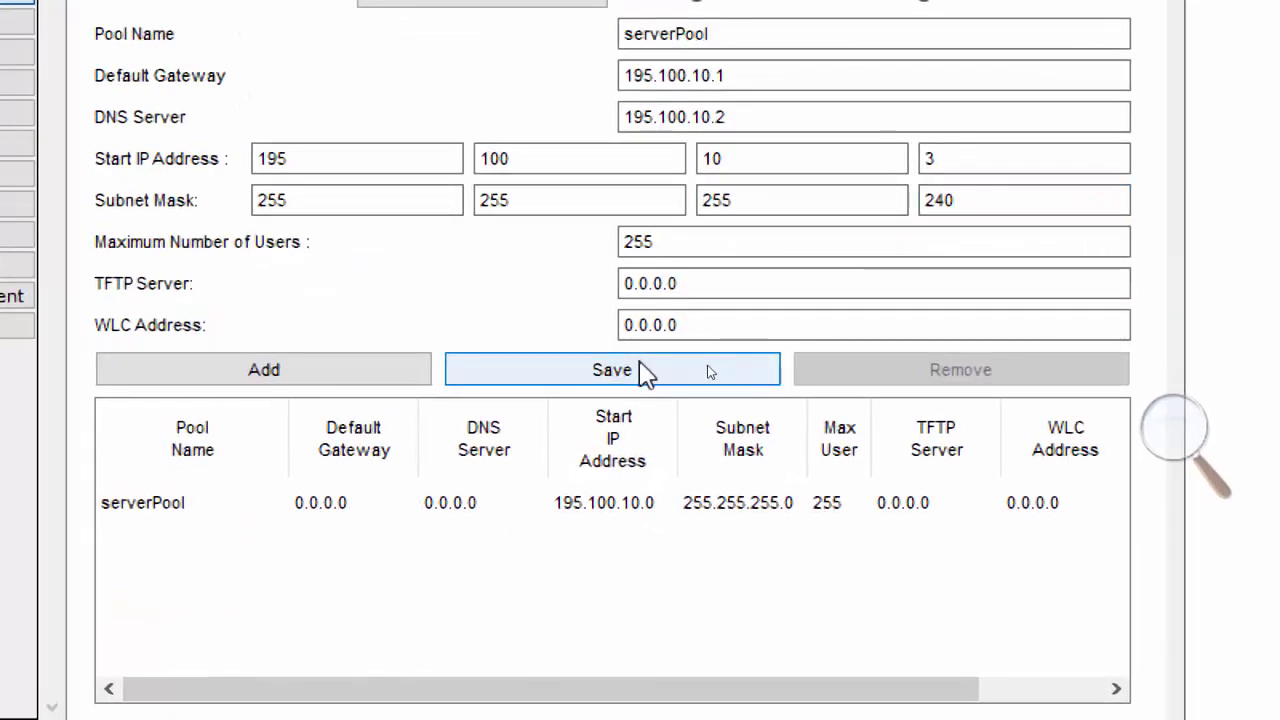
{"action": "left_click", "coordinate": [641, 366]}
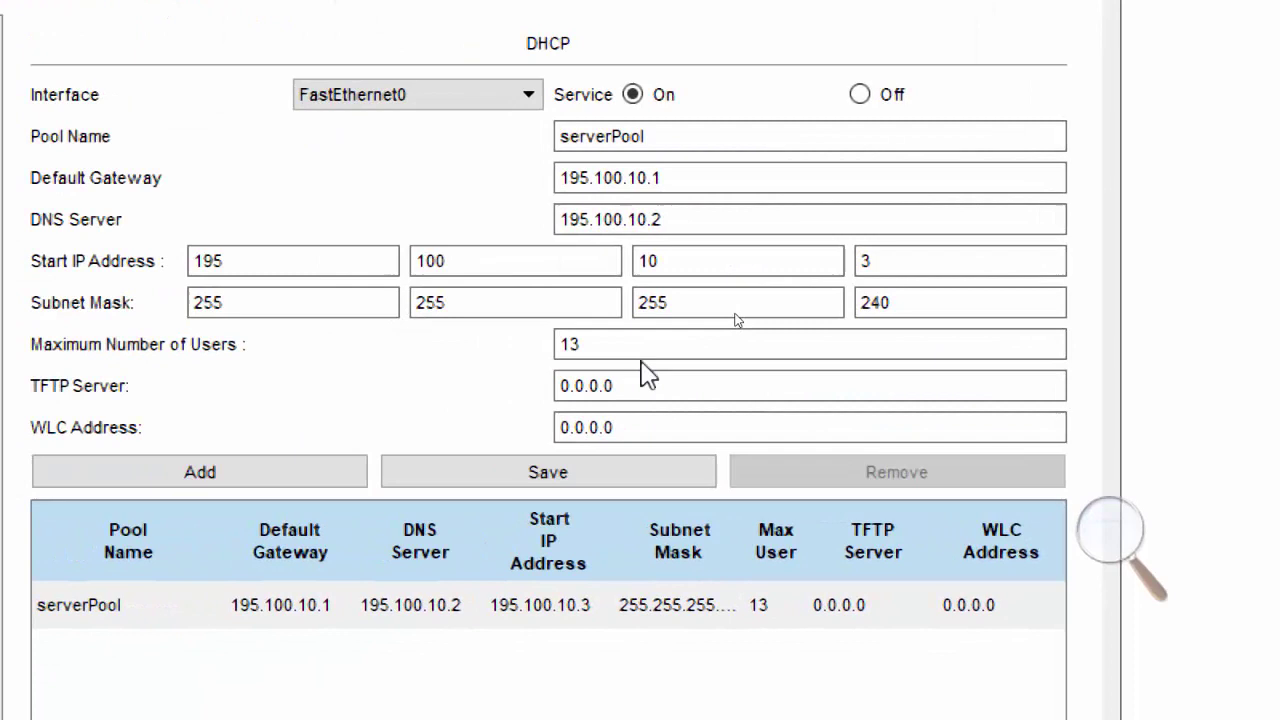
Set the last octet of the serverPool subnet mask to 0, giving 255.255.255.0, and save the pool
{"action": "left_click", "coordinate": [577, 346]}
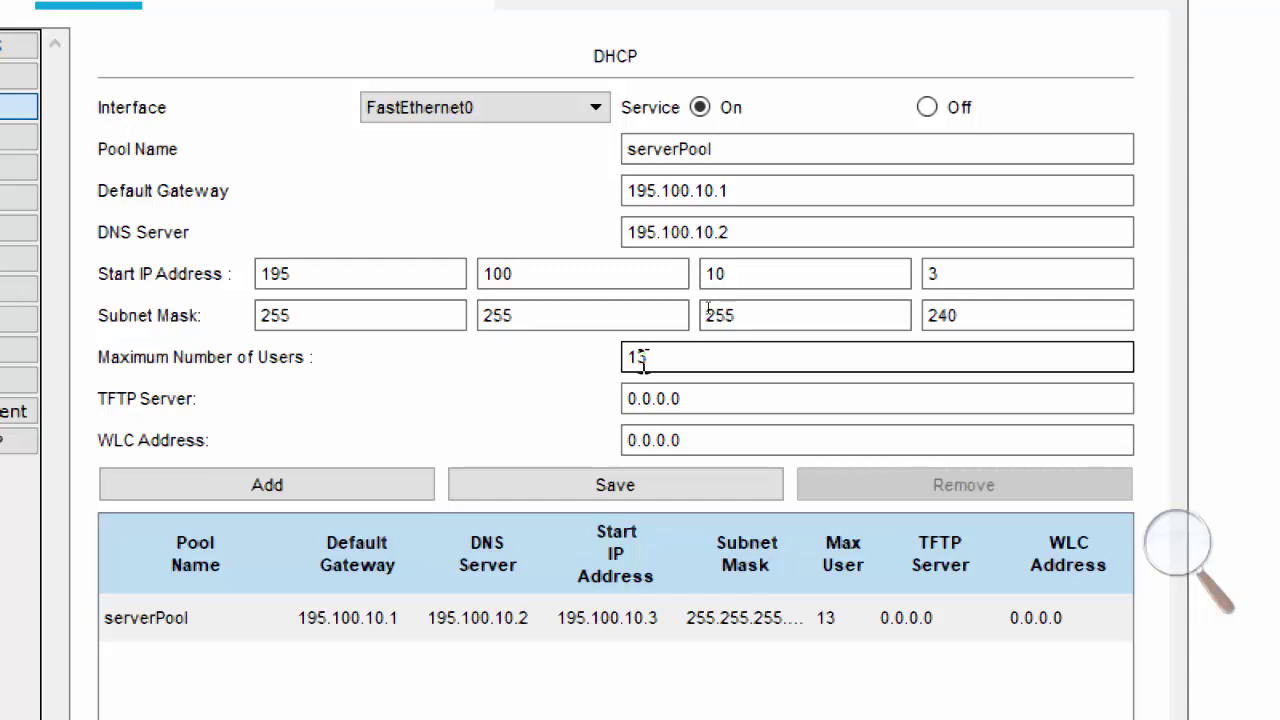
{"action": "left_click", "coordinate": [972, 312]}
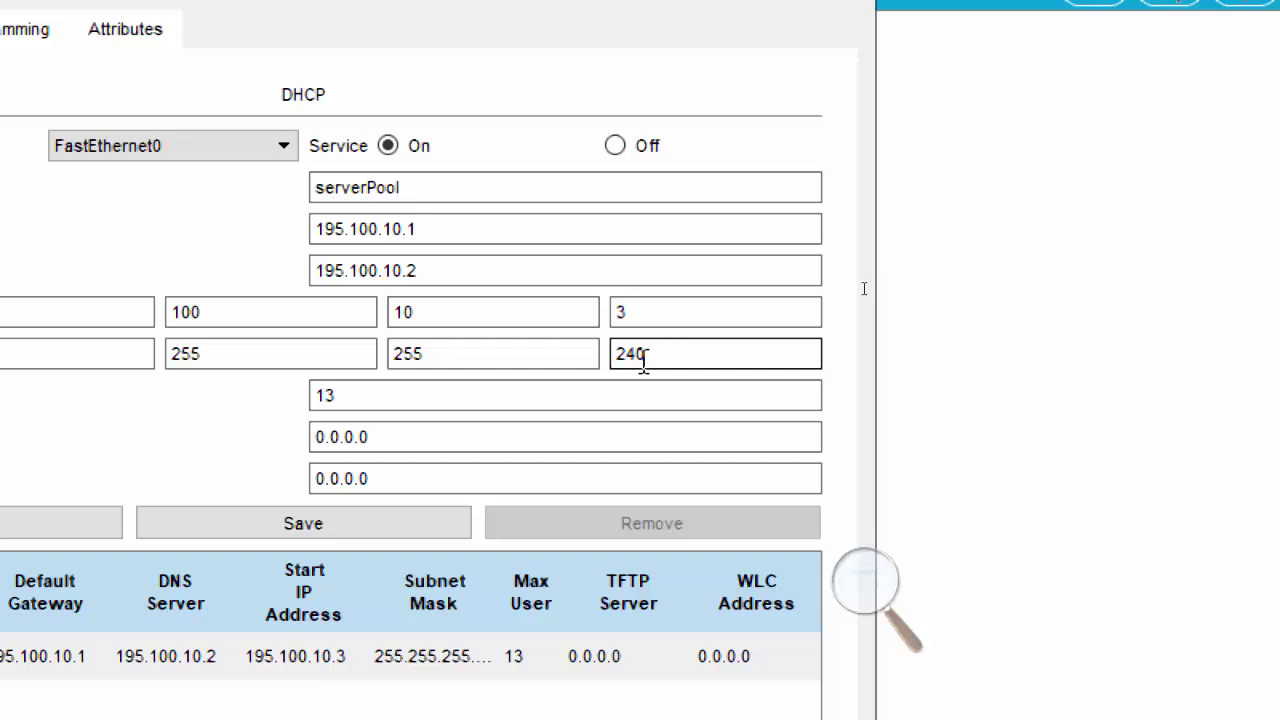
{"action": "left_click_drag", "start_coordinate": [644, 364], "coordinate": [583, 363]}
{"action": "type", "text": "0"}
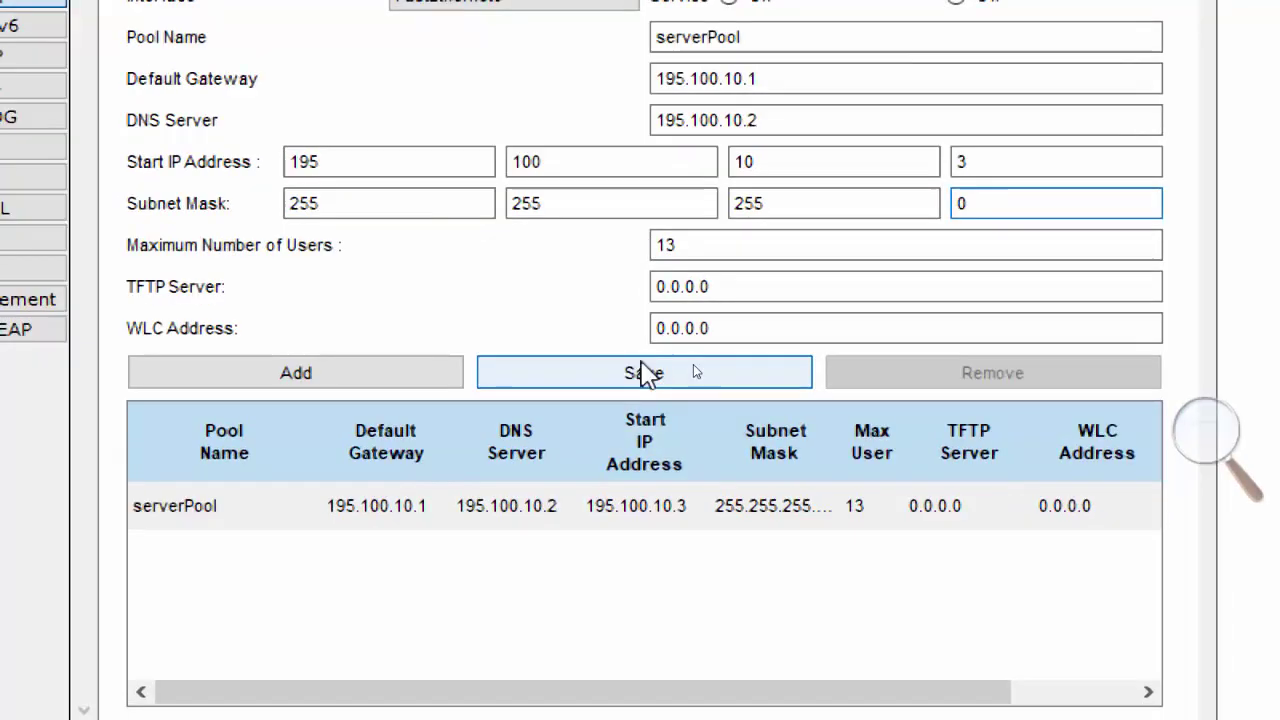
{"action": "left_click", "coordinate": [377, 541]}
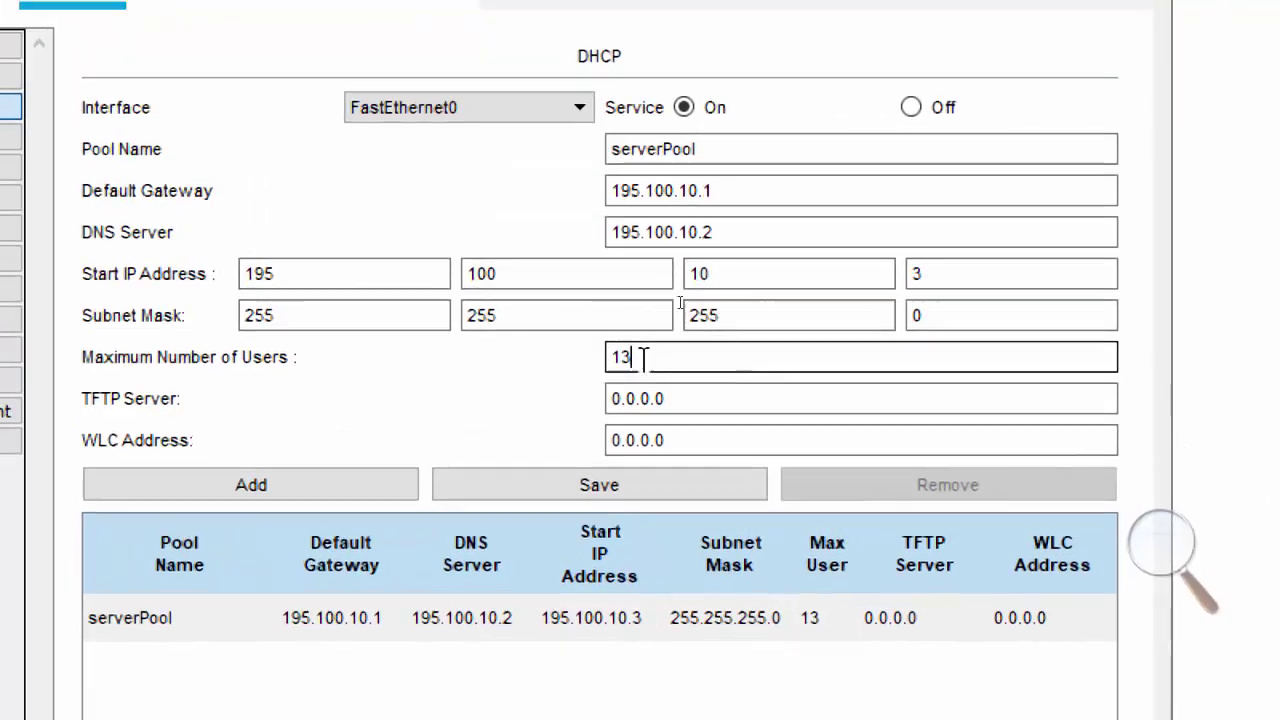
Set the serverPool maximum number of users to 253, save the pool, and close Server0's window
{"action": "left_click_drag", "start_coordinate": [676, 243], "coordinate": [607, 235]}
{"action": "type", "text": "255"}
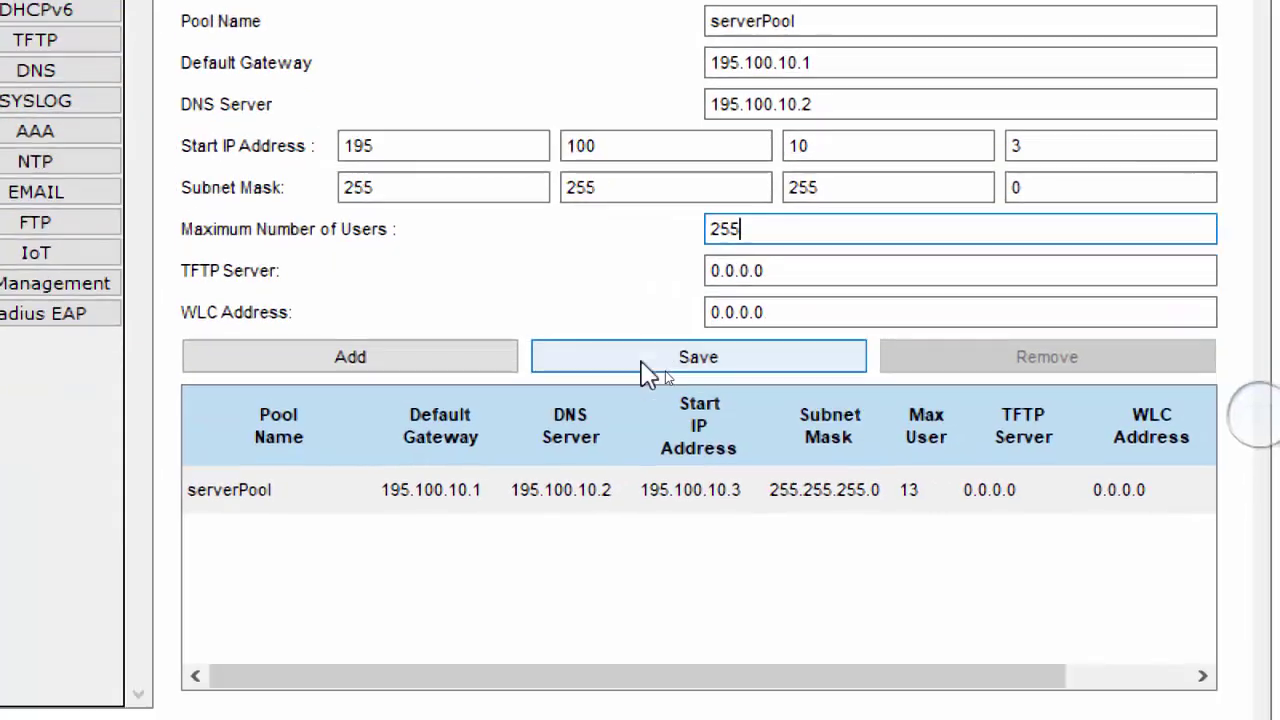
{"action": "key", "text": "BackSpace"}
{"action": "type", "text": "3"}
{"action": "left_click", "coordinate": [624, 503]}
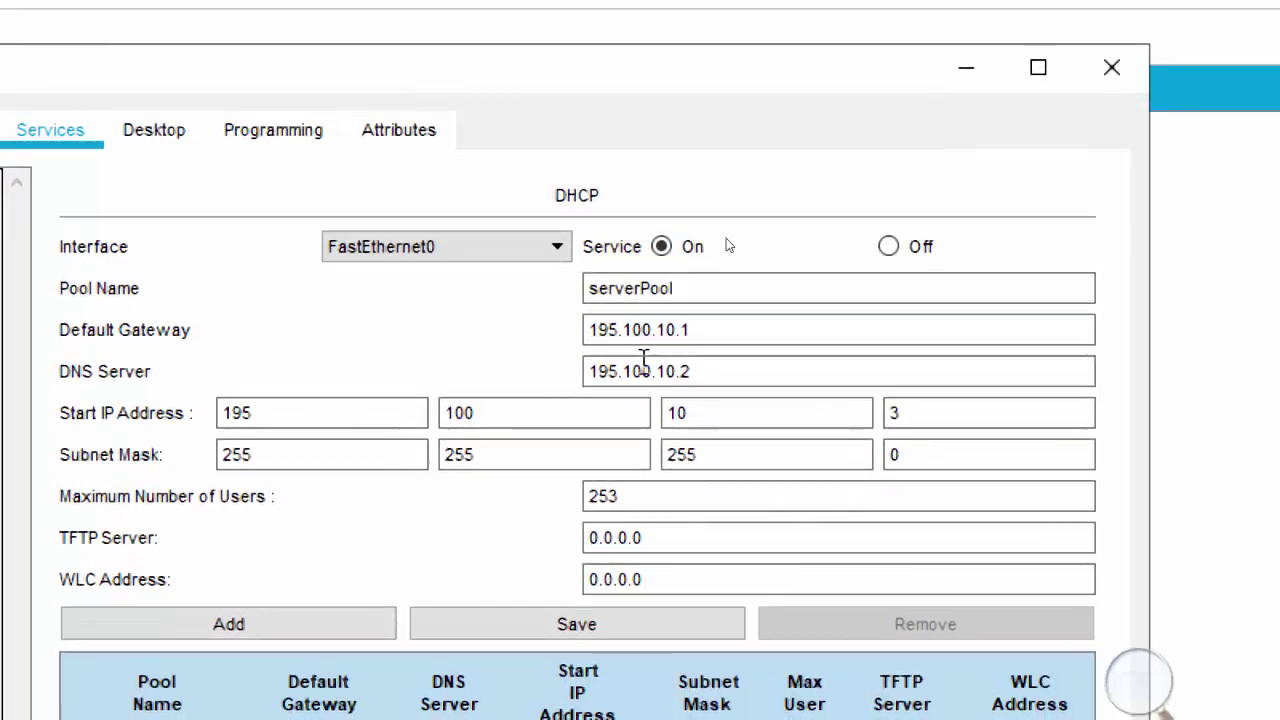
{"action": "left_click", "coordinate": [640, 405]}
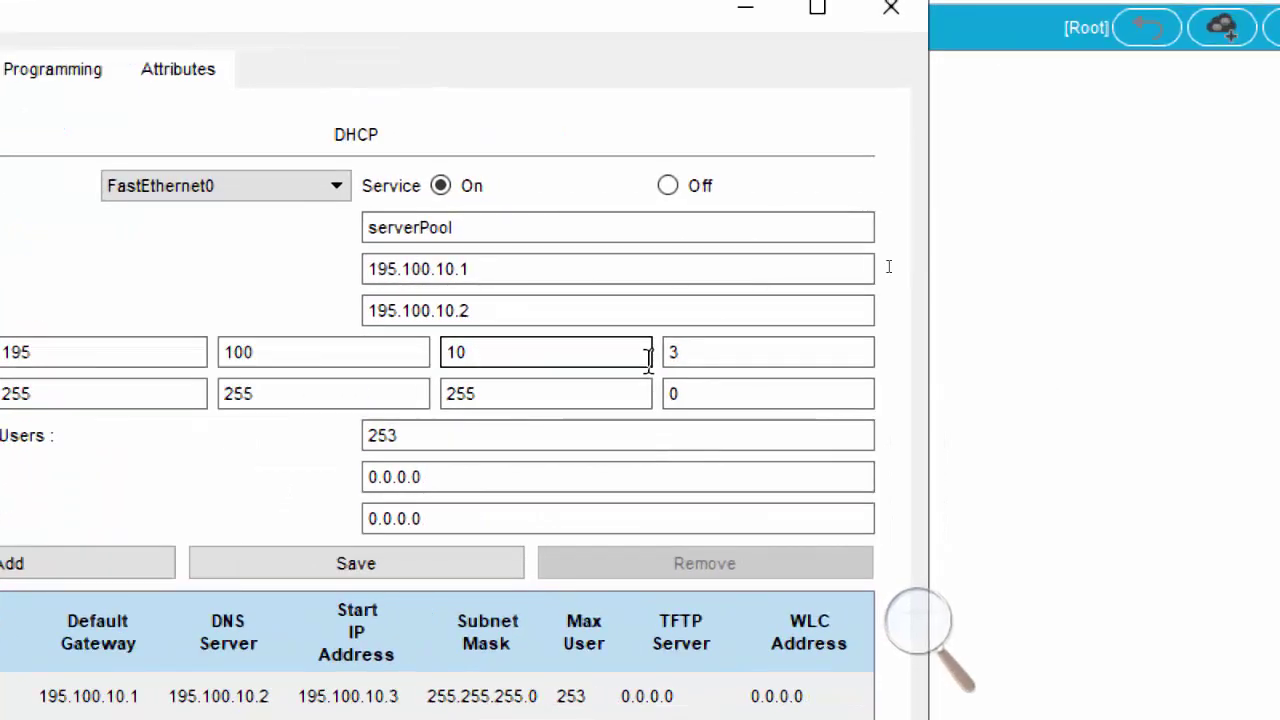
{"action": "left_click", "coordinate": [925, 394]}
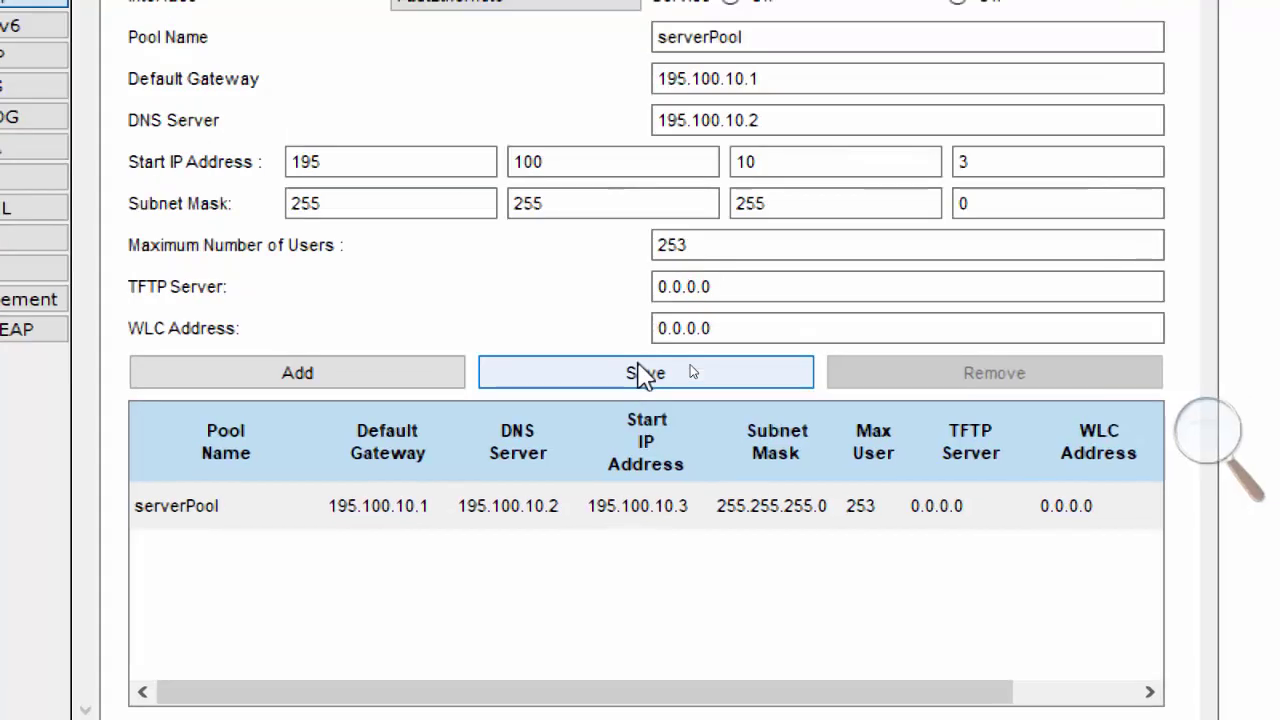
{"action": "left_click", "coordinate": [313, 566]}
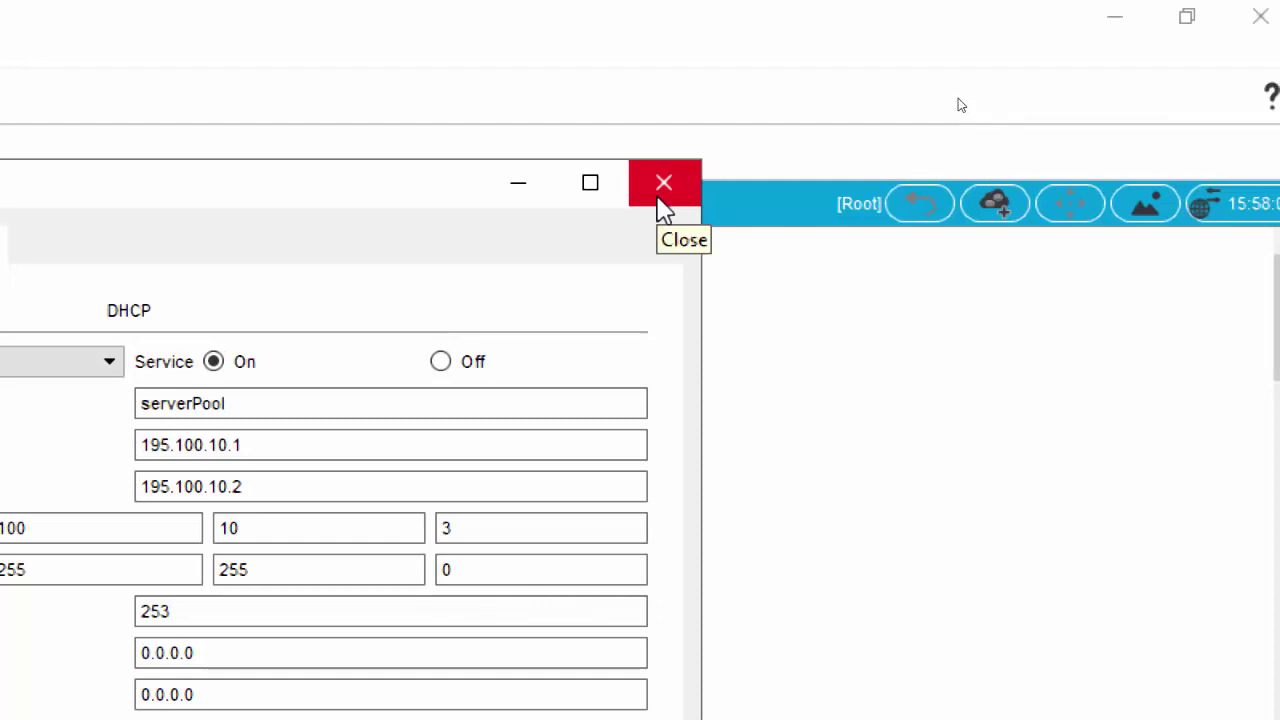
{"action": "left_click", "coordinate": [658, 197]}
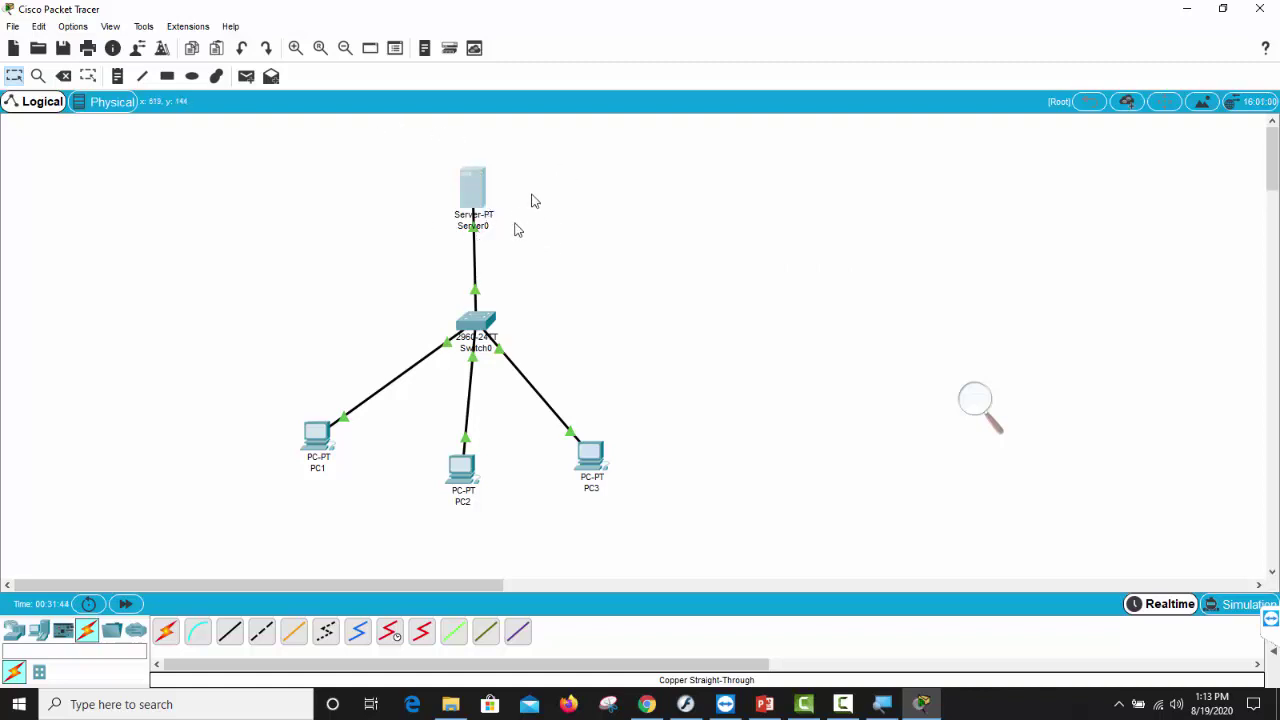
Switch PC1's IPv4 configuration from static to DHCP, and close its device window
{"action": "left_click", "coordinate": [318, 431]}
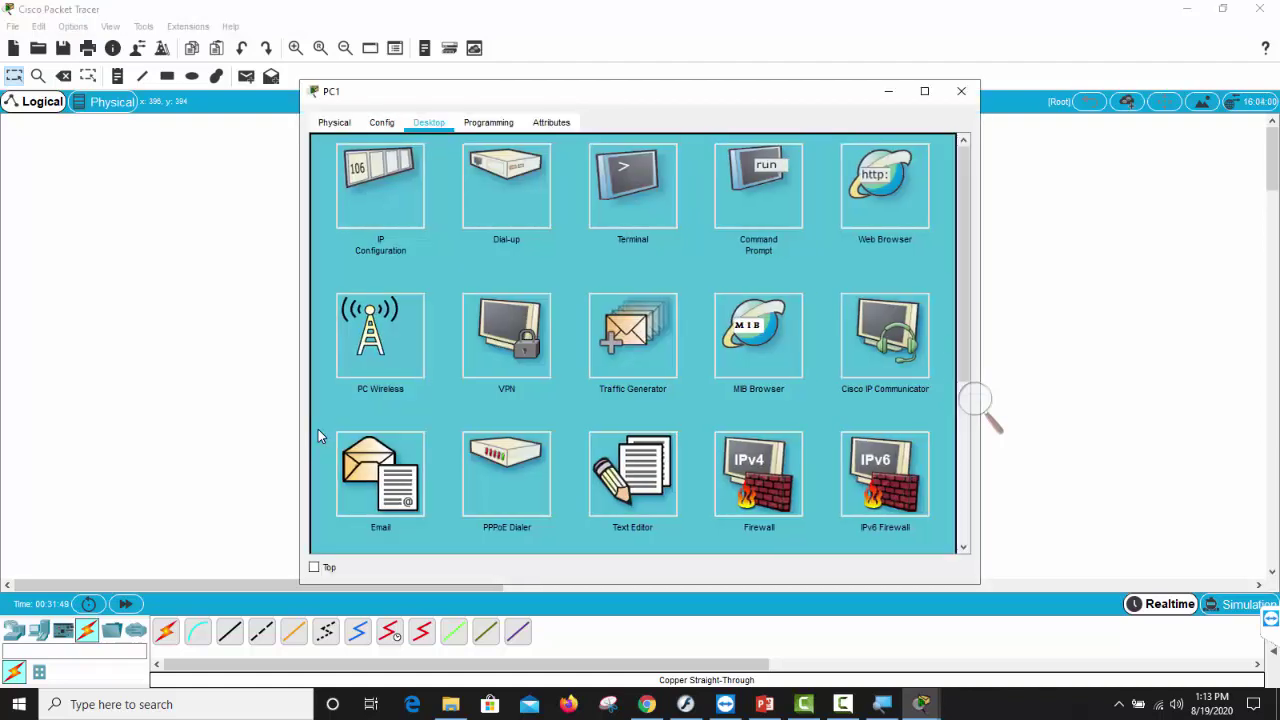
{"action": "left_click", "coordinate": [383, 204]}
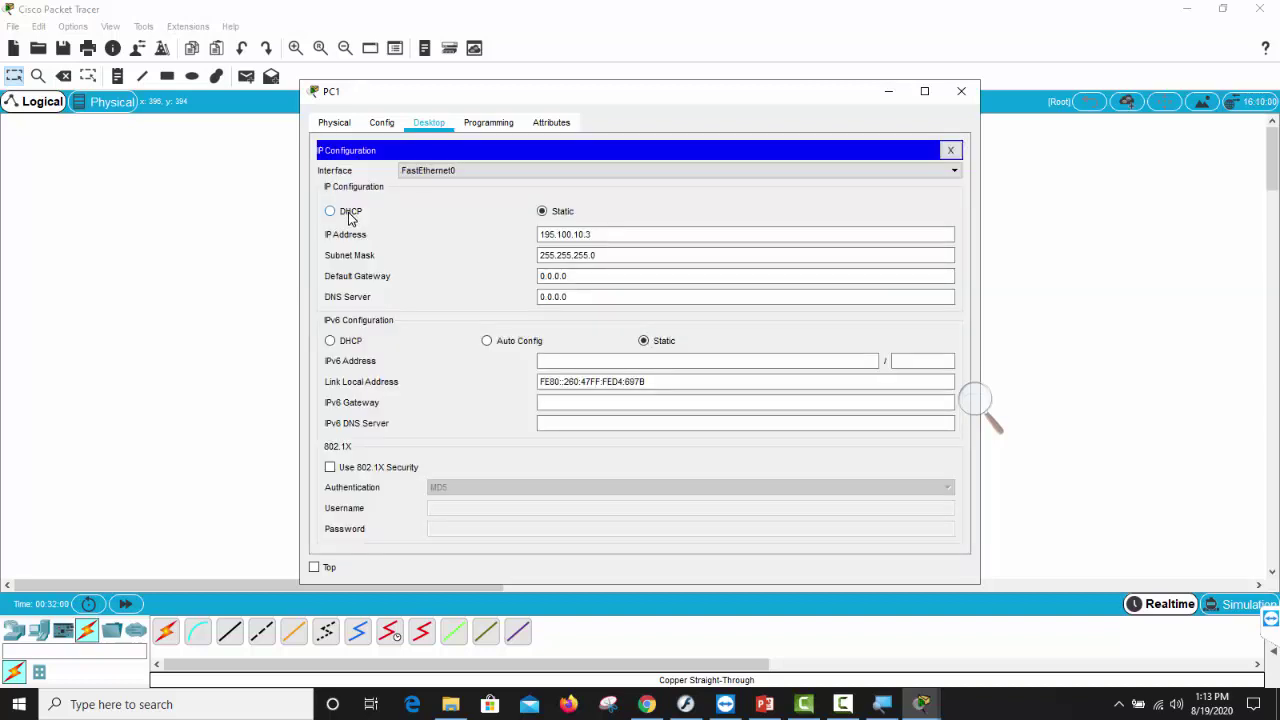
{"action": "left_click", "coordinate": [350, 215]}
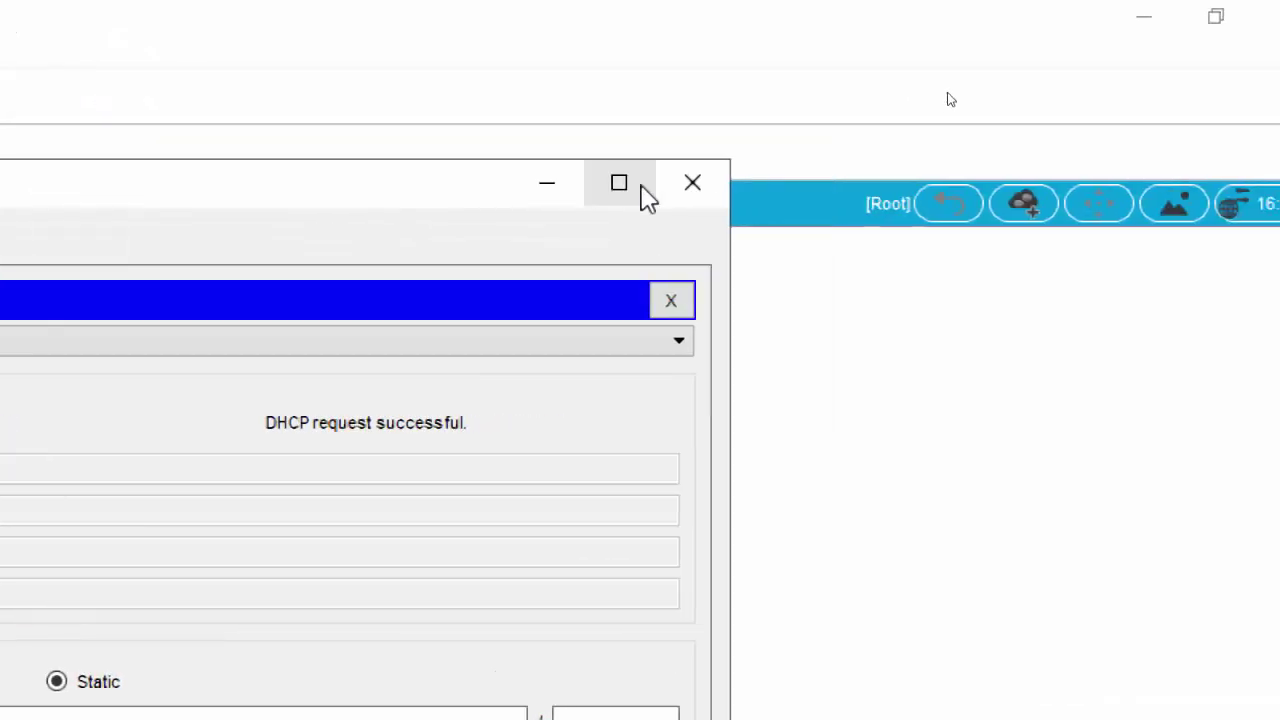
{"action": "left_click", "coordinate": [692, 182]}
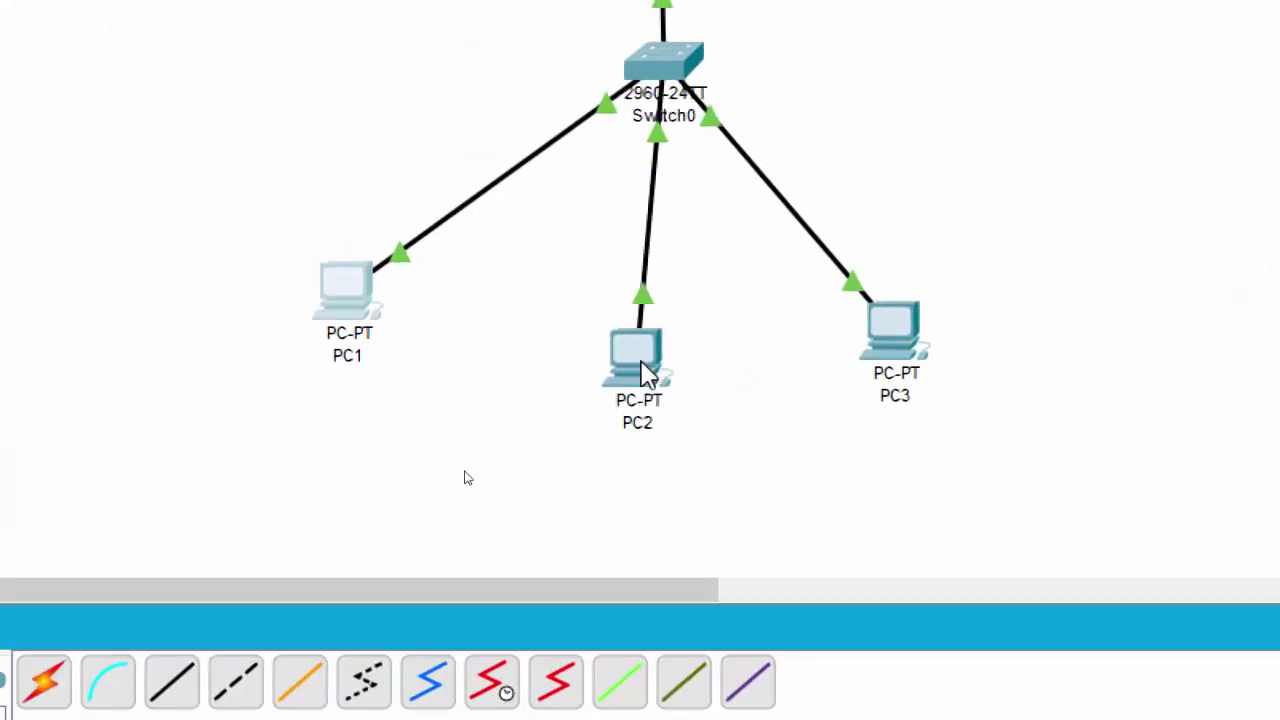
Open PC2's IP configuration, set its IPv4 addressing to DHCP, and close its device window
{"action": "left_click", "coordinate": [641, 362]}
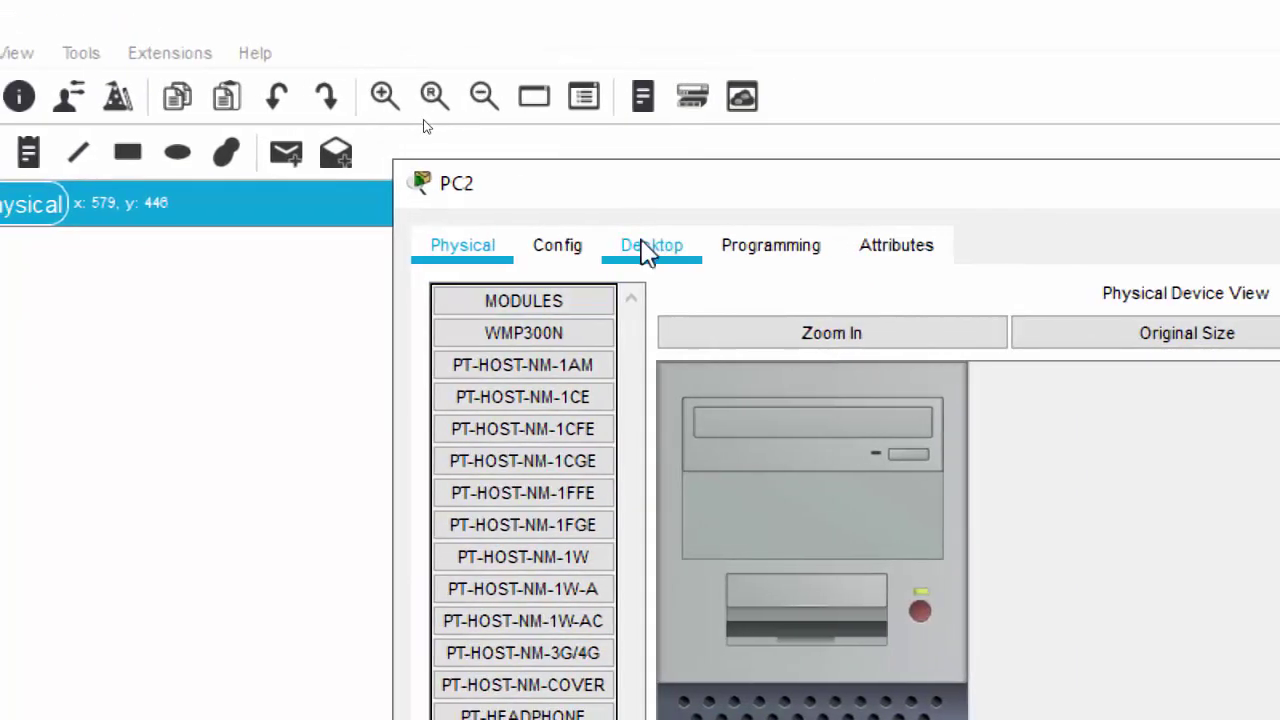
{"action": "left_click", "coordinate": [645, 250]}
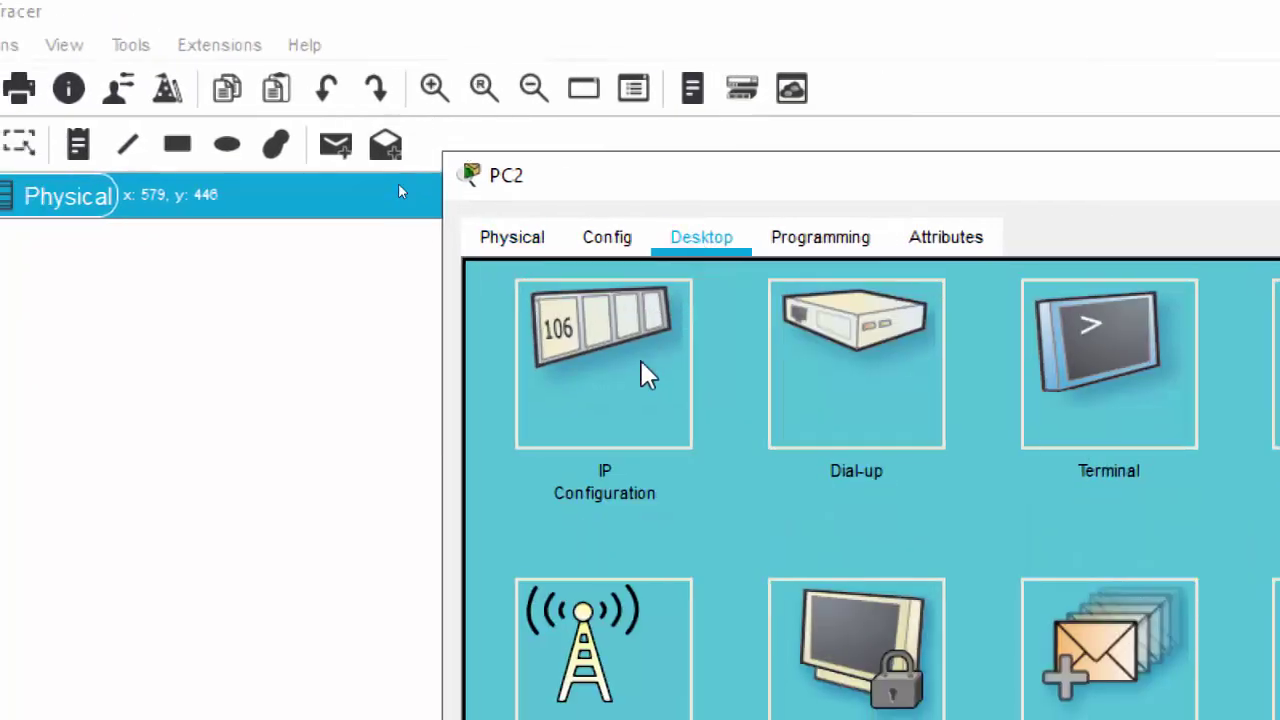
{"action": "left_click", "coordinate": [643, 366]}
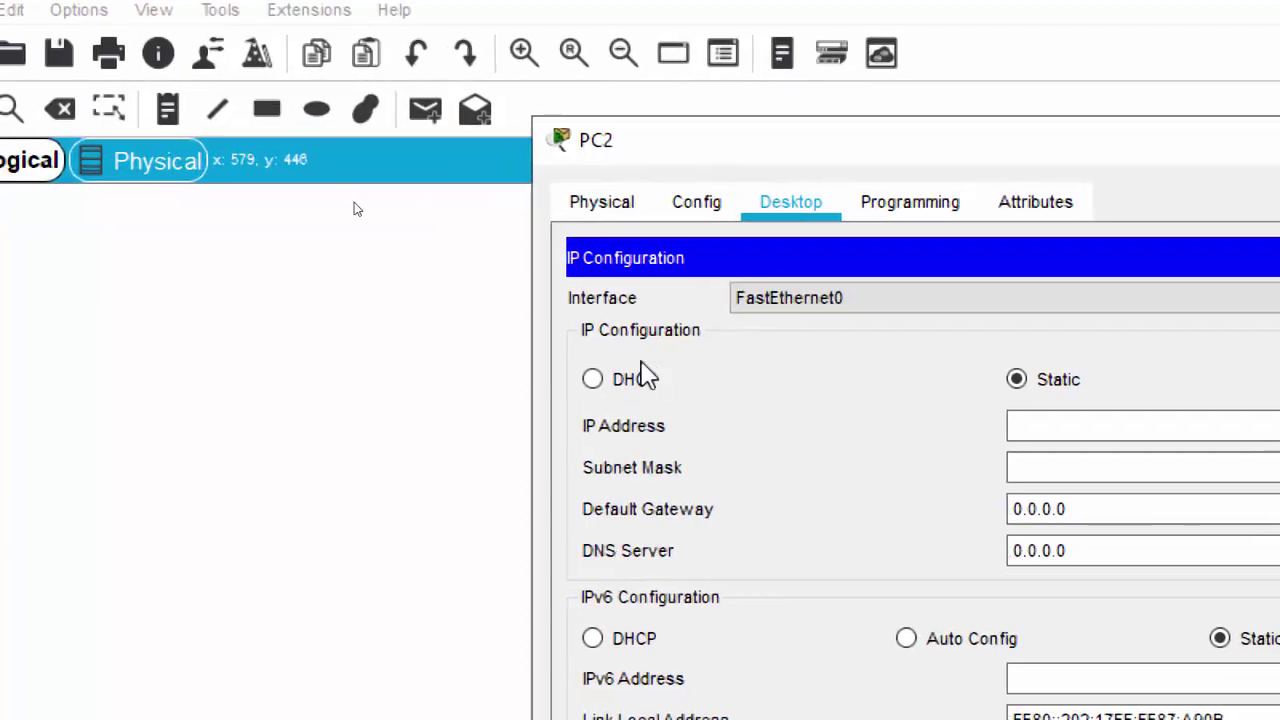
{"action": "left_click", "coordinate": [619, 379]}
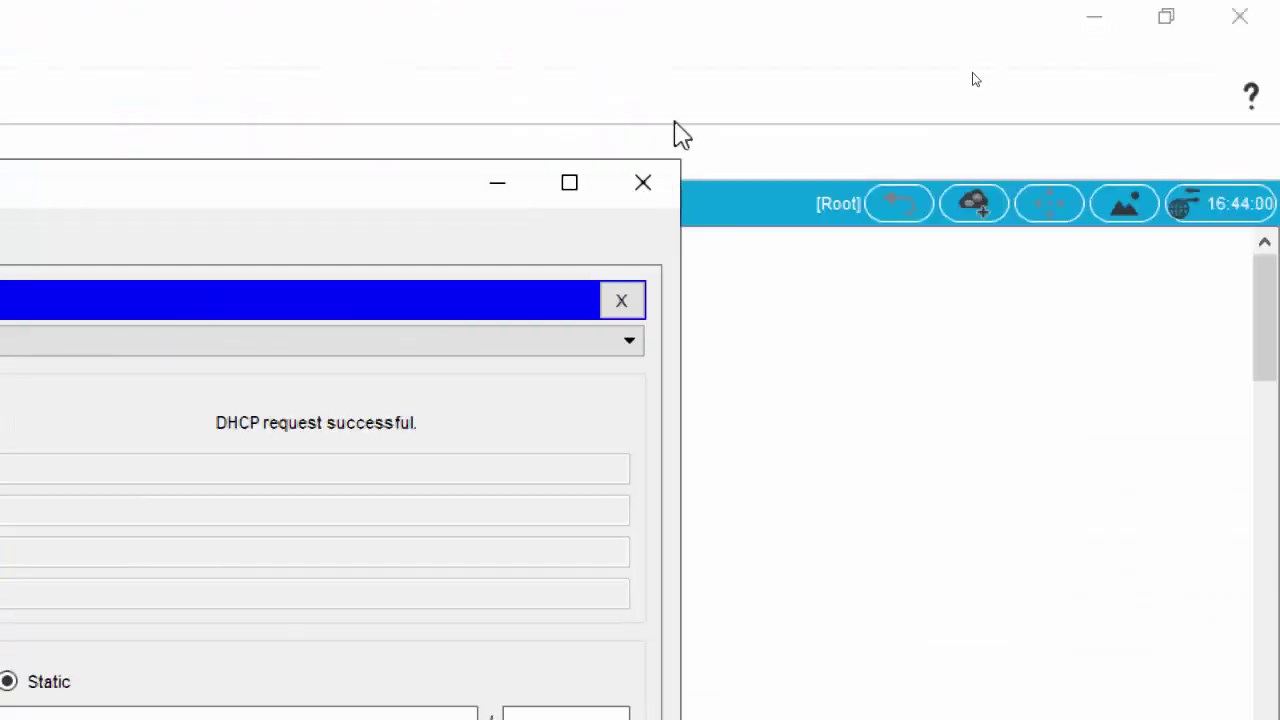
{"action": "left_click", "coordinate": [644, 184]}
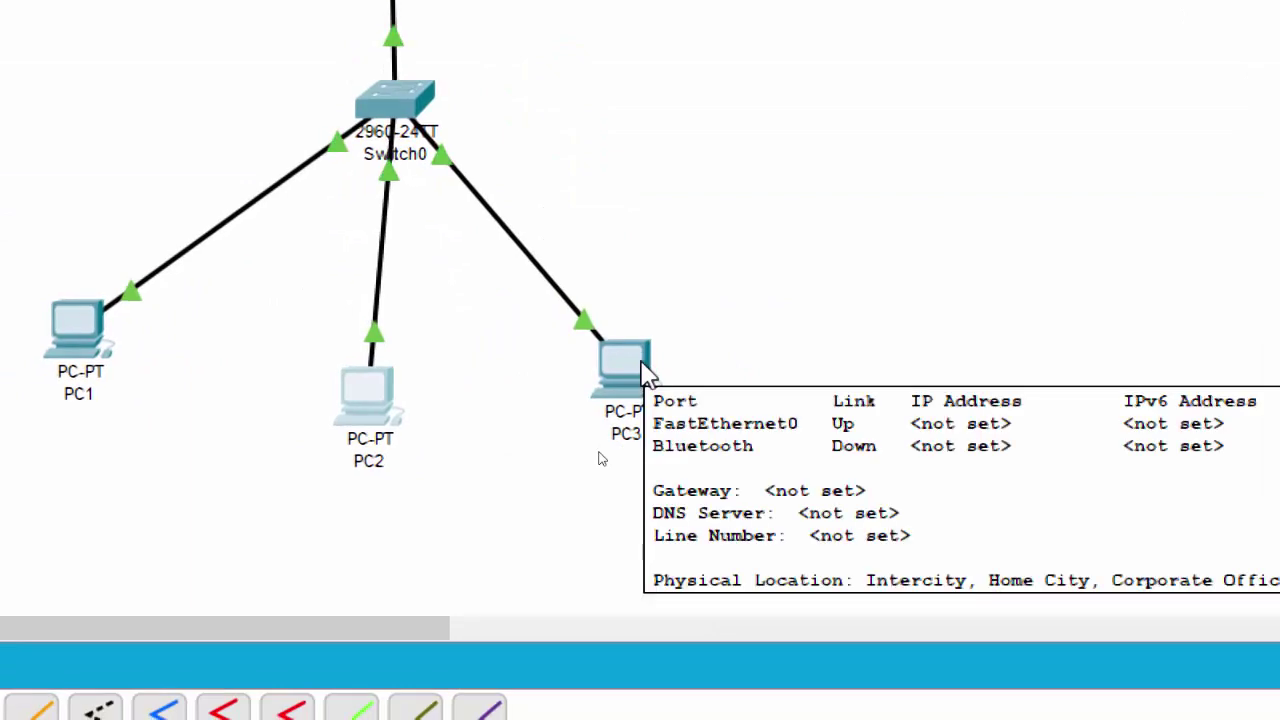
Open PC3's IP configuration, set its IPv4 addressing to DHCP, and close its device window
{"action": "left_click", "coordinate": [645, 372]}
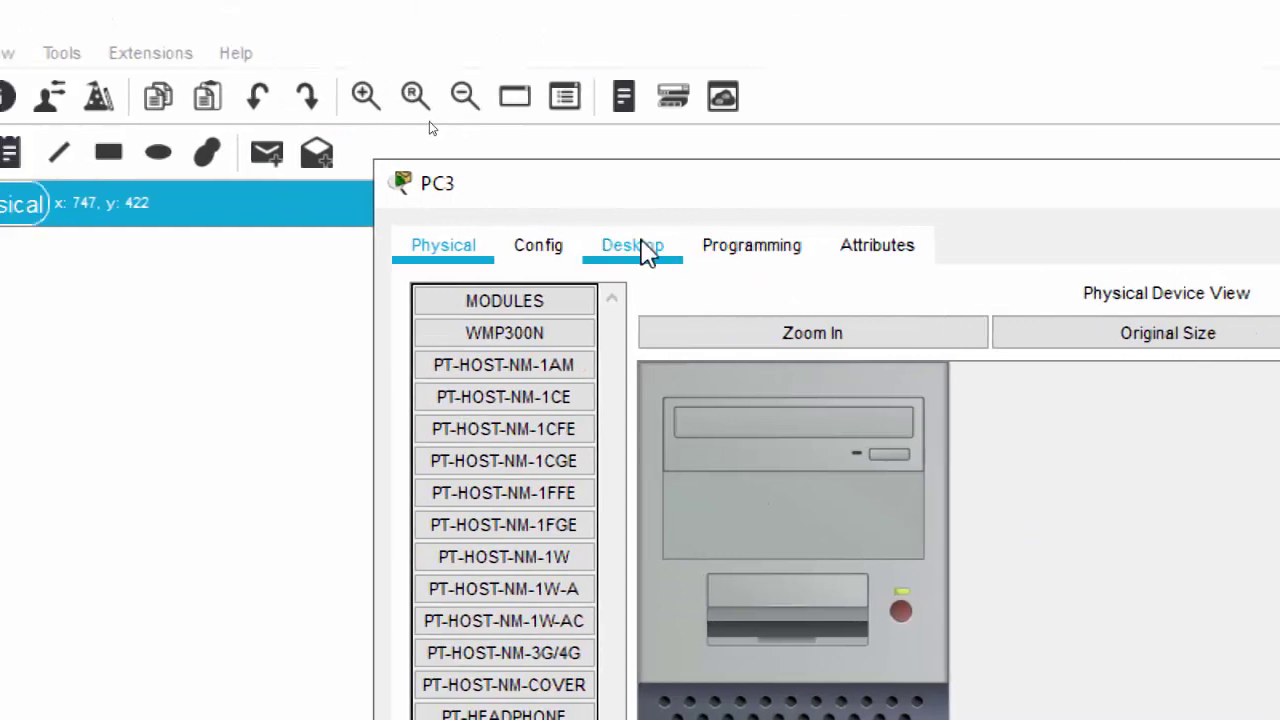
{"action": "left_click", "coordinate": [645, 252]}
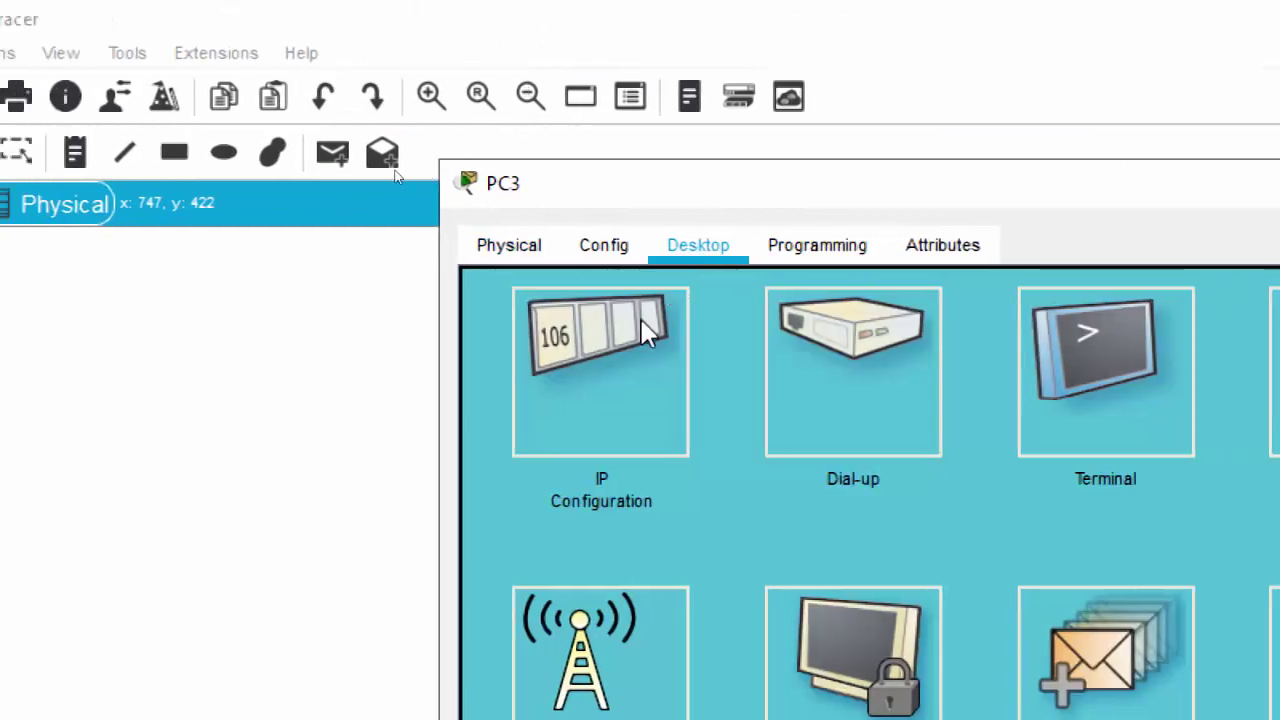
{"action": "left_click", "coordinate": [641, 340]}
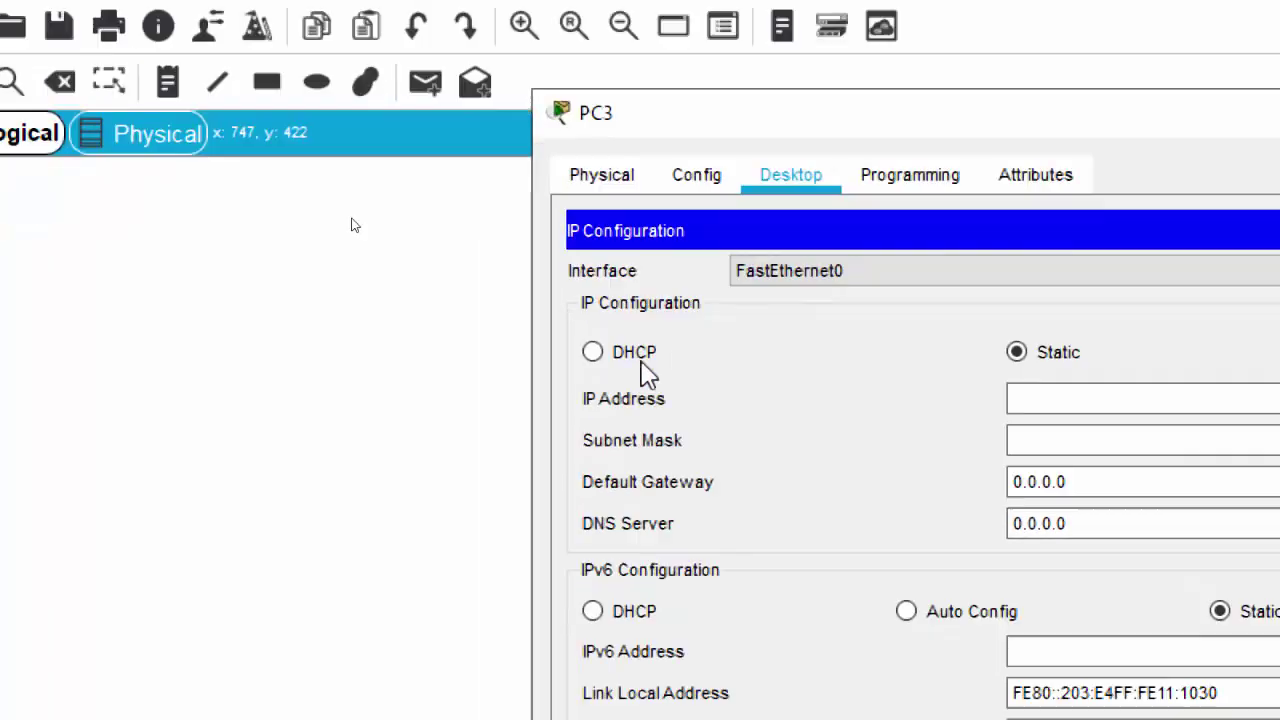
{"action": "left_click", "coordinate": [641, 360]}
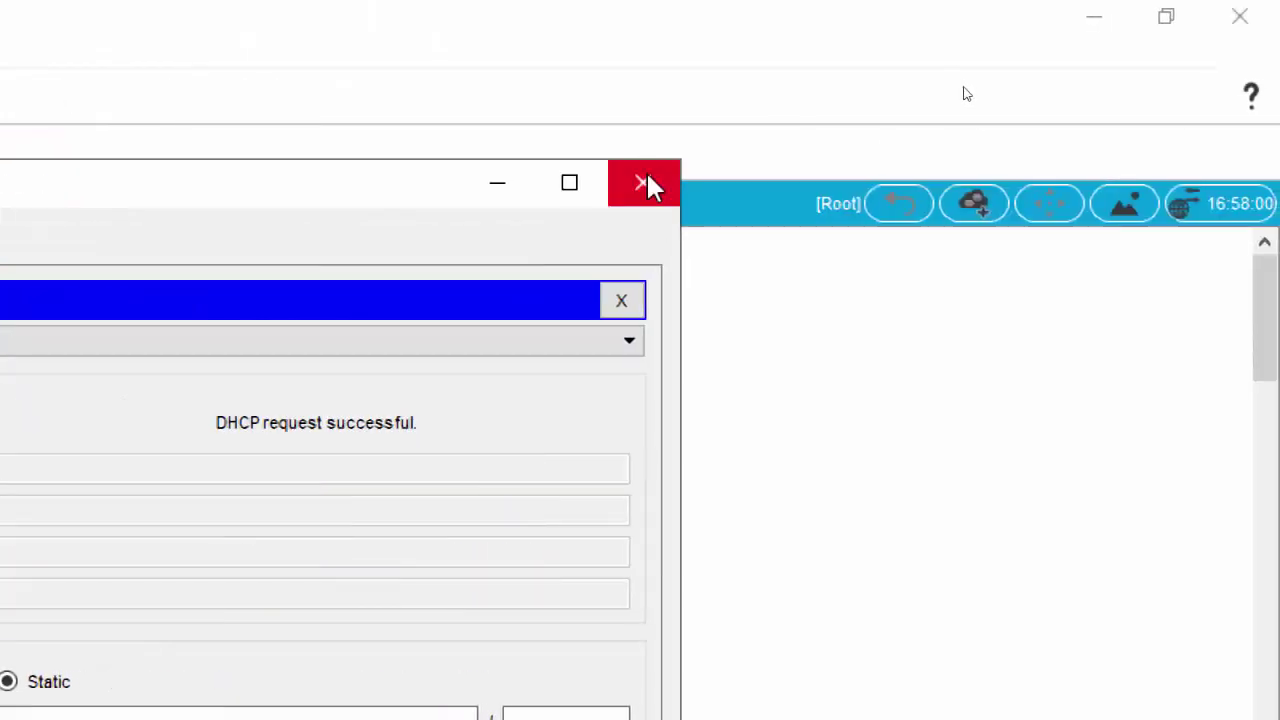
{"action": "left_click", "coordinate": [645, 180]}
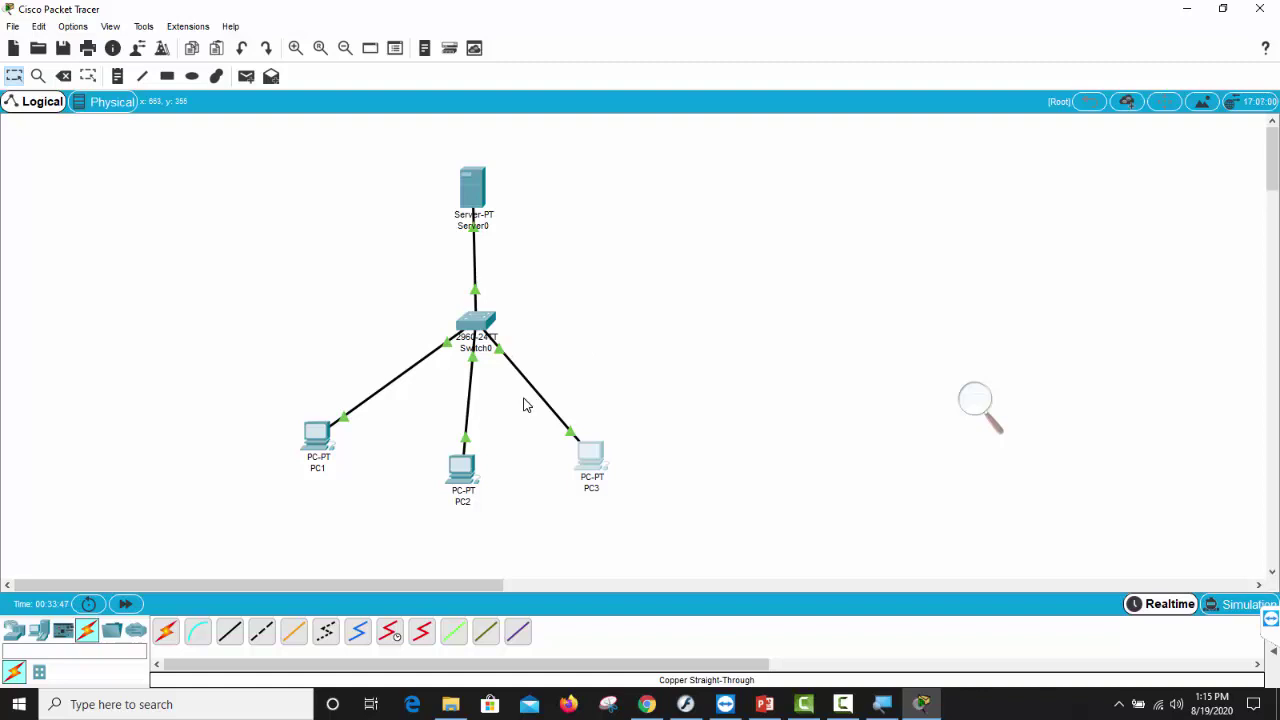
Run ipconfig in PC1's Command Prompt to check its network settings
{"action": "left_click", "coordinate": [319, 436]}
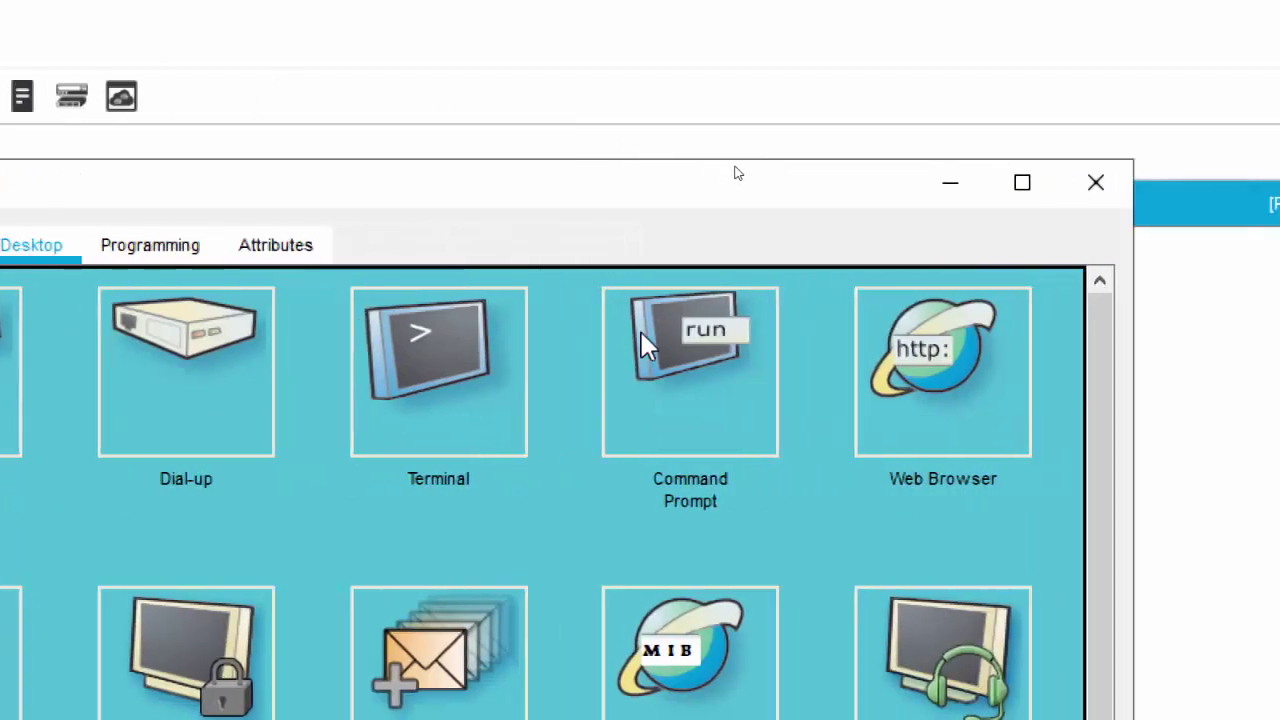
{"action": "left_click", "coordinate": [642, 335]}
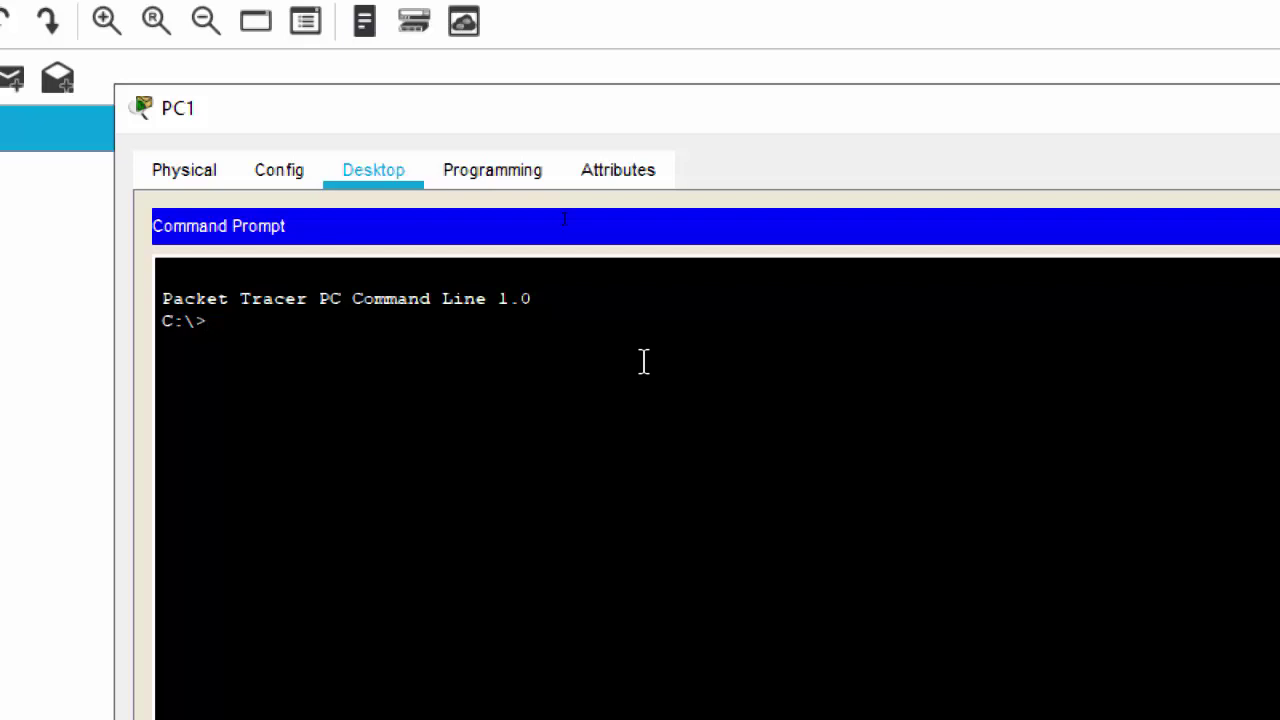
{"action": "type", "text": "ipconfig"}
{"action": "key", "text": "Return"}
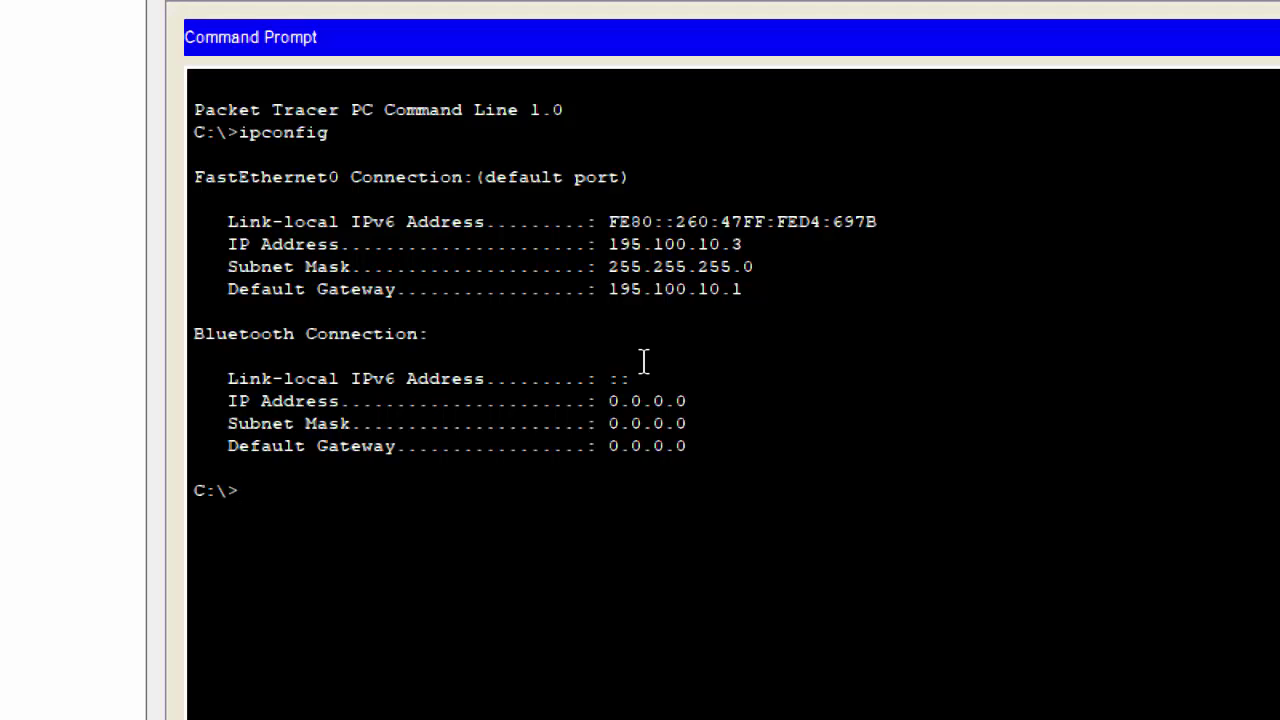
Test PC1's connection to the server by running ping 195.100.10.2
{"action": "type", "text": "ping 195.100"}
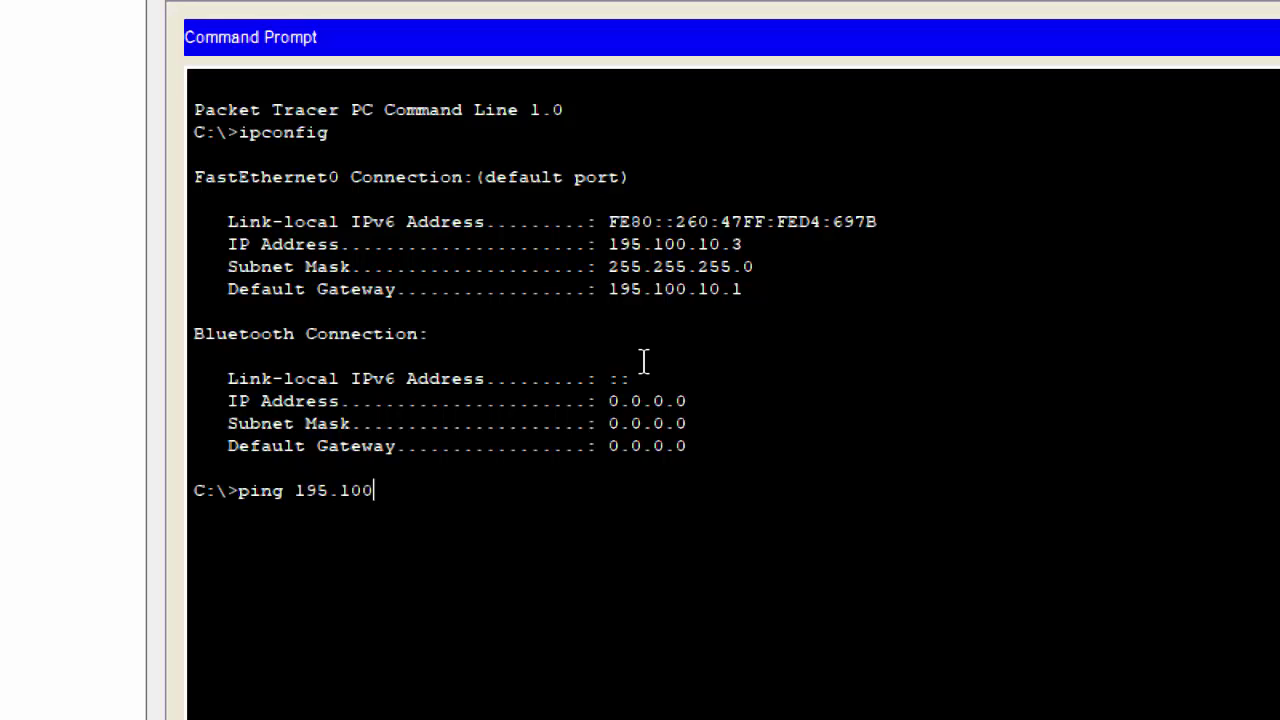
{"action": "type", "text": ".10.3"}
{"action": "key", "text": "BackSpace"}
{"action": "type", "text": "2"}
{"action": "key", "text": "Return"}
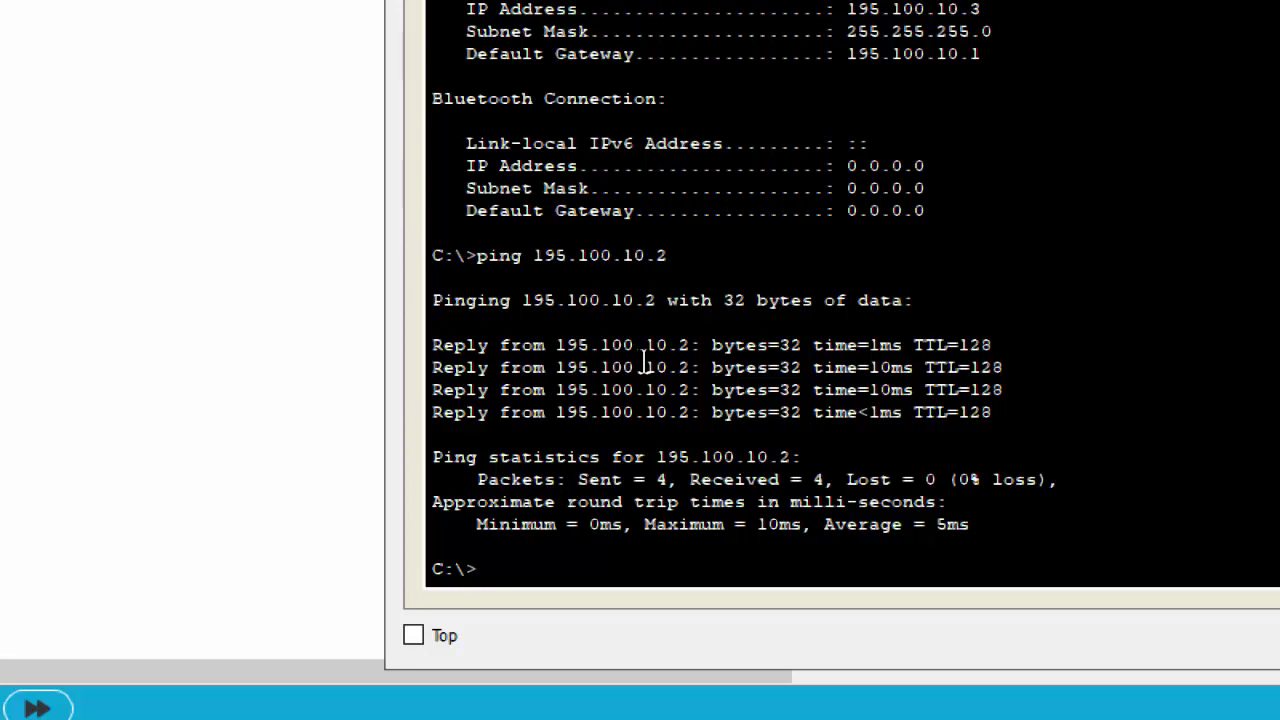
Recall the last ping command and run it for 195.100.10.4 instead
{"action": "key", "text": "Up"}
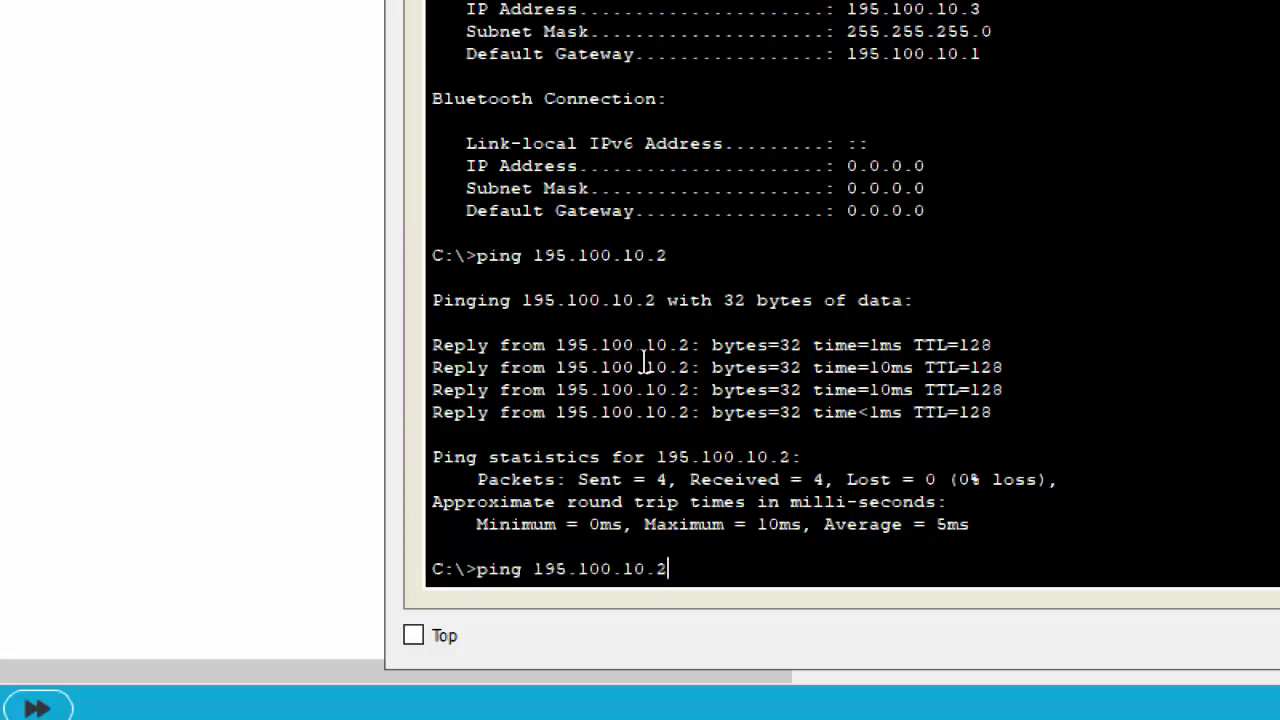
{"action": "key", "text": "BackSpace"}
{"action": "type", "text": "4"}
{"action": "key", "text": "Return"}
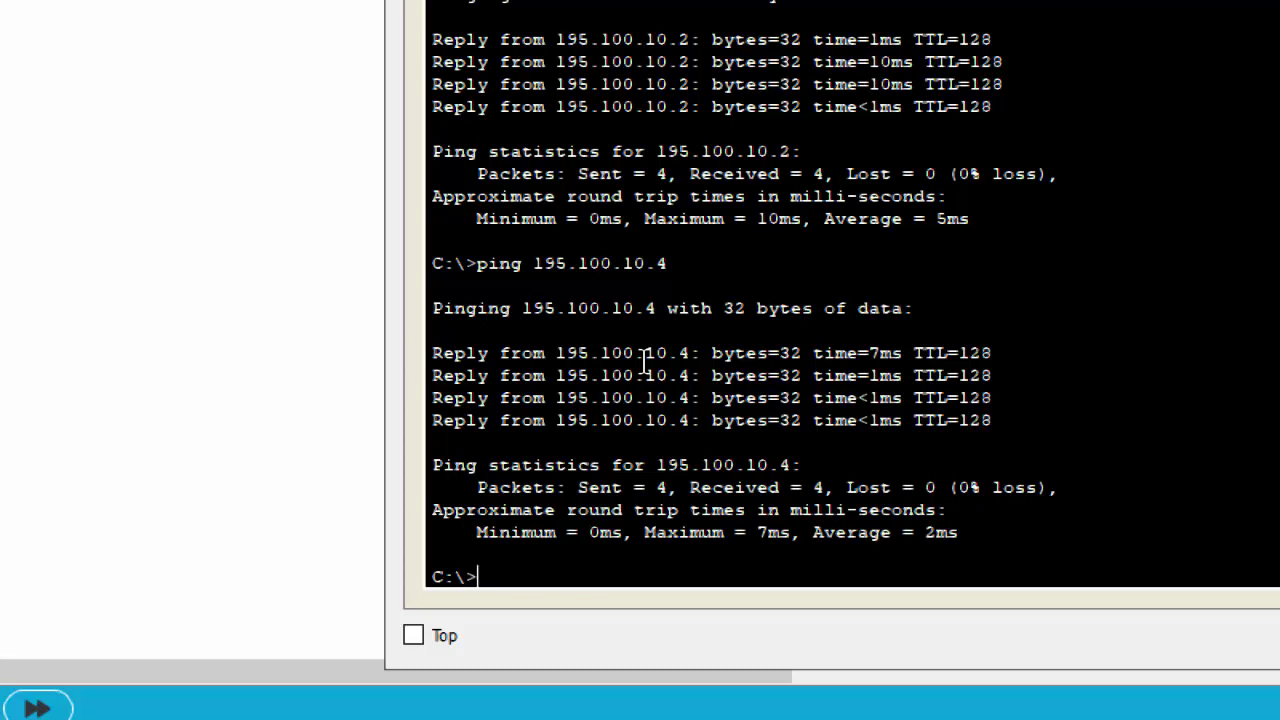
Test PC1's connection to another PC by running ping 195.100.10.5
{"action": "key", "text": "Up"}
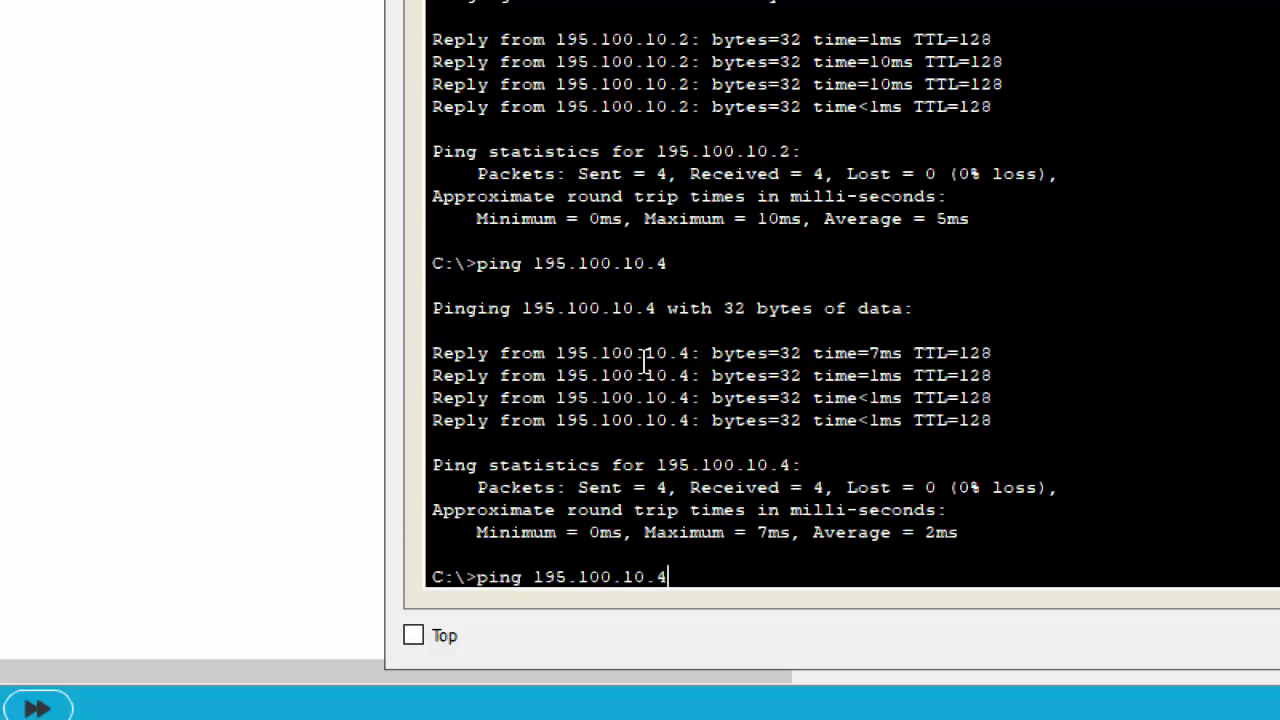
{"action": "key", "text": "BackSpace"}
{"action": "type", "text": "5"}
{"action": "key", "text": "Return"}
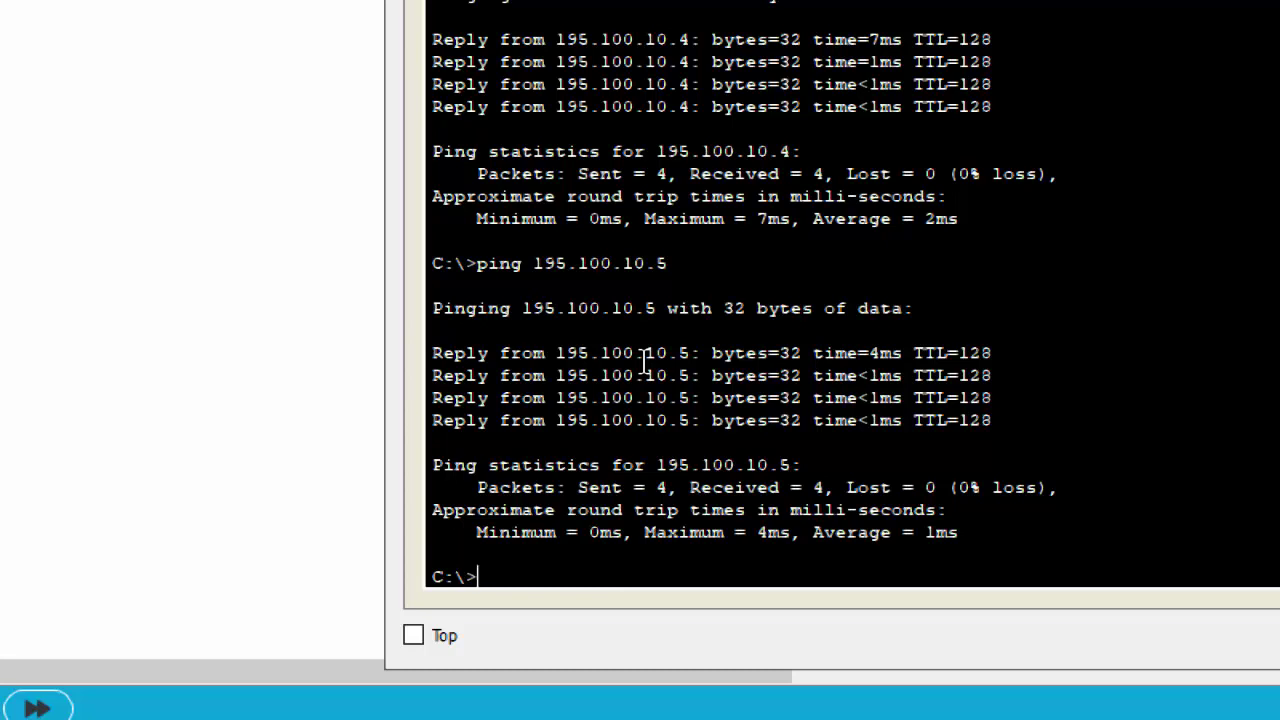
Run the ping command for 195.100.10.6 and close PC1's device window
{"action": "key", "text": "Up"}
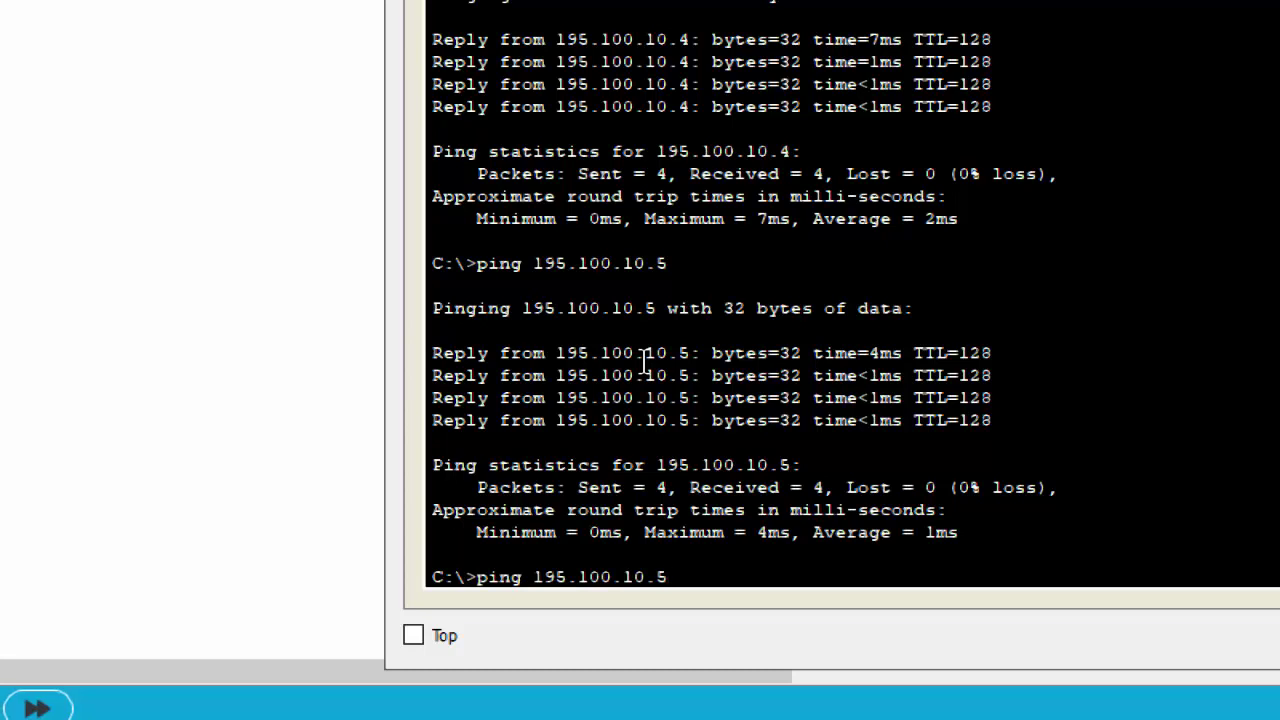
{"action": "key", "text": "BackSpace"}
{"action": "type", "text": "6"}
{"action": "key", "text": "Return"}
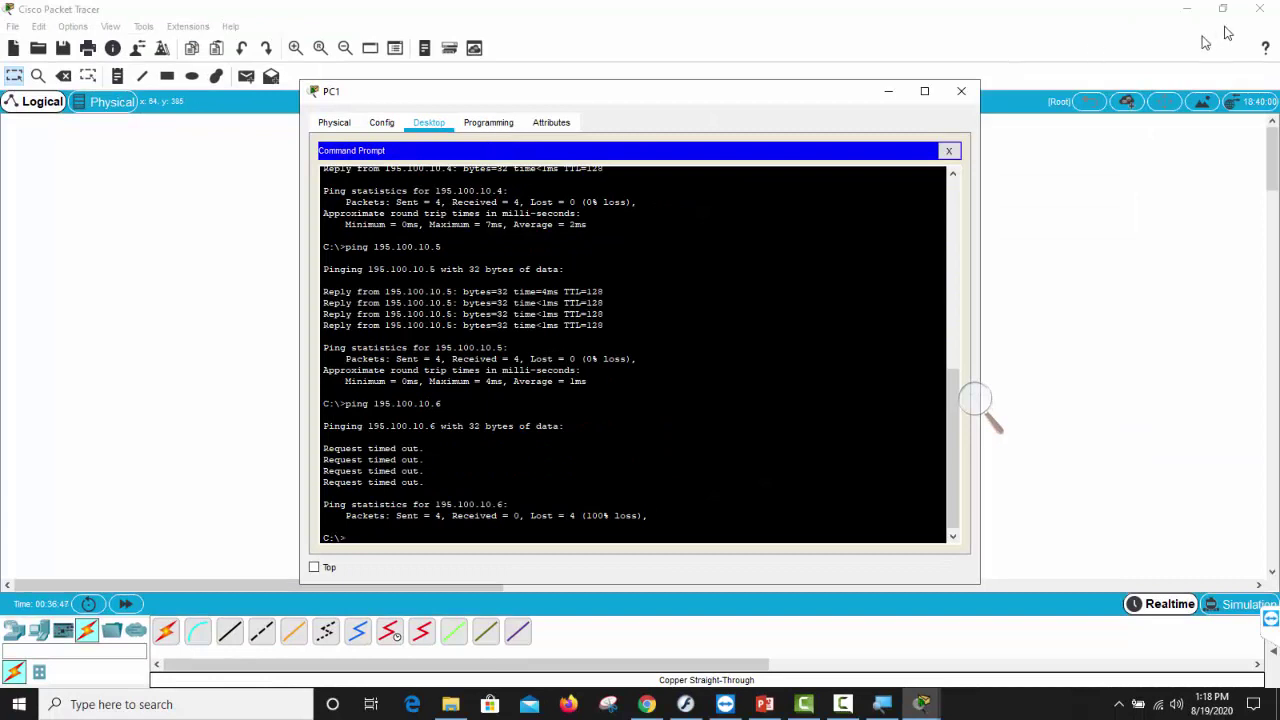
{"action": "left_click", "coordinate": [961, 91]}
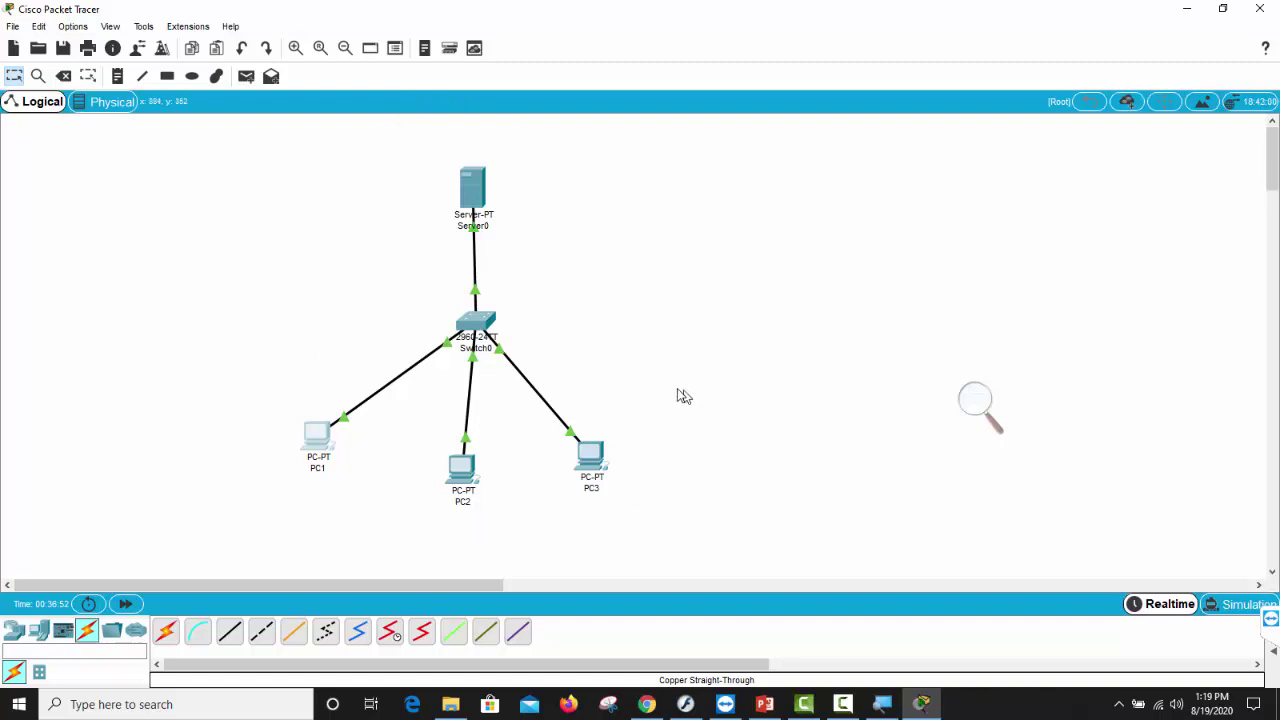
Switch to Simulation mode and shift PC3 and PC2 slightly outward to tidy the topology layout
{"action": "left_click", "coordinate": [1220, 608]}
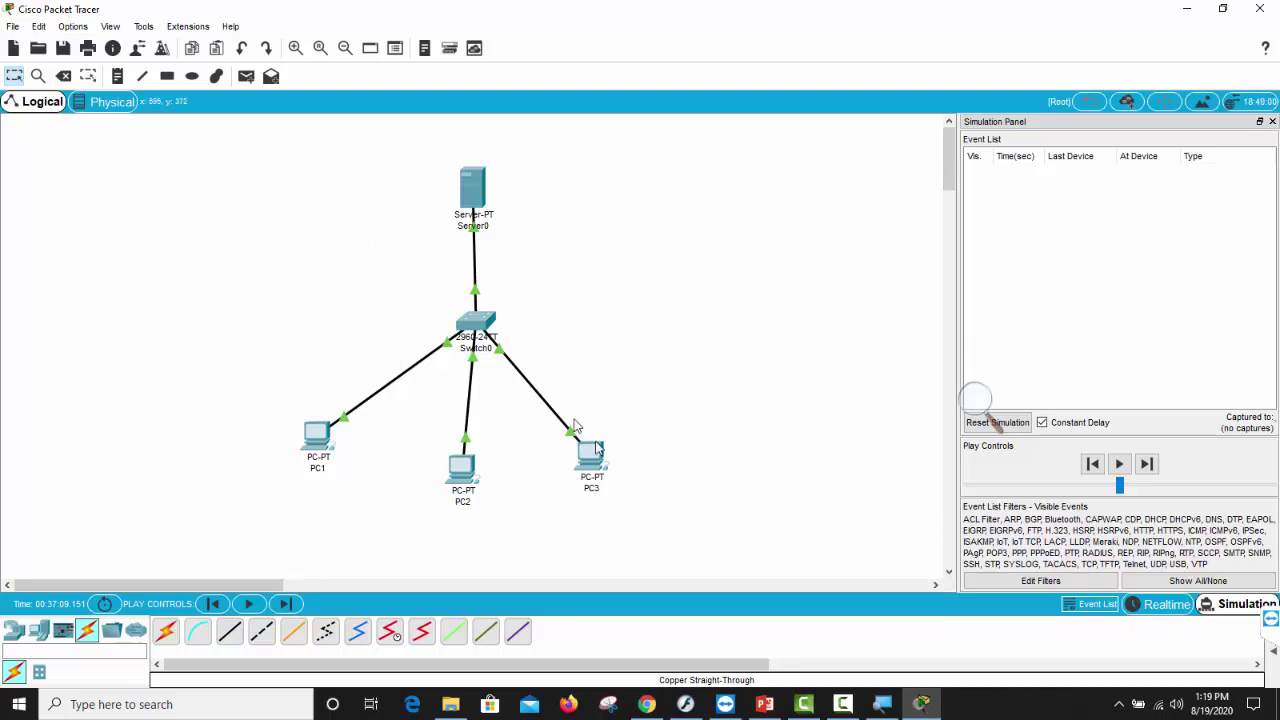
{"action": "left_click_drag", "start_coordinate": [594, 460], "coordinate": [634, 449]}
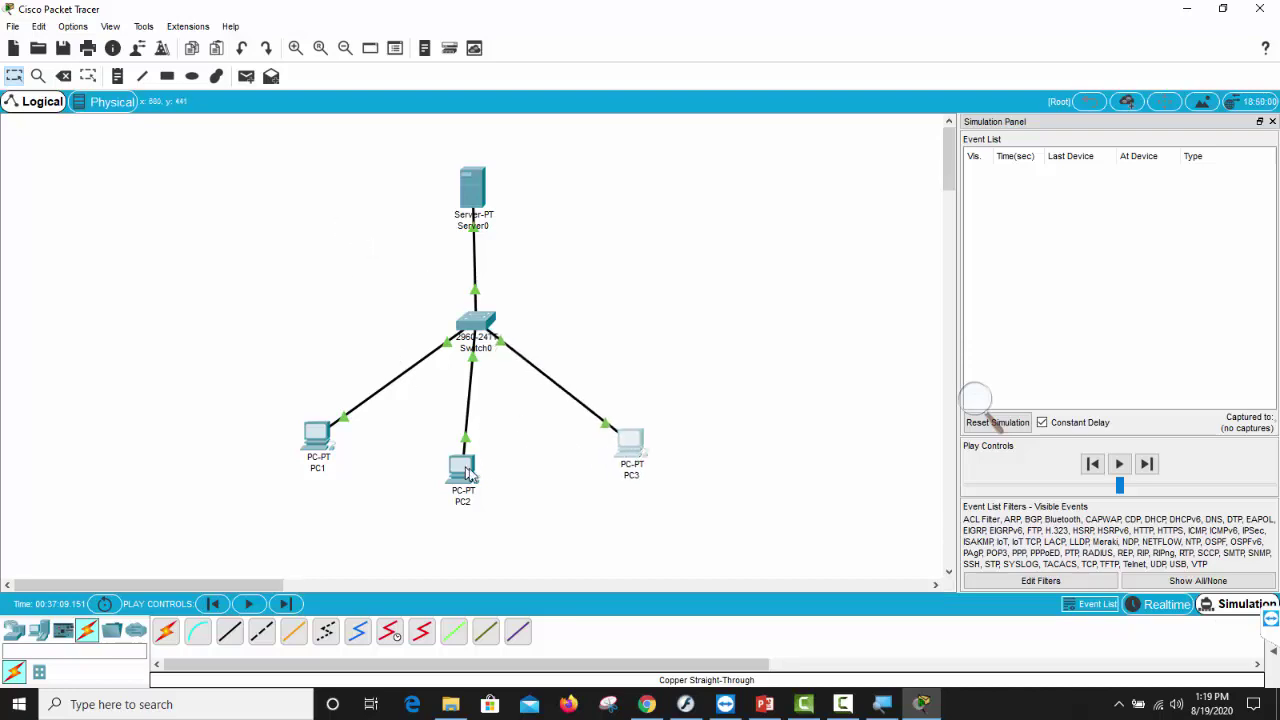
{"action": "left_click_drag", "start_coordinate": [468, 472], "coordinate": [476, 475]}
{"action": "left_click", "coordinate": [603, 325]}
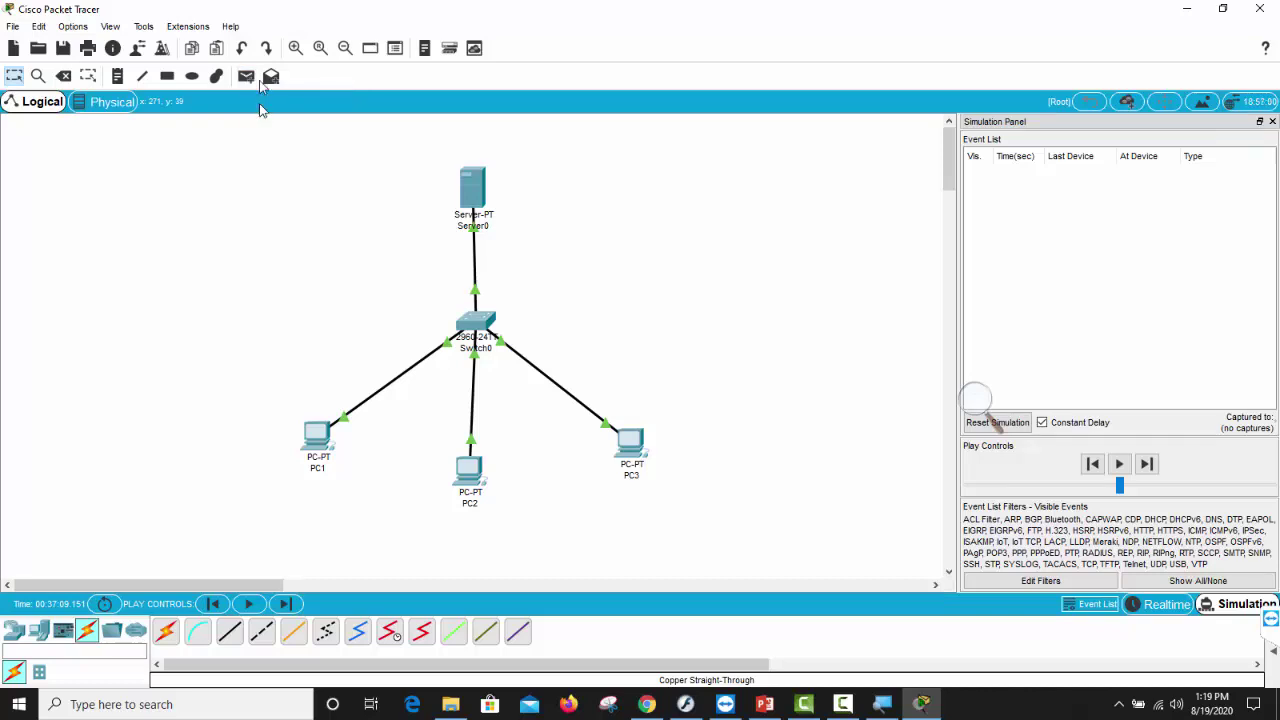
Add a simple PDU from PC2 to Server0 and show the PDU list
{"action": "left_click", "coordinate": [249, 84]}
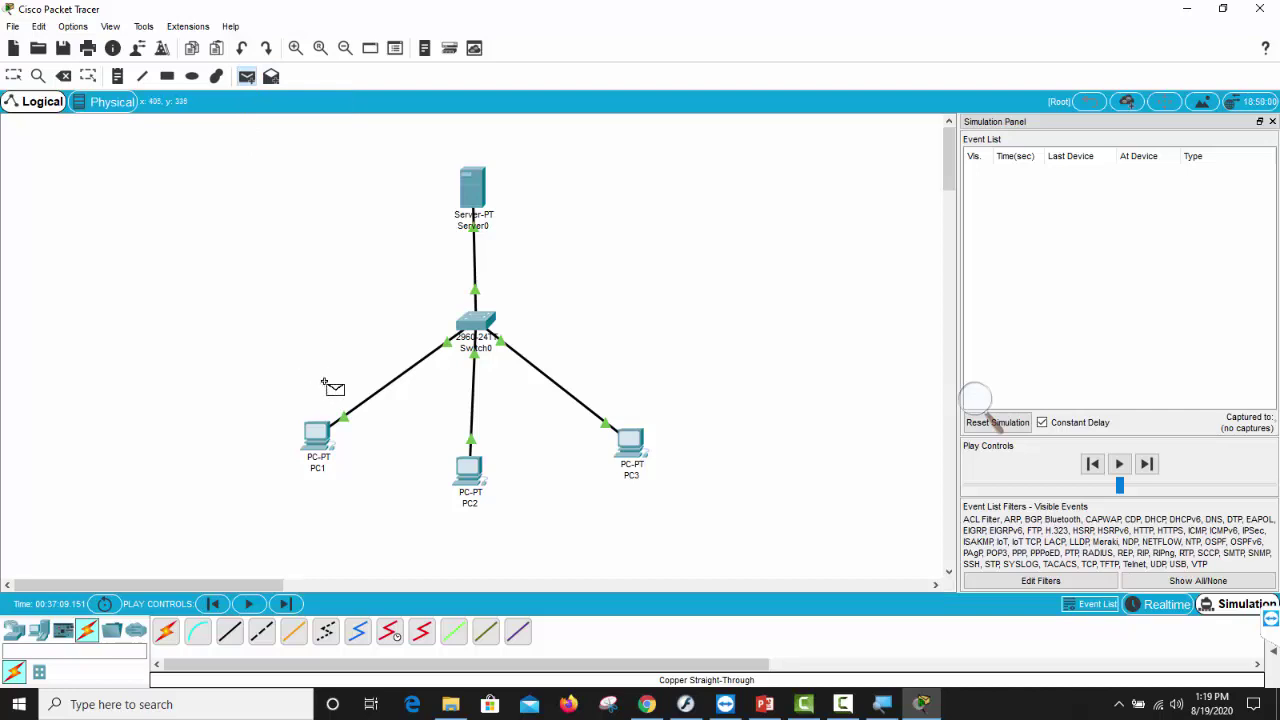
{"action": "left_click", "coordinate": [468, 468]}
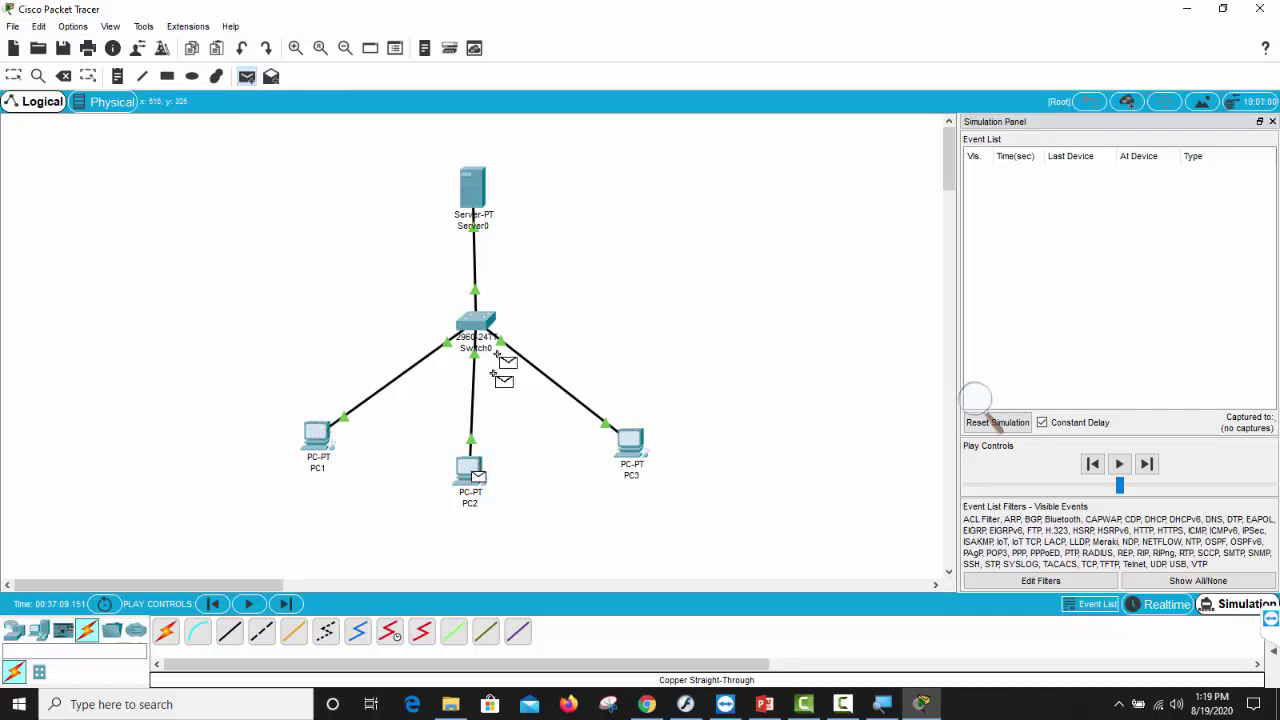
{"action": "left_click", "coordinate": [481, 192]}
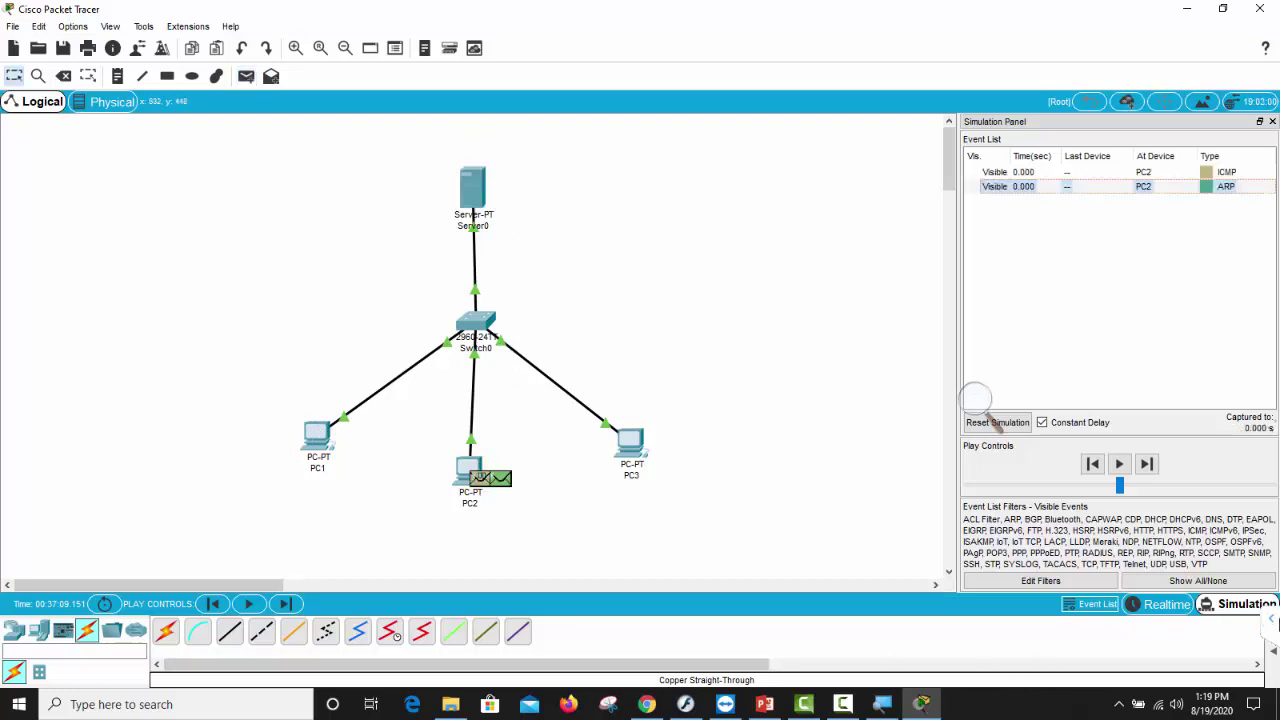
{"action": "left_click", "coordinate": [1273, 650]}
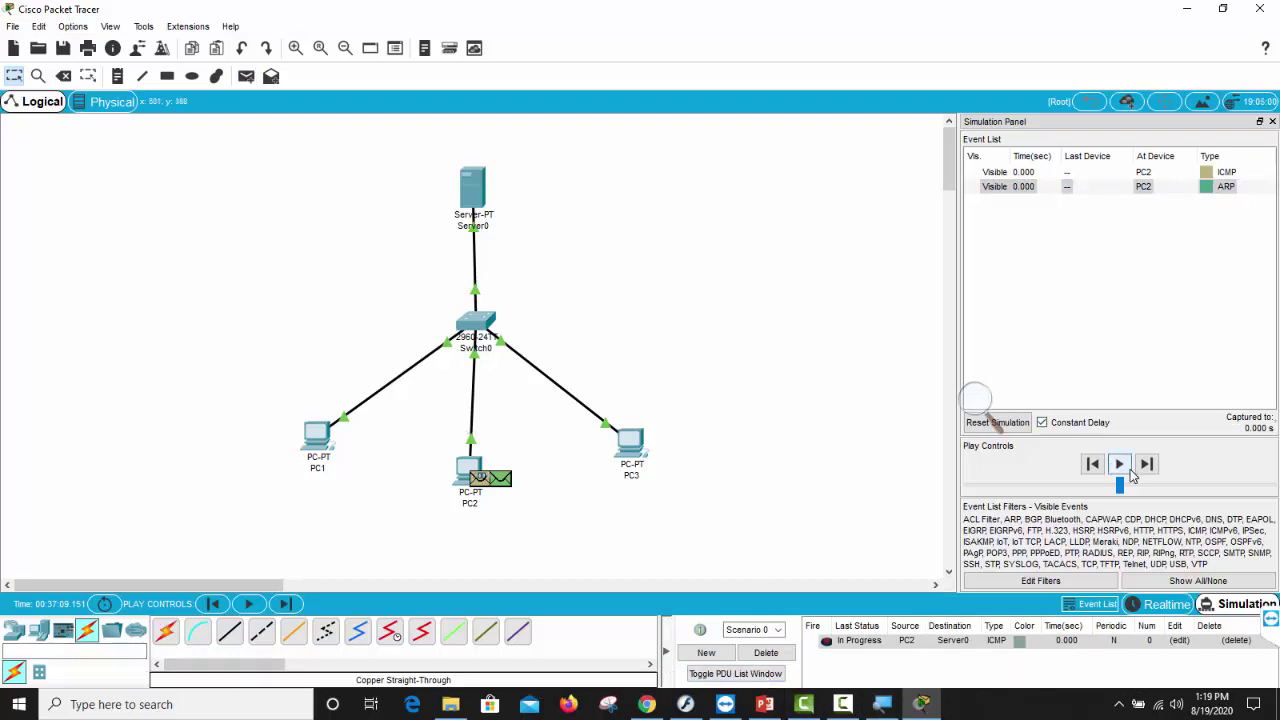
Play the PC2-to-Server0 simulation at a faster speed, and delete its scenario
{"action": "left_click", "coordinate": [1121, 472]}
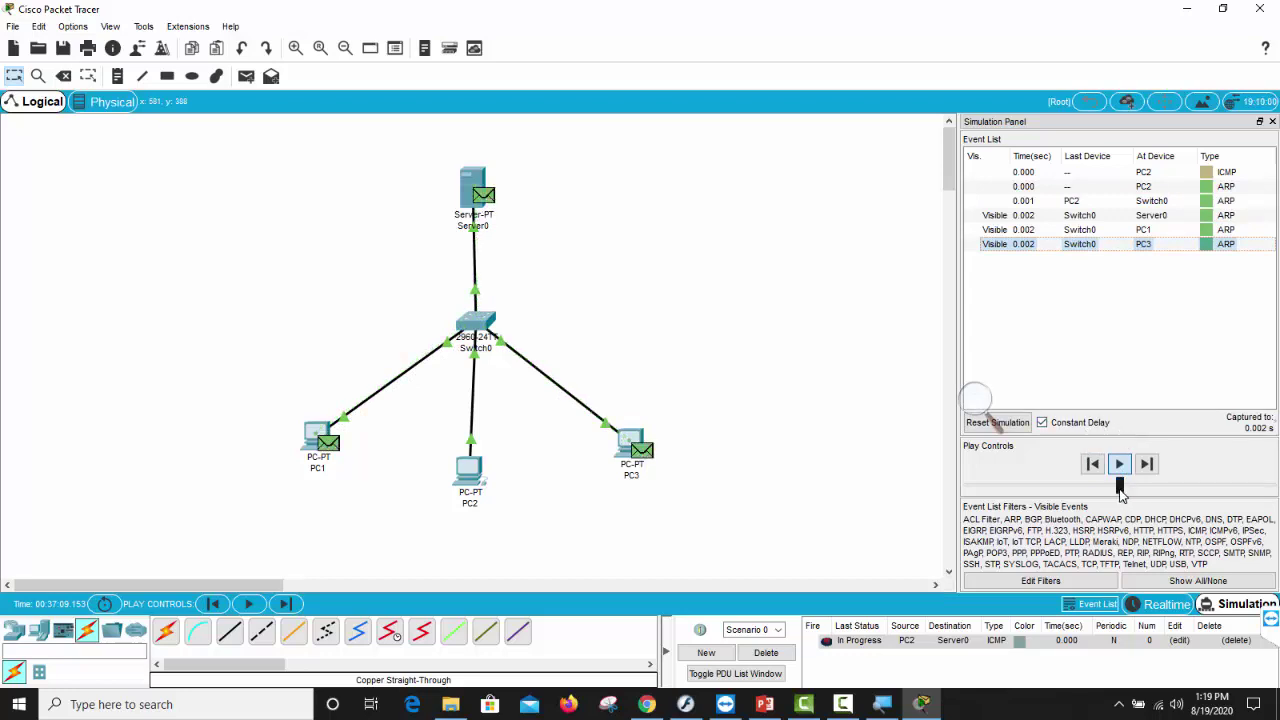
{"action": "left_click_drag", "start_coordinate": [1130, 494], "coordinate": [1190, 490]}
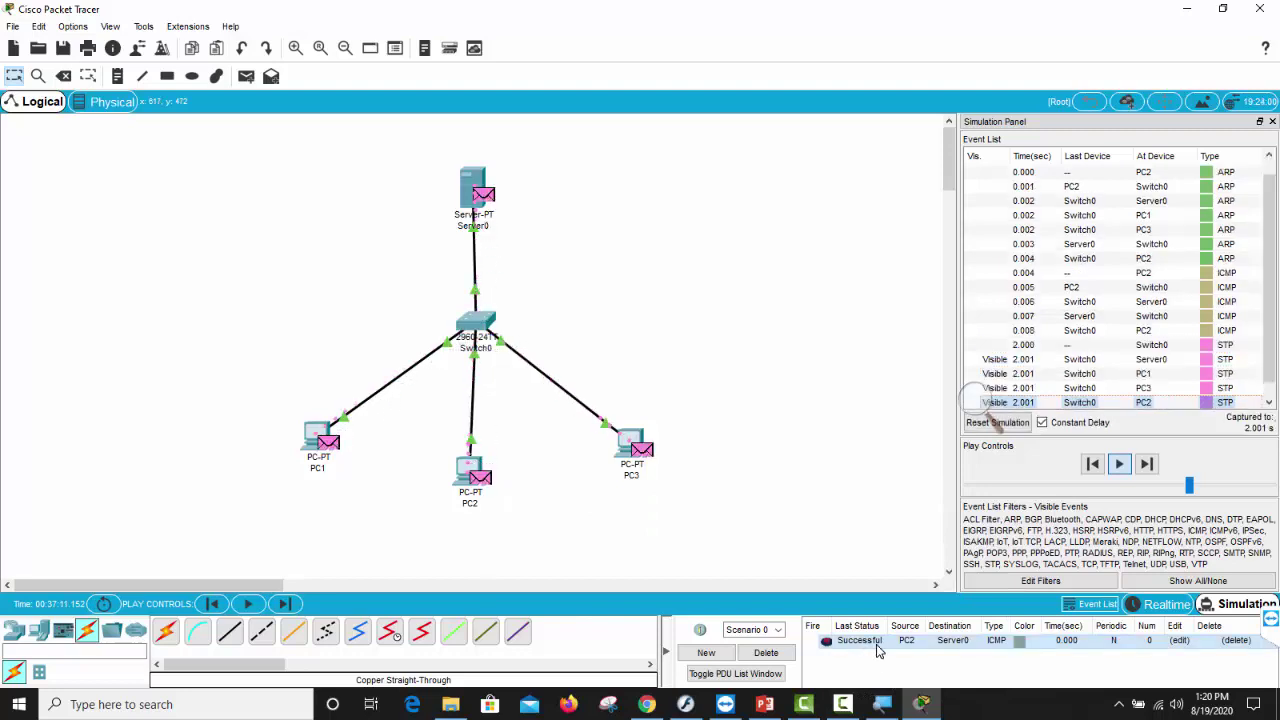
{"action": "left_click", "coordinate": [778, 654]}
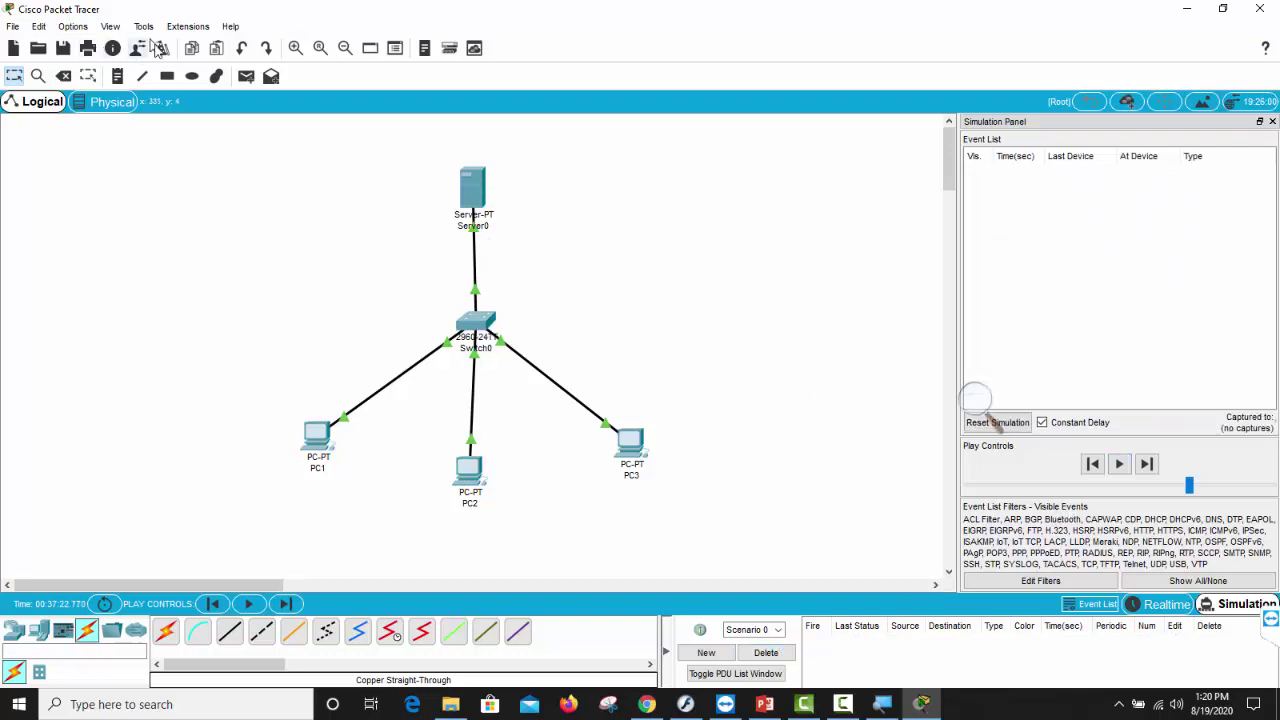
Add a simple PDU from PC1 to PC3 and play its simulation
{"action": "left_click", "coordinate": [246, 77]}
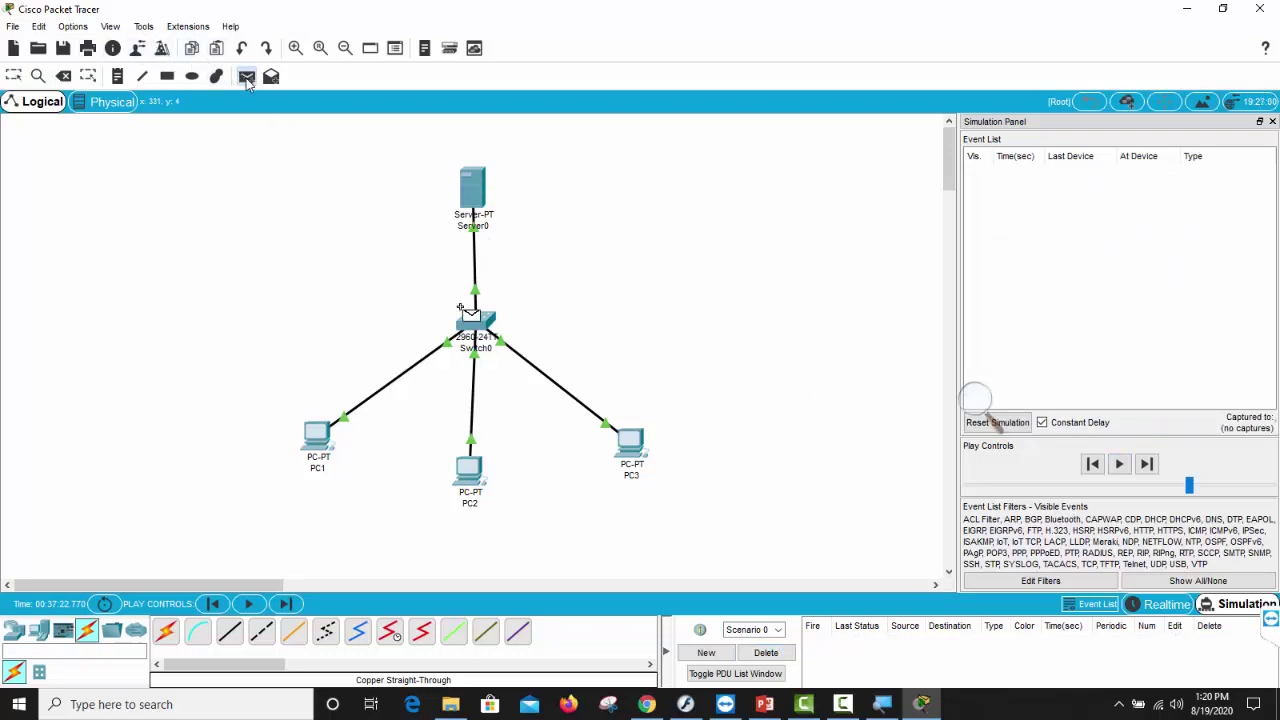
{"action": "left_click", "coordinate": [321, 441]}
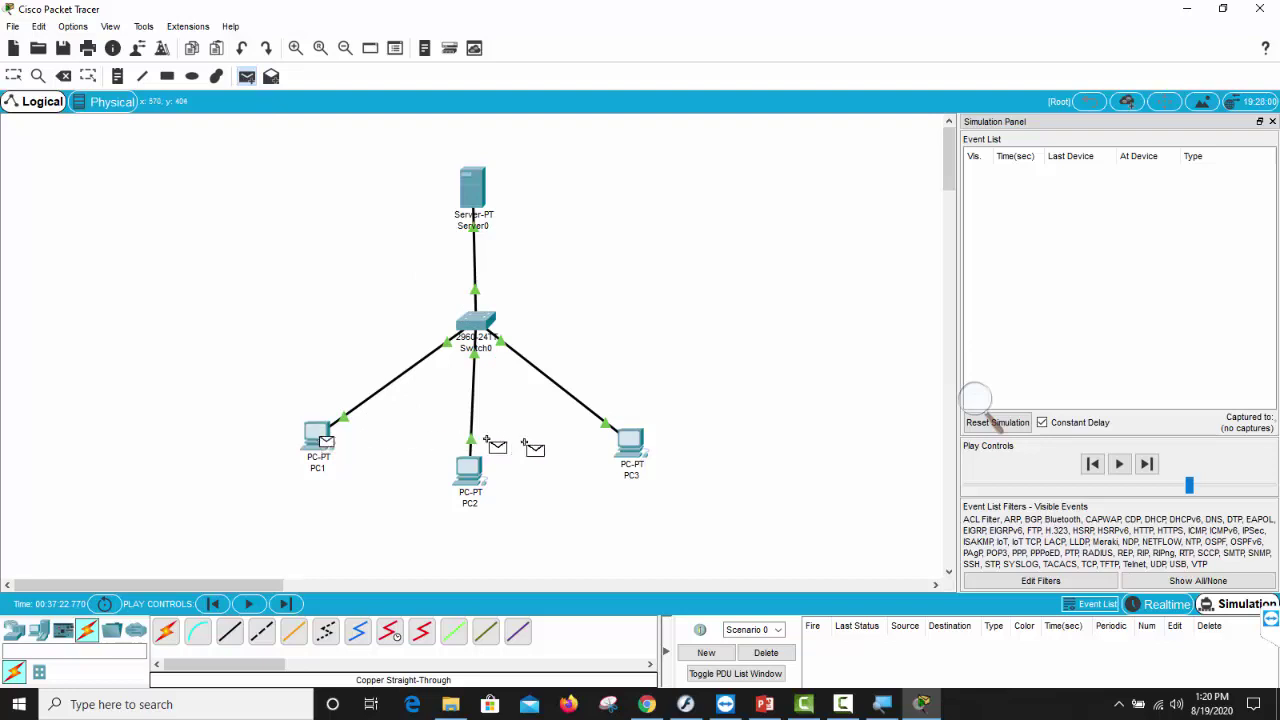
{"action": "left_click", "coordinate": [630, 442]}
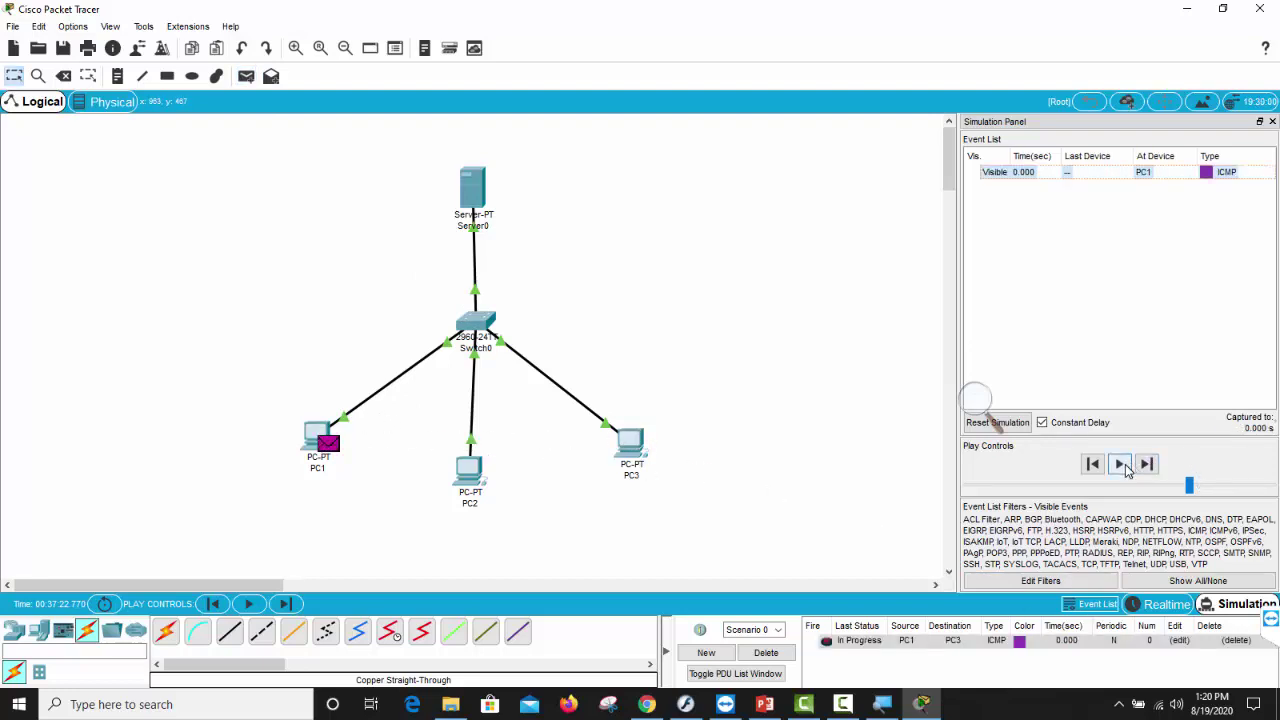
{"action": "left_click", "coordinate": [1121, 465]}
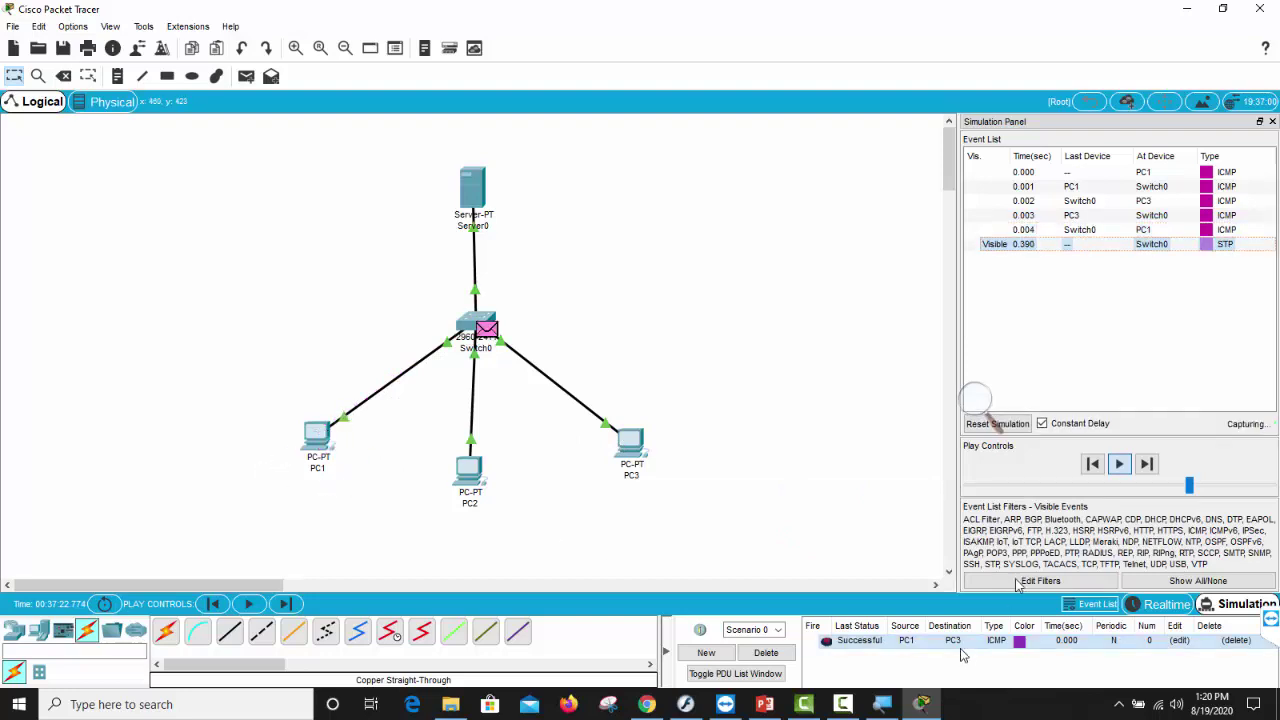
Delete the PC1-to-PC3 scenario and return to Realtime mode
{"action": "left_click", "coordinate": [765, 653]}
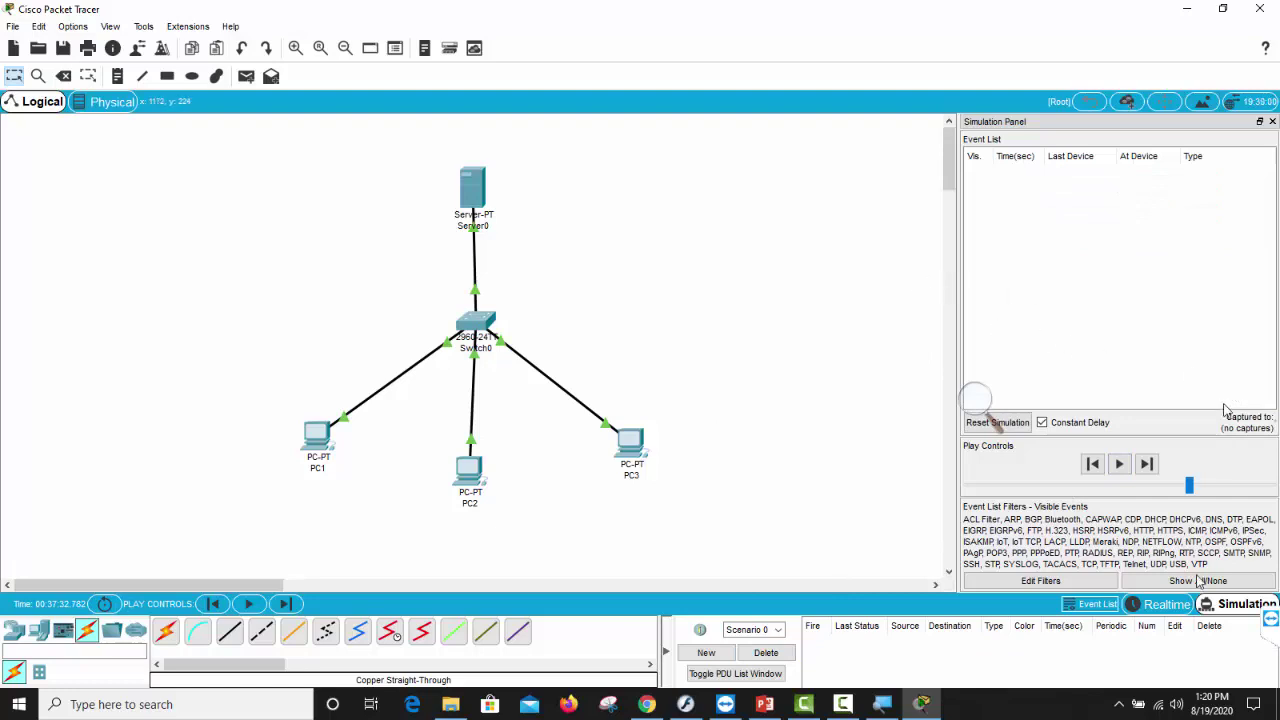
{"action": "left_click", "coordinate": [1176, 612]}
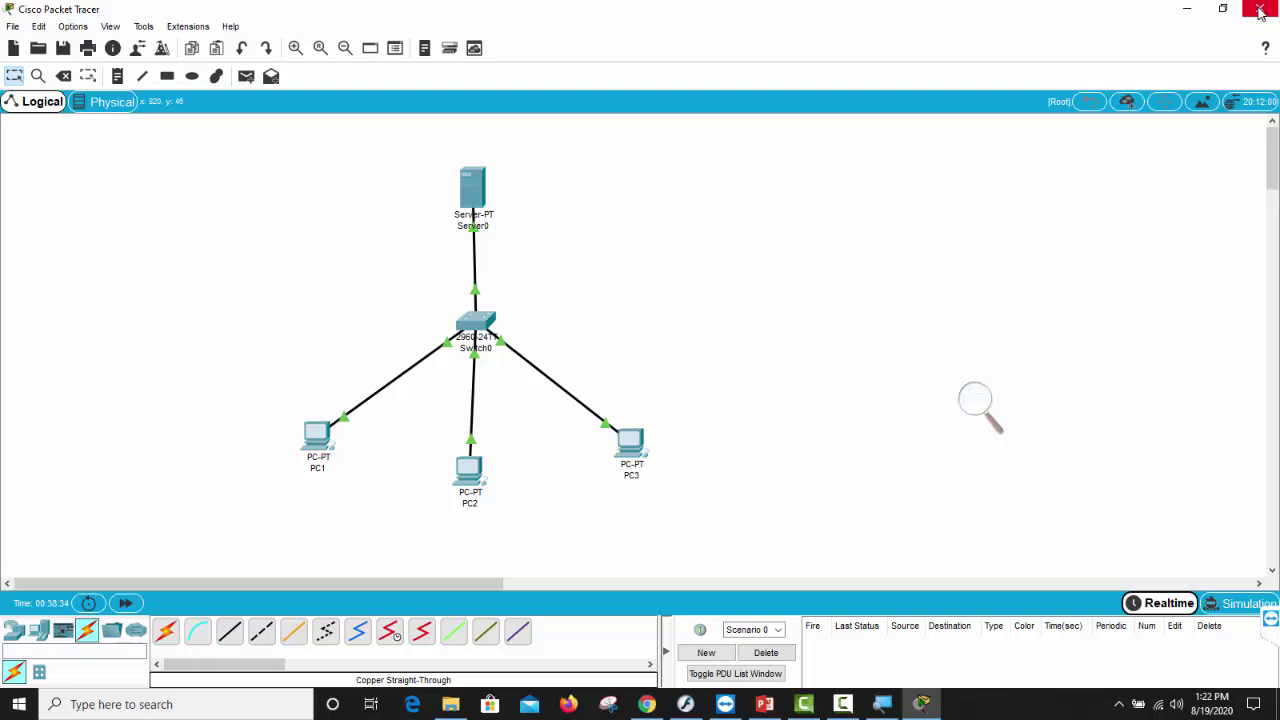
Minimise Packet Tracer and the other open windows to reach the desktop
{"action": "left_click", "coordinate": [1188, 10]}
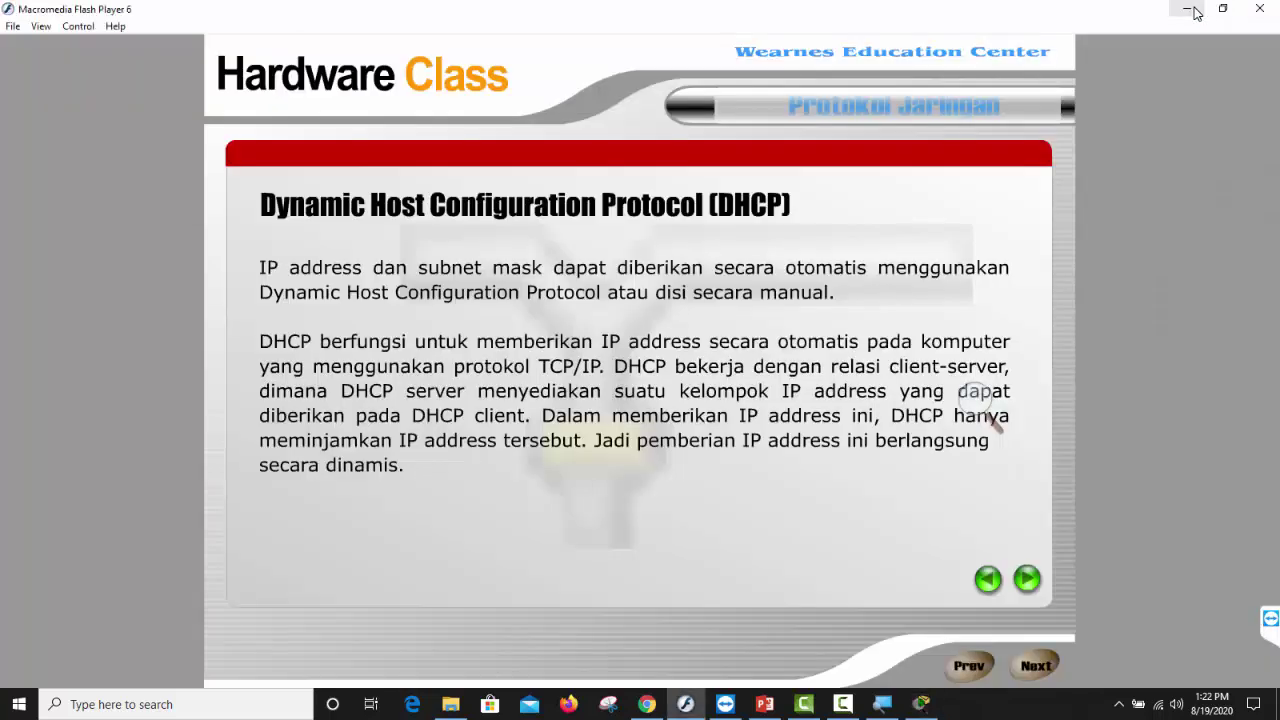
{"action": "left_click", "coordinate": [1190, 10]}
{"action": "left_click", "coordinate": [1190, 10]}
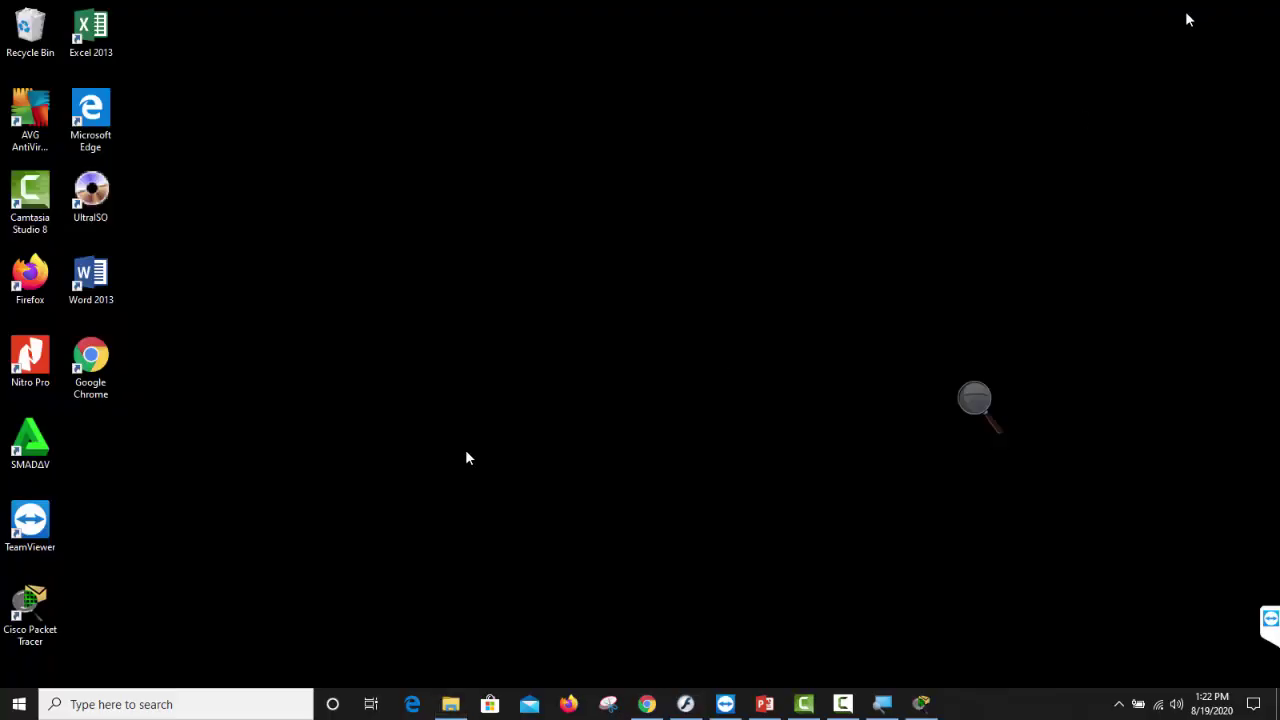
Switch to Google Chrome and search for "cisco packet tracer mobile tutorial" in a new tab
{"action": "left_click", "coordinate": [647, 704]}
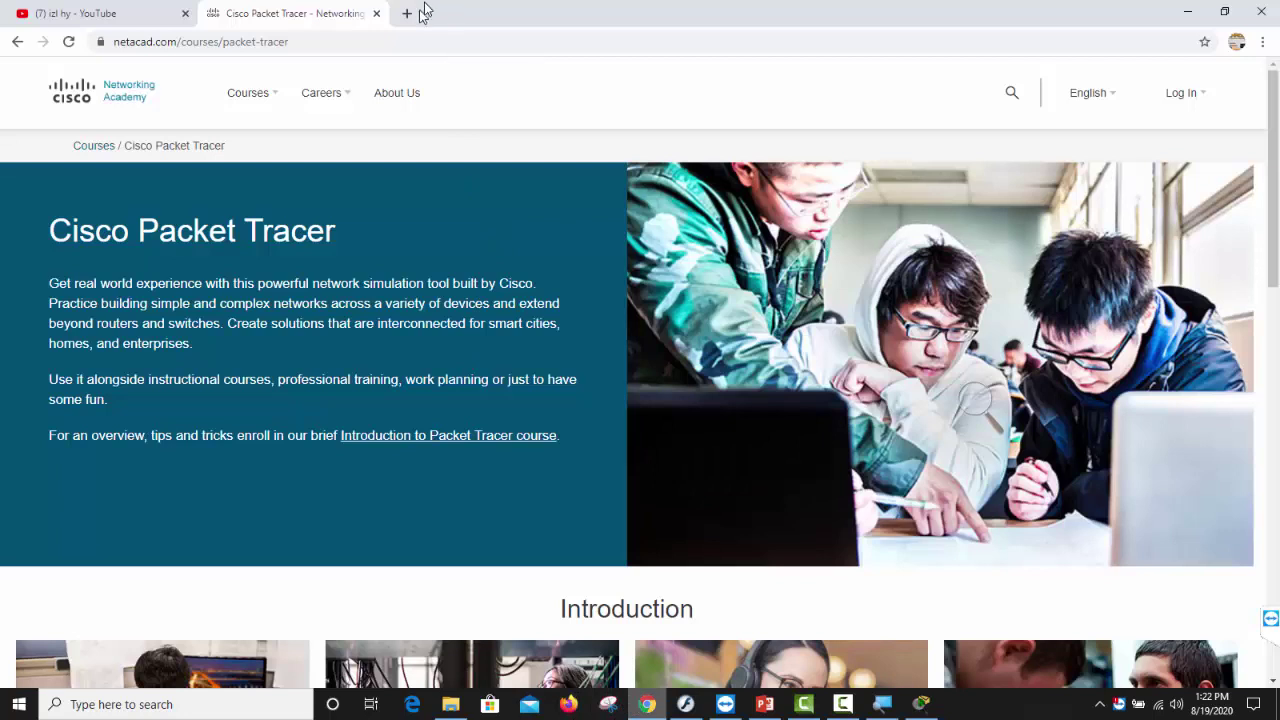
{"action": "left_click", "coordinate": [416, 14]}
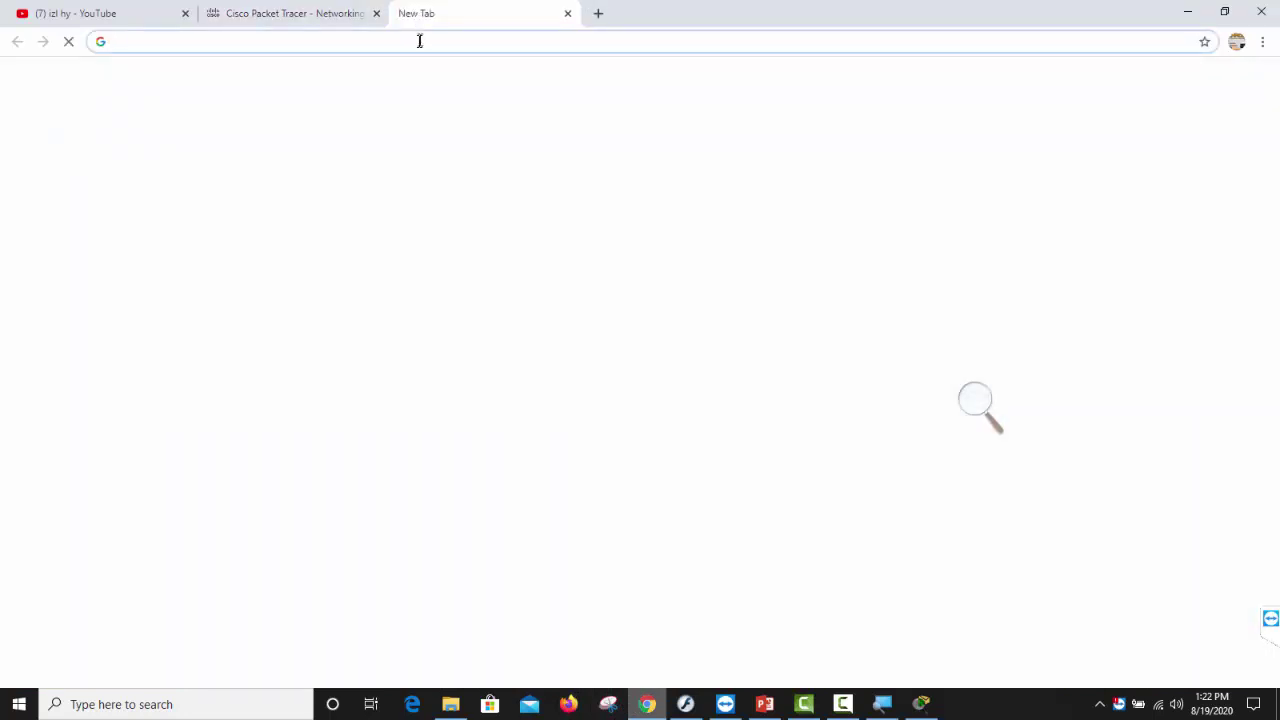
{"action": "left_click", "coordinate": [419, 41]}
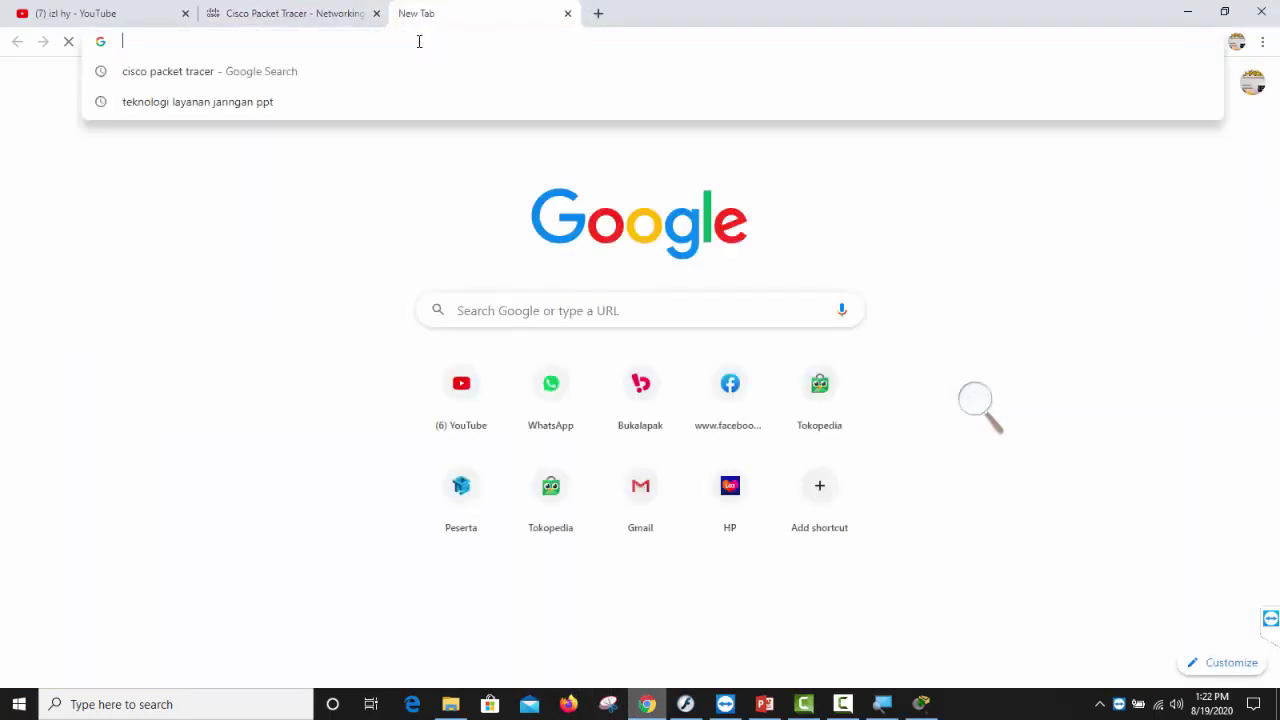
{"action": "type", "text": "ci"}
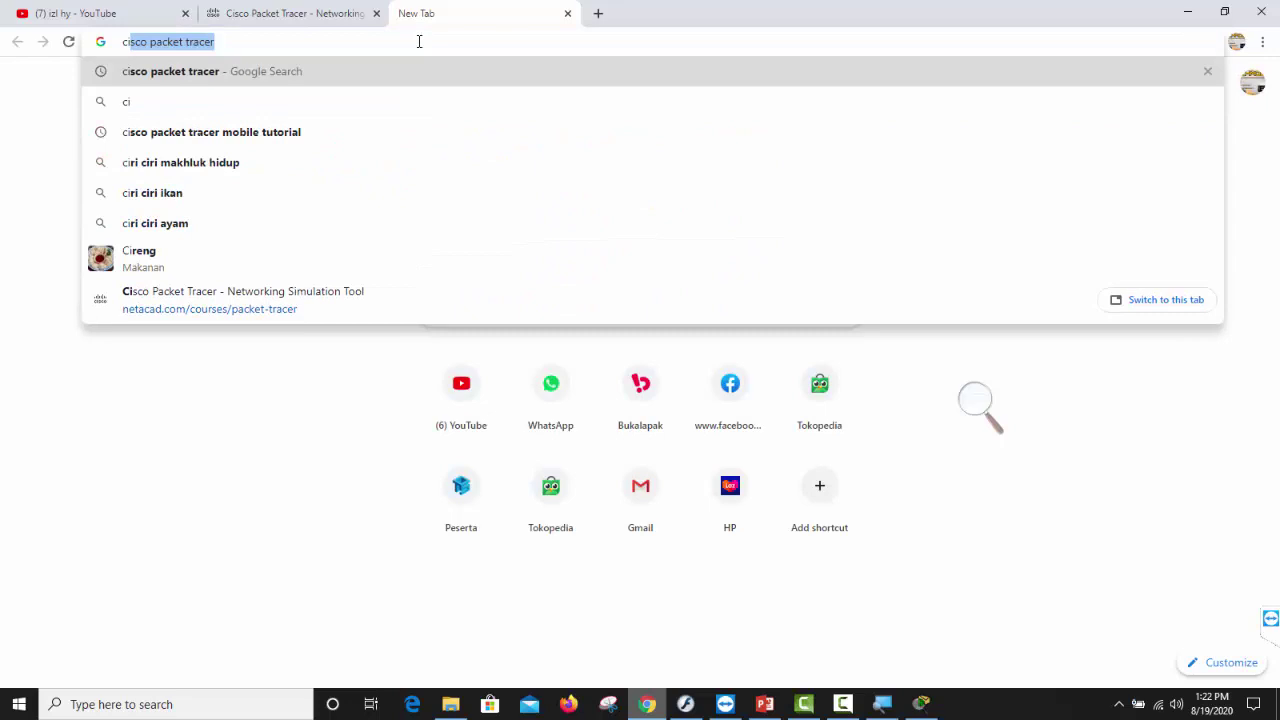
{"action": "key", "text": "Down"}
{"action": "key", "text": "Down"}
{"action": "key", "text": "Return"}
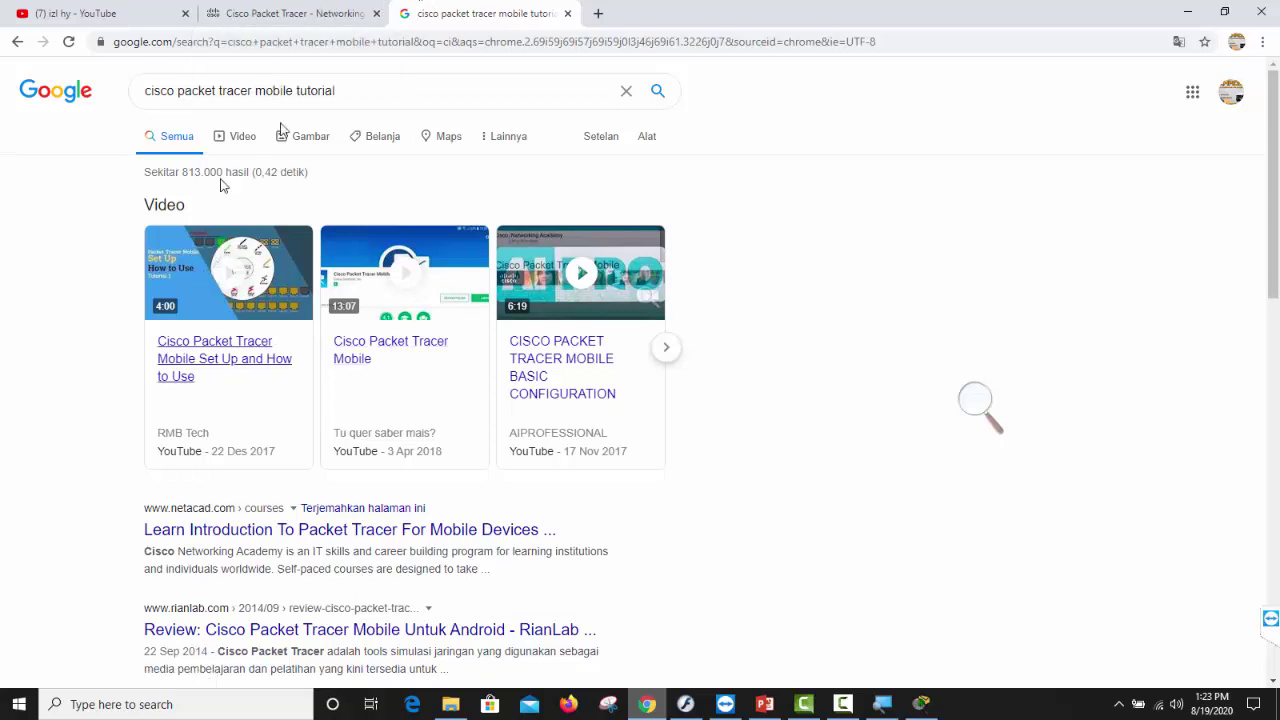
Review the open YouTube, Networking Academy and Google search pages, and minimise the browser
{"action": "left_click", "coordinate": [97, 16]}
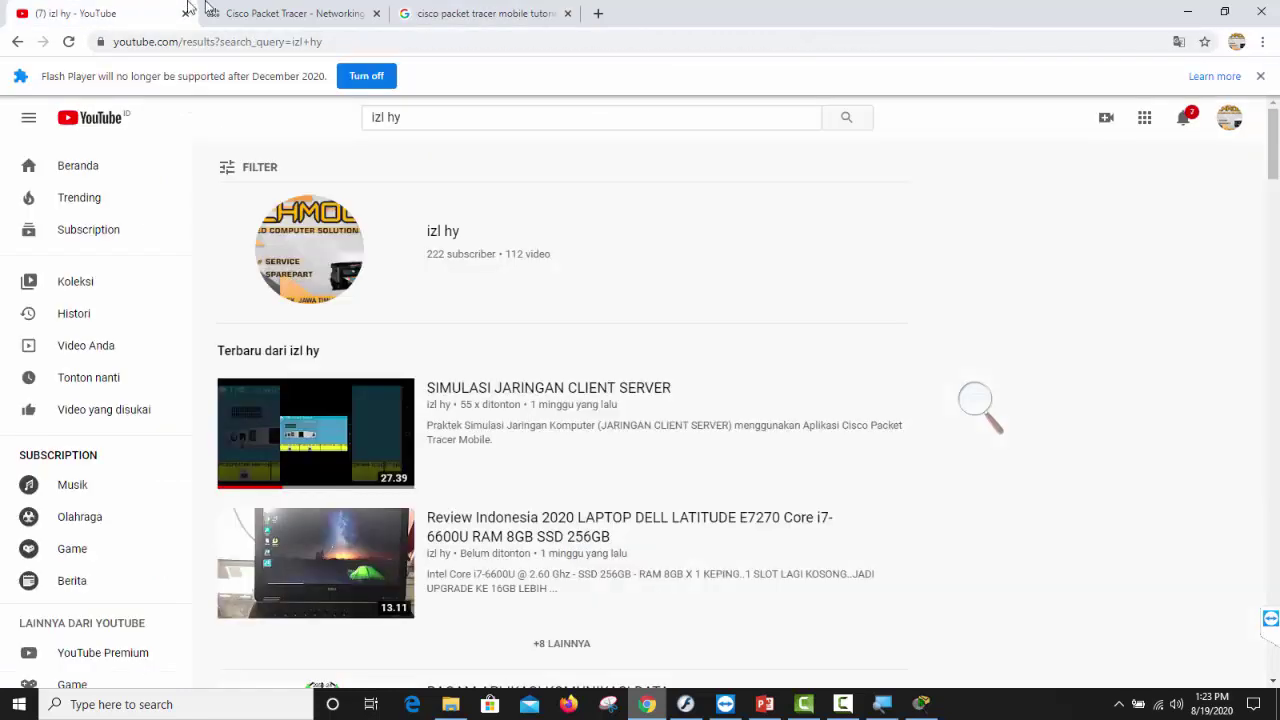
{"action": "left_click", "coordinate": [286, 12]}
{"action": "left_click", "coordinate": [450, 16]}
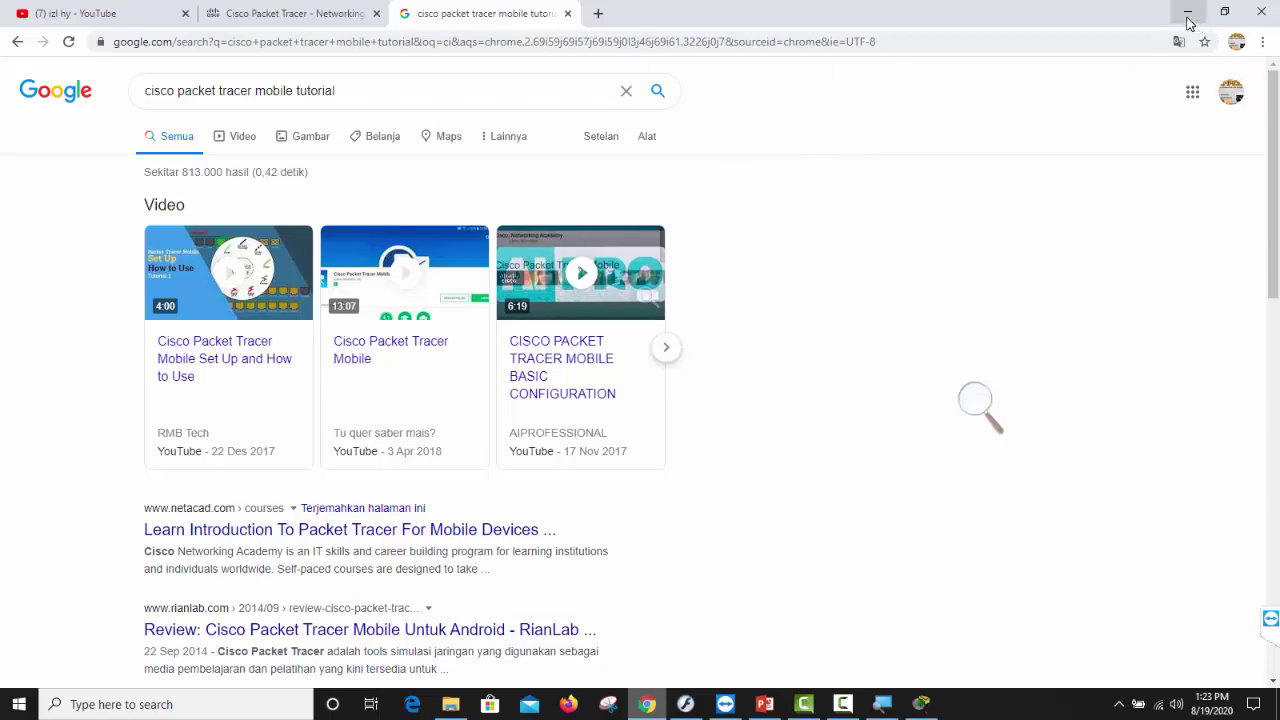
{"action": "left_click", "coordinate": [1187, 20]}
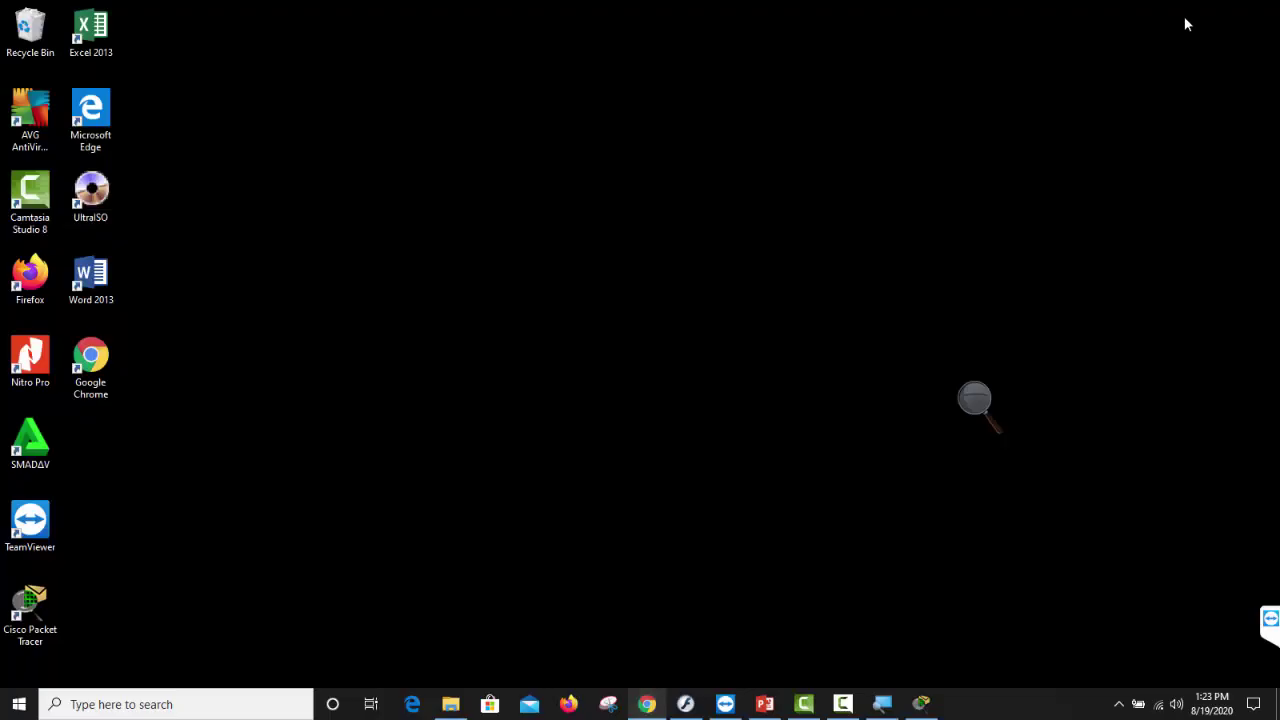